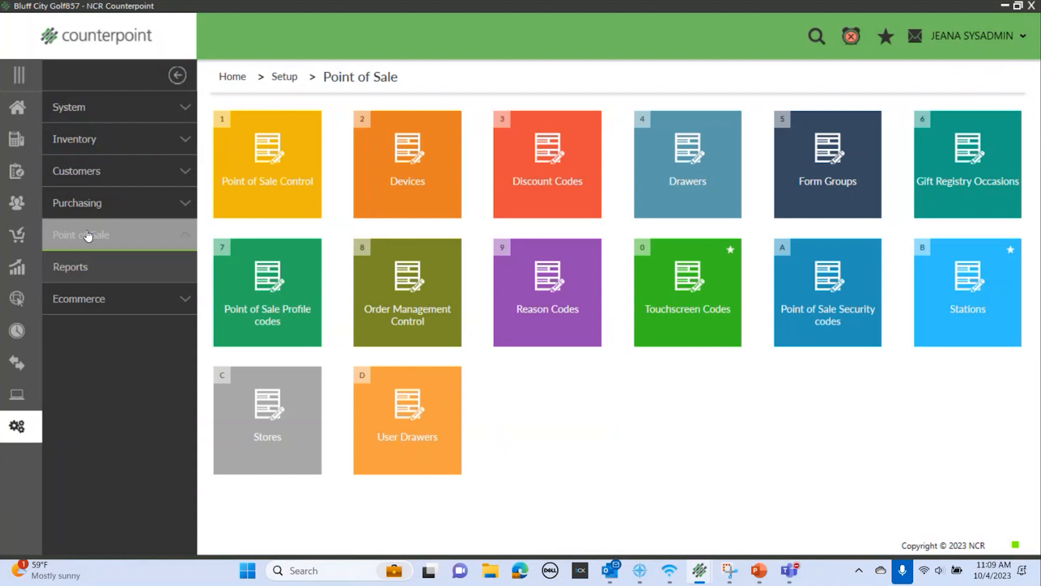
- Check which touchscreen code is assigned to each station of the East Store and to Station 1 of the Main Store
left_click(968, 293)
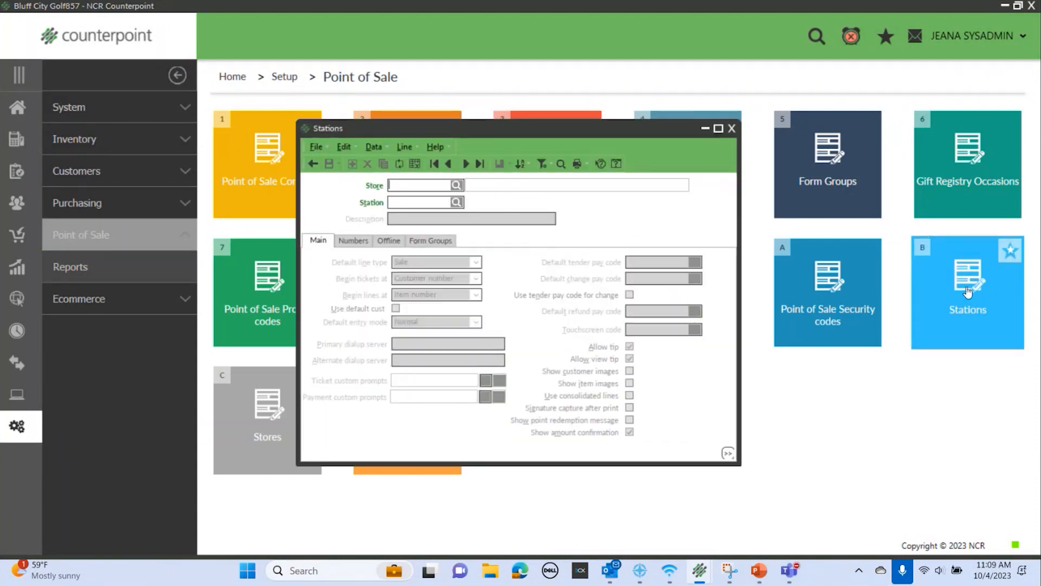
left_click(465, 164)
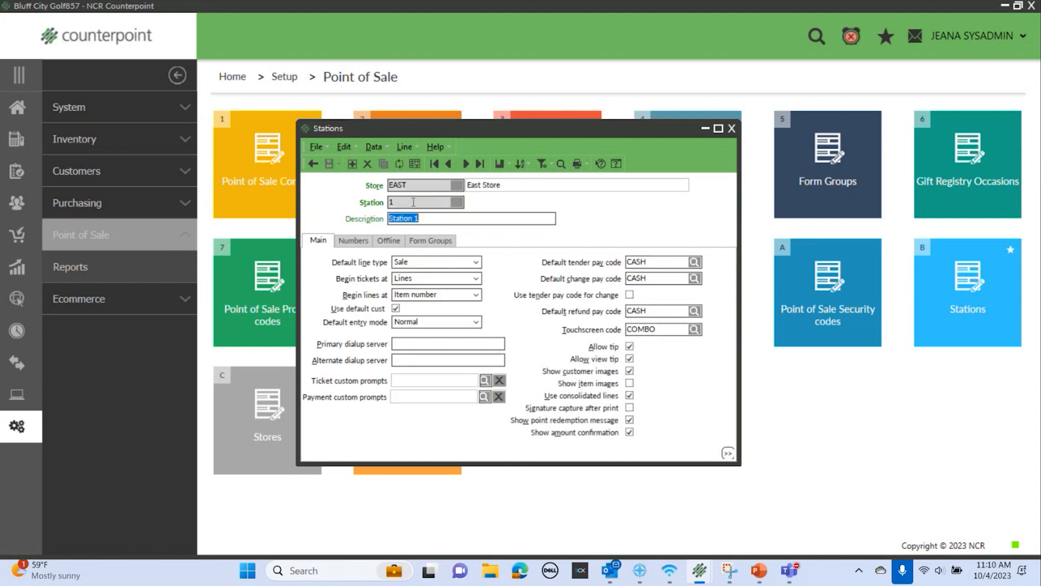
left_click_drag(679, 333, 625, 329)
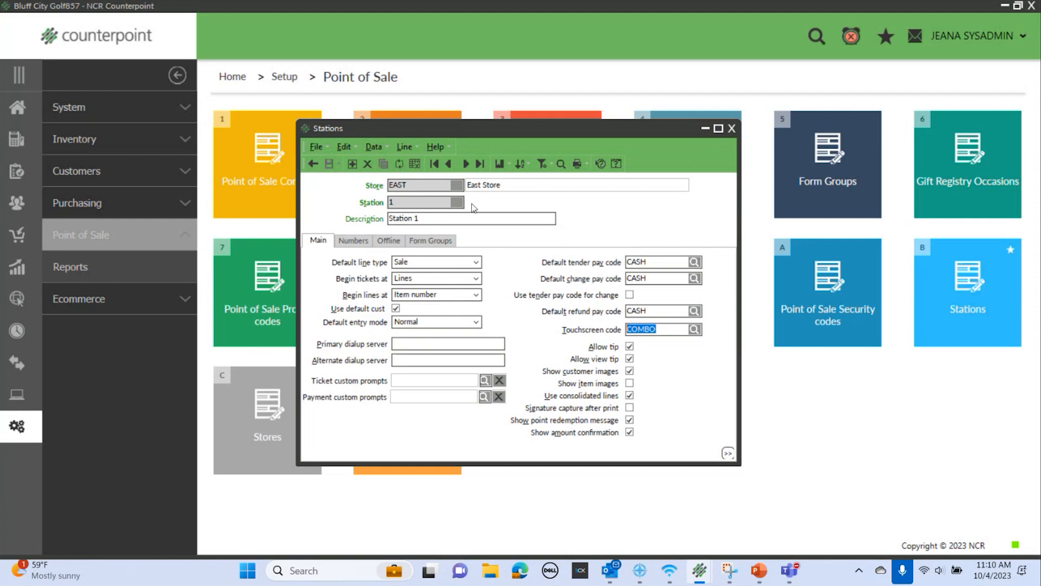
left_click(464, 164)
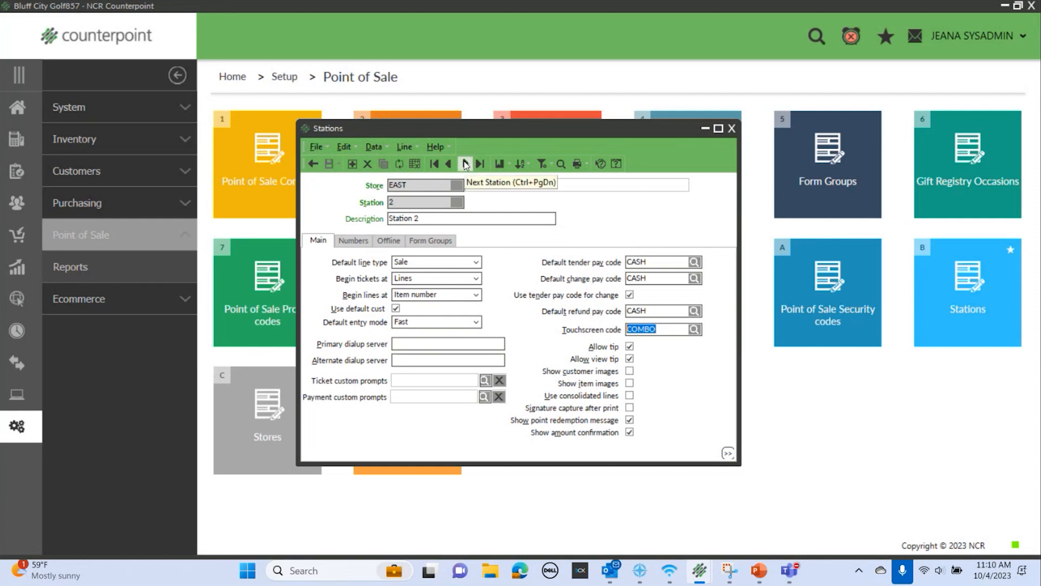
left_click(465, 164)
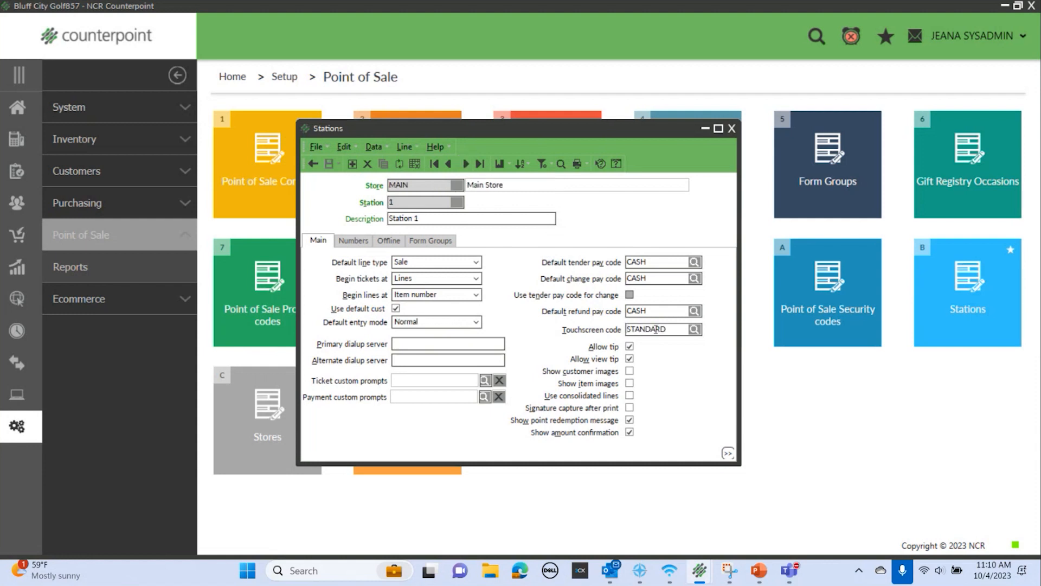
left_click(672, 330)
double_click(672, 330)
left_click(732, 130)
left_click(19, 111)
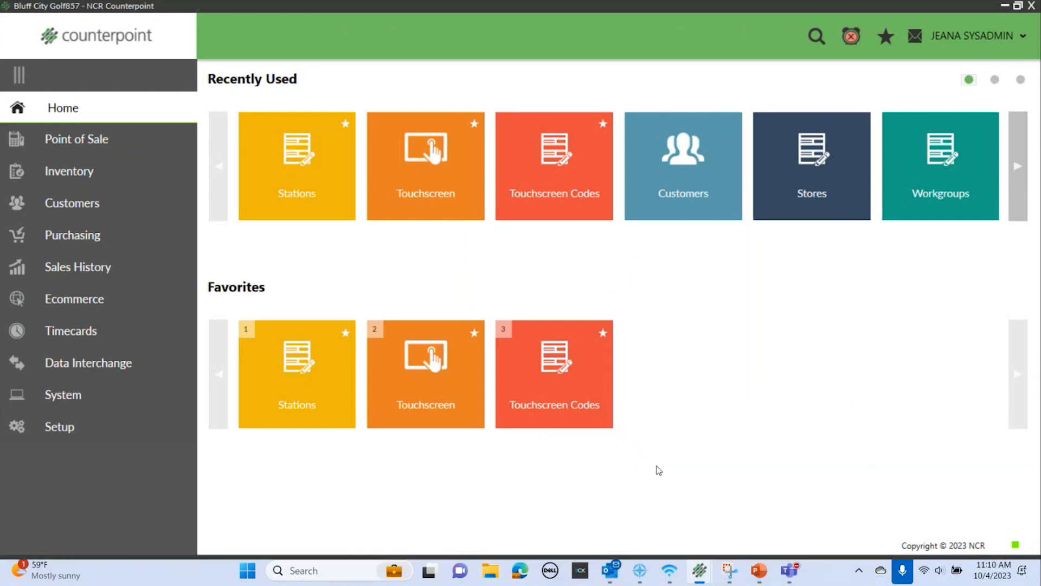
- View the button layout in the open Touchscreen Ticket Entry window and return to the home screen
mouse_move(697, 568)
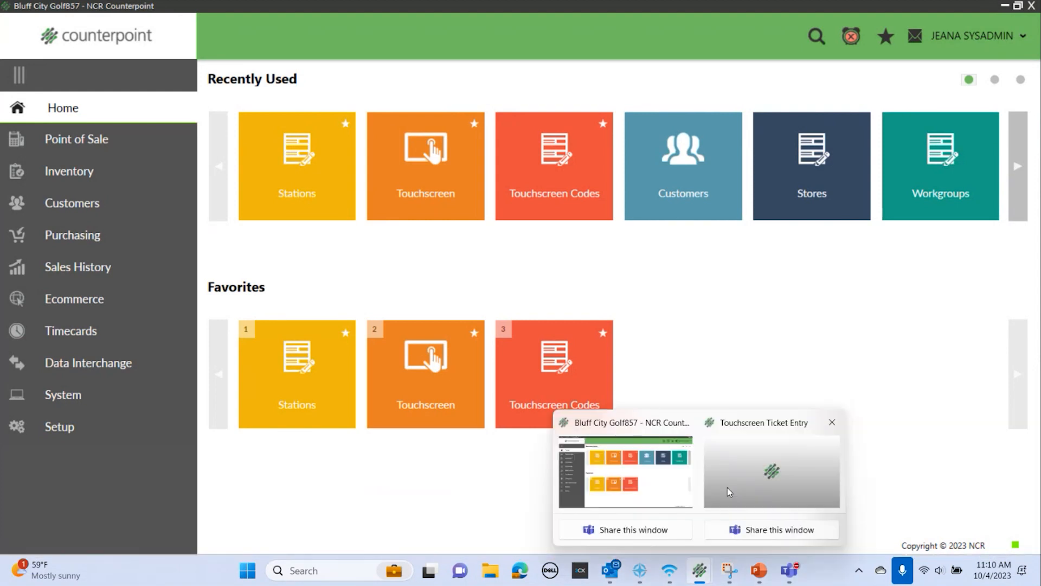
left_click(727, 487)
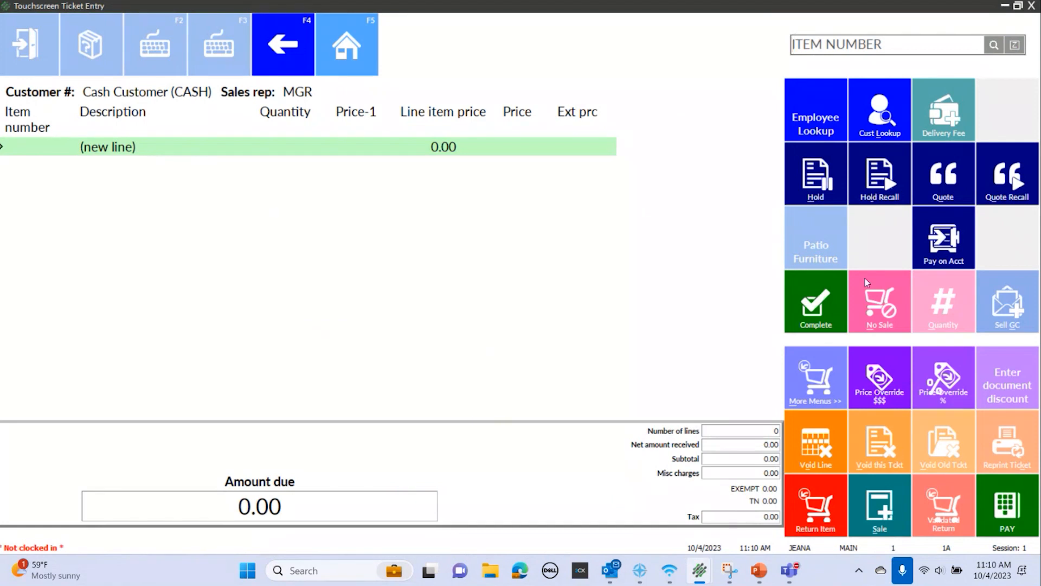
left_click(1005, 6)
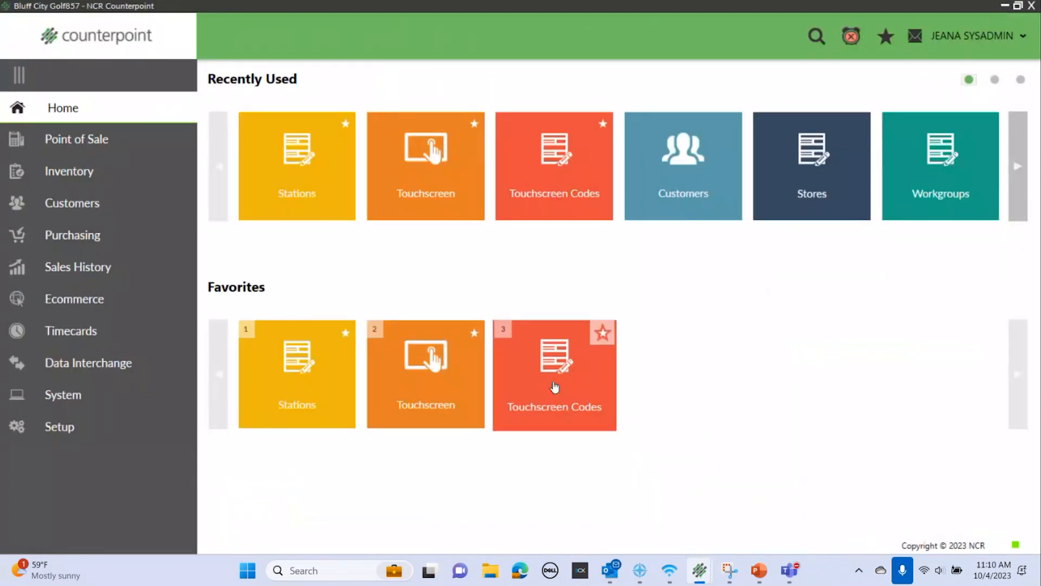
- Try to open the Button Editor for the STANDARD touchscreen code from the Point of Sale setup
left_click(71, 428)
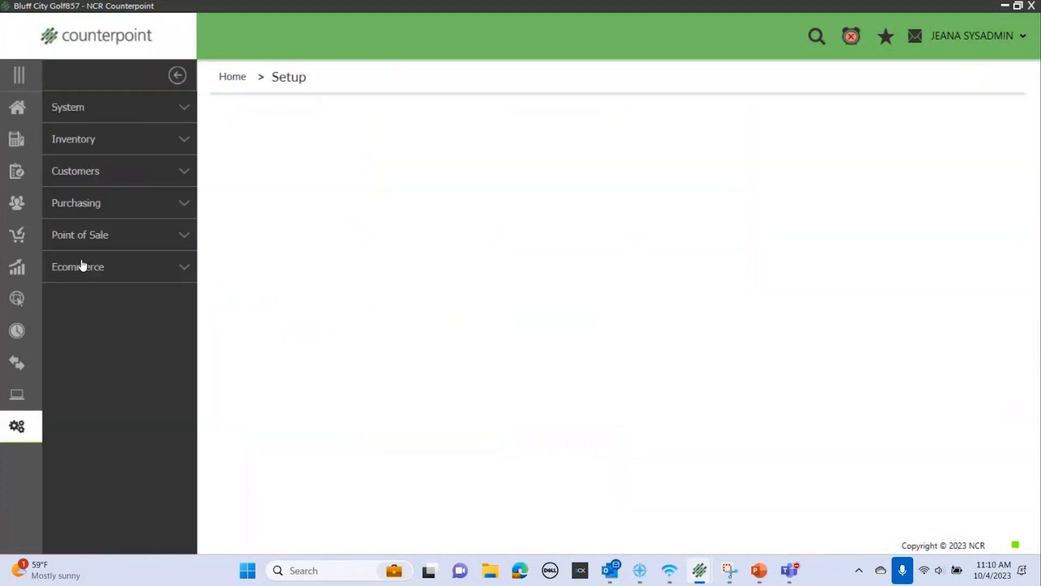
left_click(89, 234)
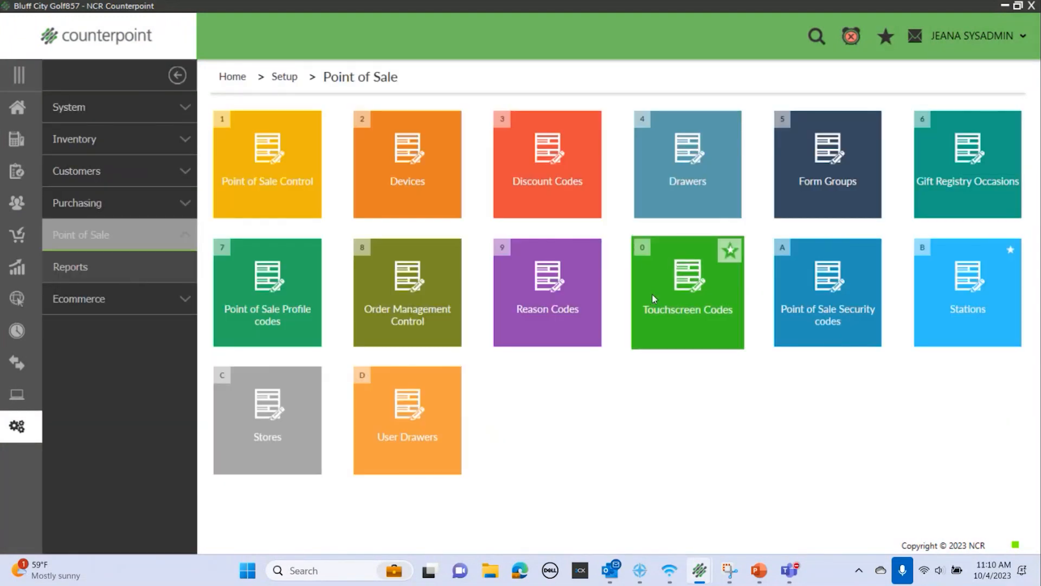
left_click(653, 295)
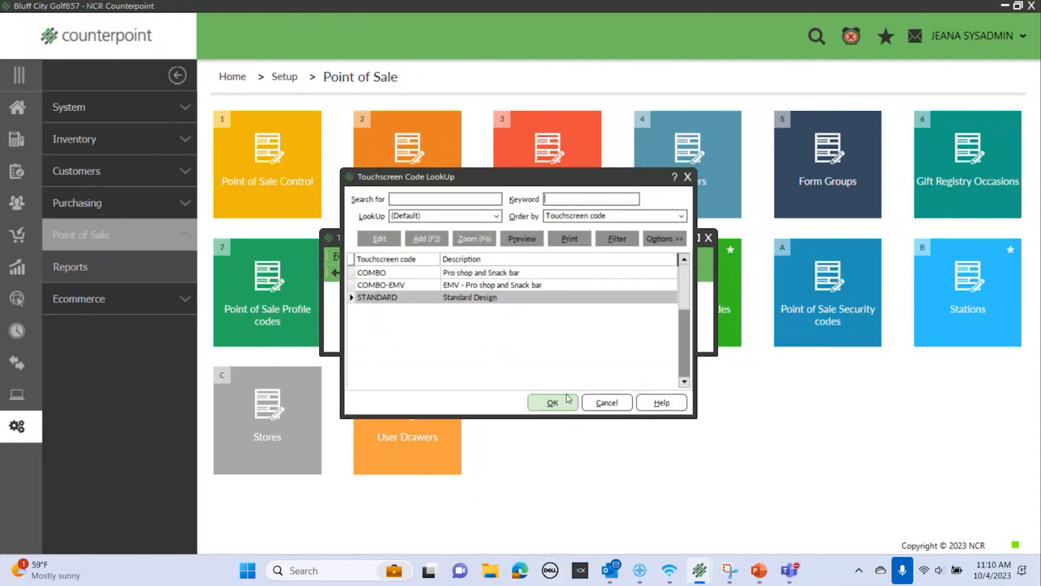
left_click(553, 401)
left_click(507, 326)
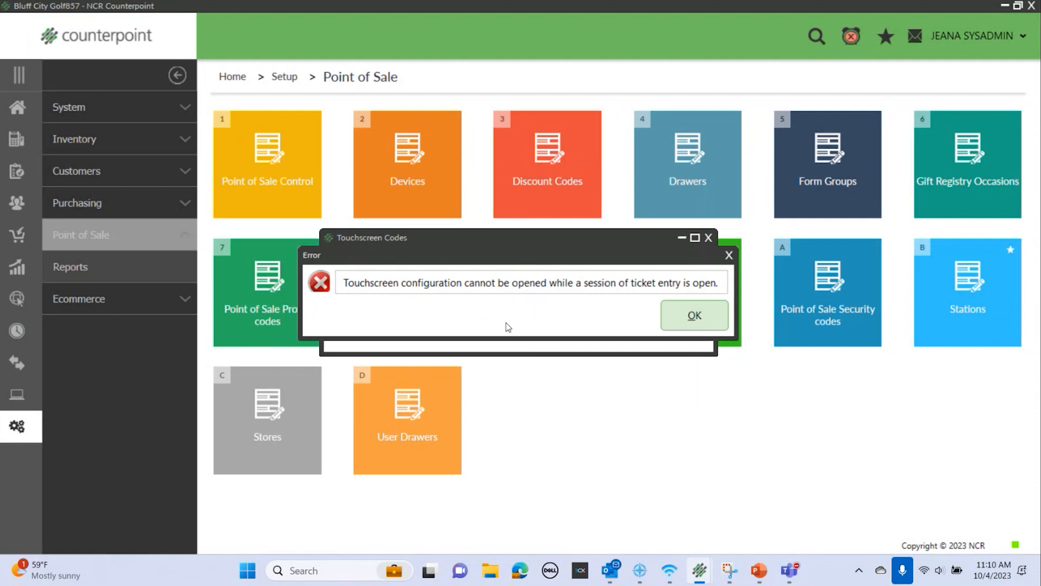
left_click(702, 322)
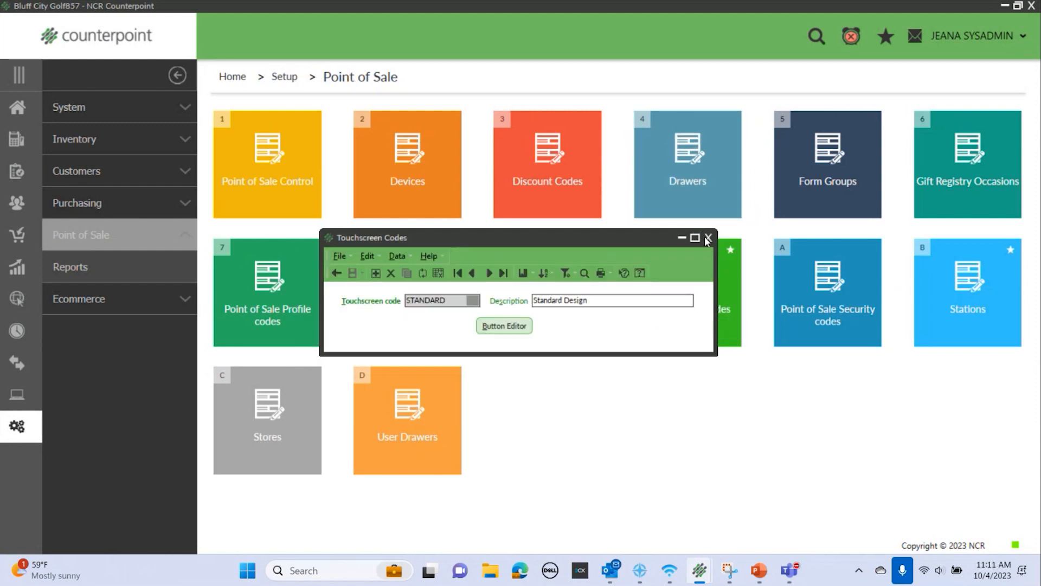
left_click(708, 238)
- Close the ticket entry session and open the Button Editor for the STANDARD touchscreen code
mouse_move(698, 574)
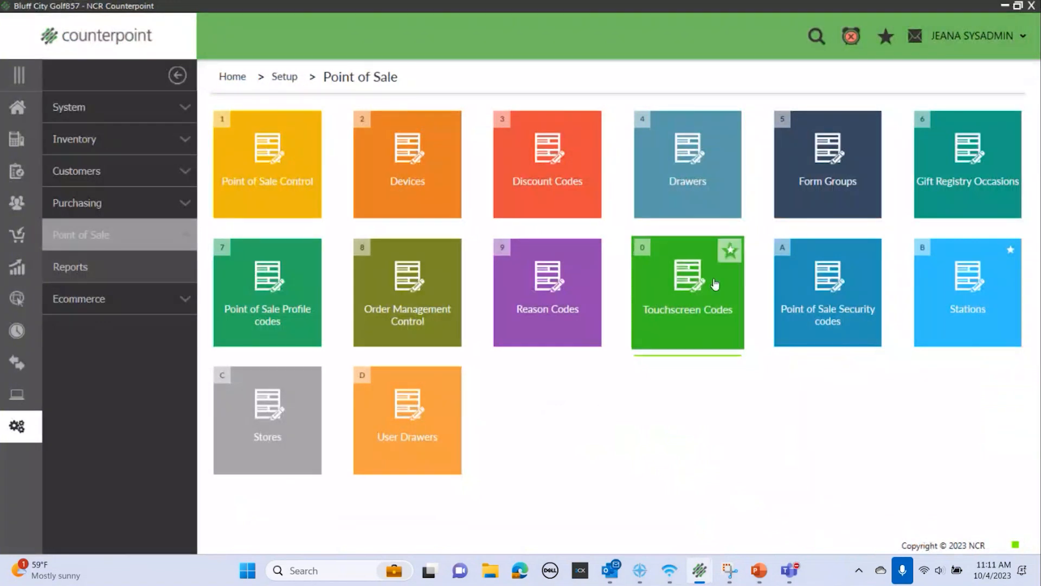
left_click(682, 298)
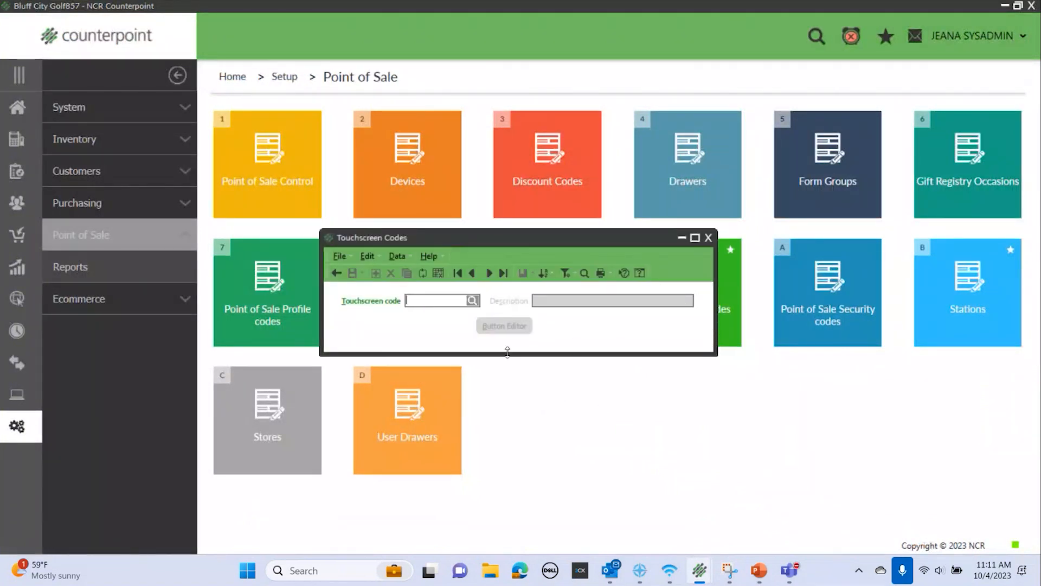
left_click(473, 301)
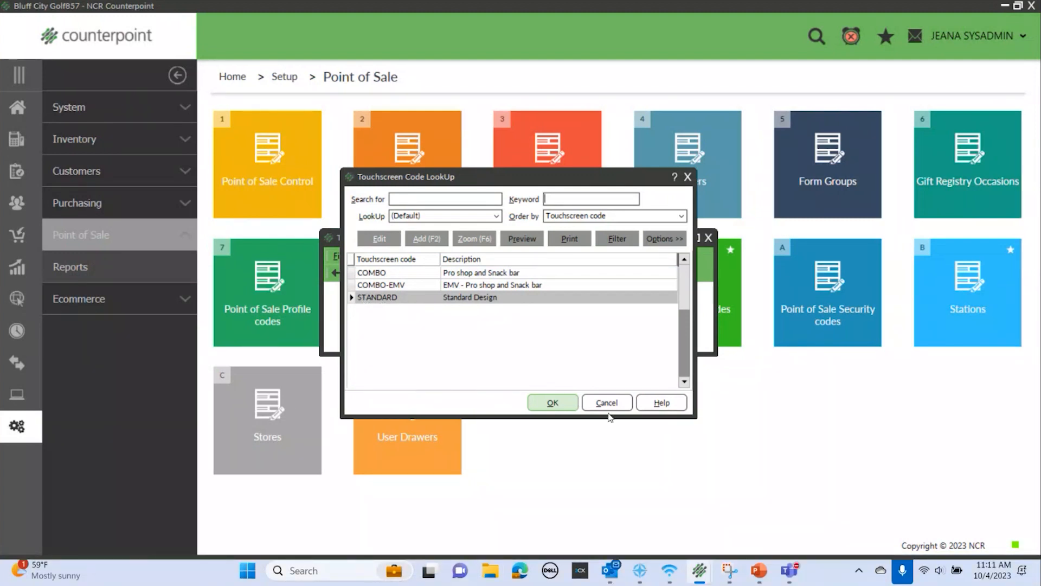
left_click(551, 402)
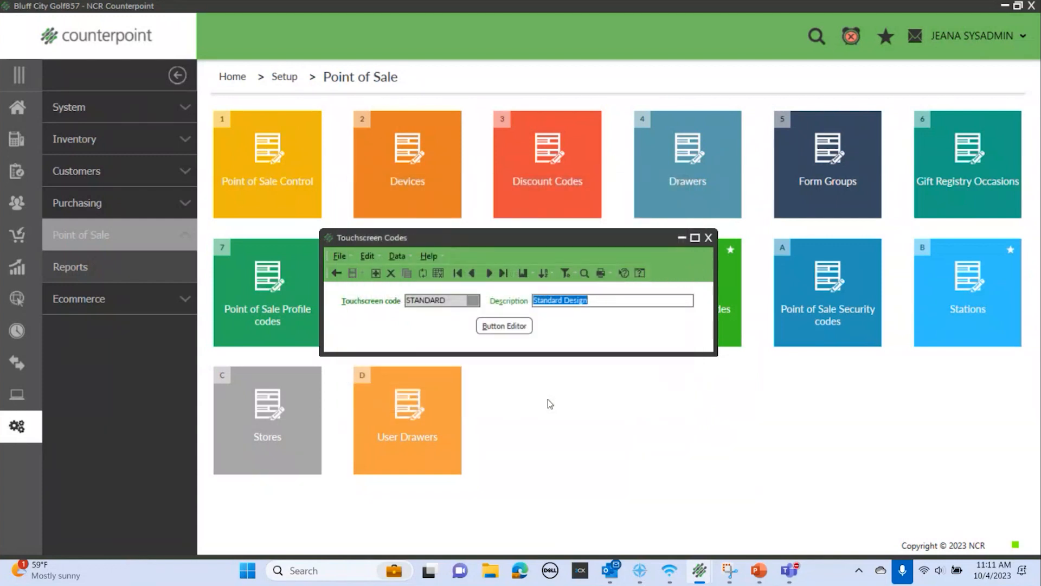
left_click(504, 326)
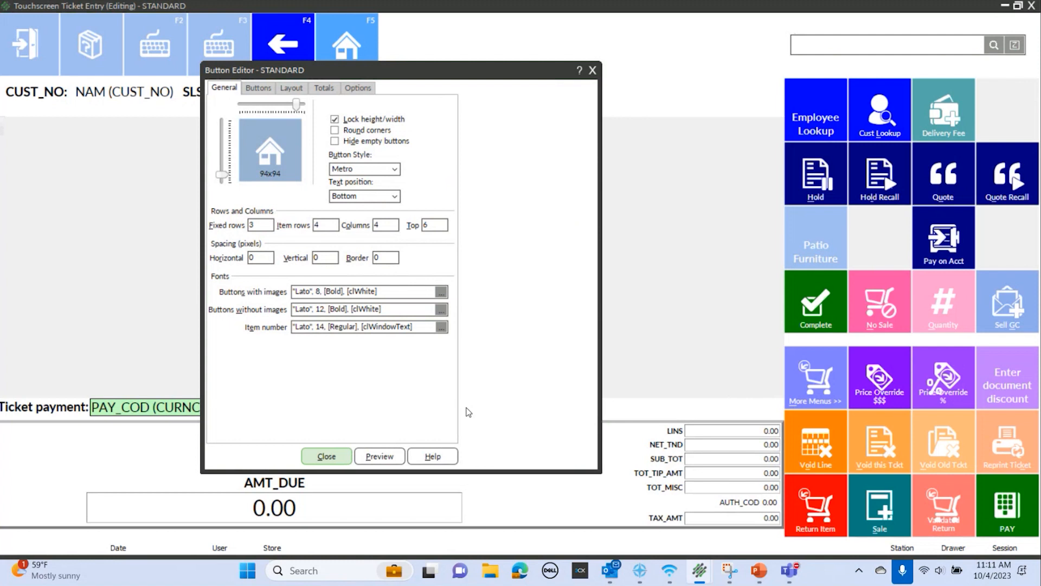
- Inspect the More Menus button, follow it to its More Buttons page, and return to the Main page
left_click(816, 382)
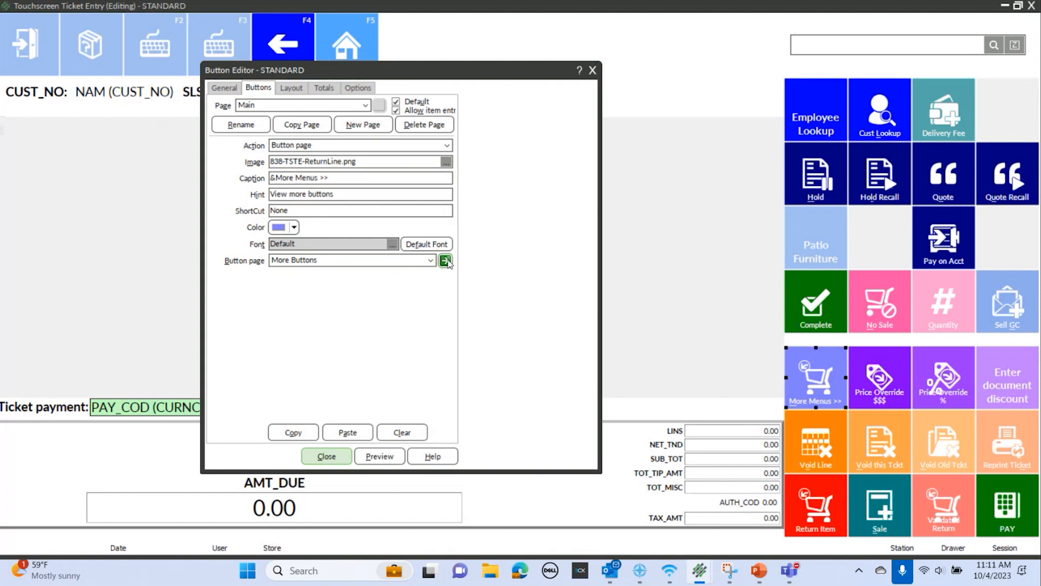
left_click(445, 261)
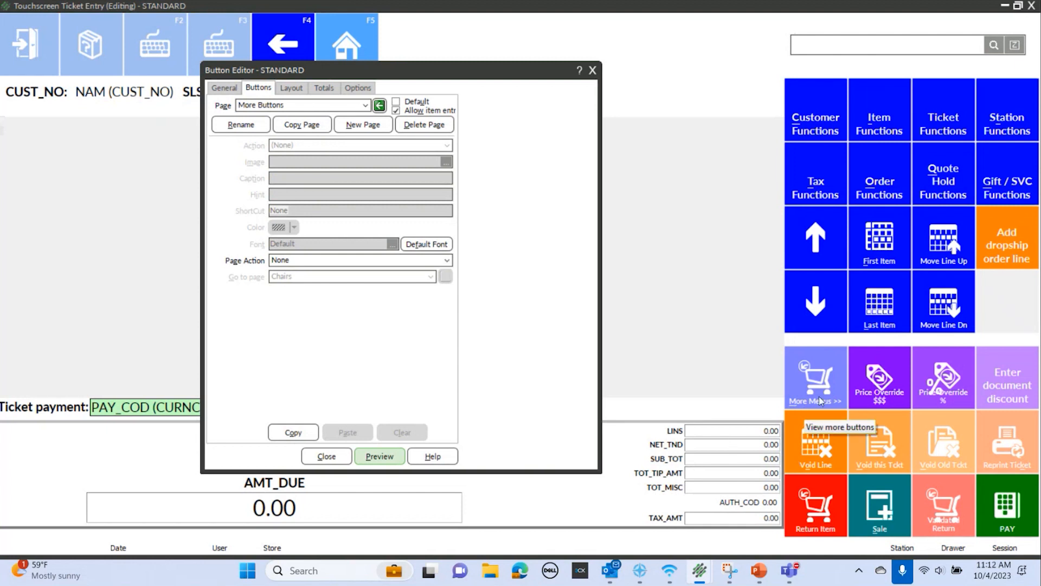
left_click(366, 106)
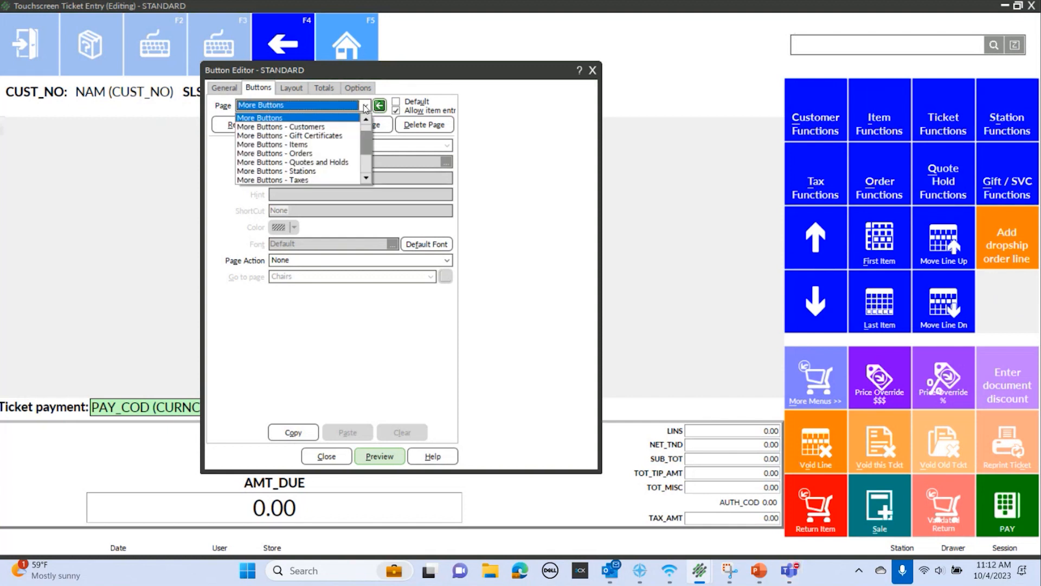
left_click_drag(366, 140, 372, 121)
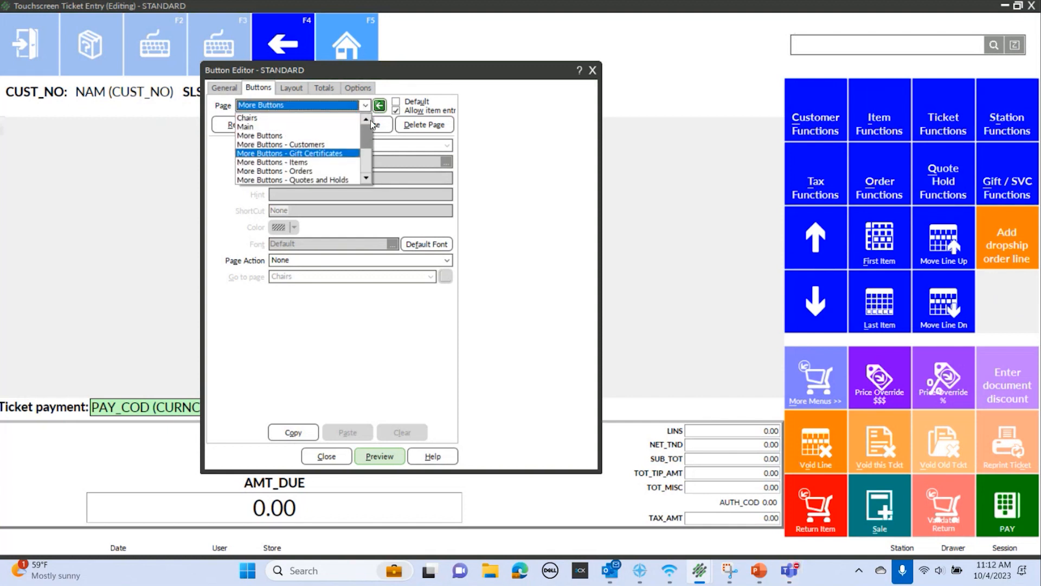
left_click(286, 127)
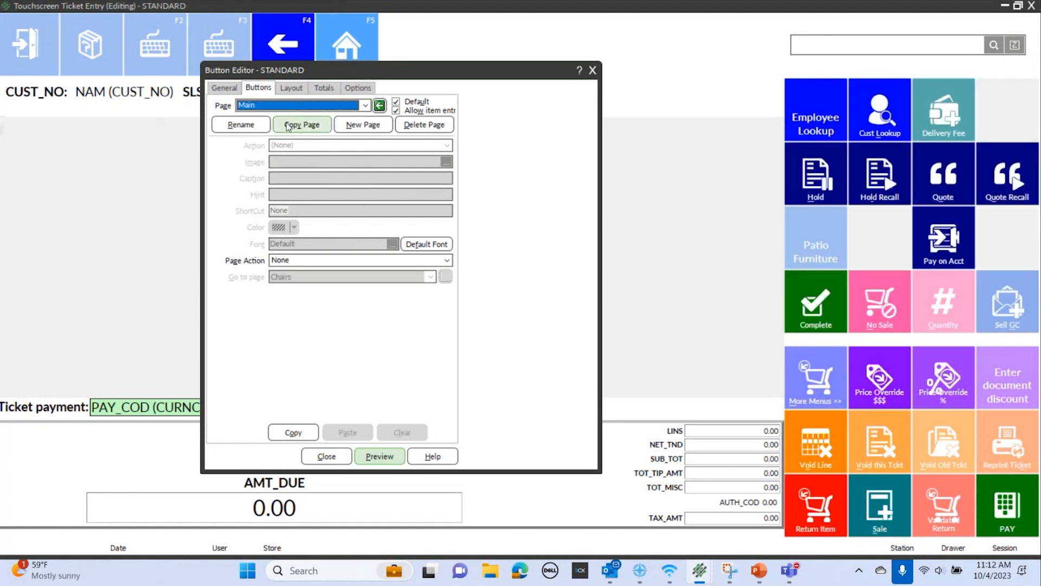
- Preview the touchscreen with the button size reduced to 74x74, and set the size back up to 93x93
left_click(224, 90)
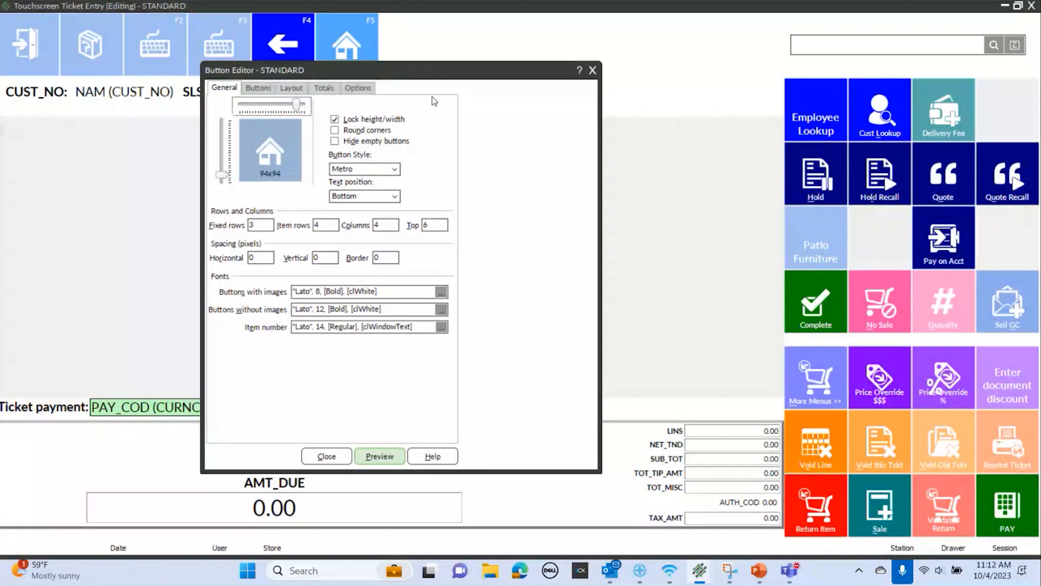
left_click_drag(434, 101, 538, 131)
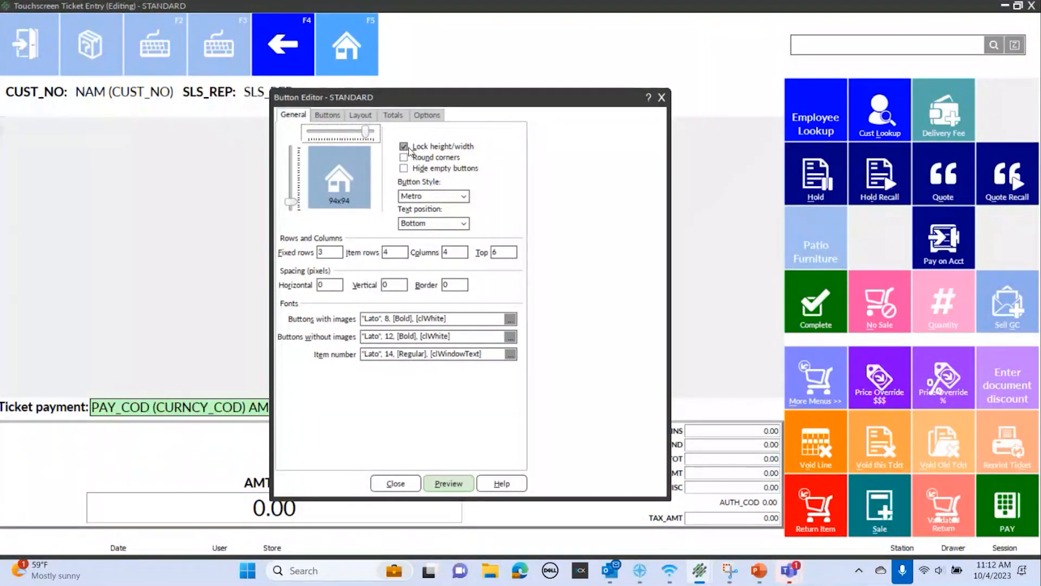
left_click_drag(292, 204, 293, 181)
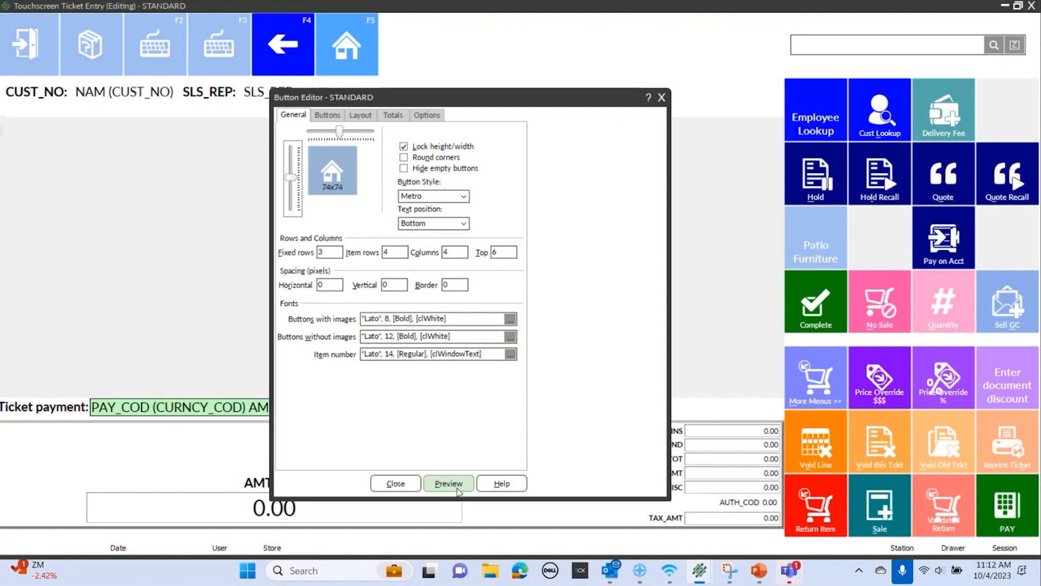
left_click(457, 492)
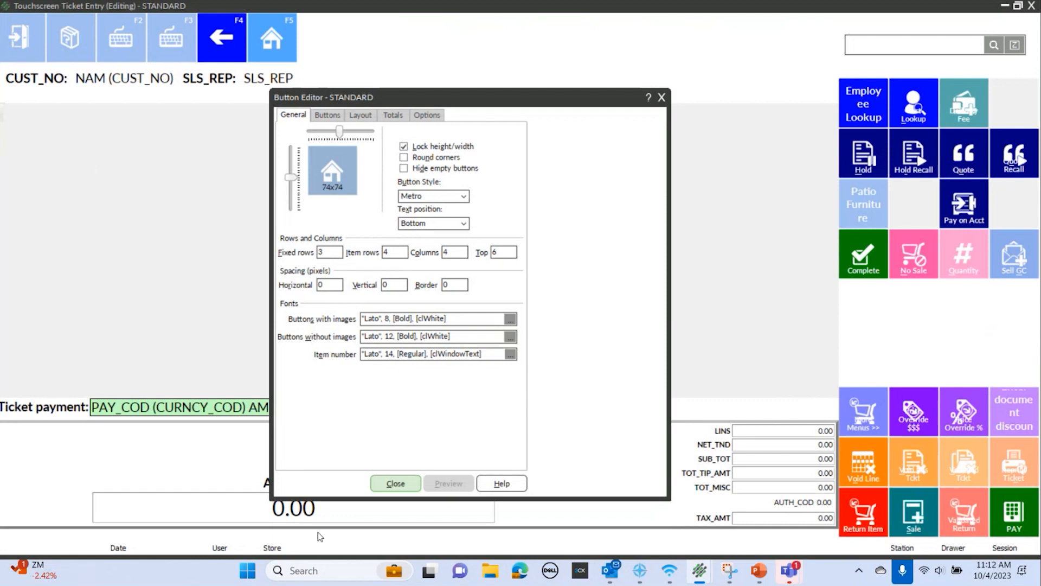
left_click_drag(290, 176, 290, 201)
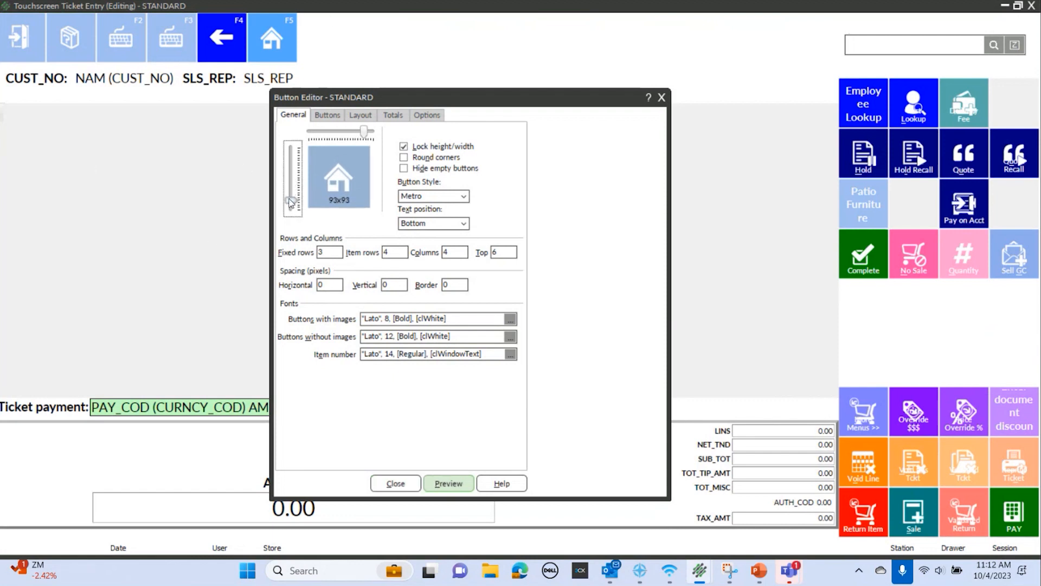
- Try to save the touchscreen configuration from the layout settings as "Golf Store 10-4-23 1:00" in the Export folder
left_click(360, 115)
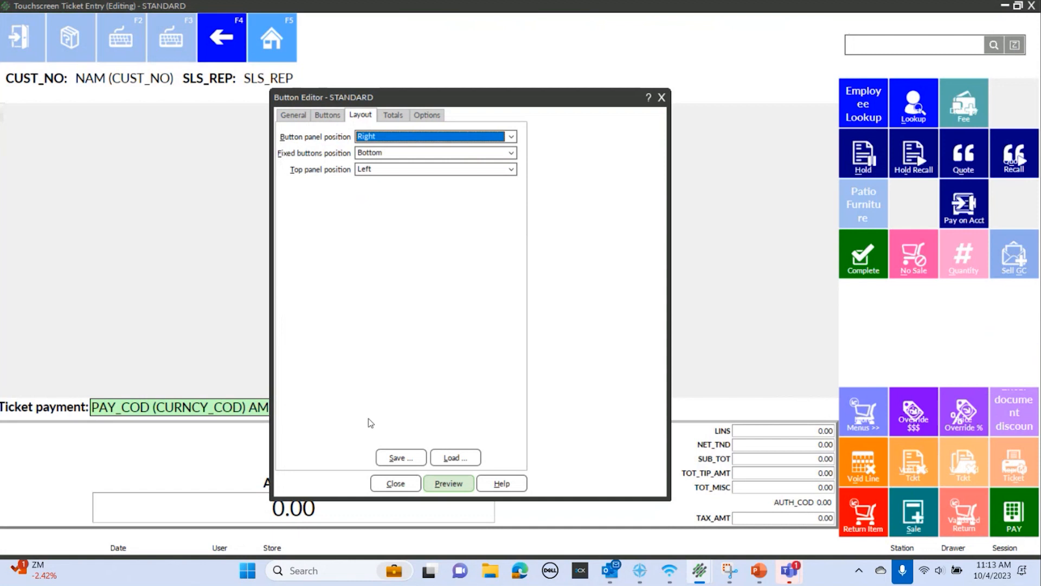
left_click(395, 458)
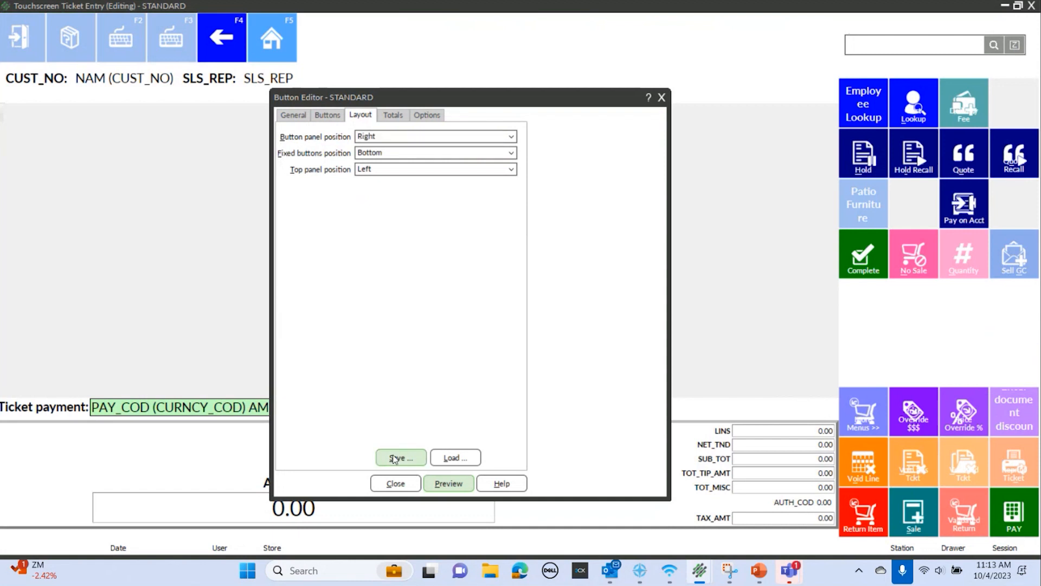
type("Golf Store")
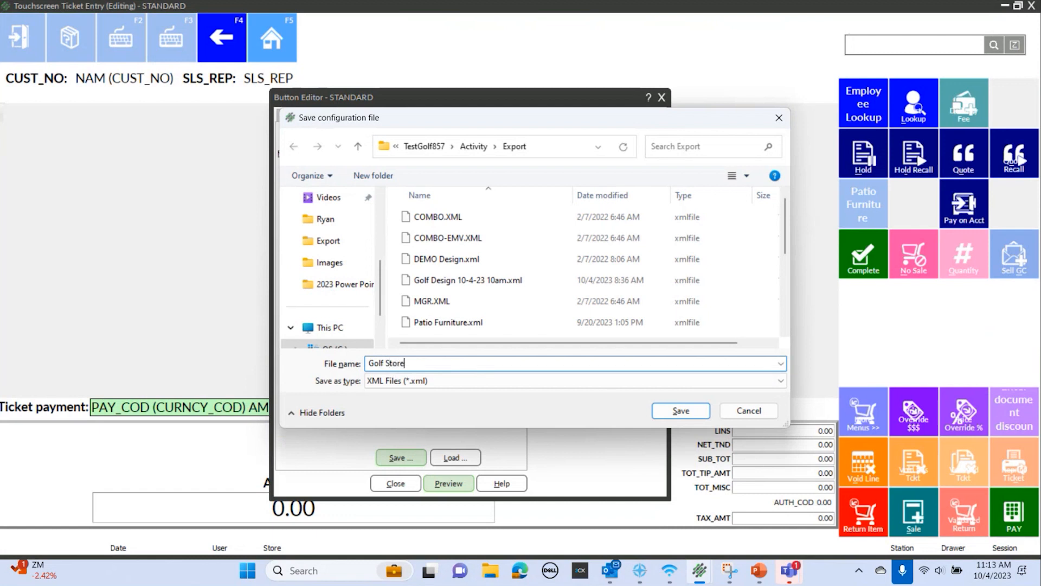
type(" 1")
type("0-4-23  1:00")
left_click(688, 413)
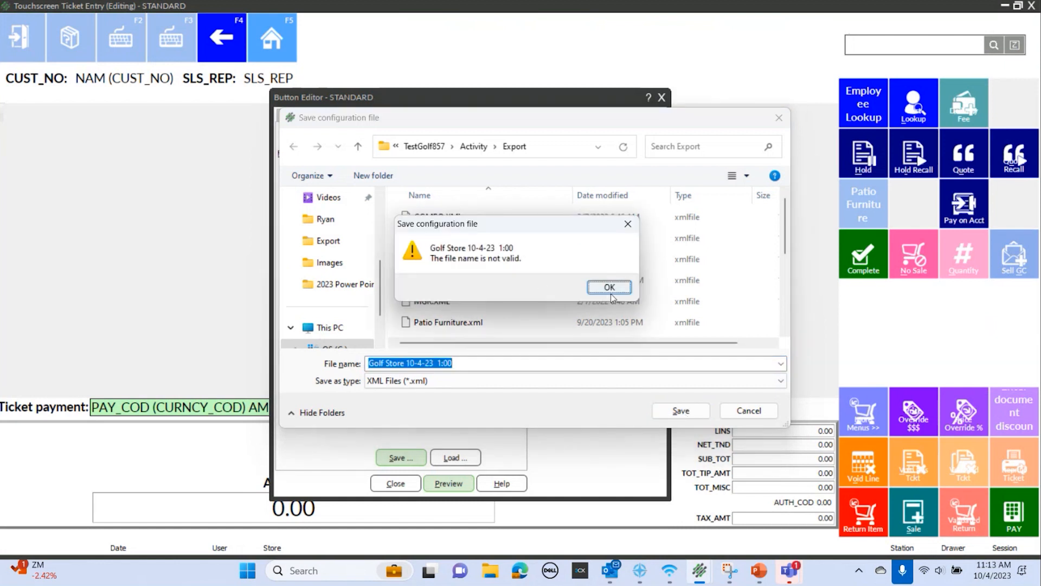
left_click(610, 288)
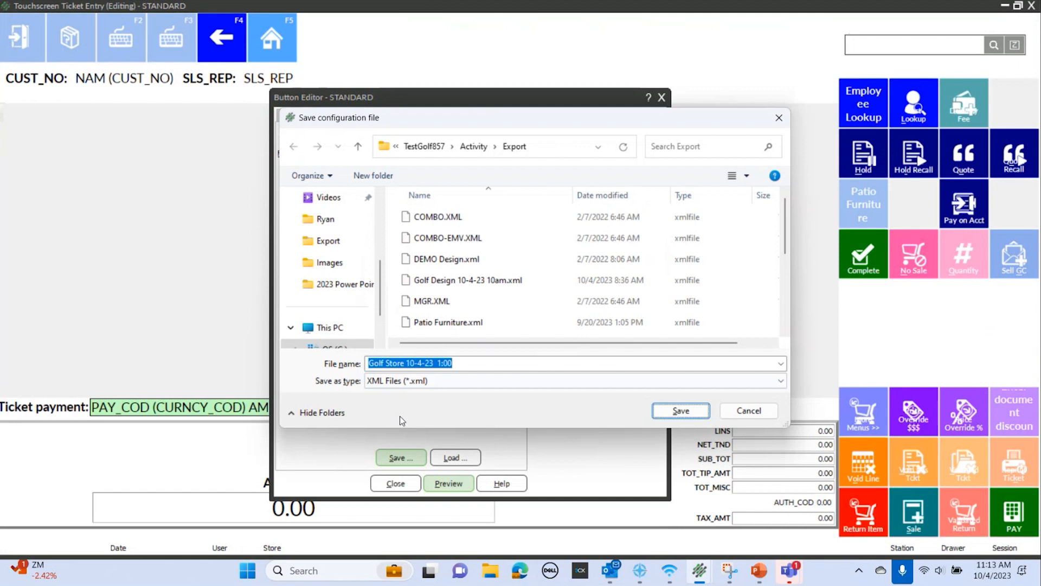
- Replace the configuration file name with "Golf Store 10 4 23 1" and save the backup in the Export folder
left_click(413, 364)
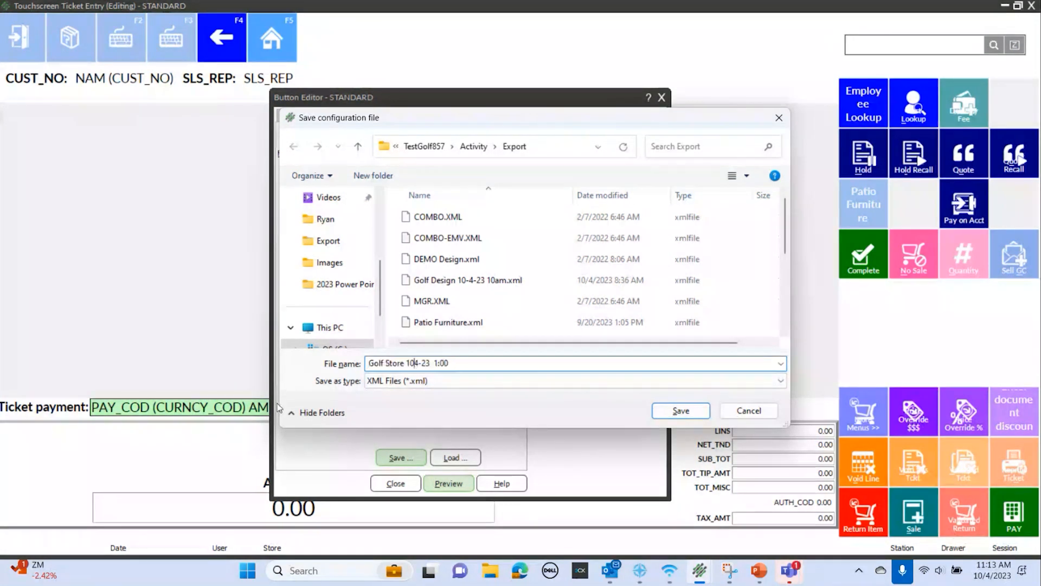
left_click(423, 364)
key("BackSpace")
key("Return")
key("Return")
key("BackSpace")
type("Golf ")
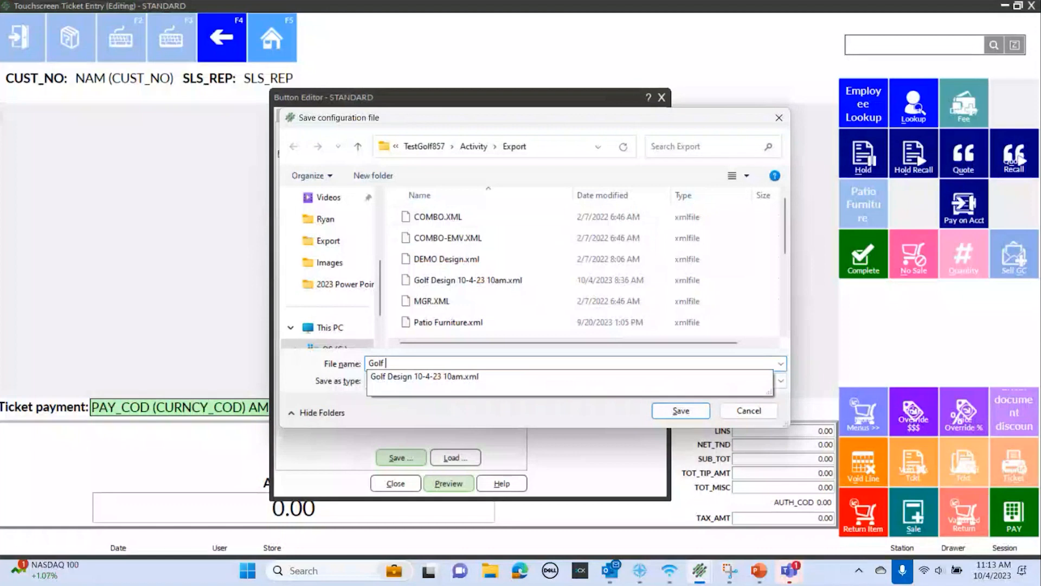
type("Store ")
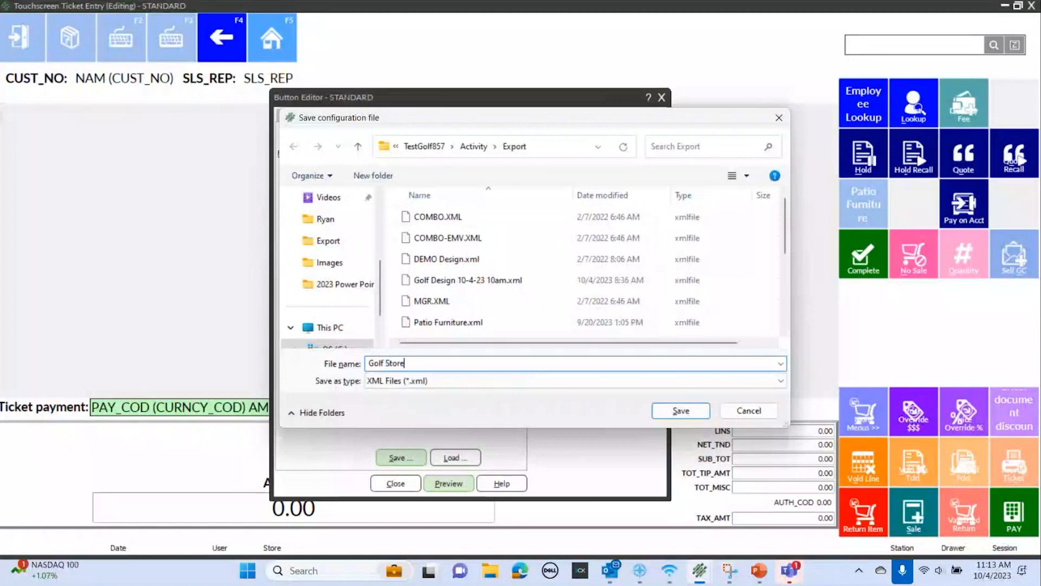
type("10 23")
key("BackSpace")
key("BackSpace")
type("4 23 1")
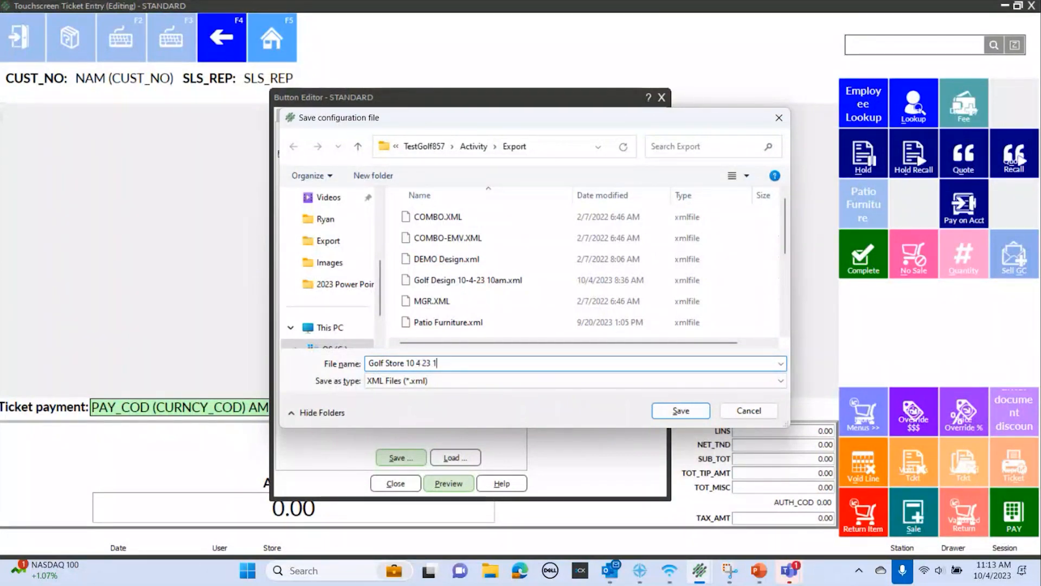
left_click(682, 411)
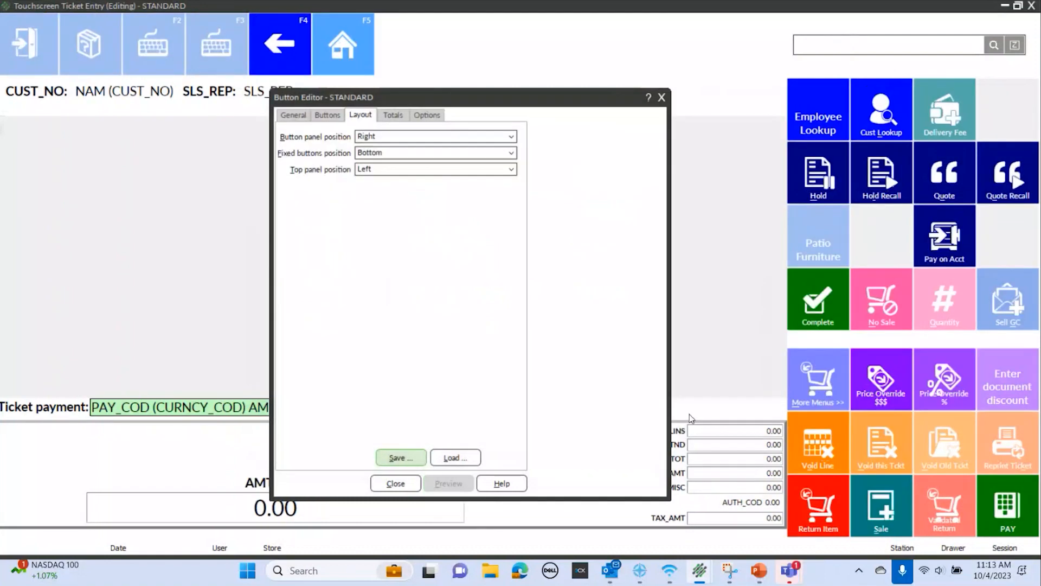
- Unlock the button height and width in the general settings, set the button size to 95x60 and preview it
left_click(294, 115)
left_click_drag(516, 105, 554, 101)
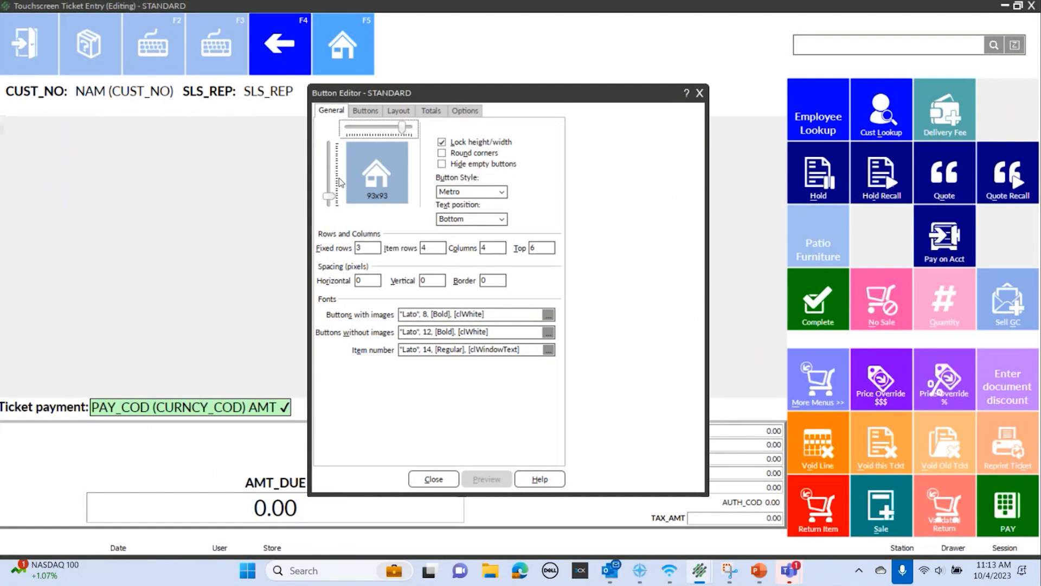
left_click(450, 143)
left_click(332, 200)
left_click_drag(332, 200, 330, 156)
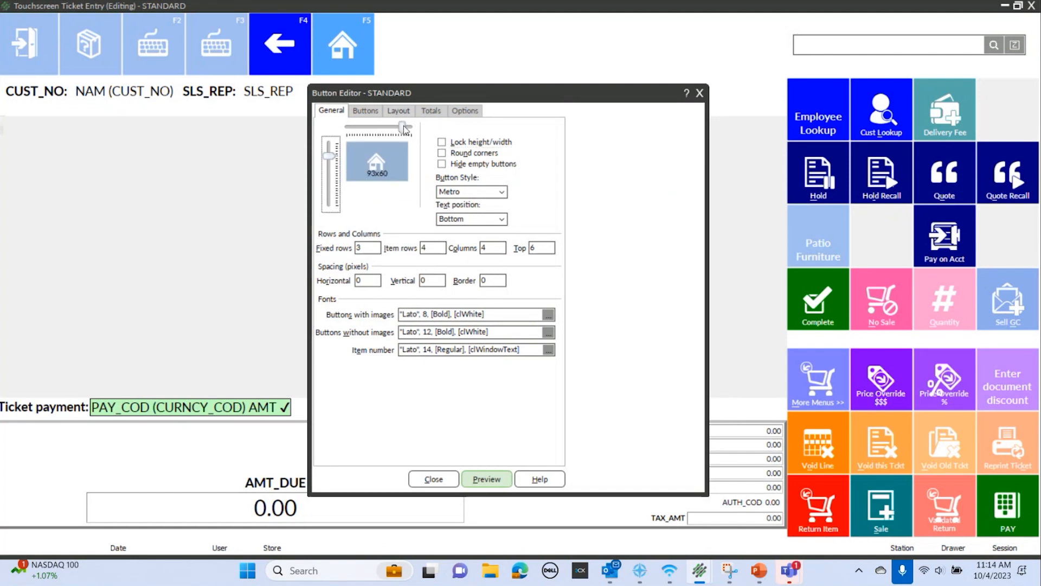
left_click_drag(404, 128, 406, 132)
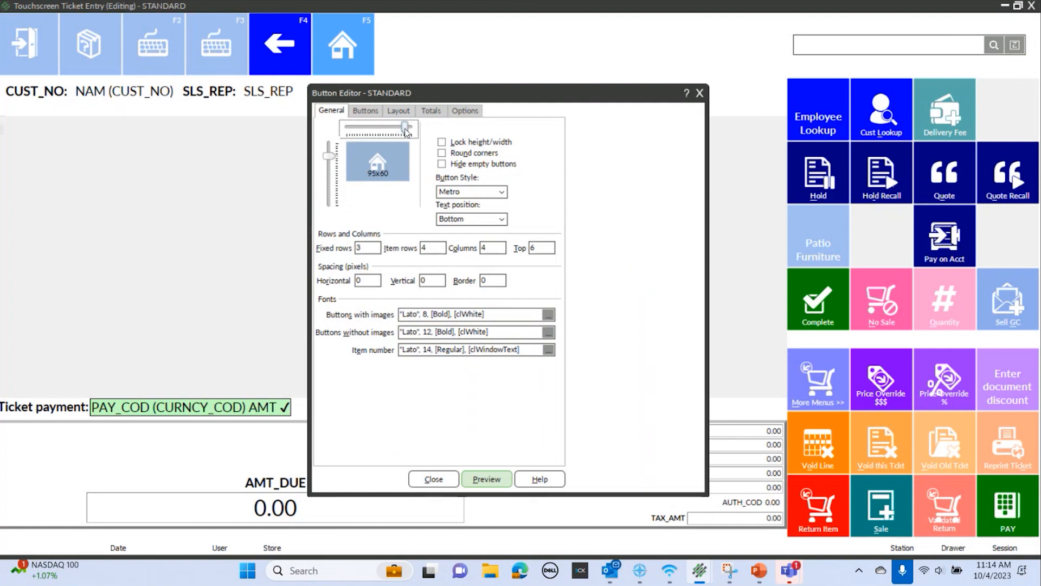
left_click(484, 480)
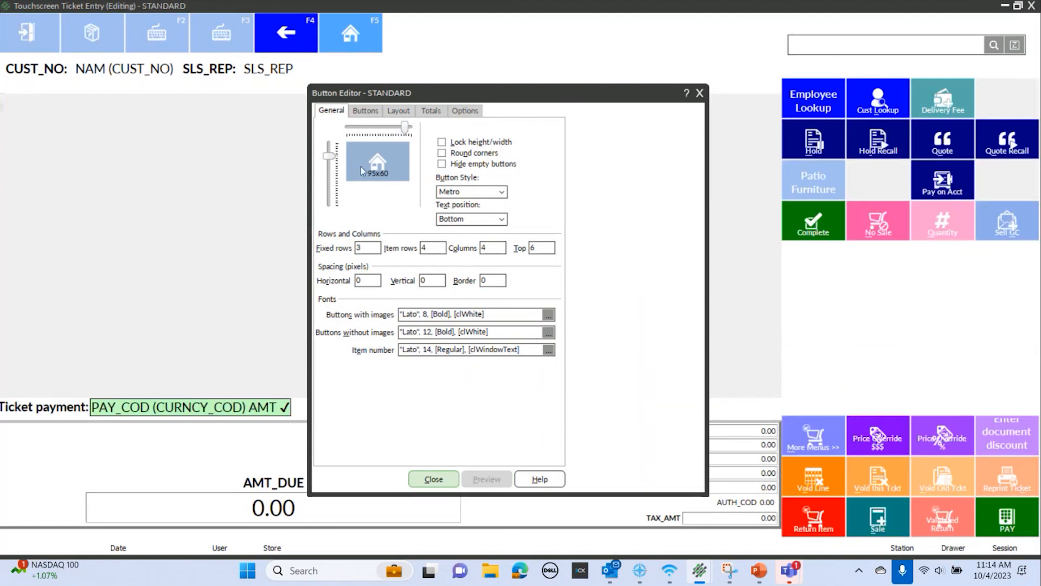
- Set the button size to 91x91 with height and width locked, and preview the touchscreen
left_click_drag(328, 156, 326, 190)
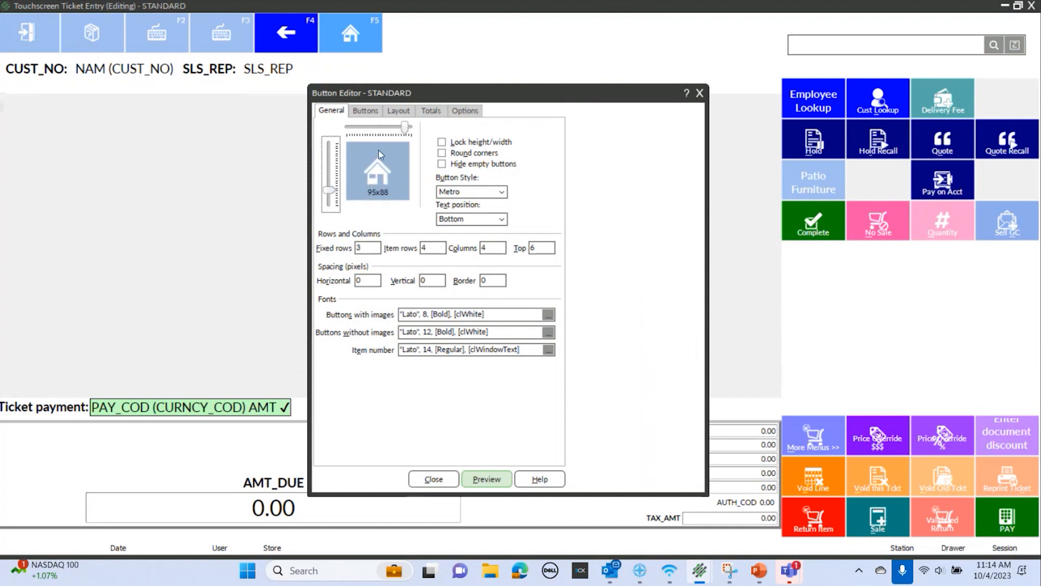
left_click_drag(405, 127, 402, 129)
left_click(443, 142)
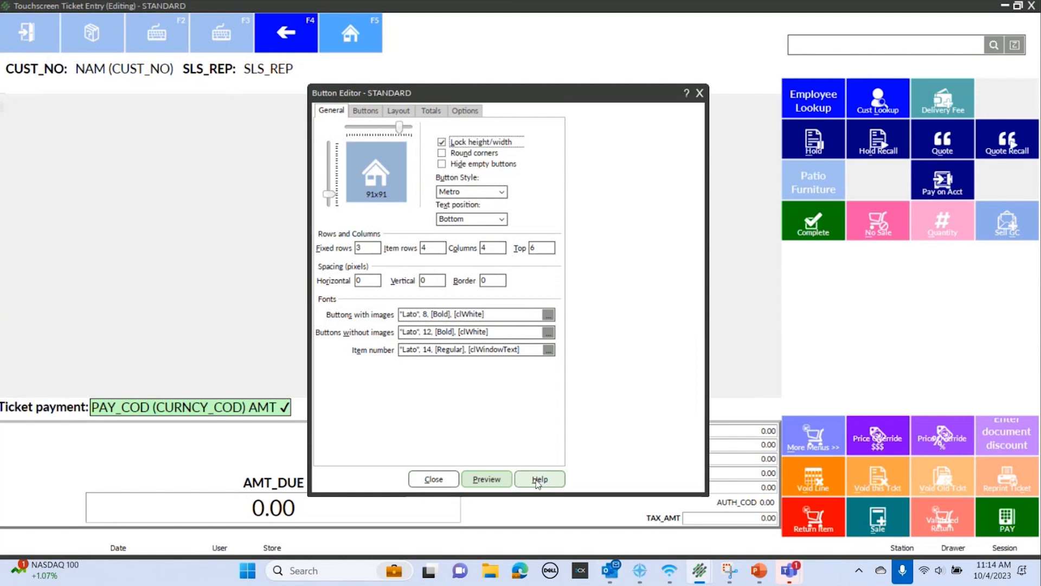
left_click(488, 480)
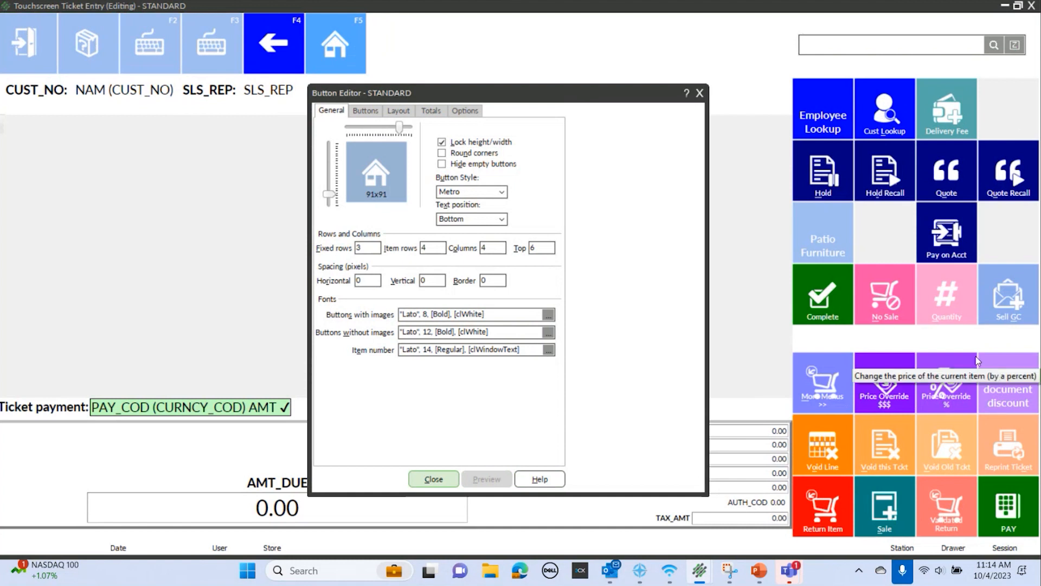
- Try the Standard button style, choose Gel with round corners instead, and preview the touchscreen
left_click(493, 193)
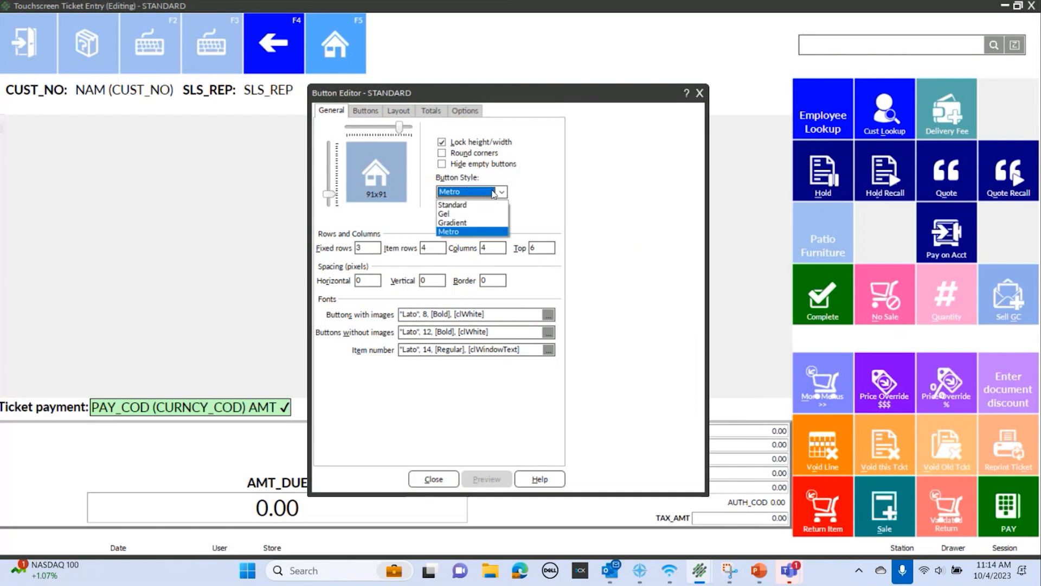
left_click(494, 193)
left_click(494, 193)
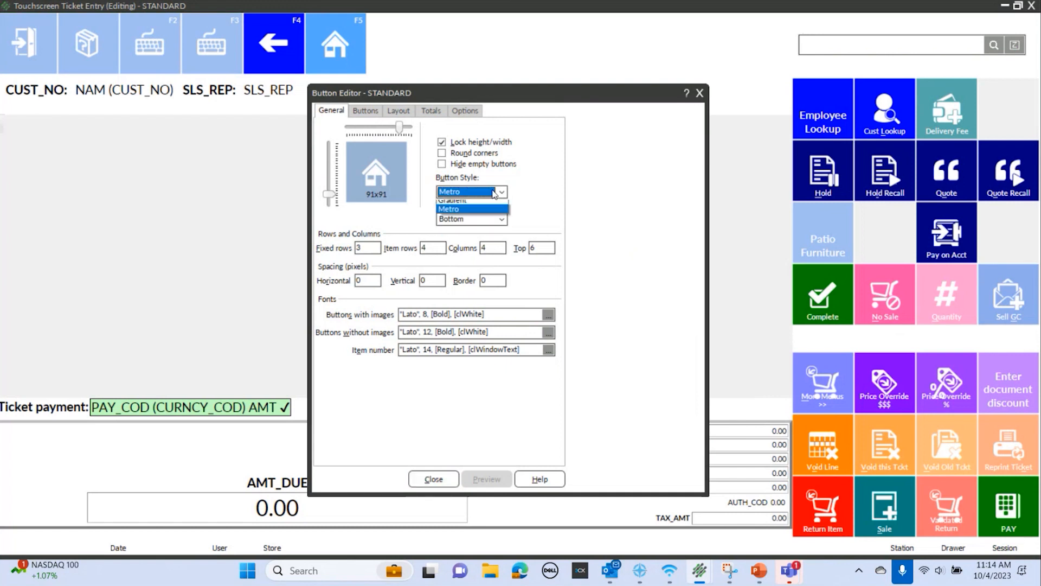
left_click(483, 204)
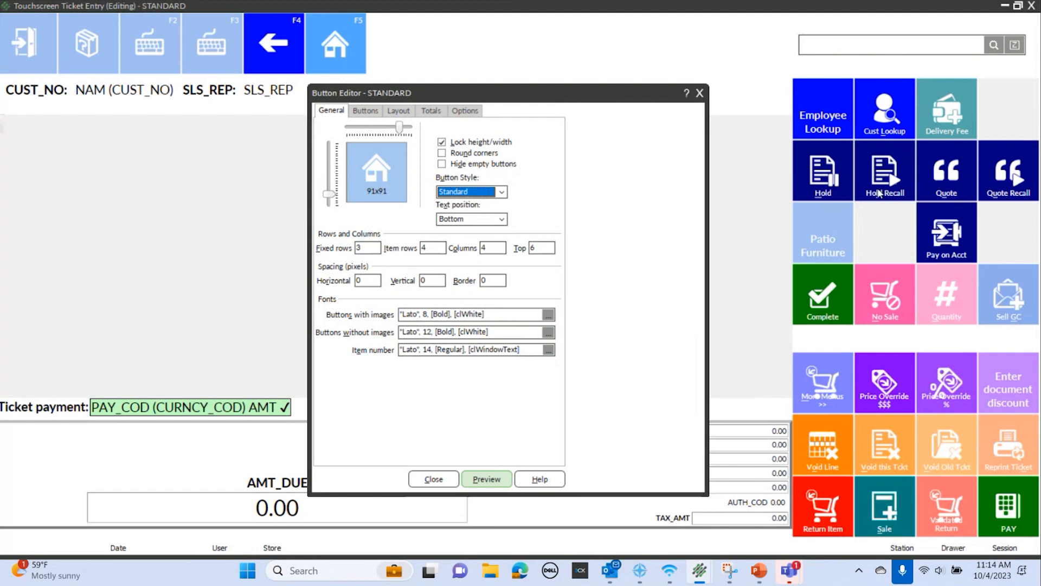
left_click(502, 194)
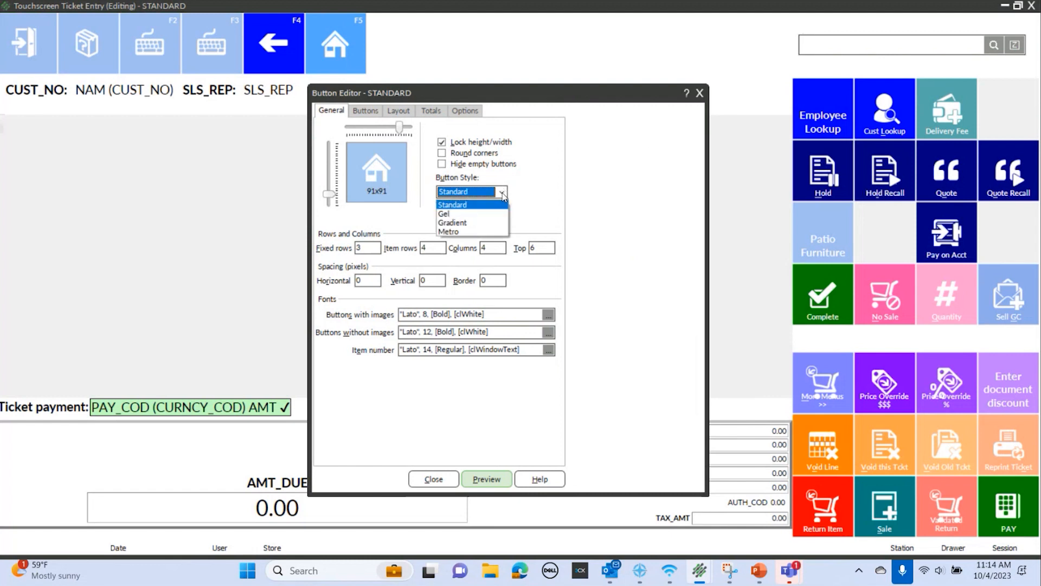
left_click(444, 214)
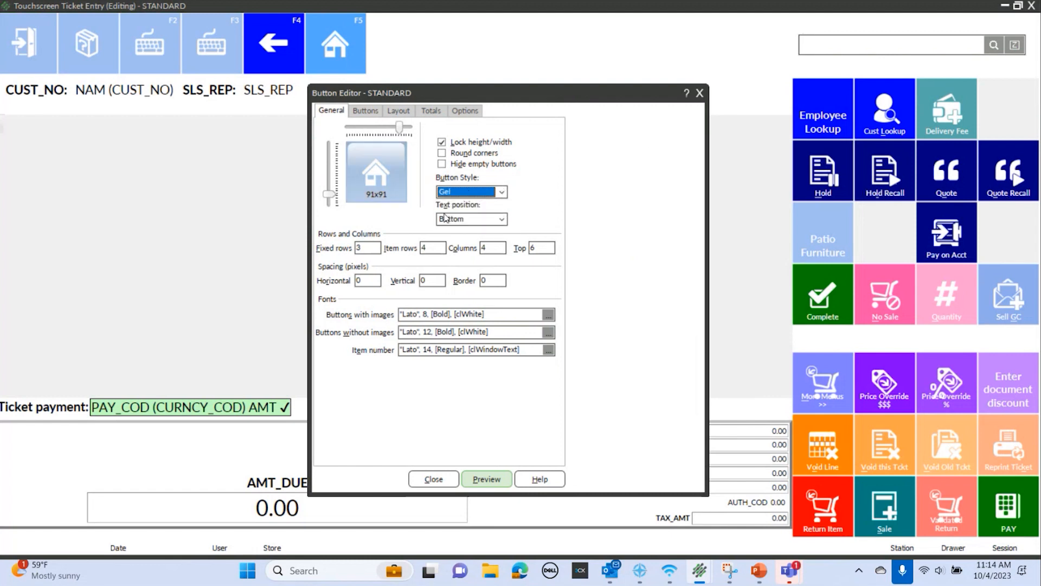
left_click(445, 152)
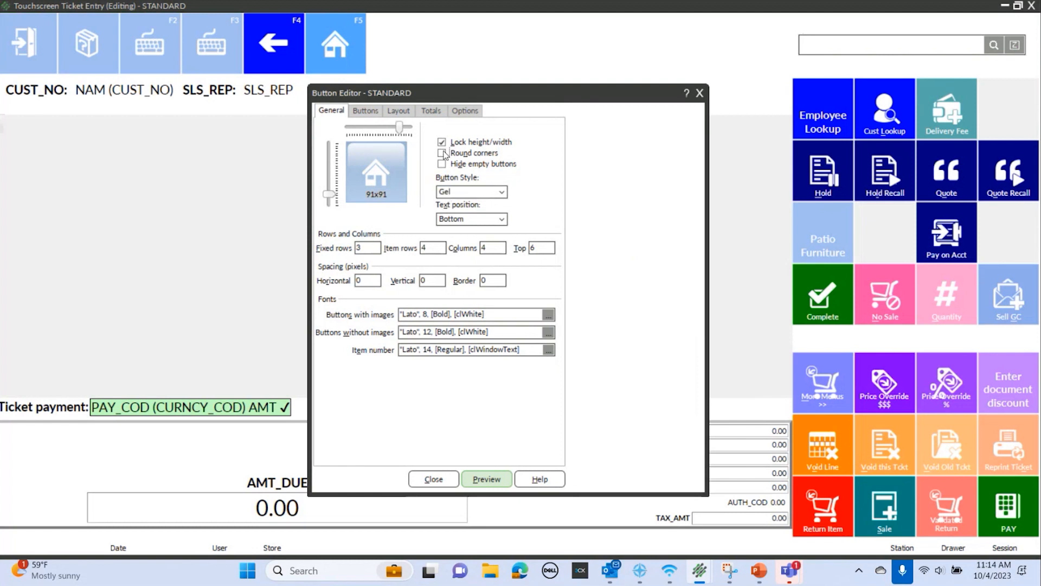
left_click(487, 480)
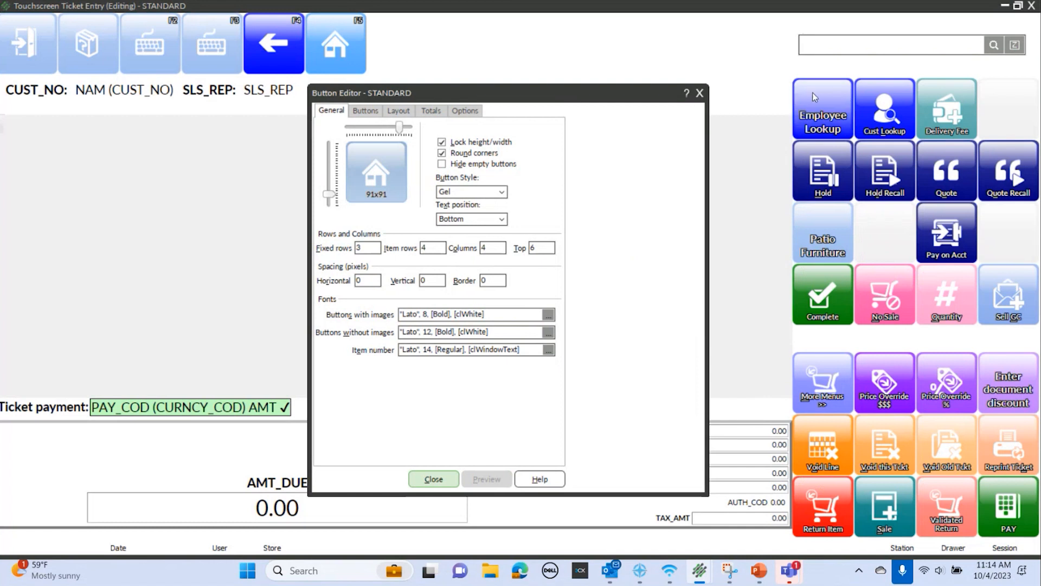
- Set the button style back to Metro without round corners and preview the touchscreen
left_click(504, 194)
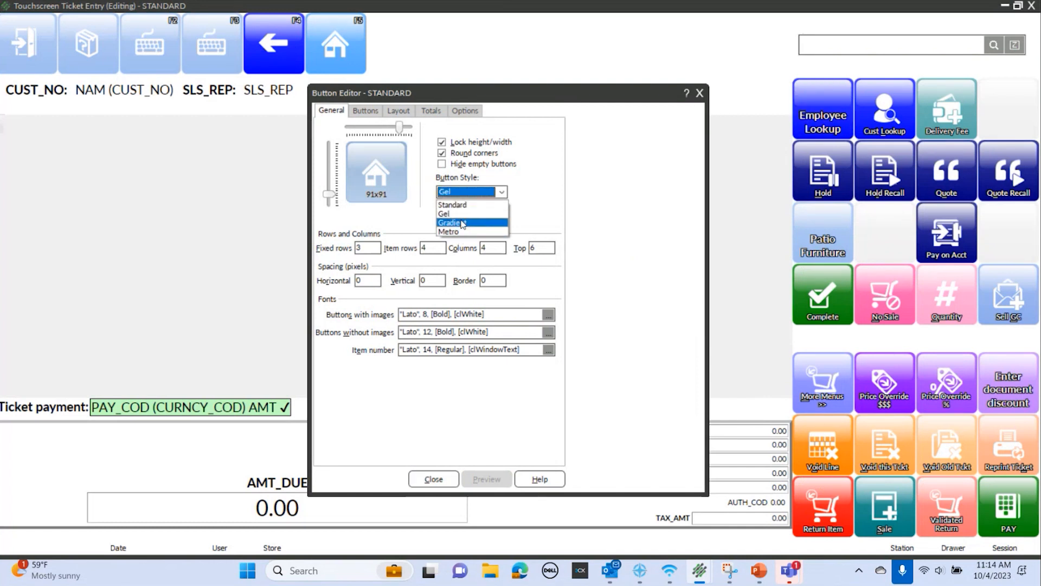
left_click(450, 231)
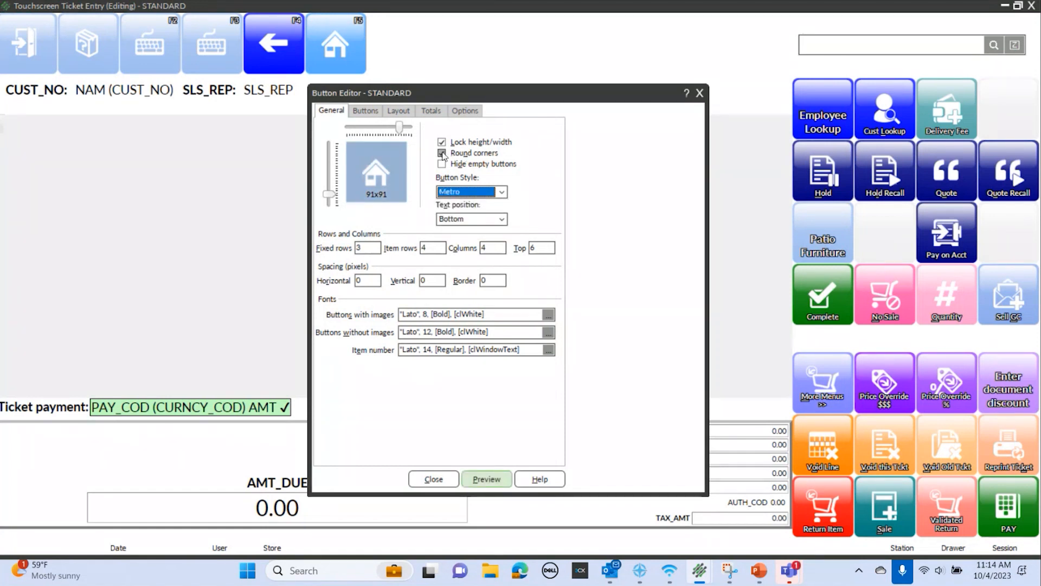
left_click(442, 153)
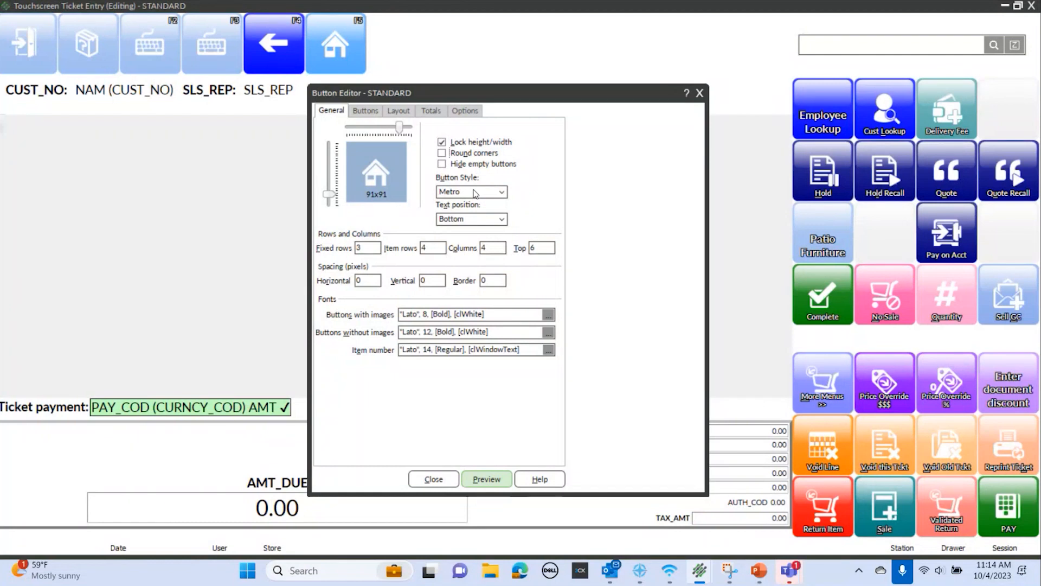
left_click(487, 479)
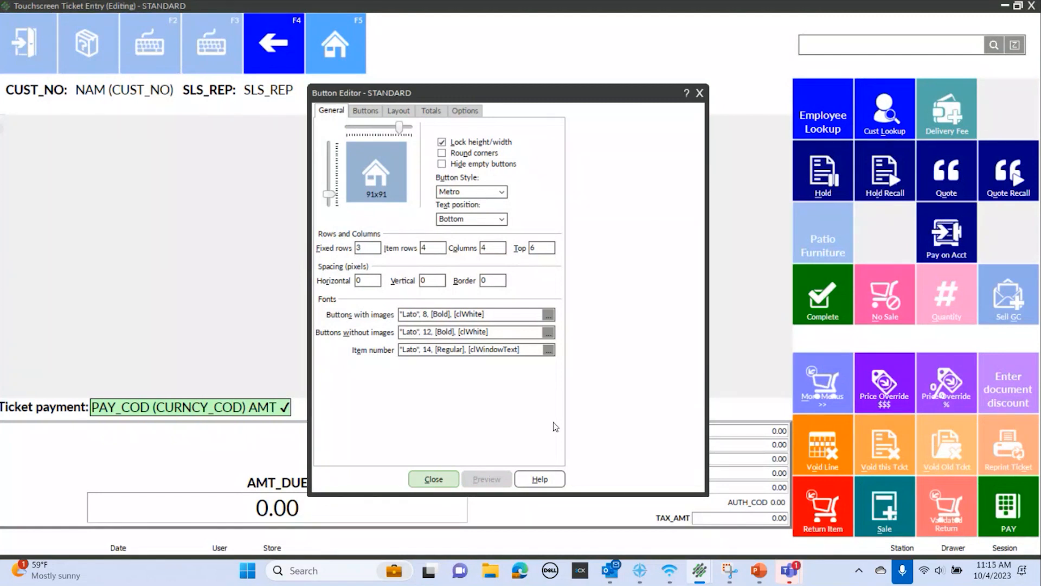
- Inspect the settings of the empty button beside Patio Furniture and of the Quantity button
left_click(882, 243)
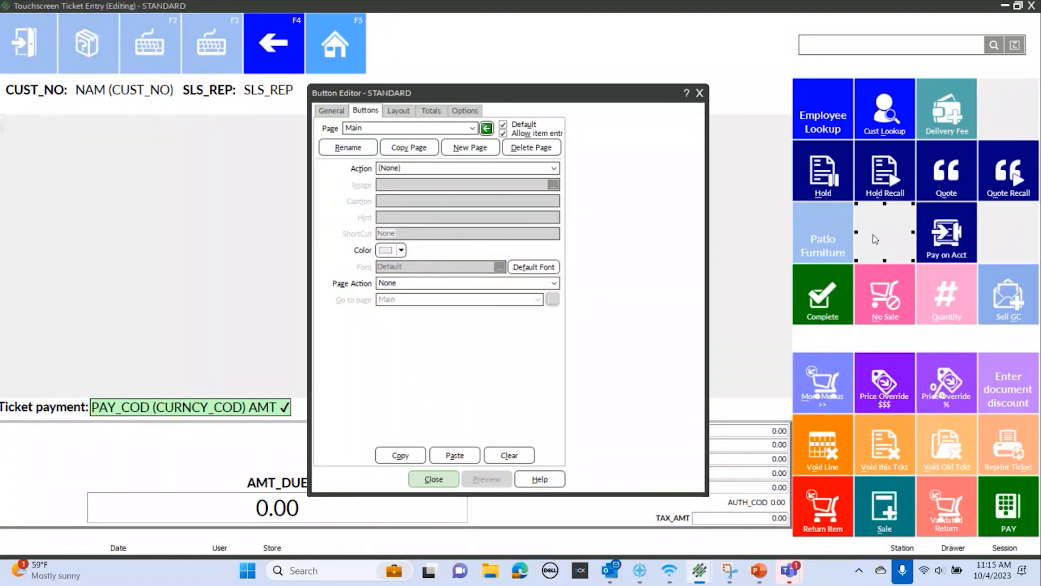
left_click(943, 294)
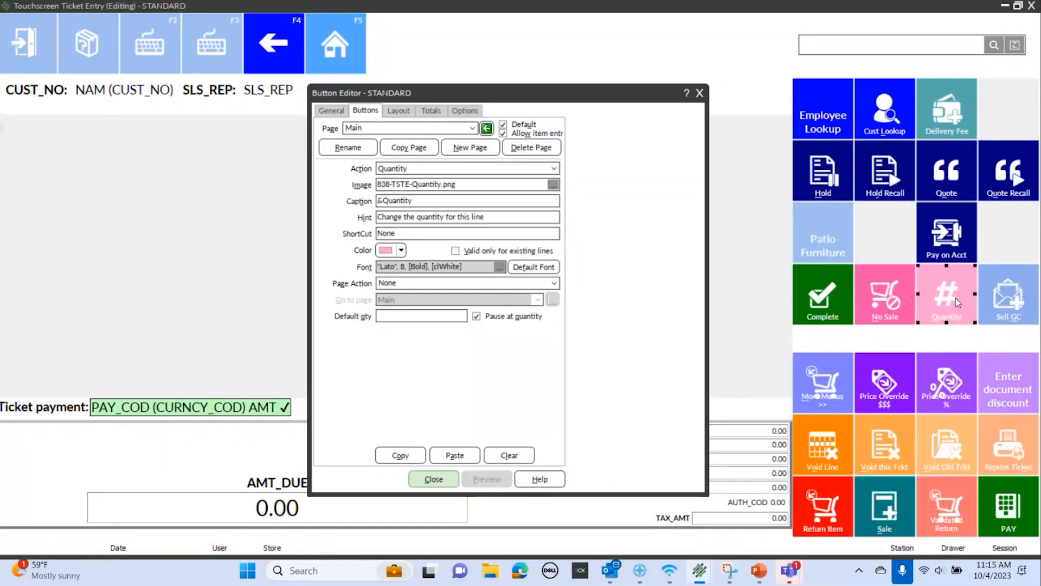
- Change the button style to Standard in the general settings and preview the touchscreen
left_click(320, 111)
left_click(501, 191)
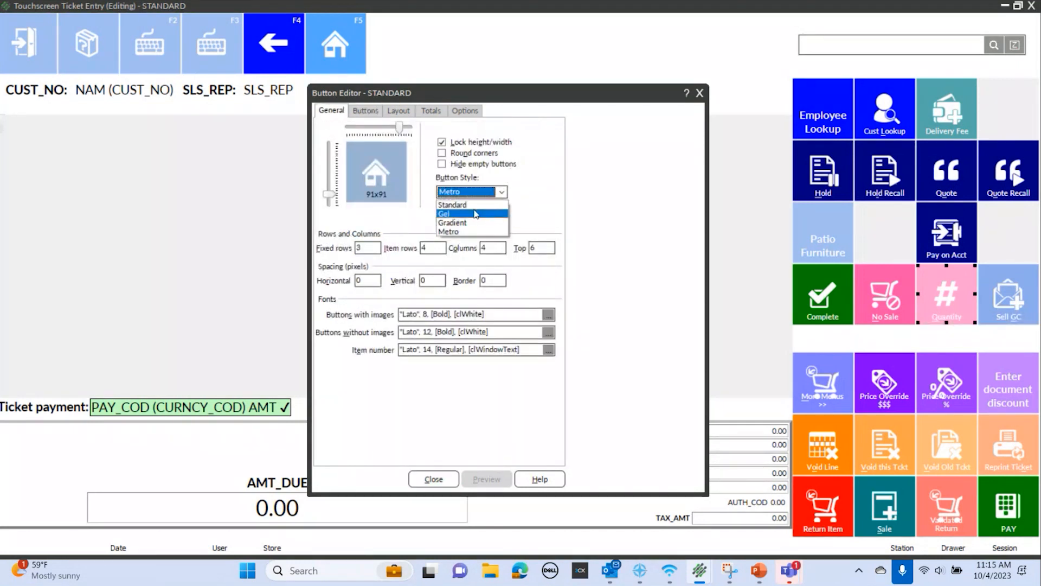
left_click(478, 206)
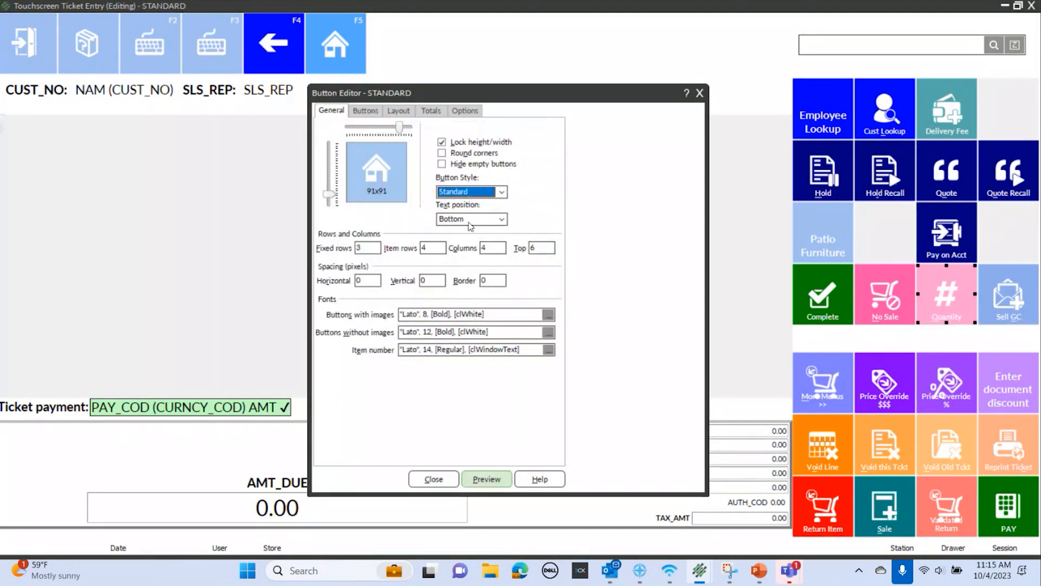
left_click(481, 477)
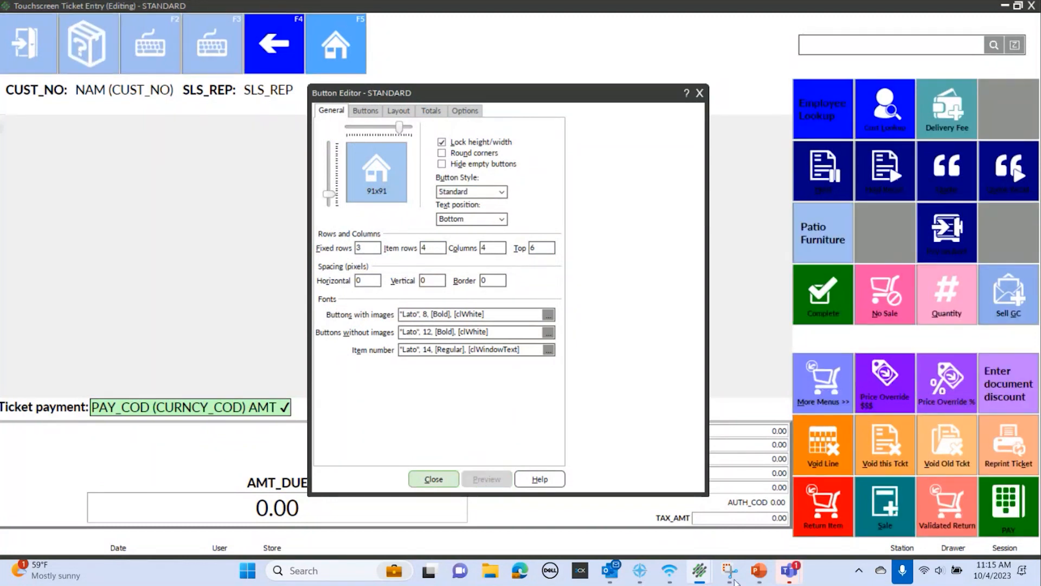
- Inspect the button settings of Complete, No Sale and Quantity on the Main page
left_click(817, 299)
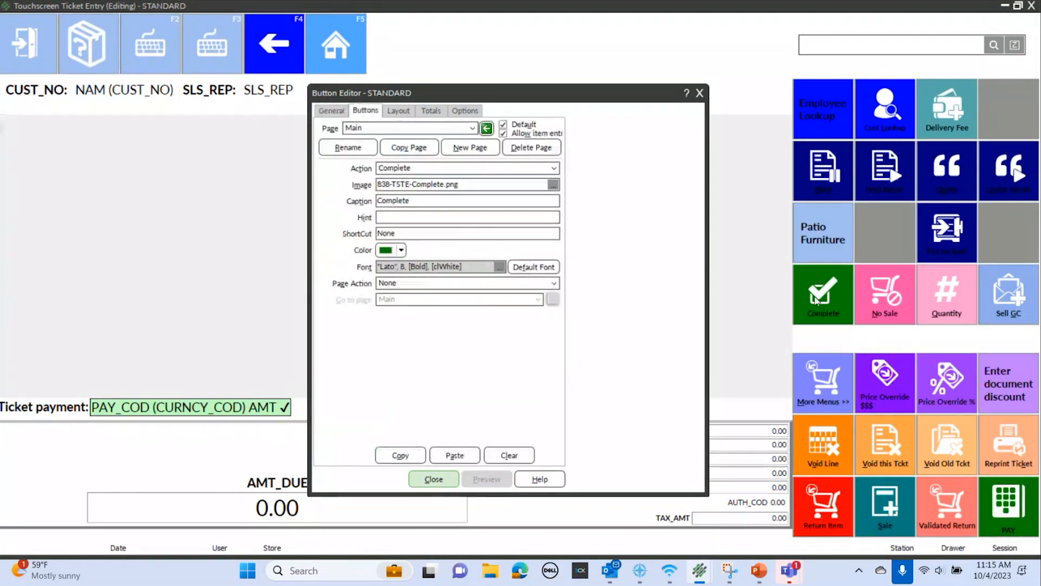
left_click(884, 291)
left_click(945, 281)
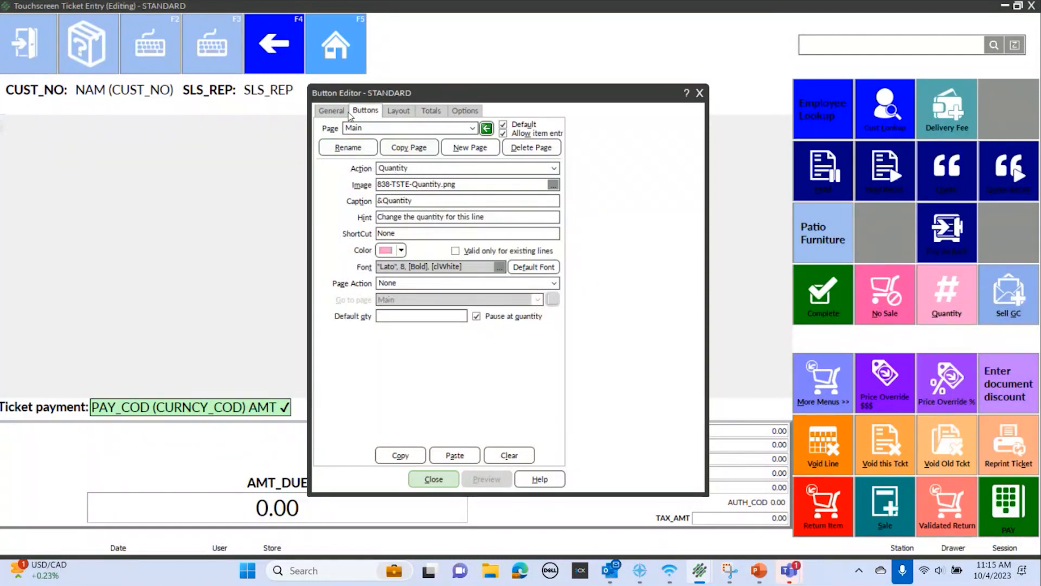
- Change the button style to Gel in the general settings and preview it, checking the Patio Furniture button
left_click(335, 111)
left_click(472, 191)
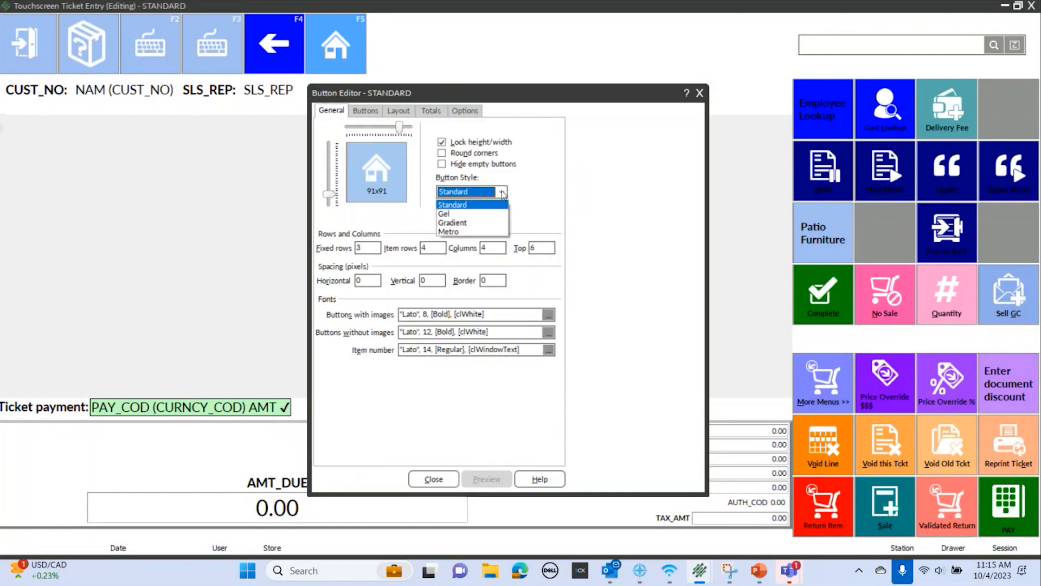
left_click(461, 210)
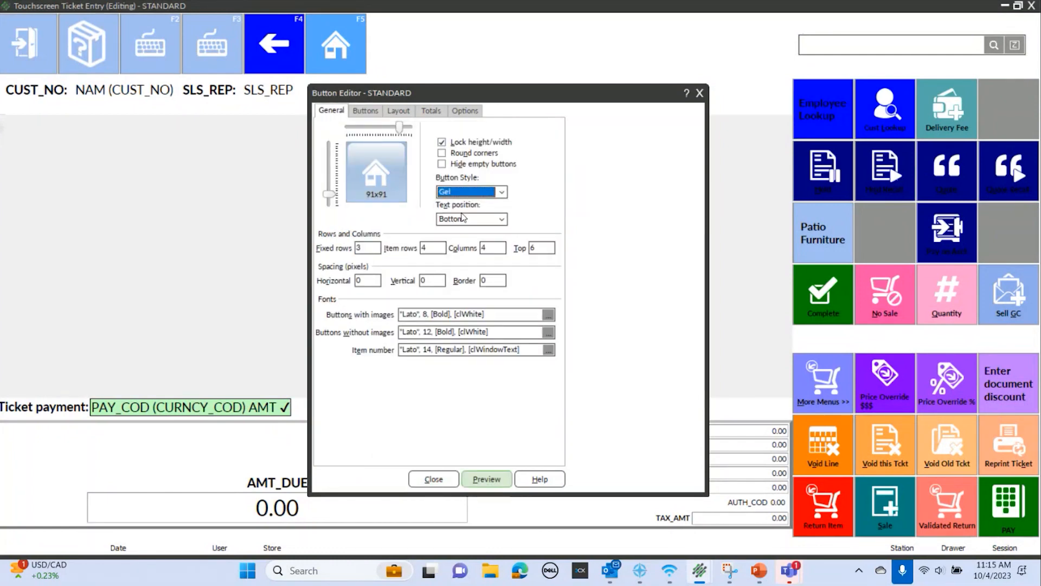
left_click(470, 477)
left_click(825, 233)
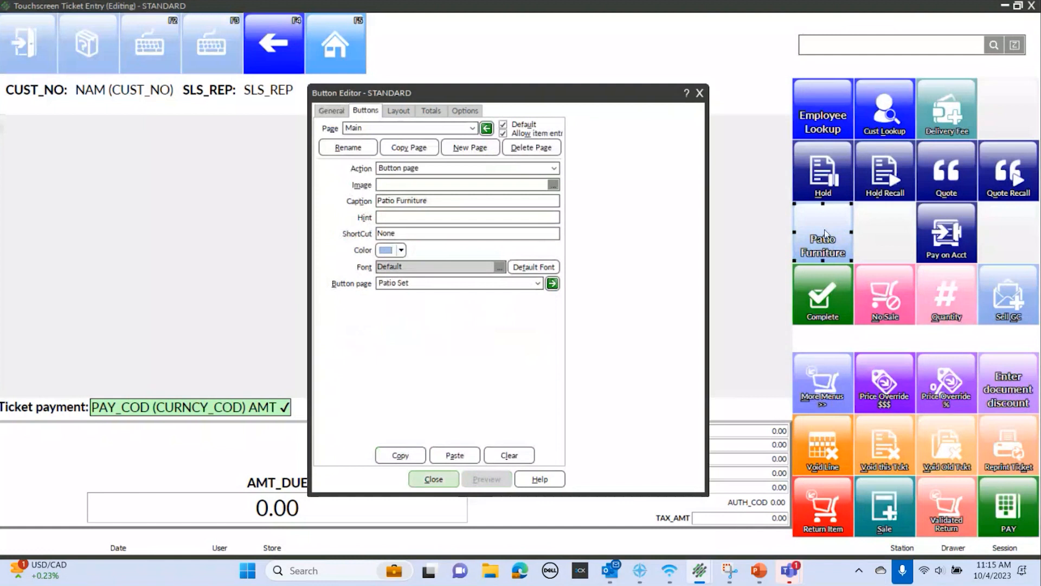
- Set the button style to Metro in the general settings and preview the touchscreen
left_click(332, 112)
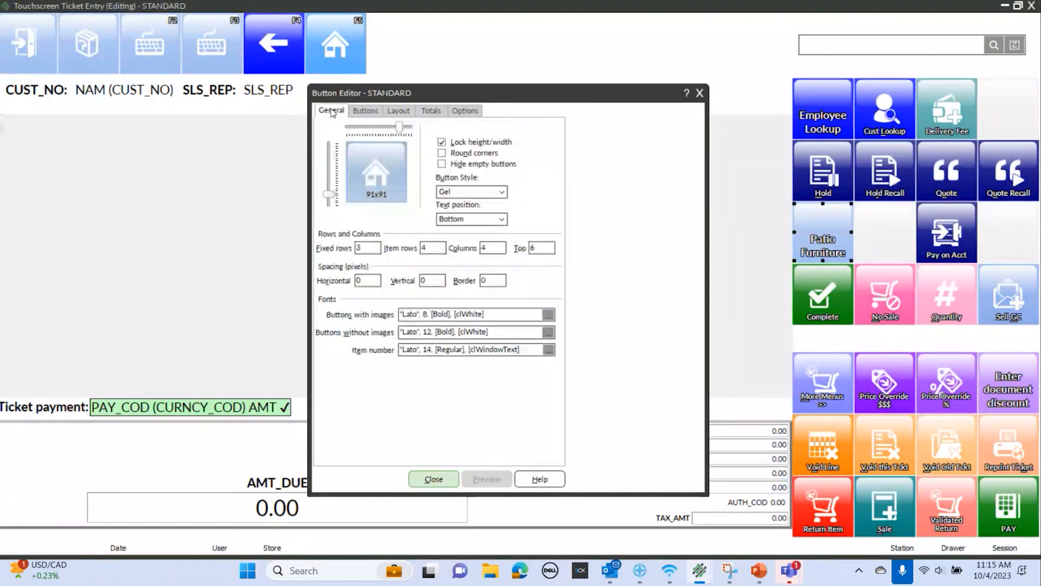
left_click(472, 191)
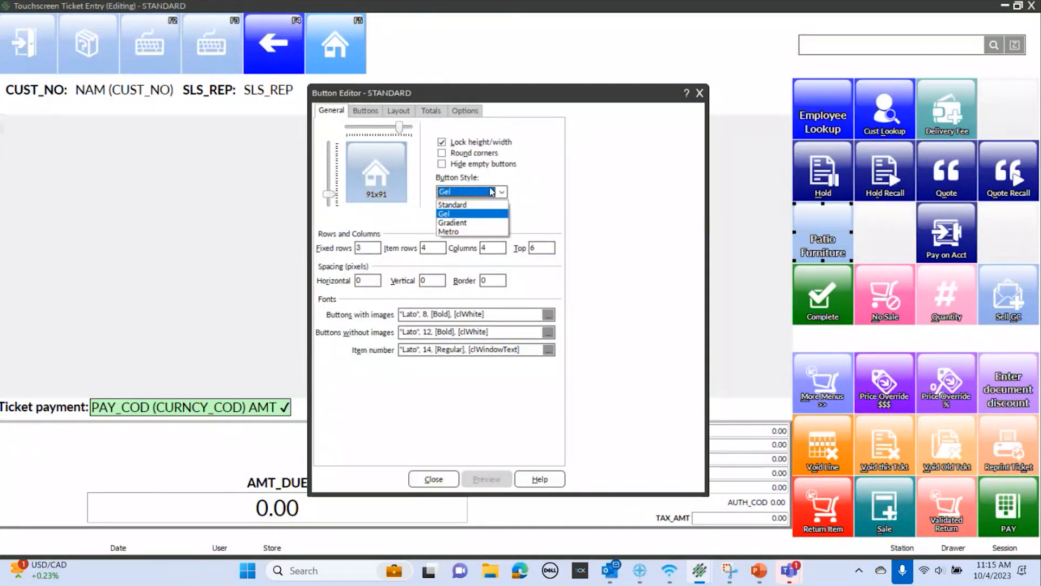
left_click(460, 229)
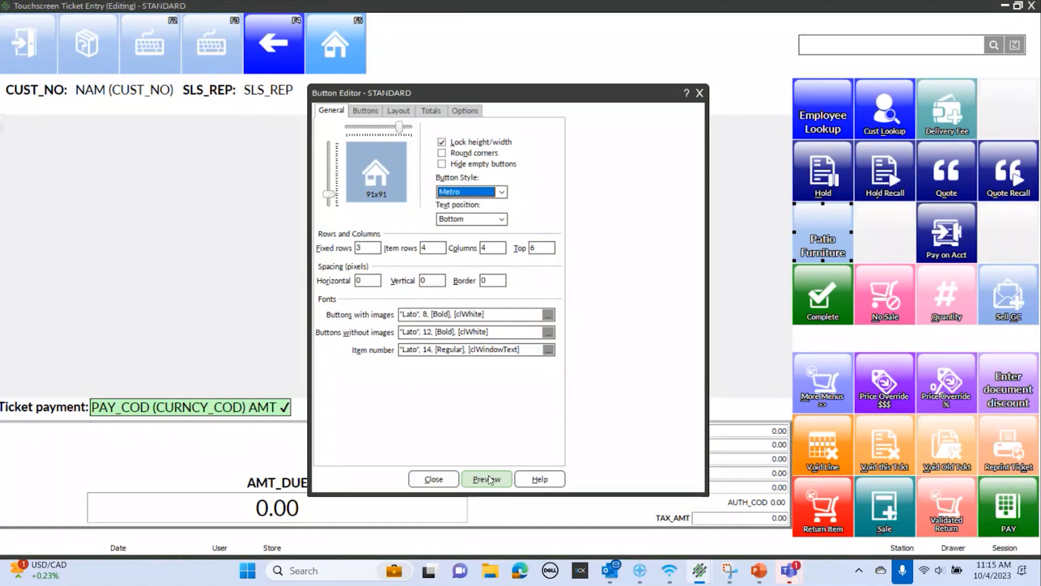
left_click(490, 480)
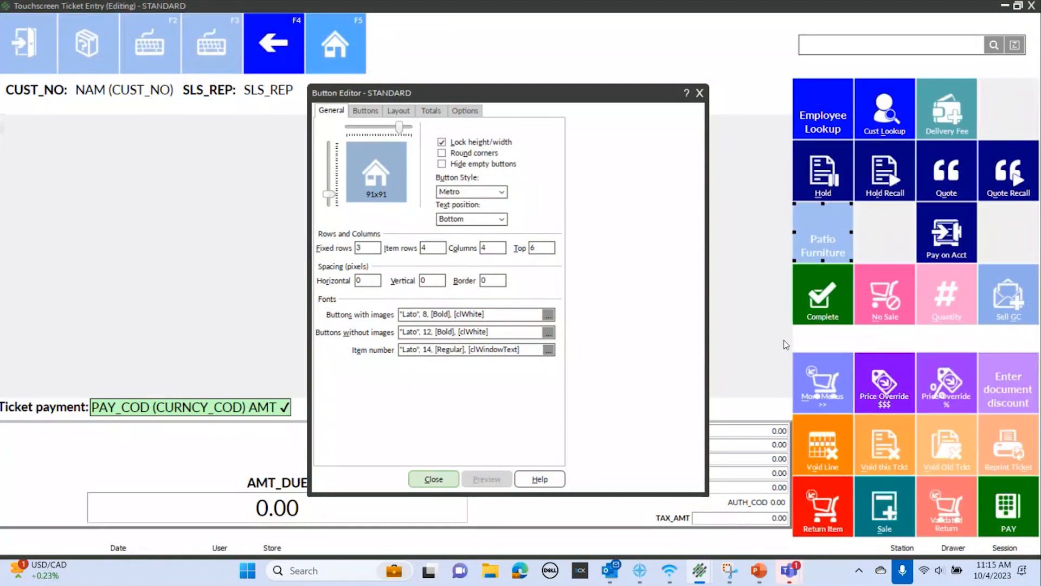
- Preview the touchscreen with the button text position set to Top, and return it to Bottom with another preview
left_click(472, 219)
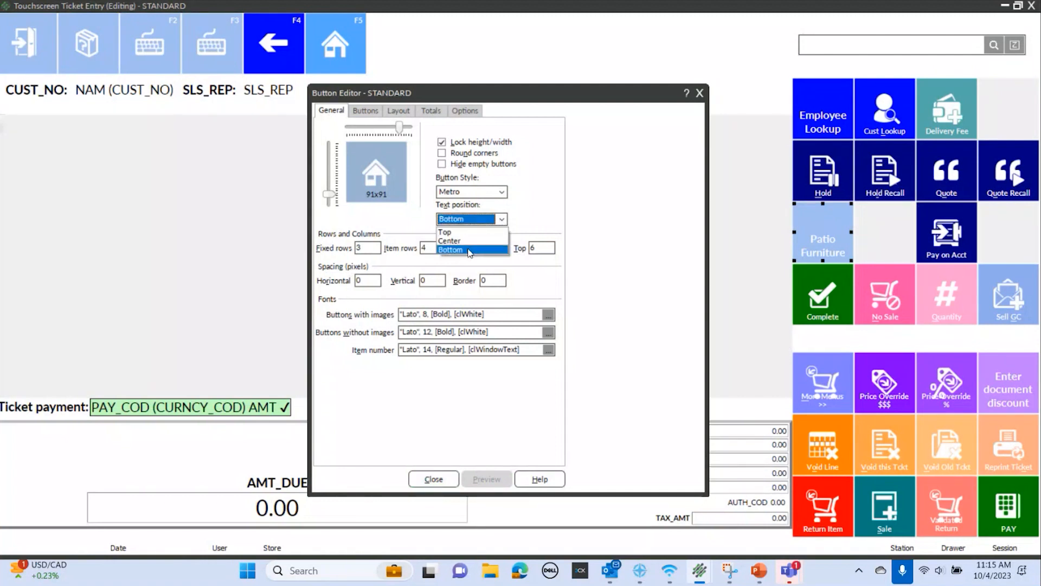
left_click(446, 231)
left_click(499, 481)
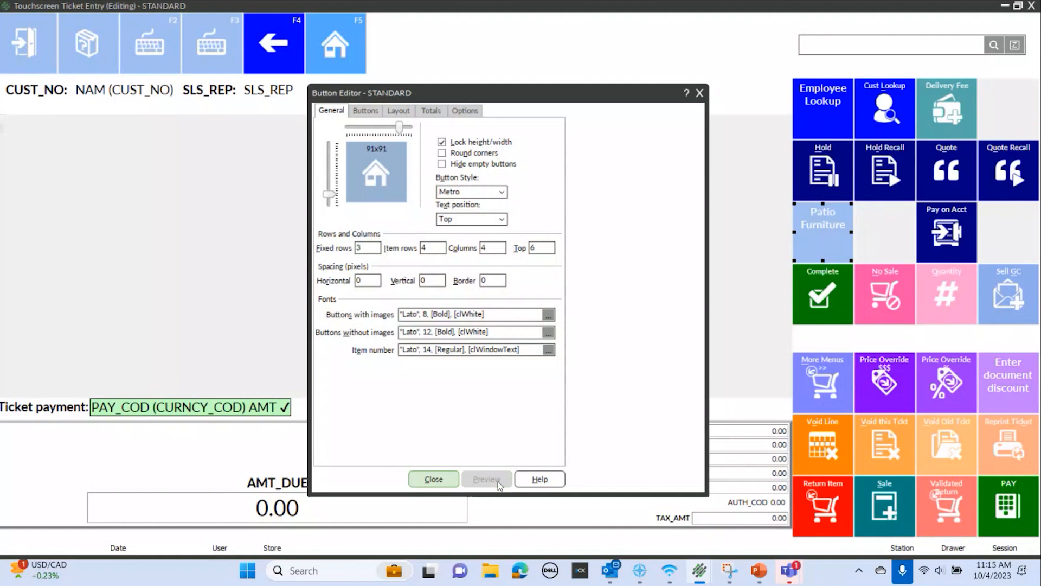
left_click(503, 220)
left_click(450, 249)
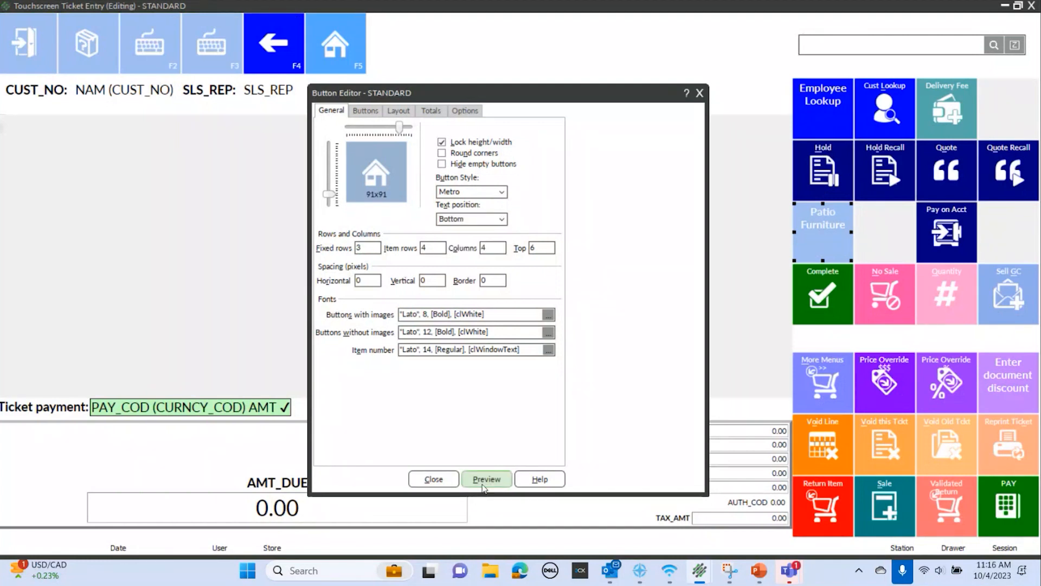
left_click(485, 479)
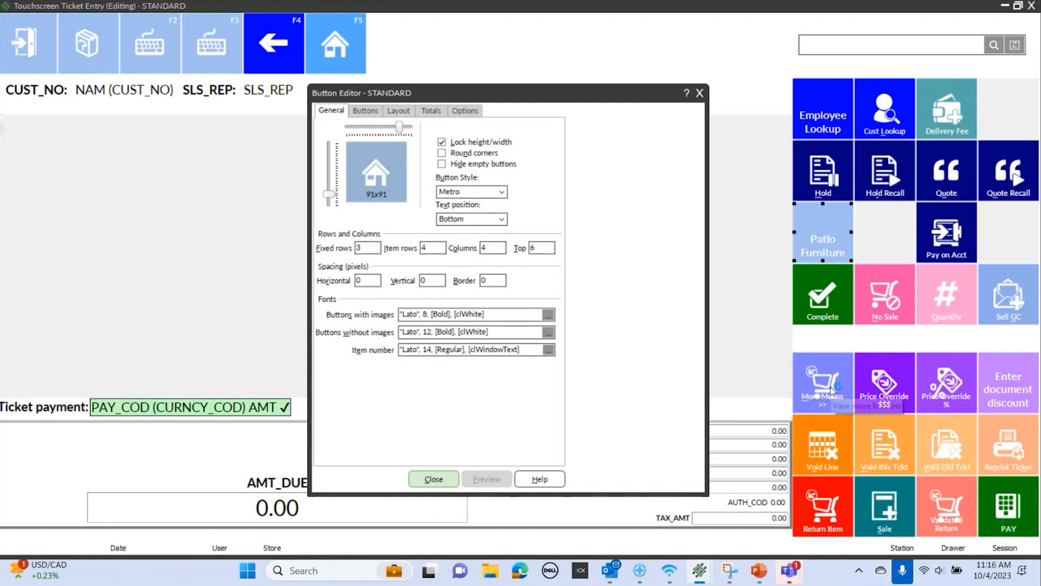
- Follow the More Menus button to its More Buttons page and the PAY button to its Tender page
left_click(834, 390)
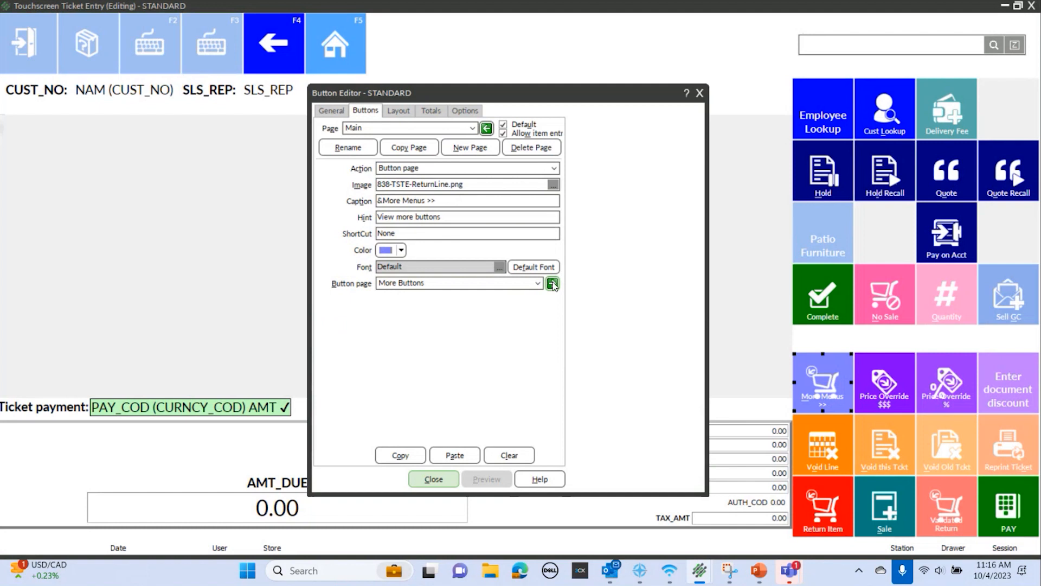
left_click(552, 284)
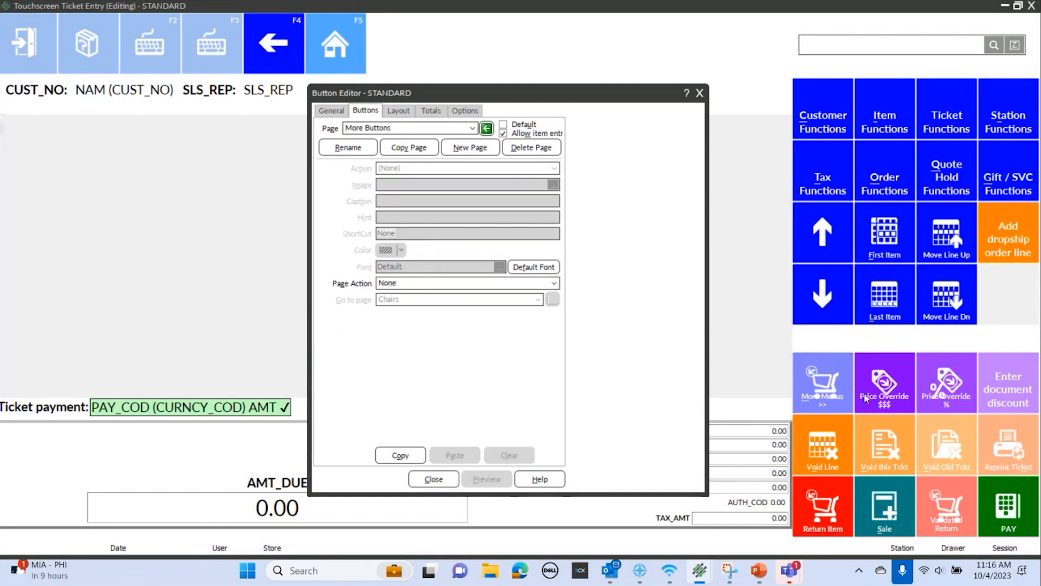
left_click(1005, 502)
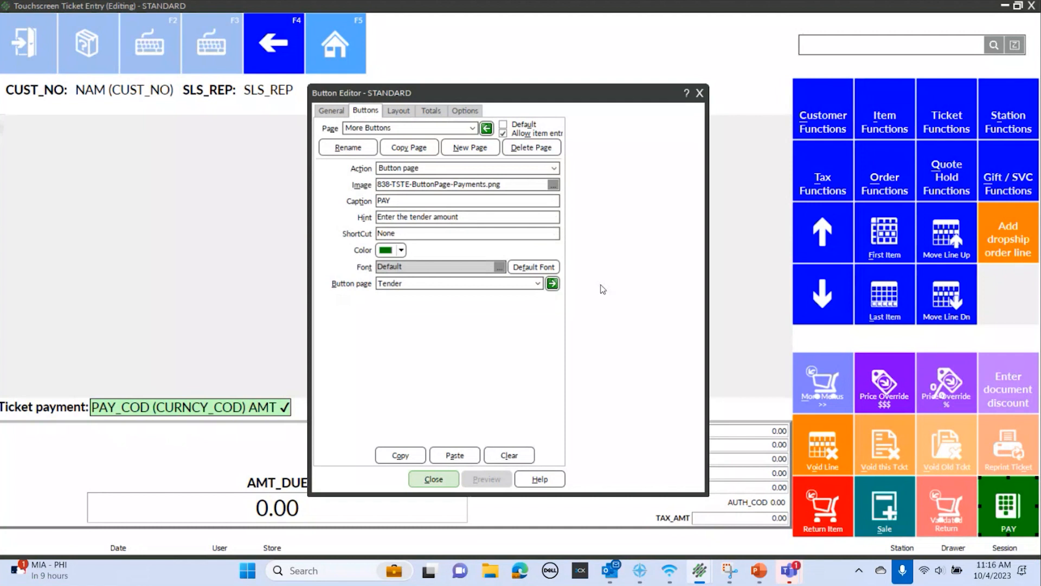
left_click(553, 283)
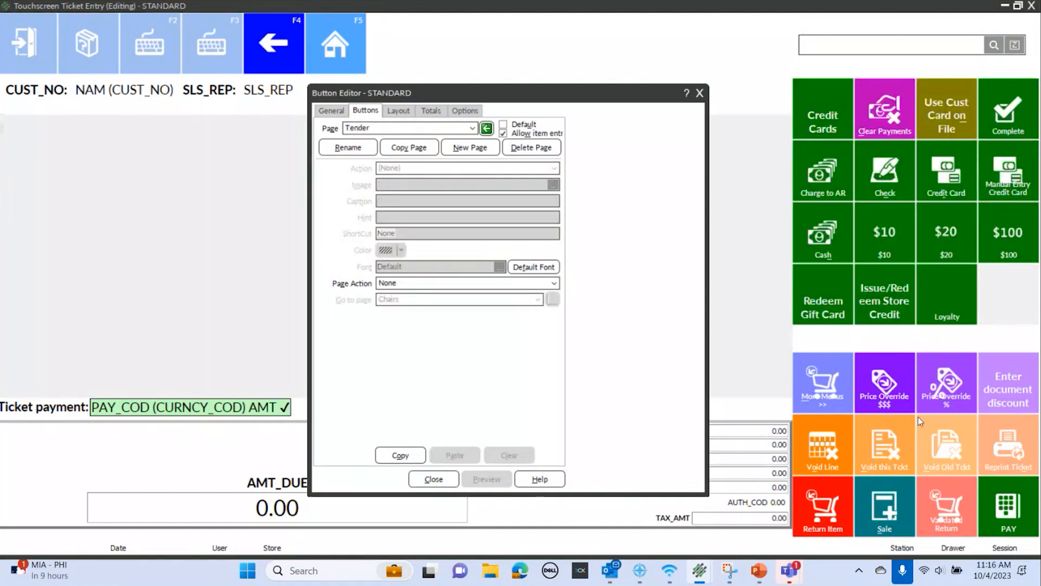
- Preview the touchscreen with 2 fixed rows, and set the fixed rows back to 3 with another preview
left_click(332, 111)
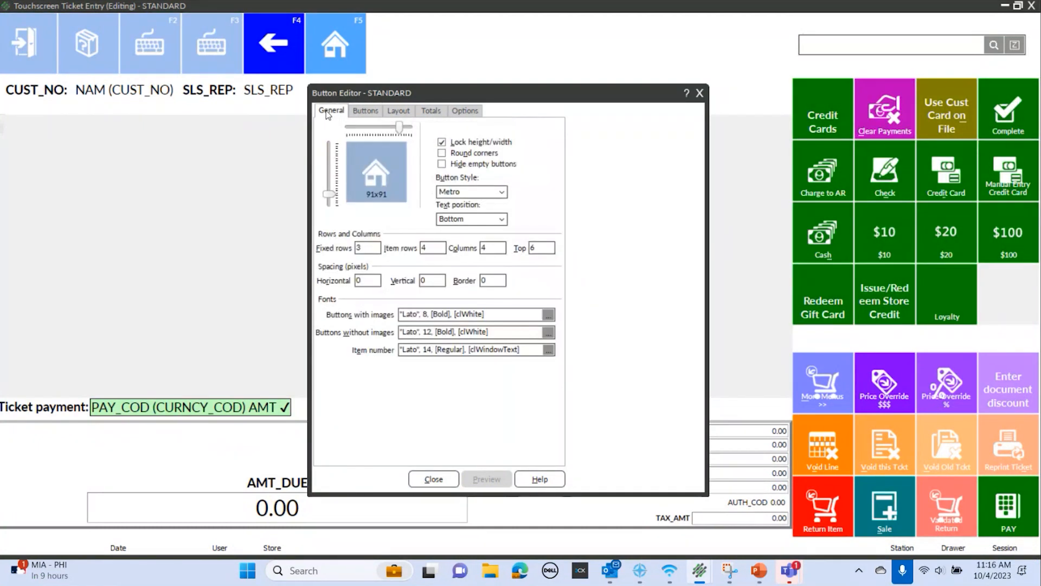
left_click(372, 246)
double_click(371, 246)
type("2")
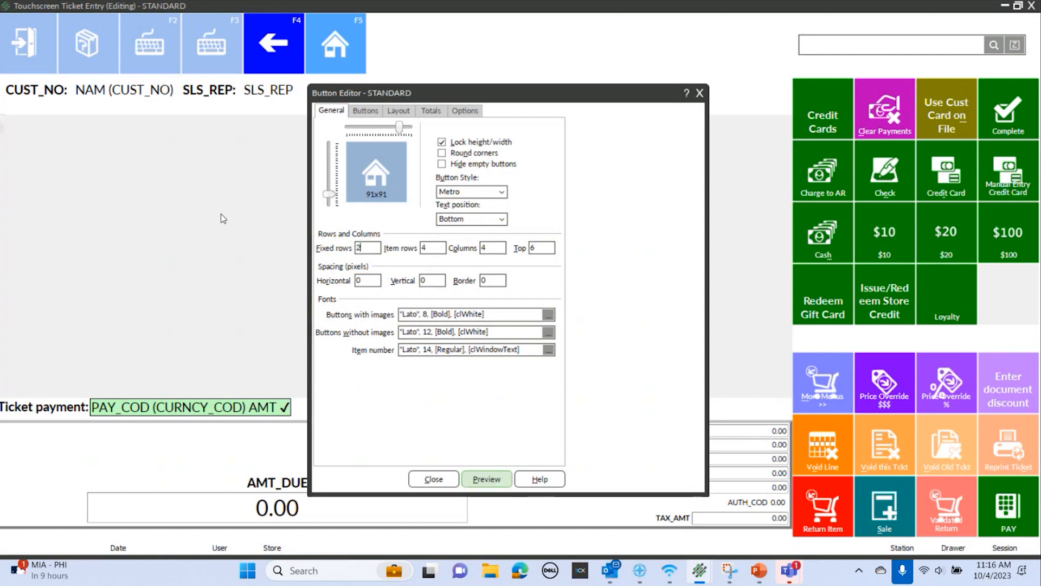
left_click(486, 480)
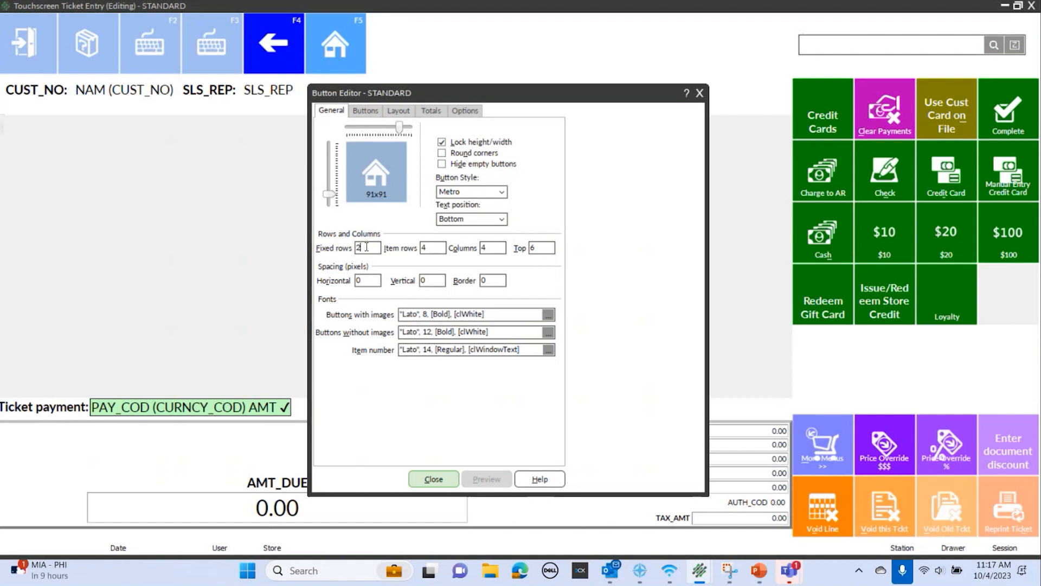
type("3")
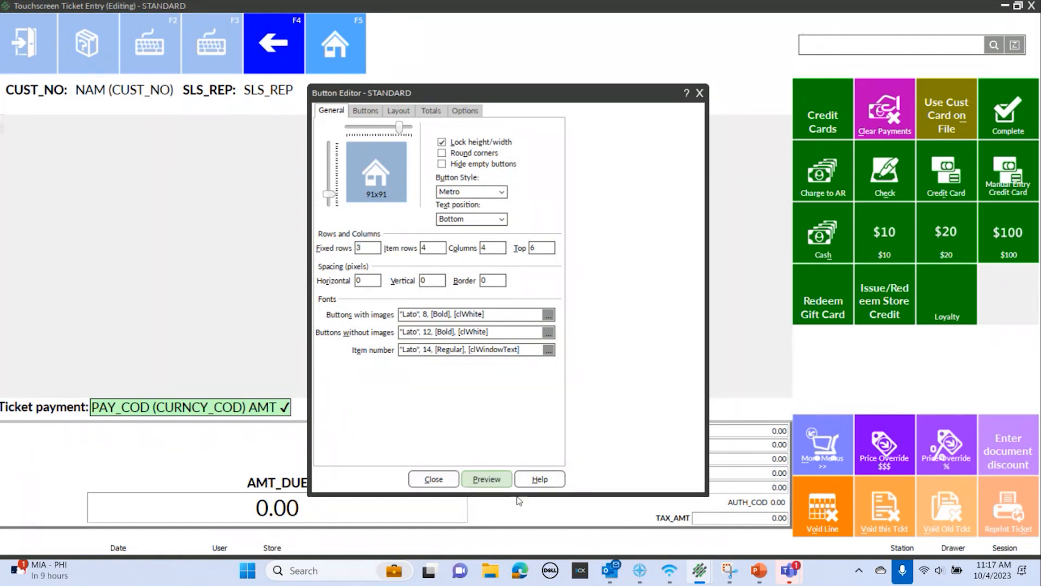
left_click(501, 483)
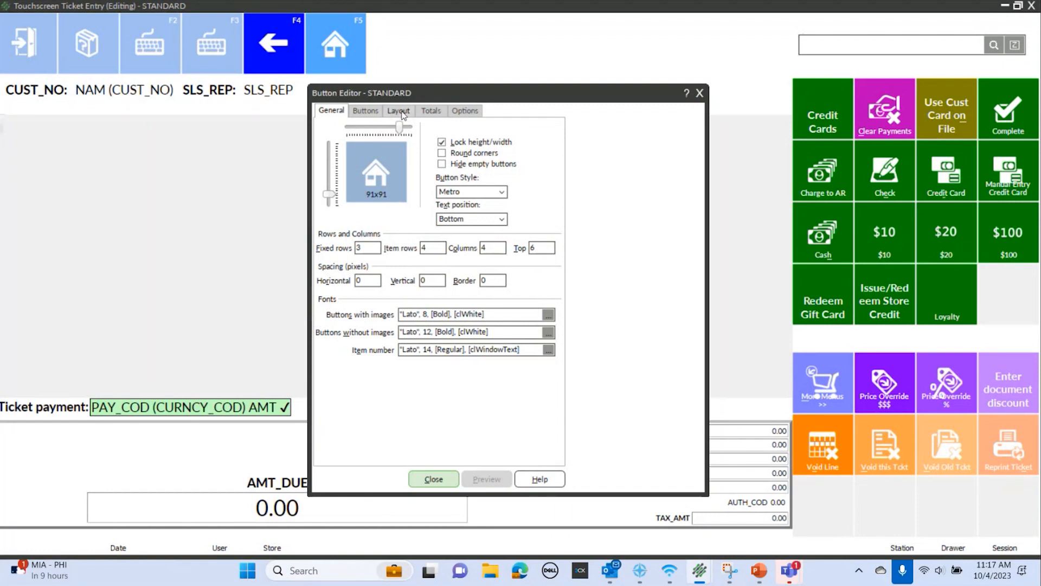
- Load the saved backup configuration file through the layout settings to restore the STANDARD touchscreen
left_click(402, 114)
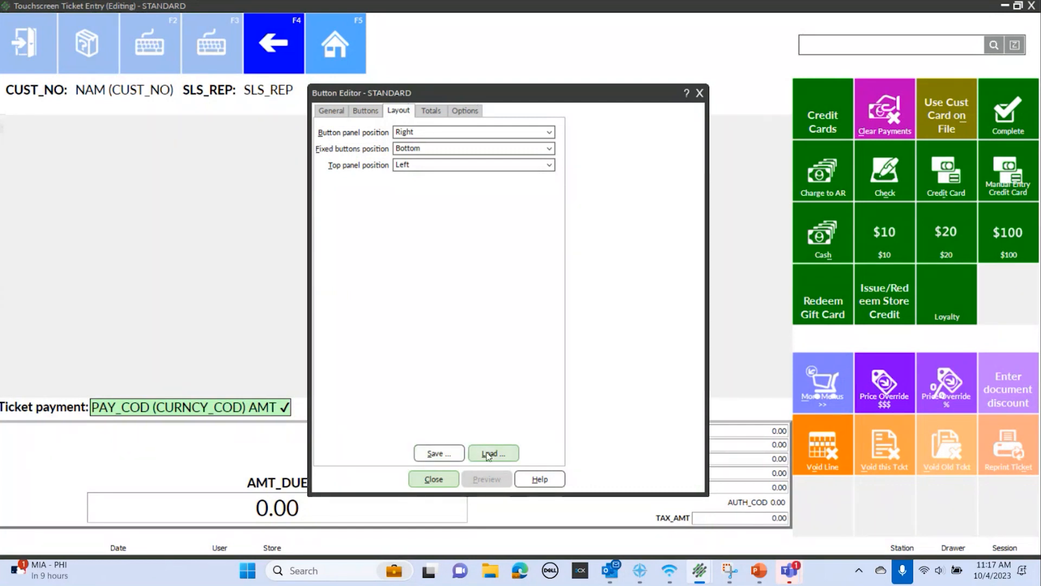
left_click(490, 454)
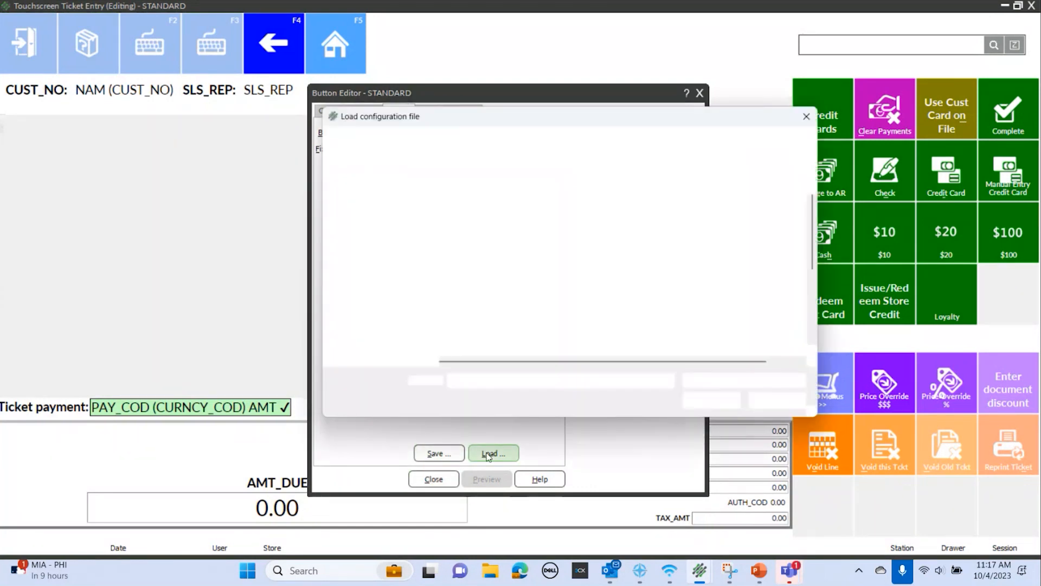
left_click(453, 299)
left_click(719, 407)
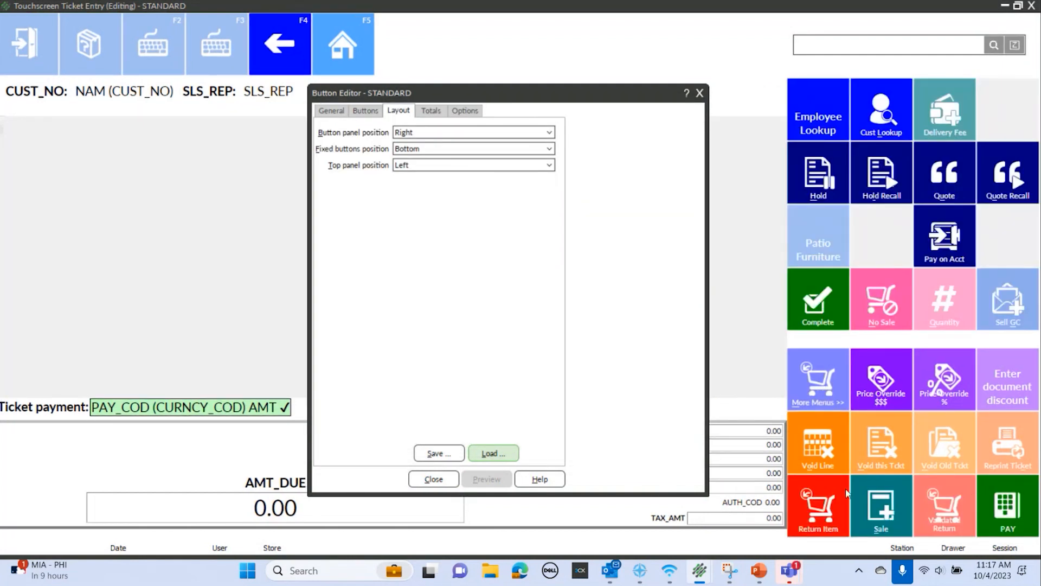
- Set the item rows to 5, reduce the button size to about 72x72, and preview the touchscreen
left_click(336, 111)
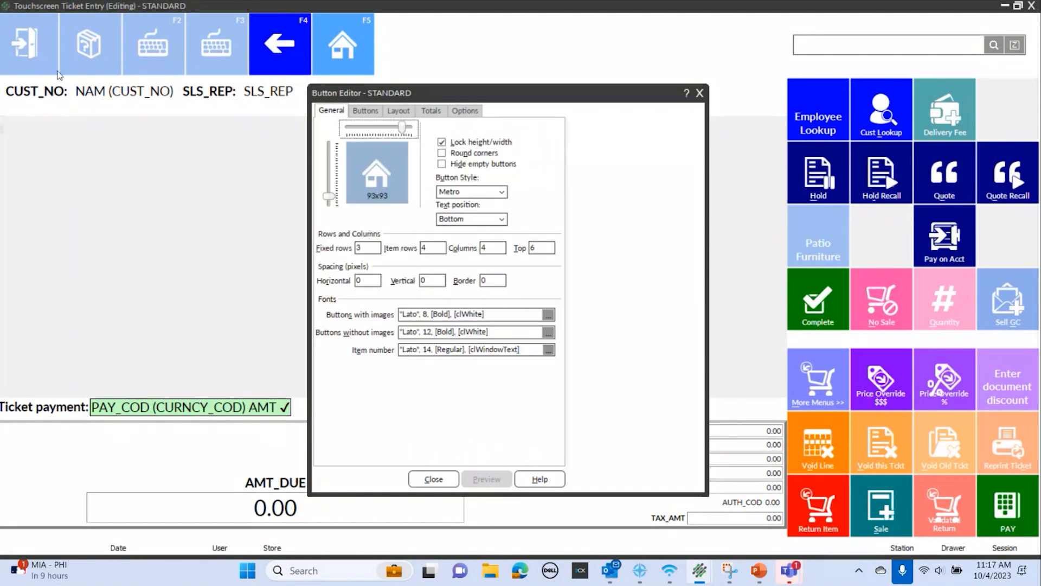
double_click(435, 249)
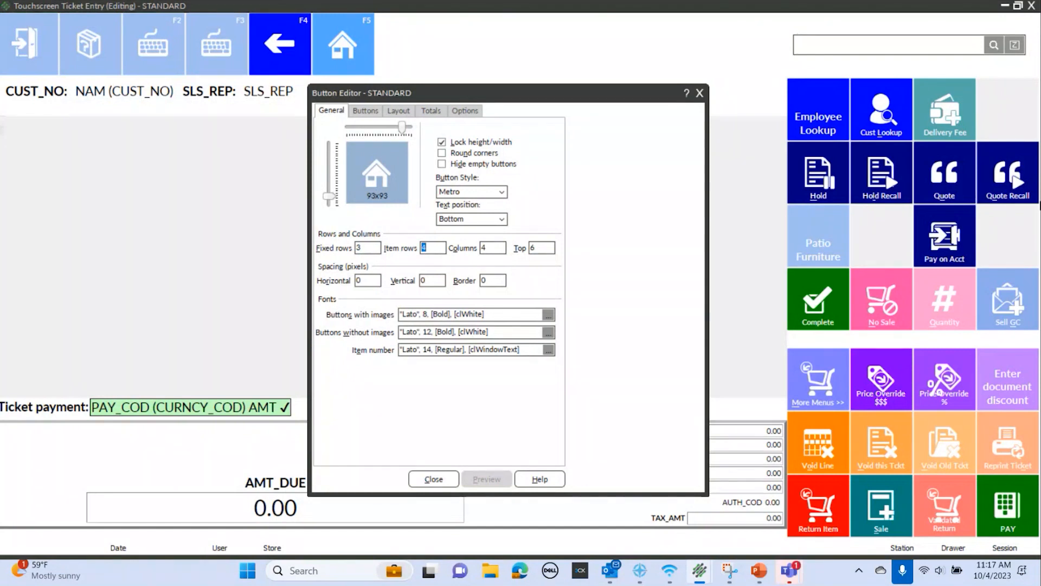
type("5")
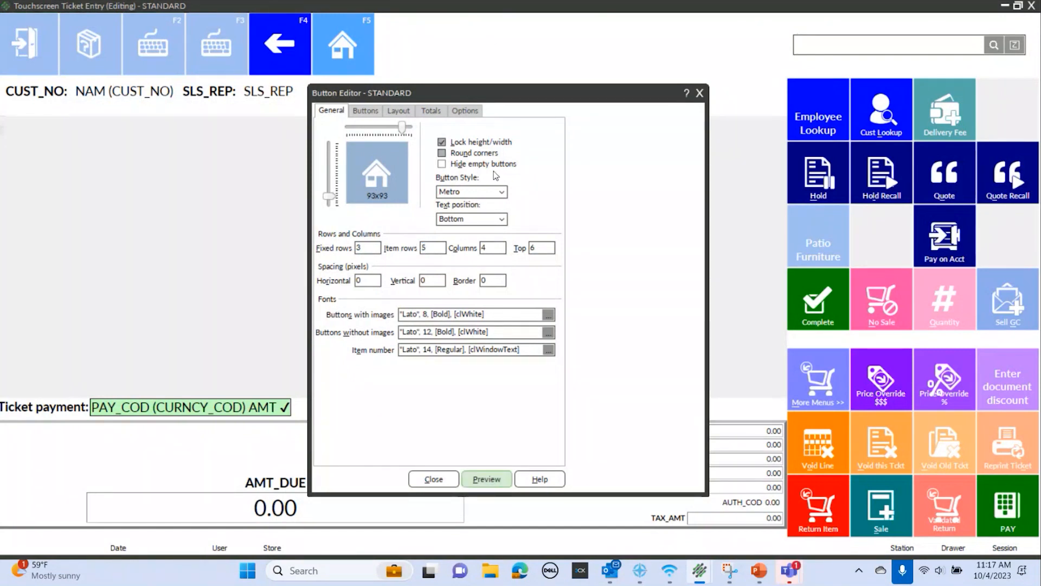
key("Return")
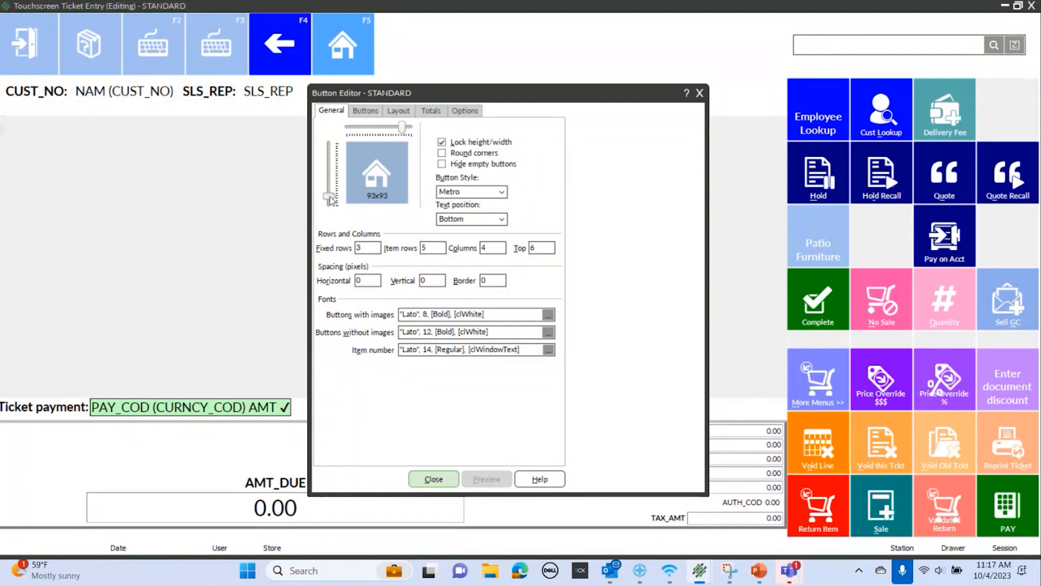
left_click_drag(330, 197, 329, 171)
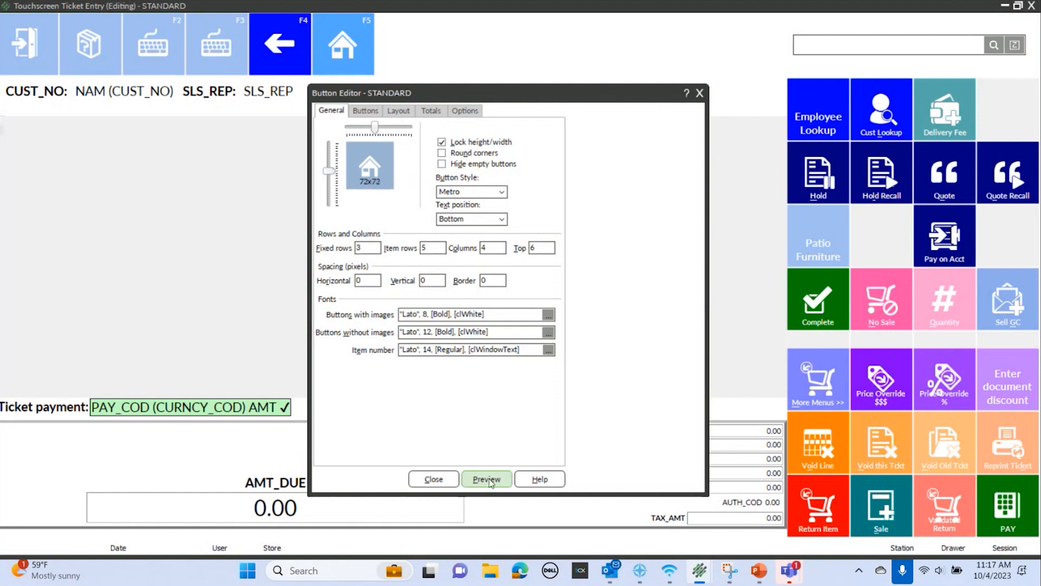
left_click(487, 479)
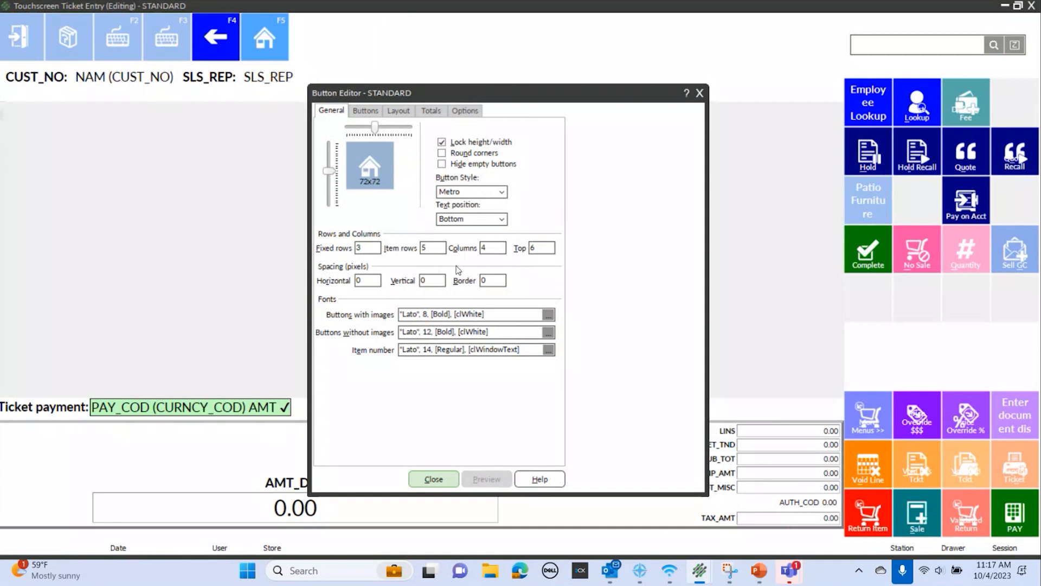
- Set the item rows to 4, enlarge the button size to about 88x88, and preview the touchscreen
double_click(435, 251)
type("4")
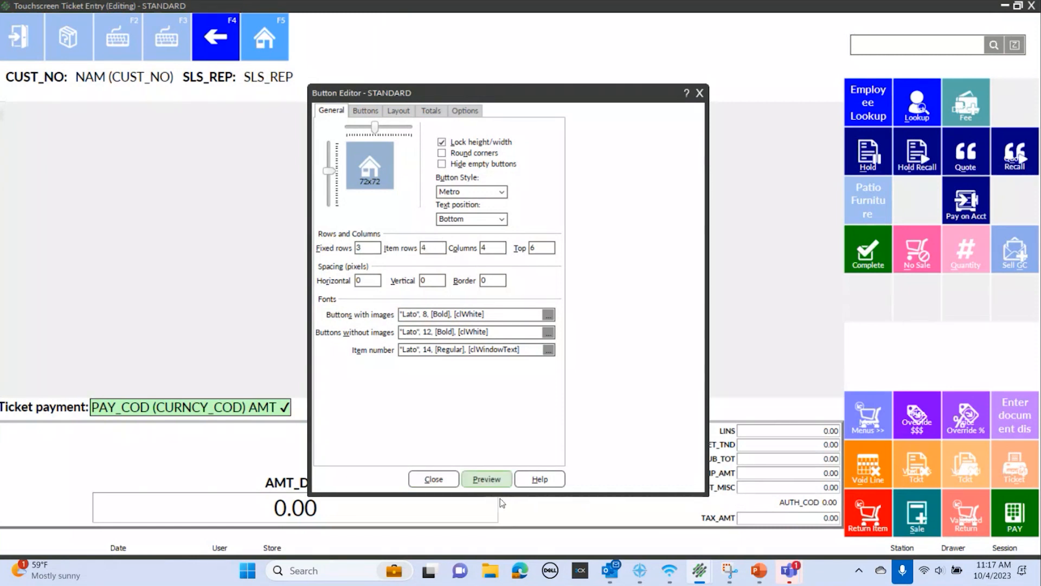
left_click(494, 480)
left_click_drag(331, 174, 329, 189)
left_click(495, 477)
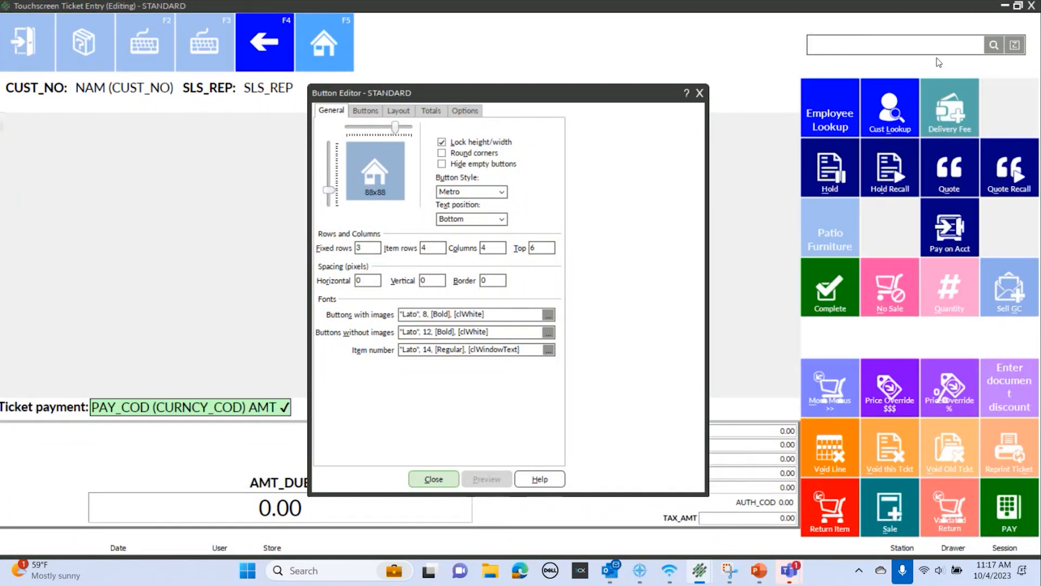
- Set the number of columns to 5 and preview the touchscreen, moving the Button Editor clear of the layout
double_click(498, 247)
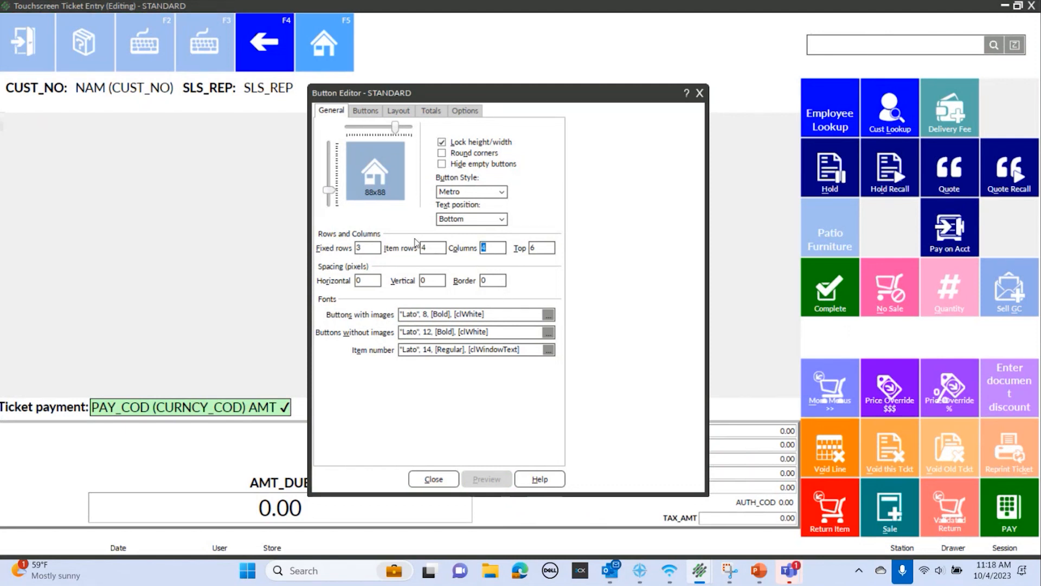
type("5")
left_click_drag(598, 94, 398, 68)
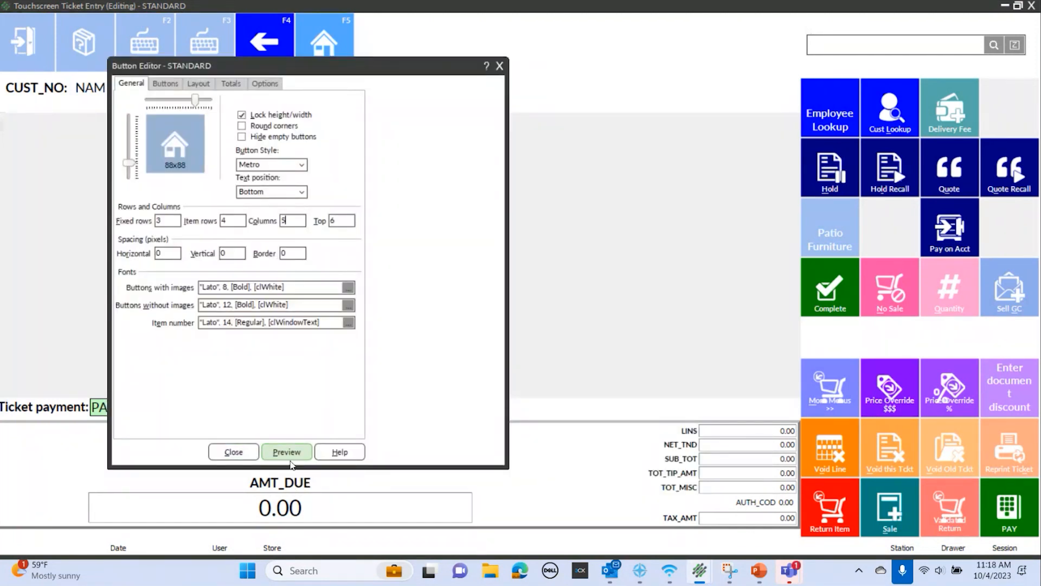
left_click(292, 454)
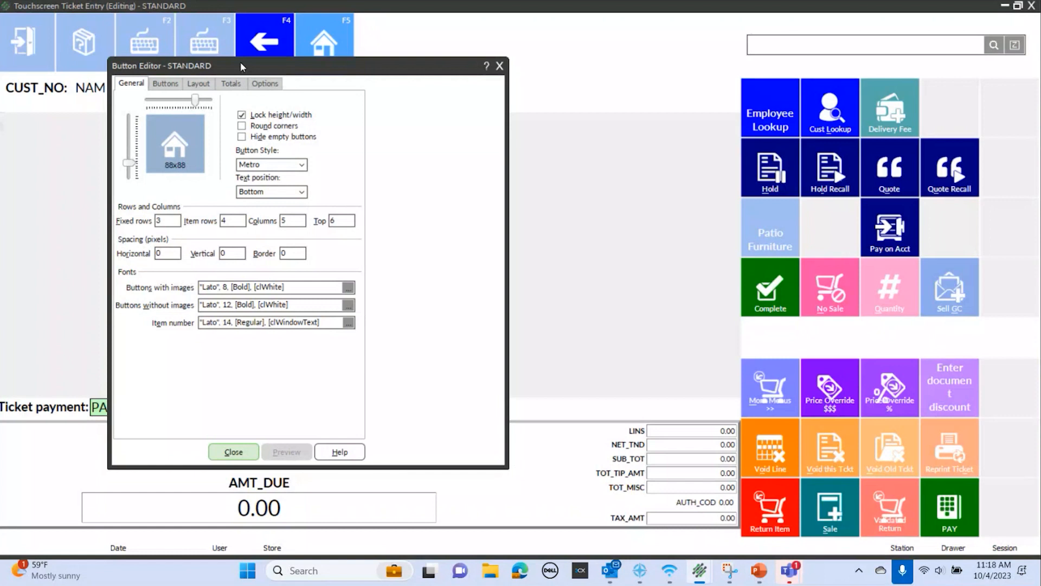
left_click_drag(241, 63, 470, 65)
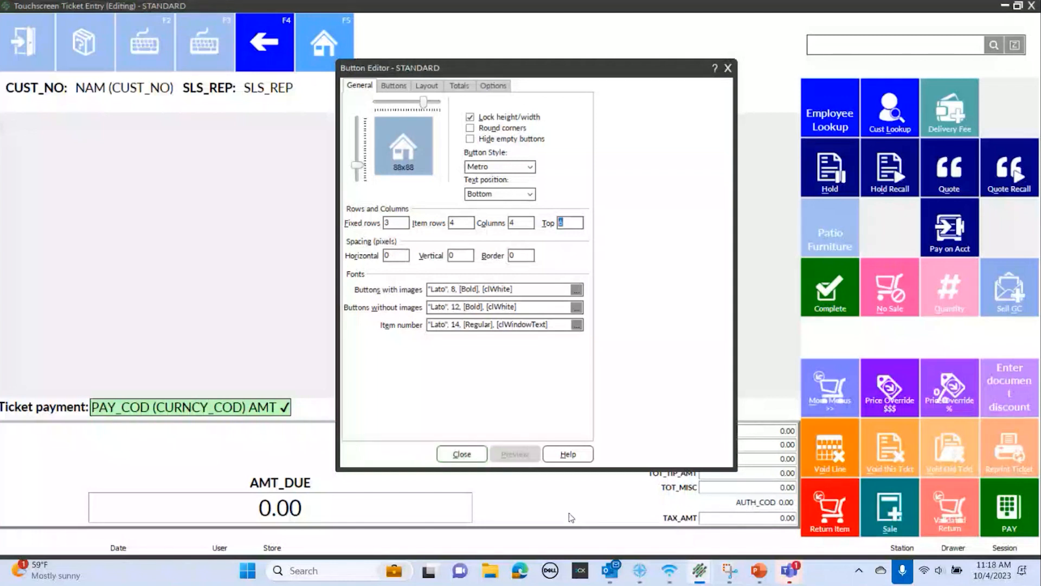
- Check the button settings of the empty seventh slot in the top panel and go back to the general settings
left_click(383, 40)
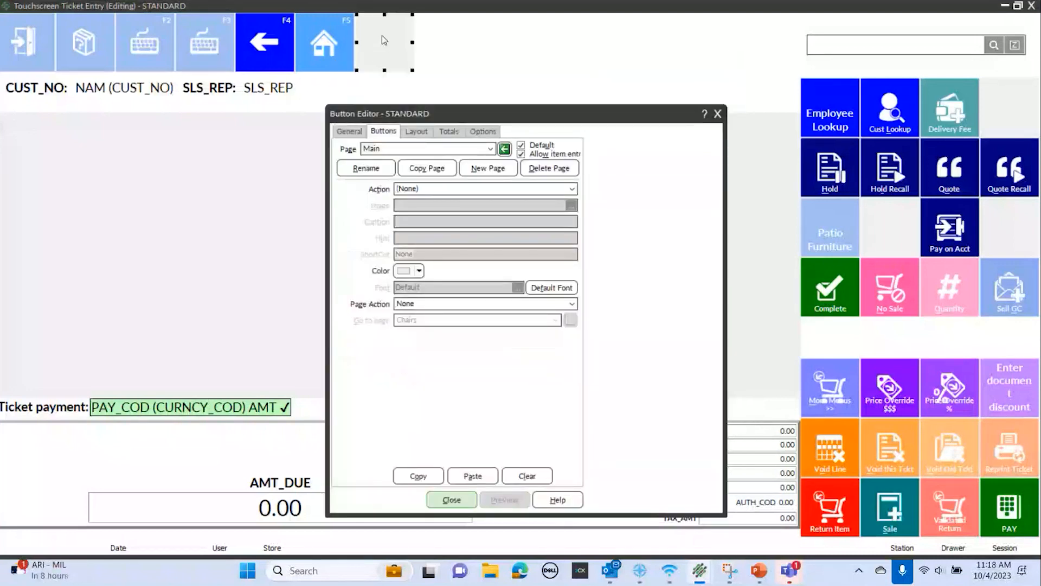
left_click(349, 131)
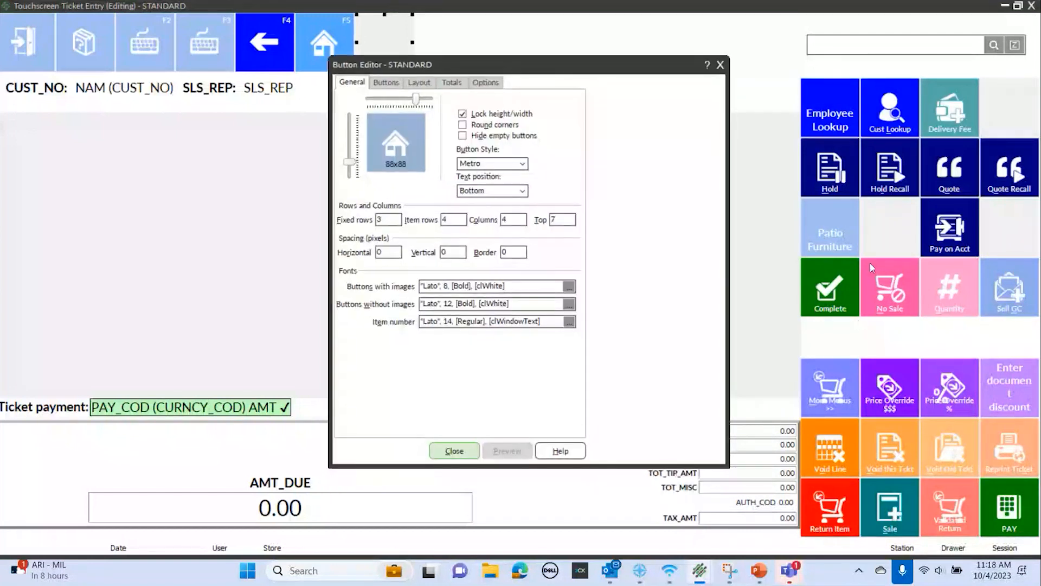
- Set the horizontal spacing, vertical spacing and border to 10 pixels each and preview the touchscreen
double_click(381, 252)
type("10")
key("Tab")
type("10")
key("Tab")
type("10")
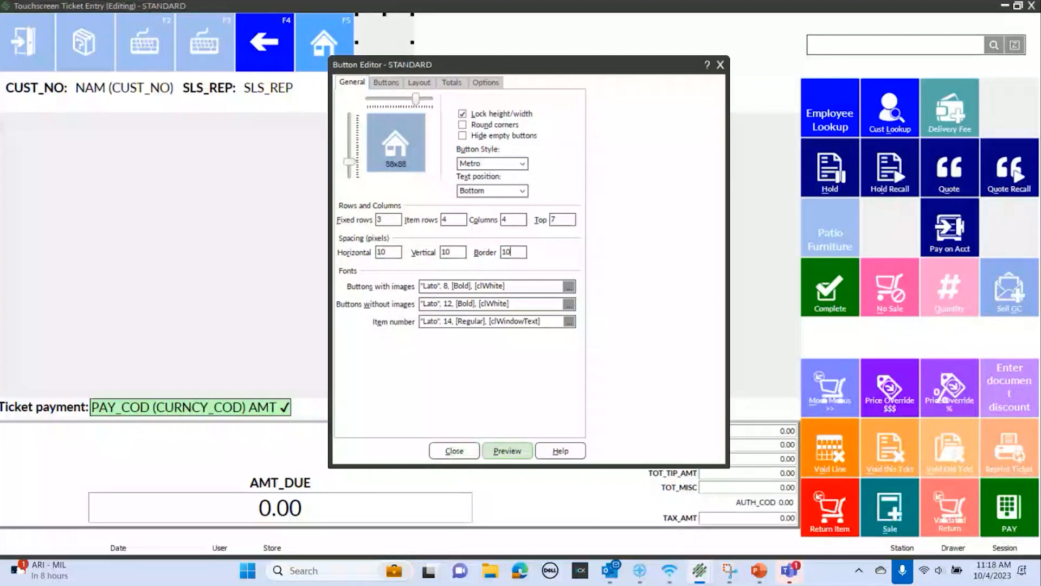
left_click(509, 451)
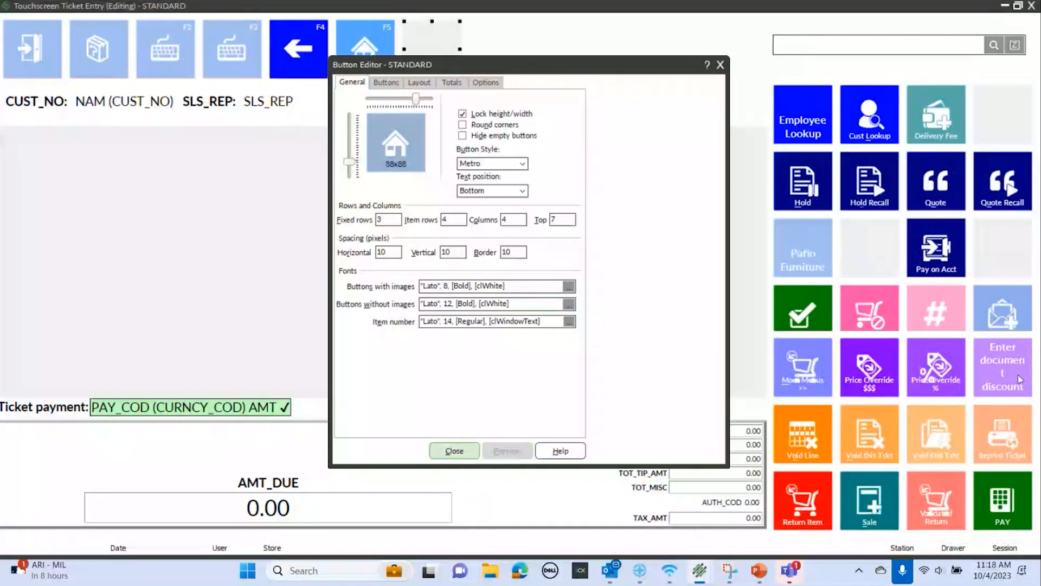
- Set the horizontal spacing, vertical spacing and border to 0 pixels each and preview the touchscreen
double_click(392, 252)
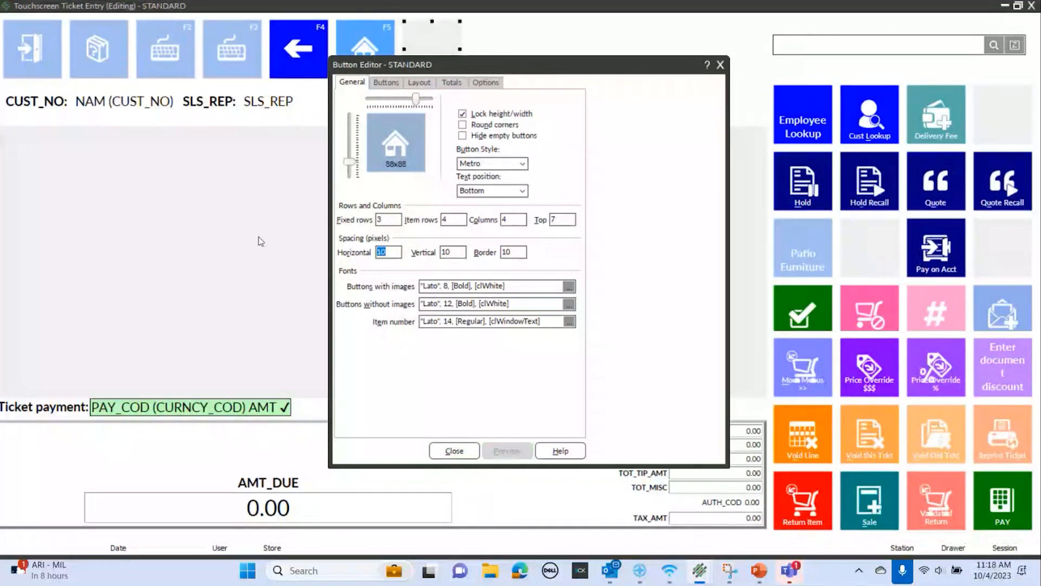
type("0")
key("Tab")
type("0")
key("Tab")
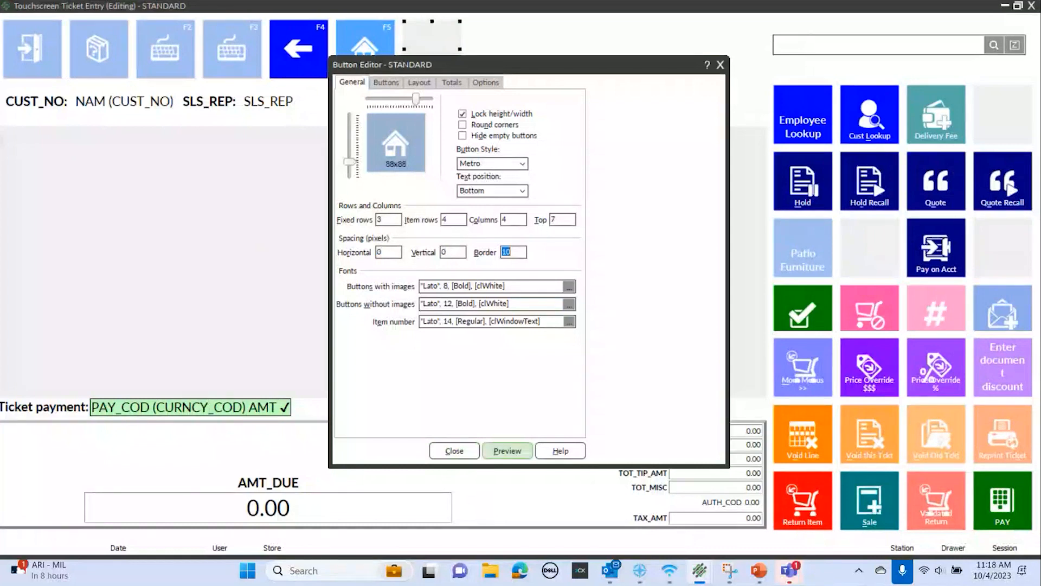
type("0")
key("Tab")
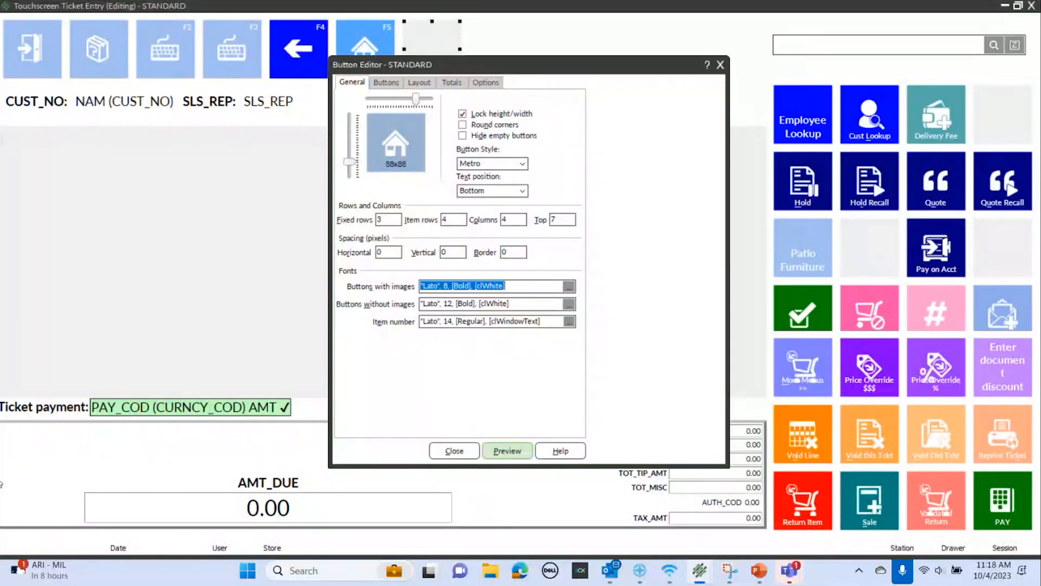
left_click(507, 450)
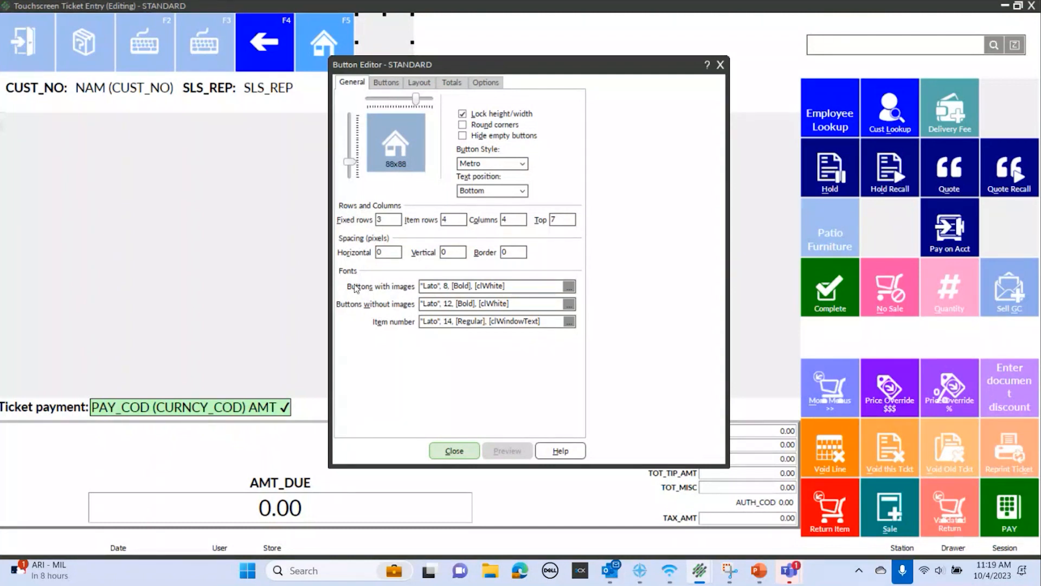
- Set the font colour to Black for both the buttons with images and the buttons without images
left_click(569, 287)
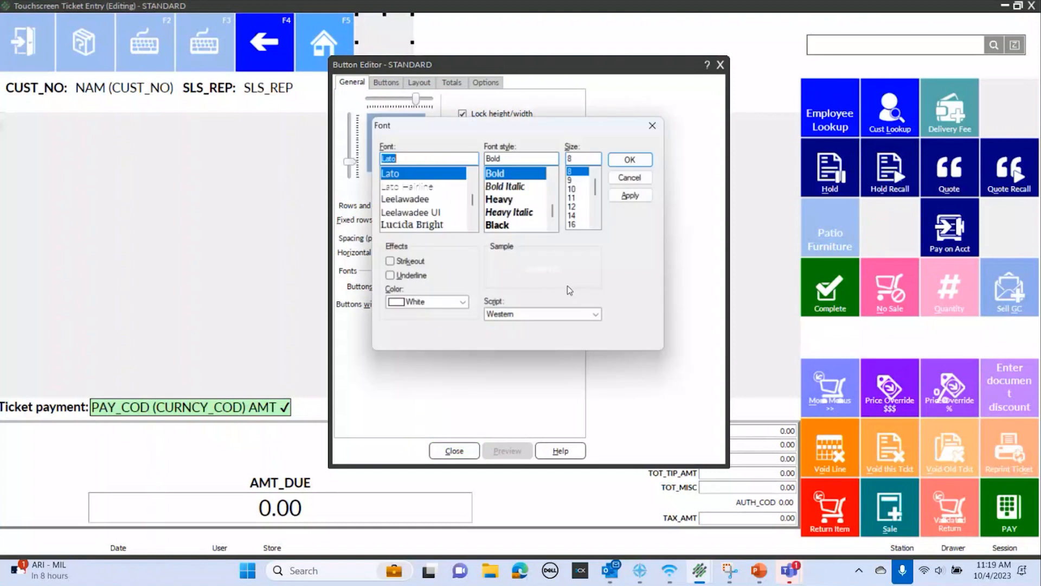
left_click(463, 302)
left_click(418, 313)
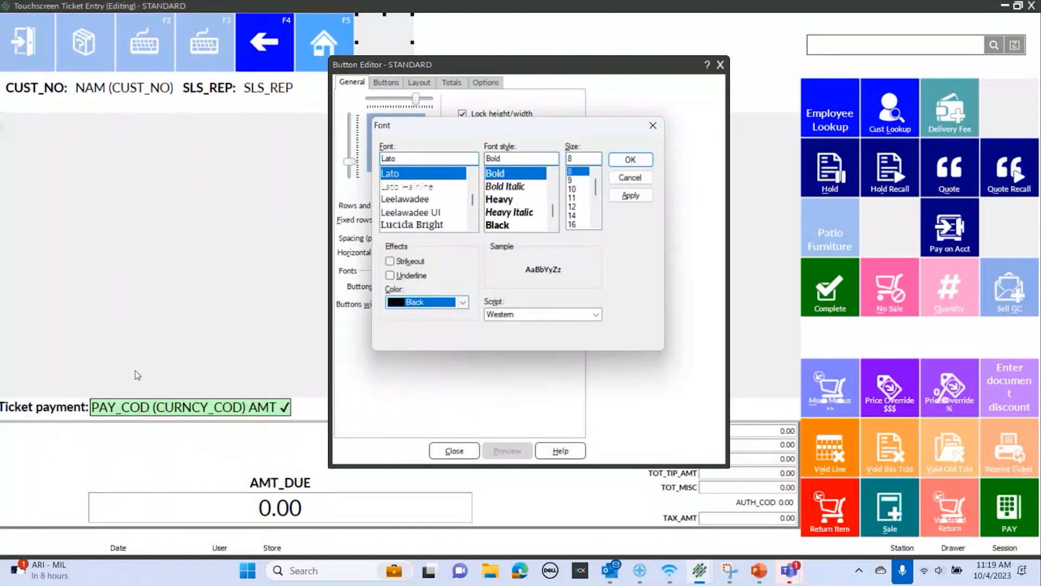
left_click(631, 160)
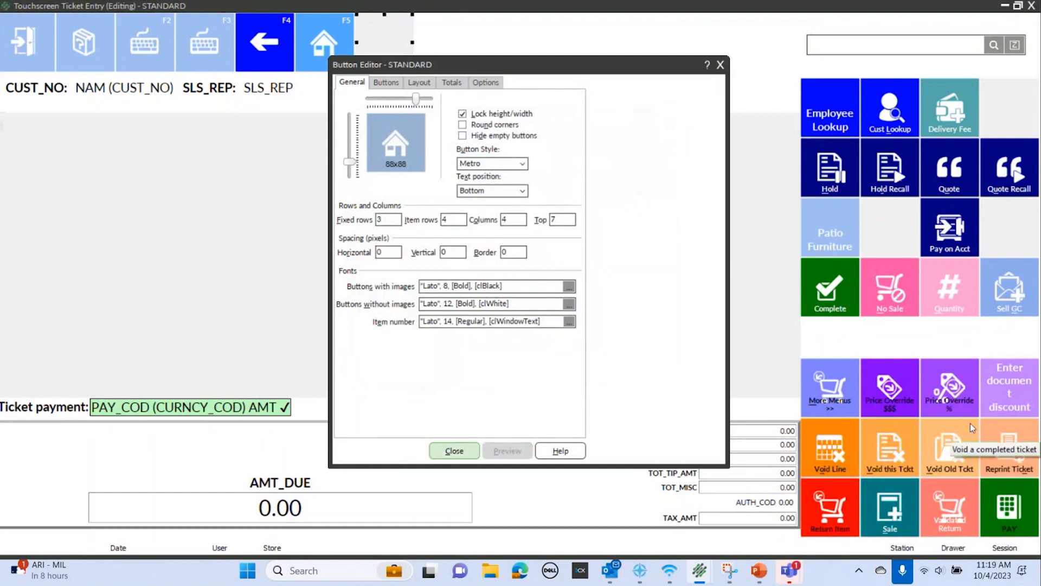
left_click(568, 304)
left_click(427, 301)
left_click(406, 313)
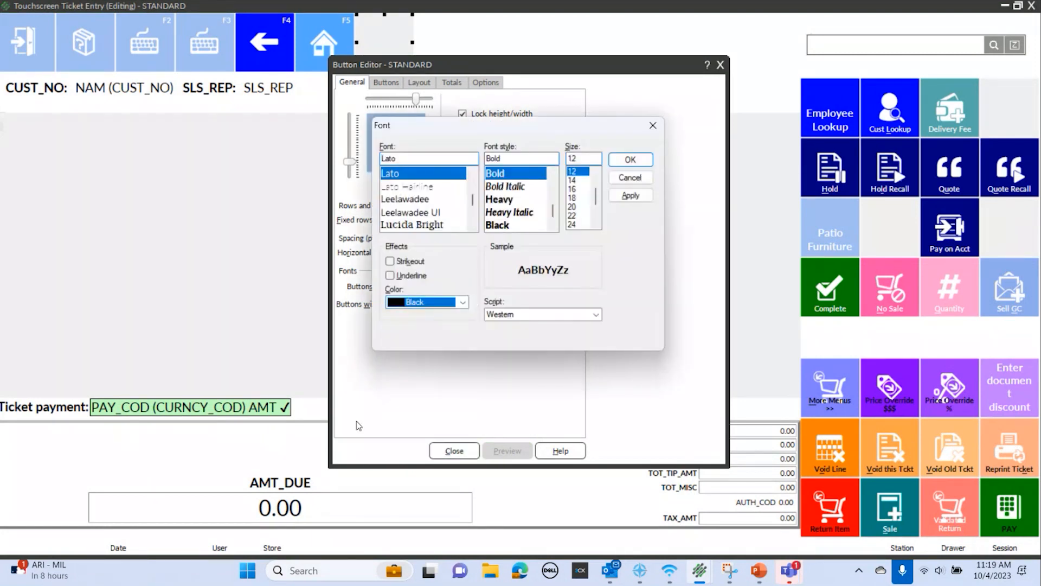
left_click(643, 161)
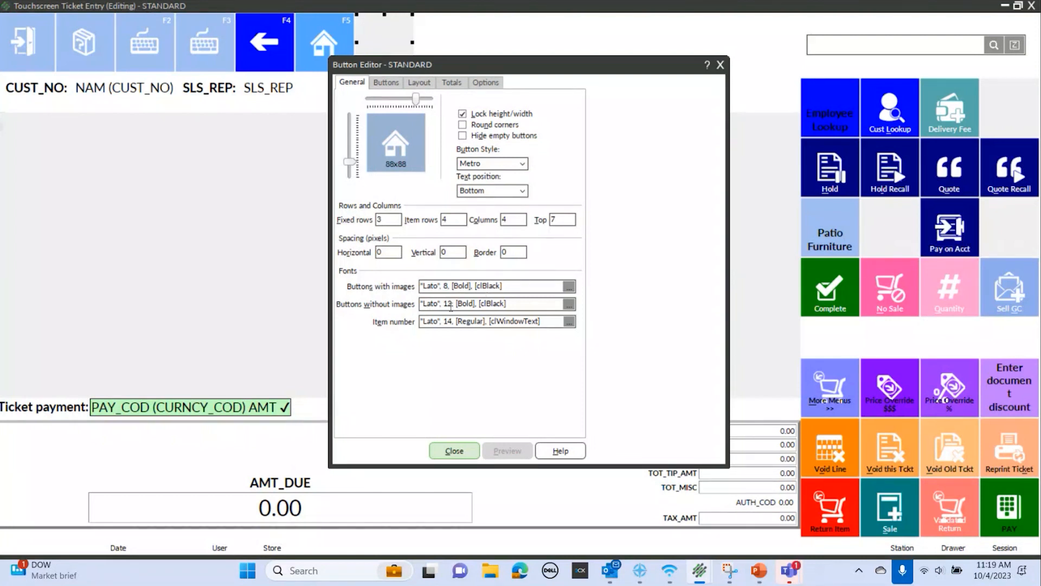
- Compare the Complete button's own font with the general font settings, and apply the default font to that button
left_click(385, 83)
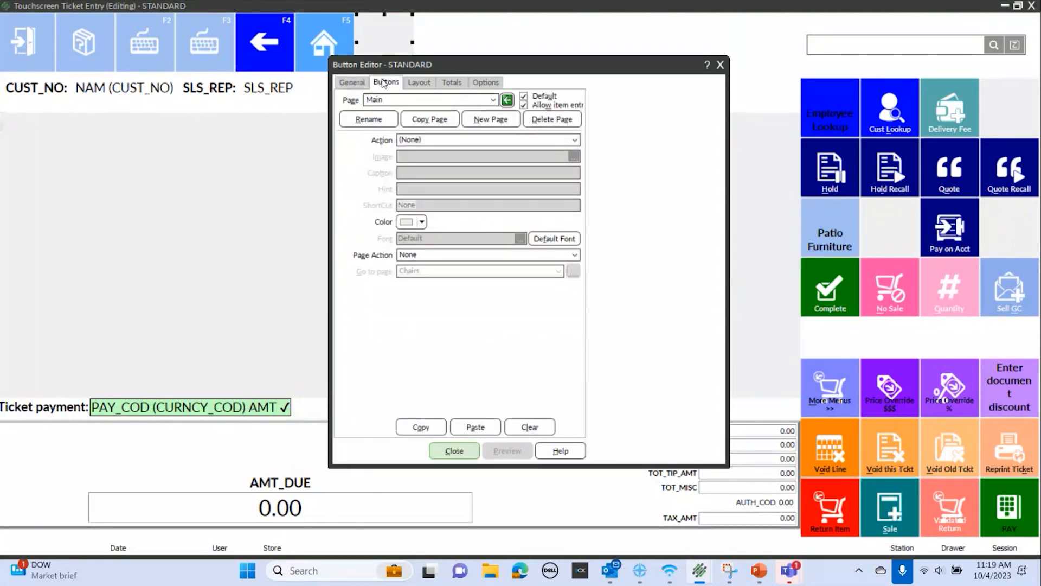
left_click(358, 84)
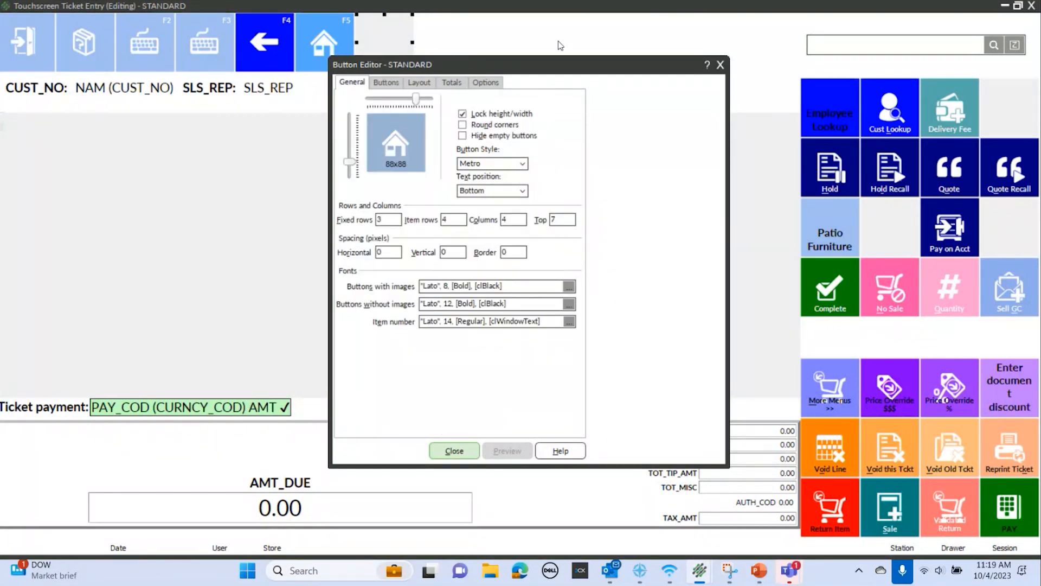
left_click(395, 85)
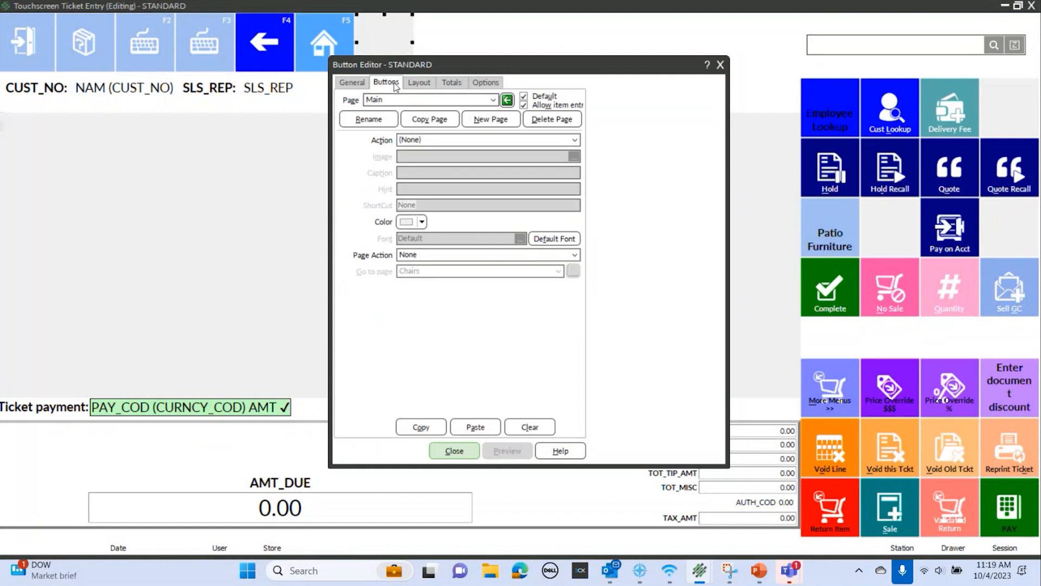
left_click(839, 297)
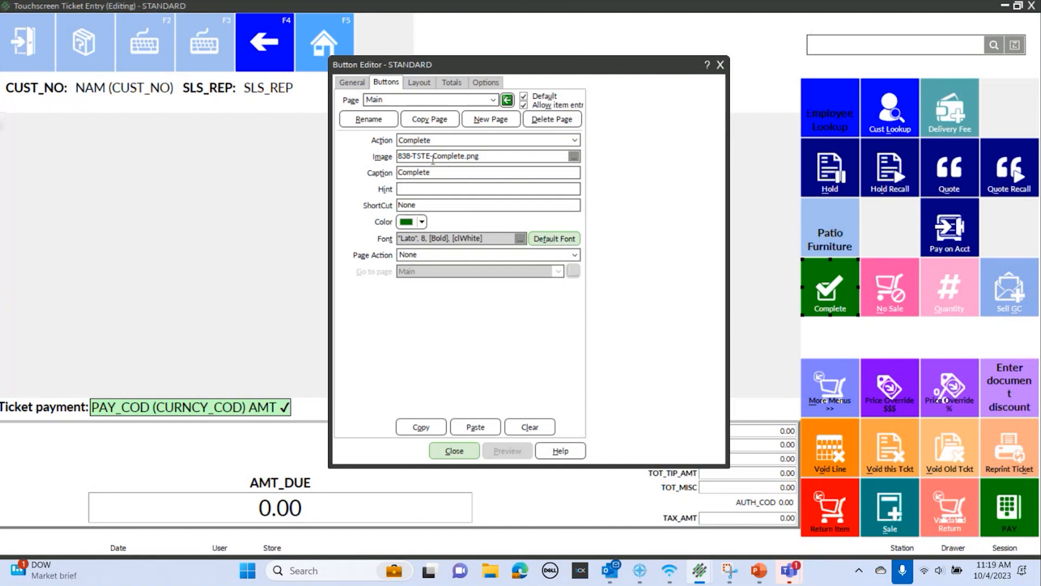
left_click(348, 85)
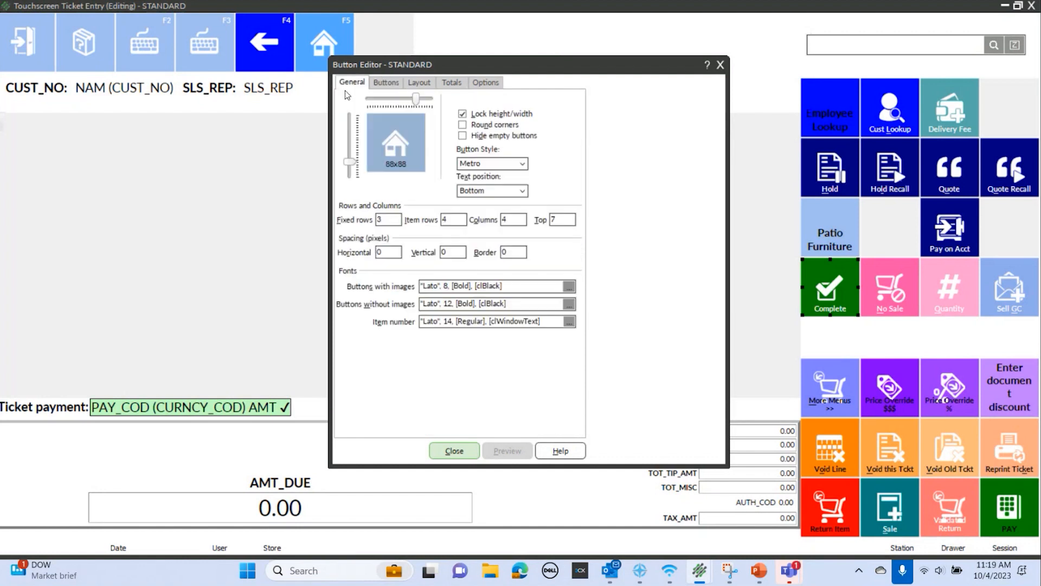
left_click(384, 84)
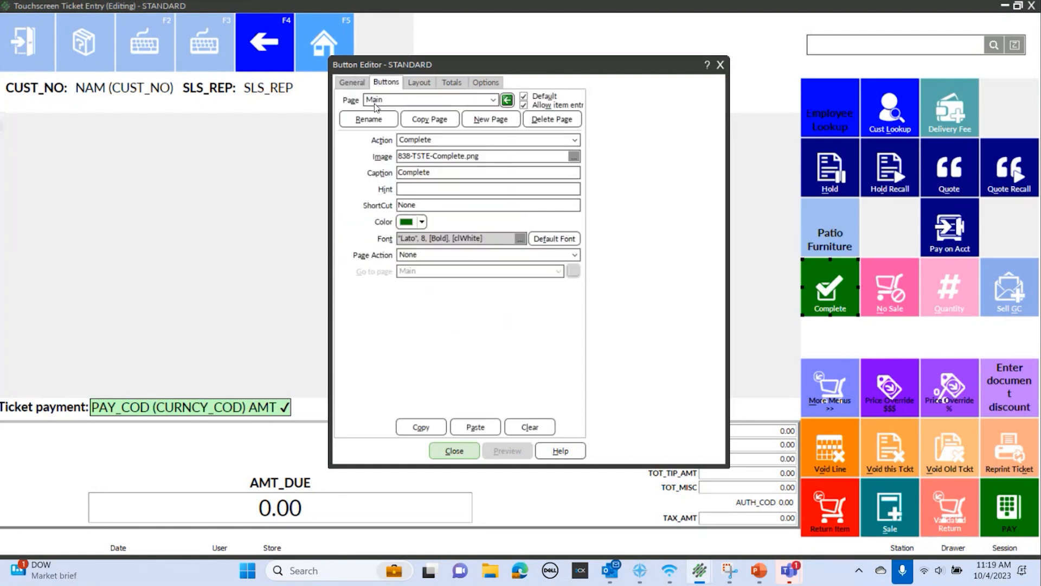
- Apply the default font to the No Sale button, preview the touchscreen, and select the Quantity button
left_click(890, 301)
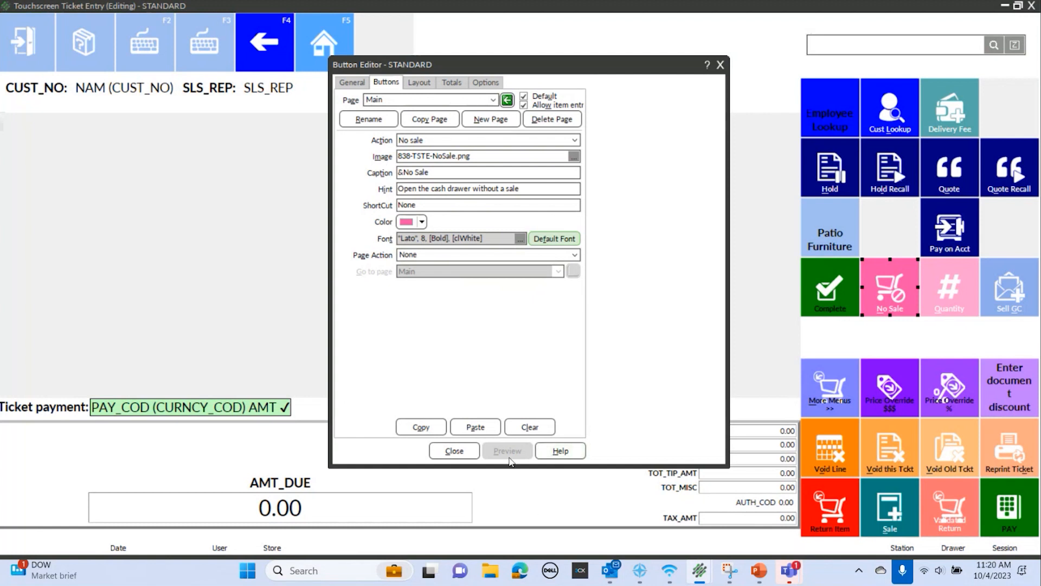
left_click(962, 299)
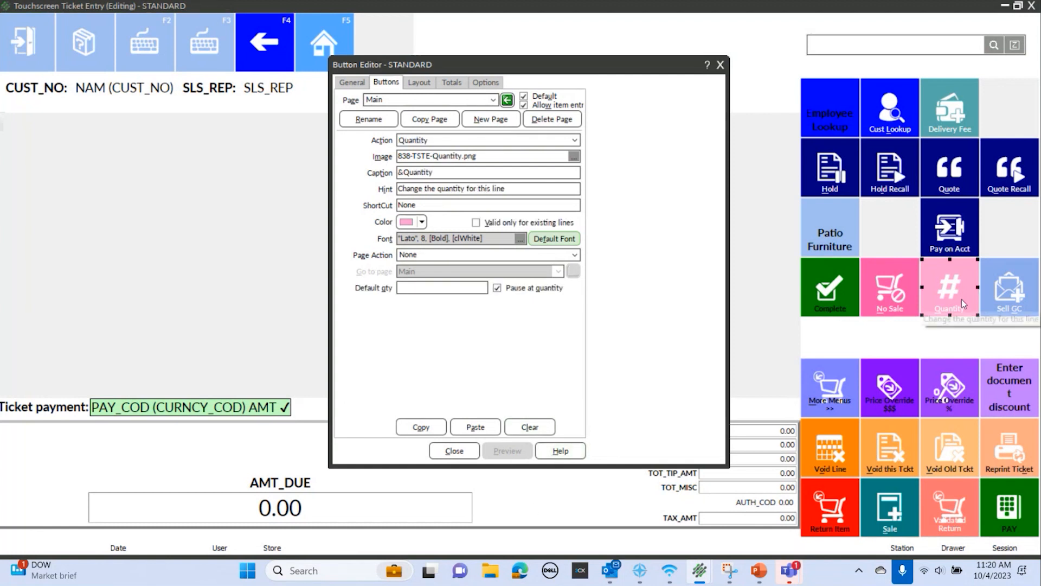
left_click(886, 291)
left_click(557, 239)
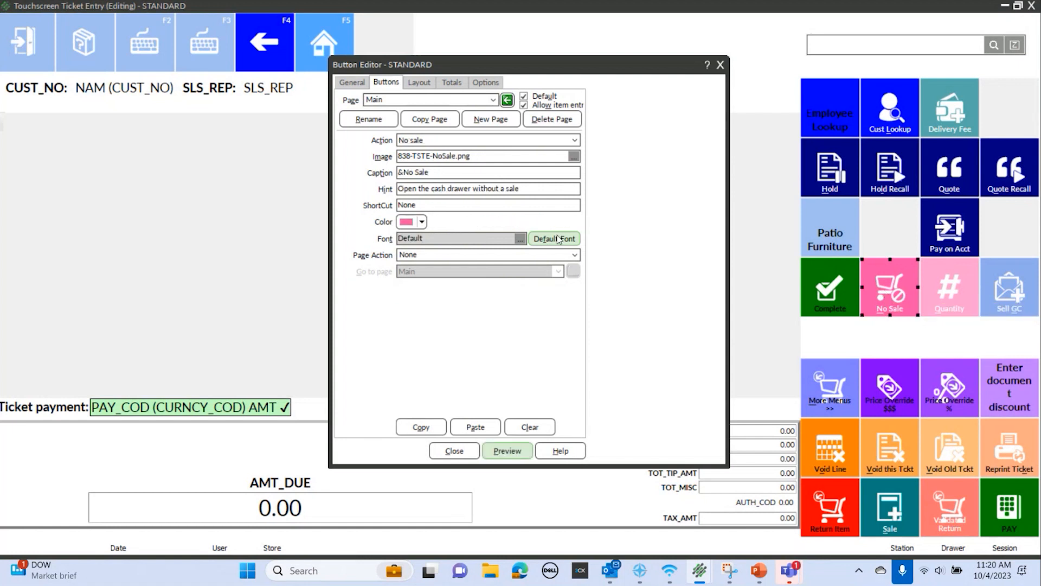
left_click(514, 452)
left_click(956, 281)
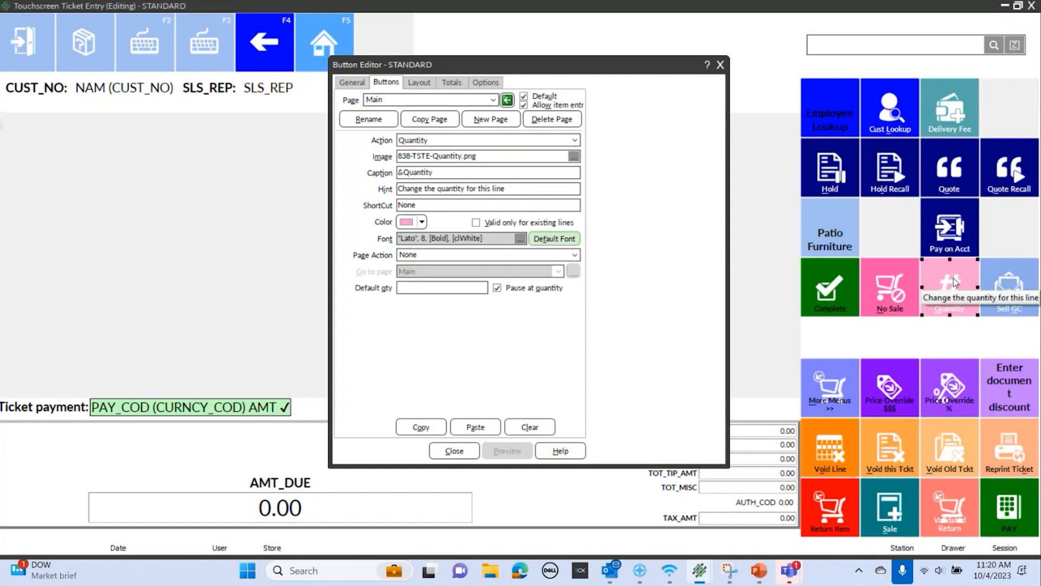
- Load the configuration file Golf Store 10 4 23 1.xml to restore the touchscreen, and check the general settings
left_click(350, 84)
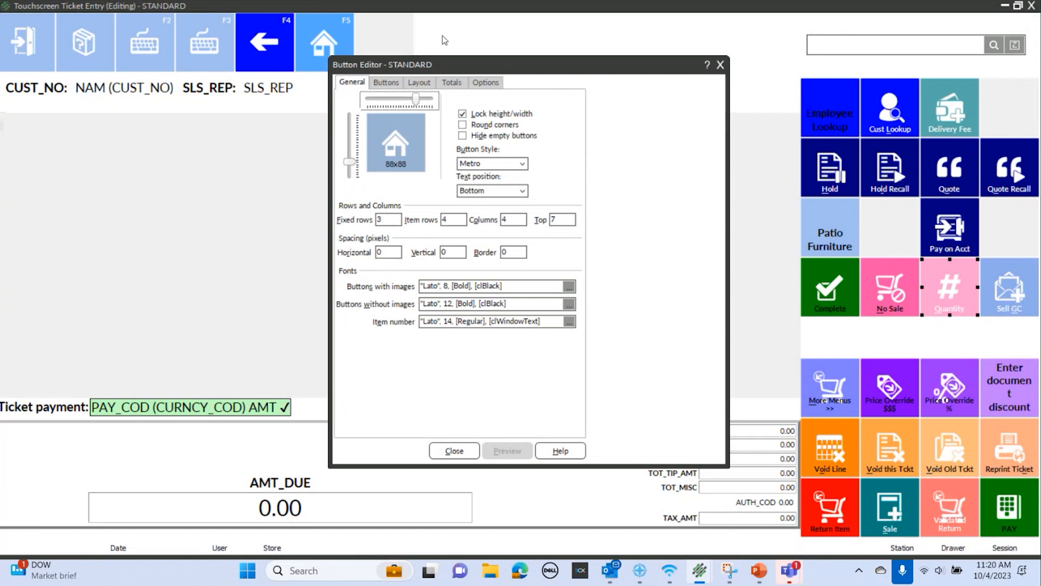
left_click(420, 84)
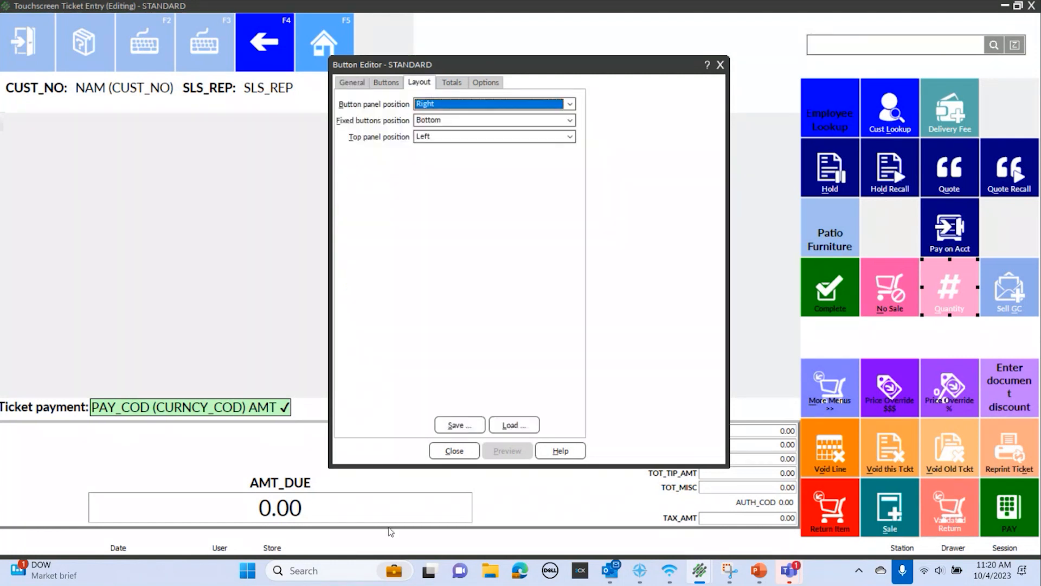
left_click(516, 427)
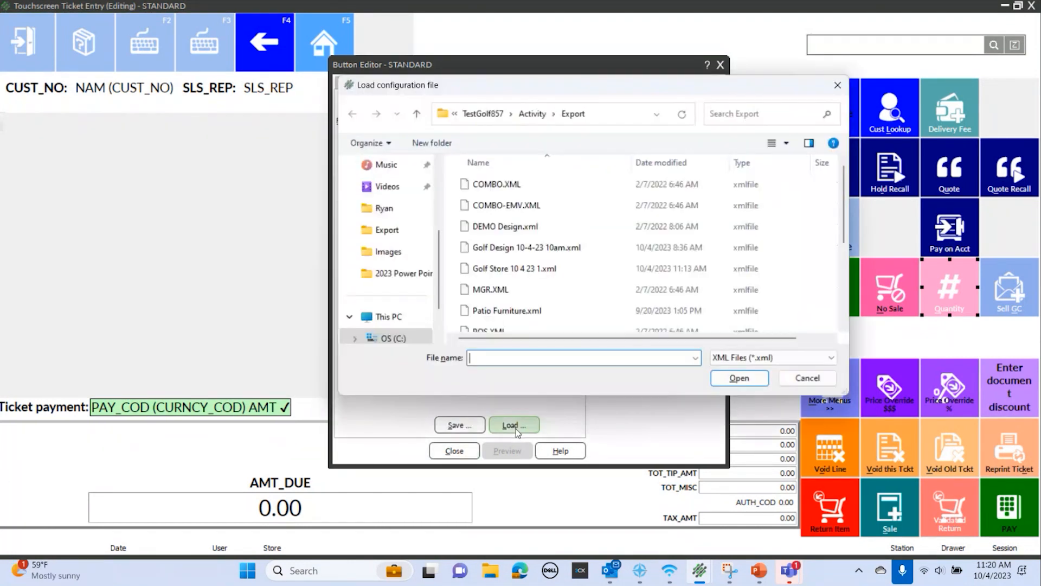
left_click(515, 269)
left_click(740, 378)
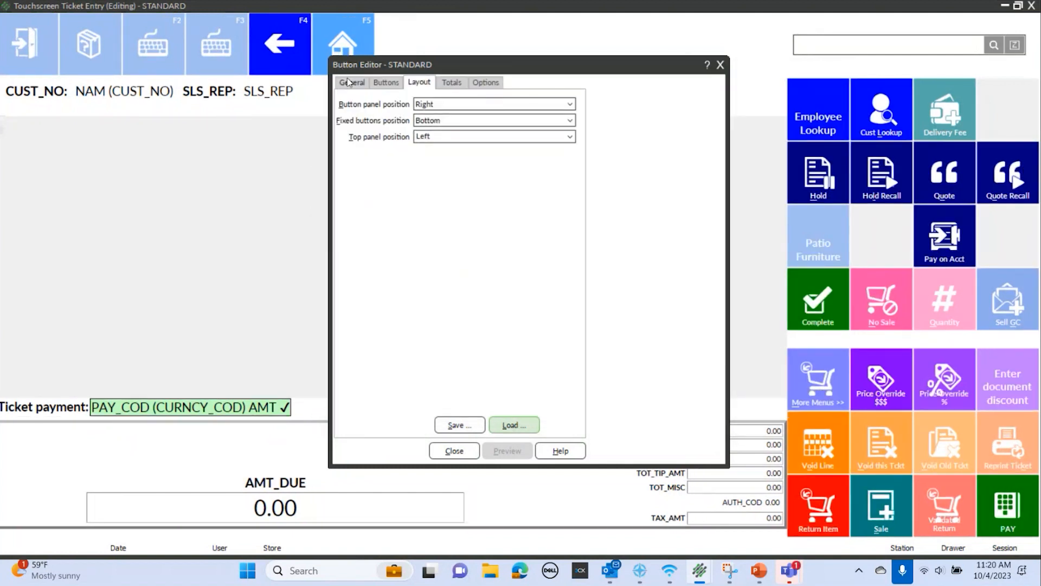
left_click(349, 82)
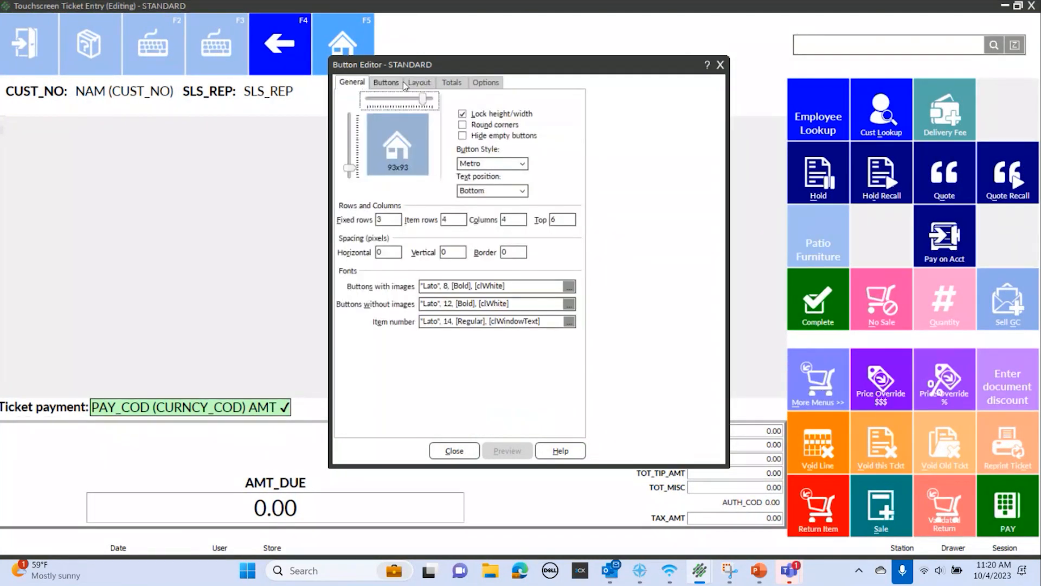
- Set the button panel position to Left in the layout settings and preview the touchscreen
left_click(422, 84)
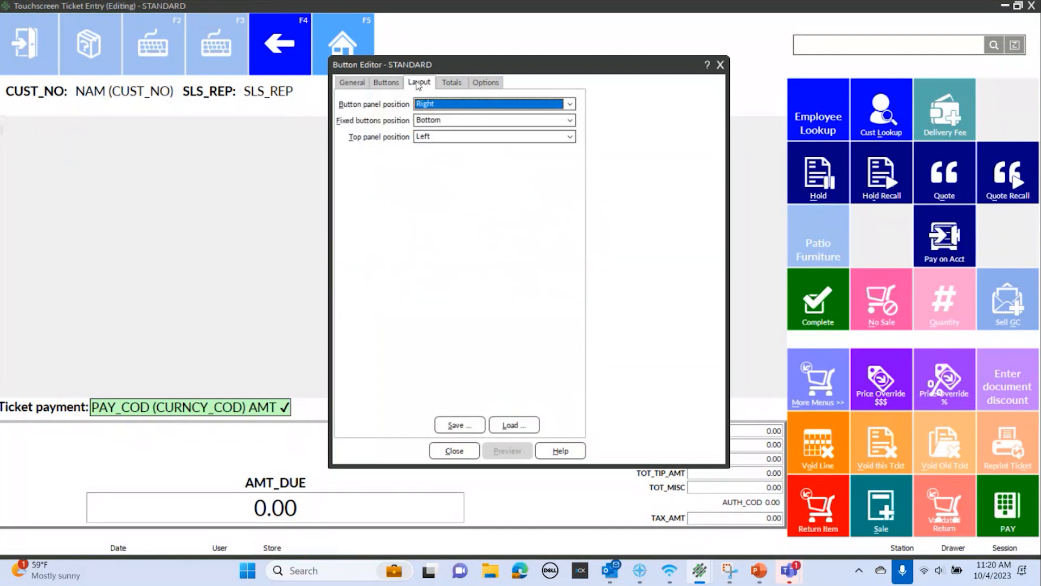
left_click(388, 84)
left_click(424, 87)
left_click(572, 103)
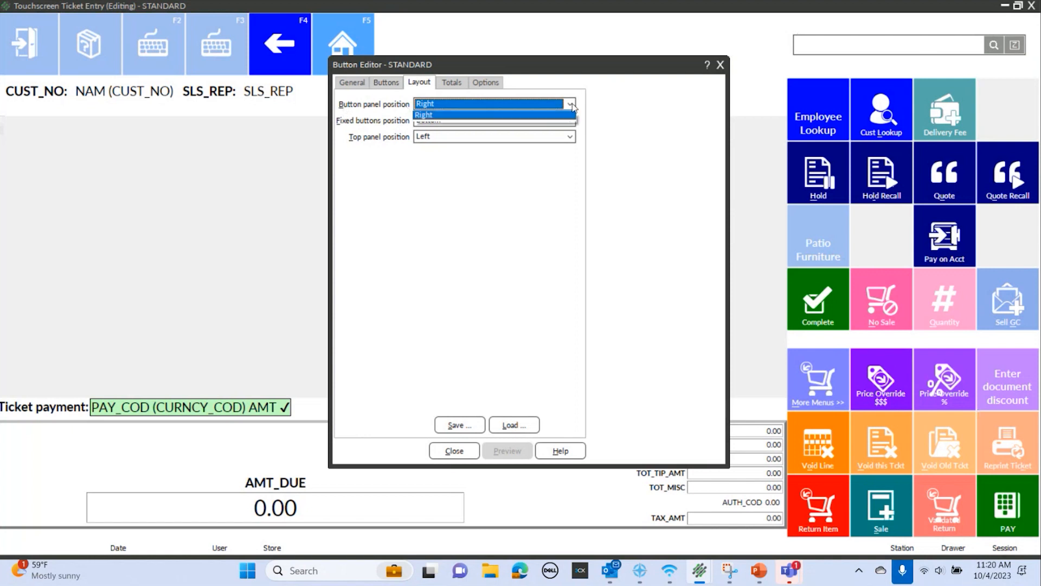
left_click(404, 319)
left_click(476, 105)
left_click(469, 117)
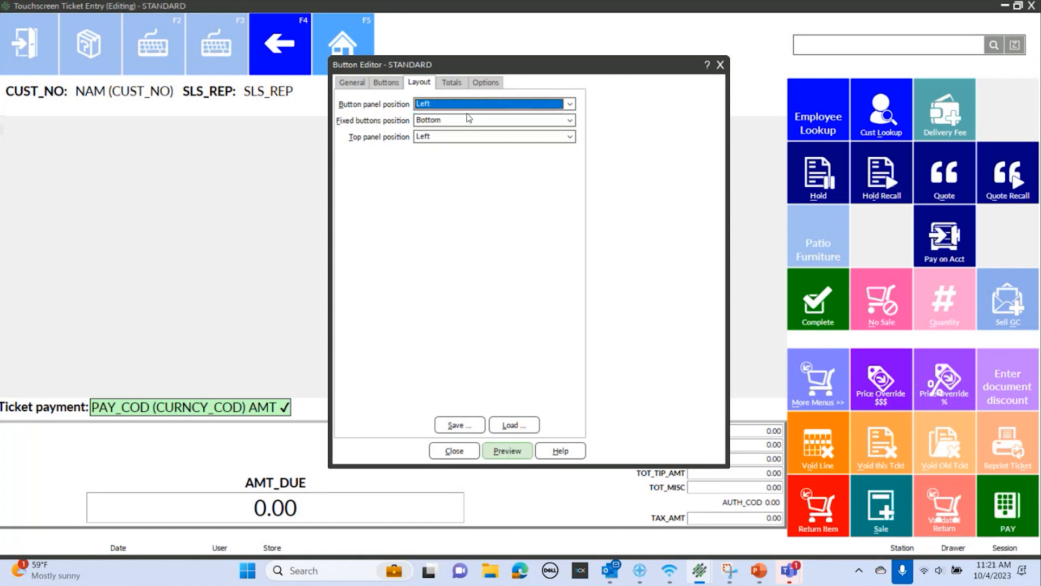
left_click(499, 459)
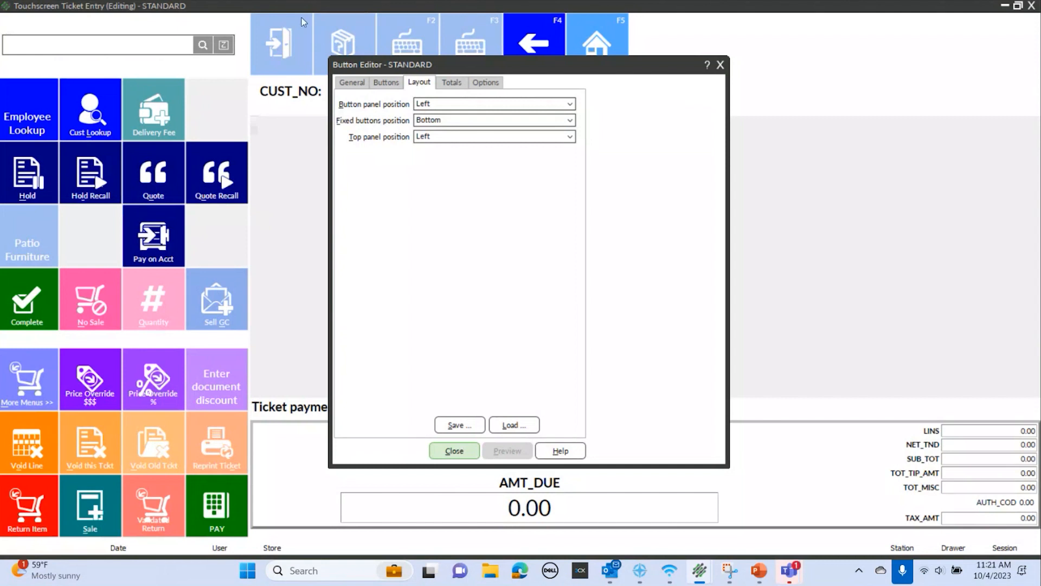
- Set the top panel position to Right and the fixed buttons position to Top
left_click(570, 136)
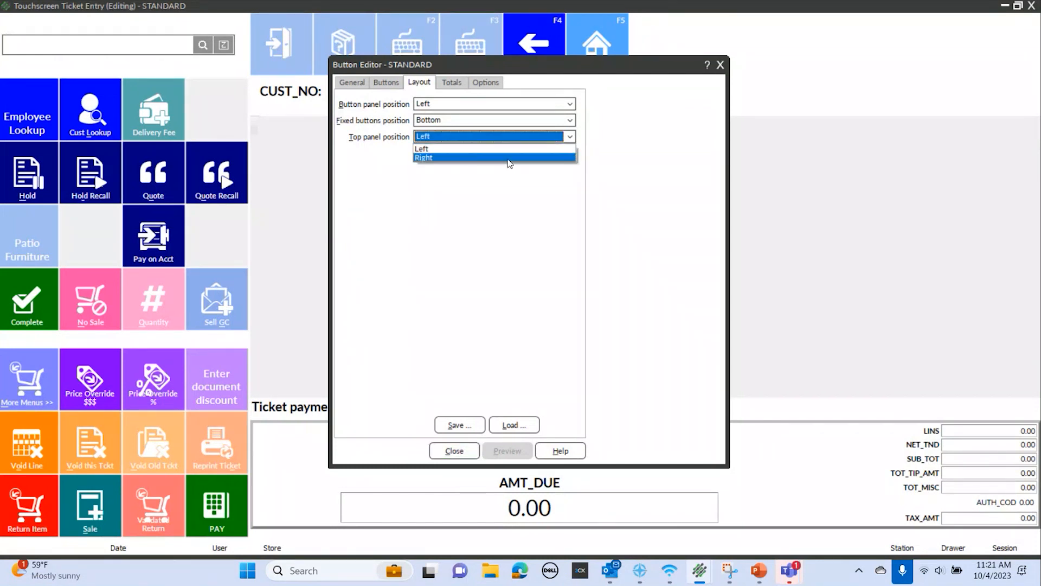
left_click(510, 158)
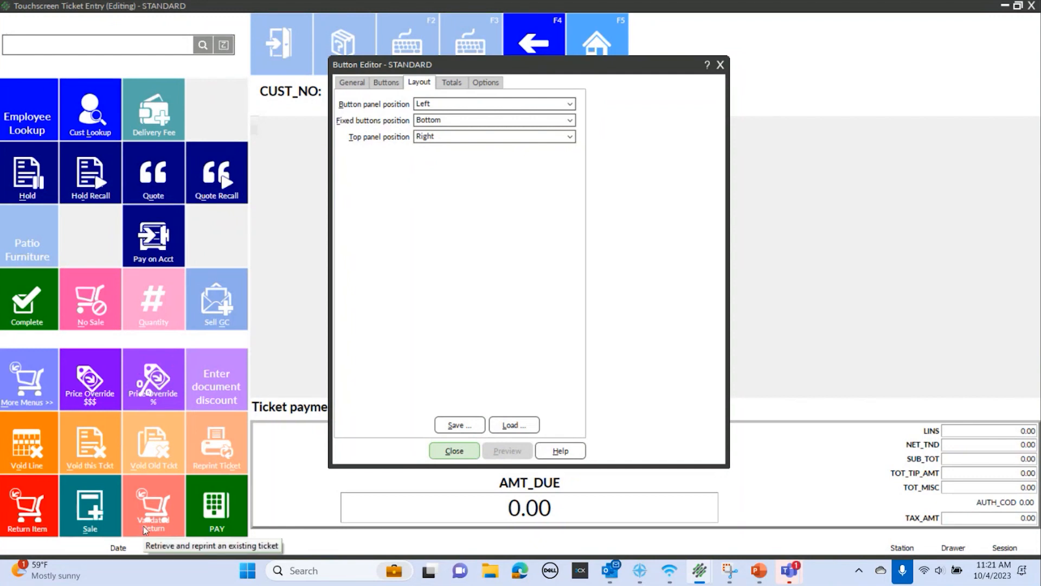
left_click(570, 120)
left_click(523, 137)
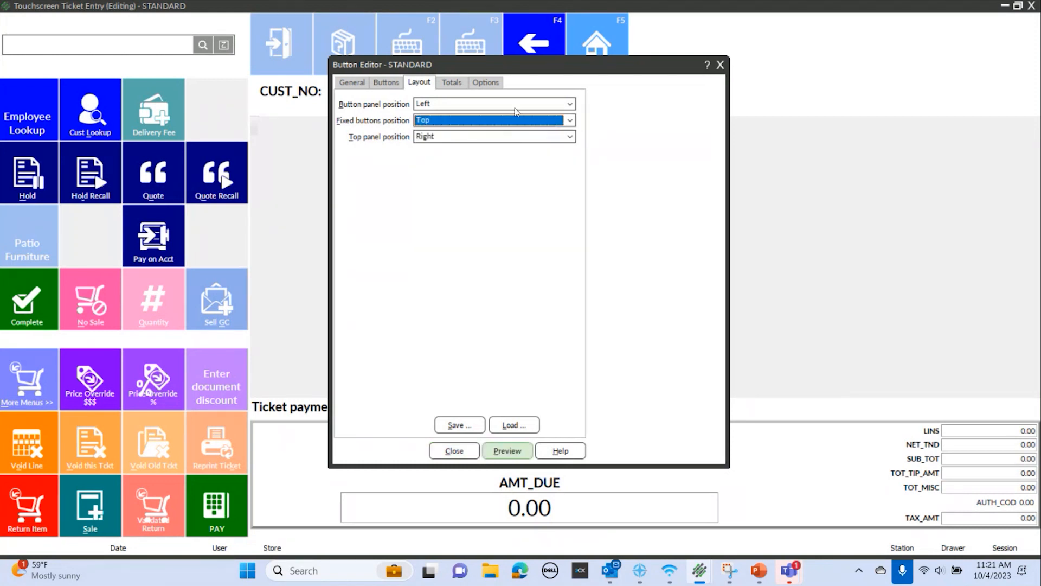
- Preview the new panel layout and look through the More Buttons and Tender button pages
left_click(515, 451)
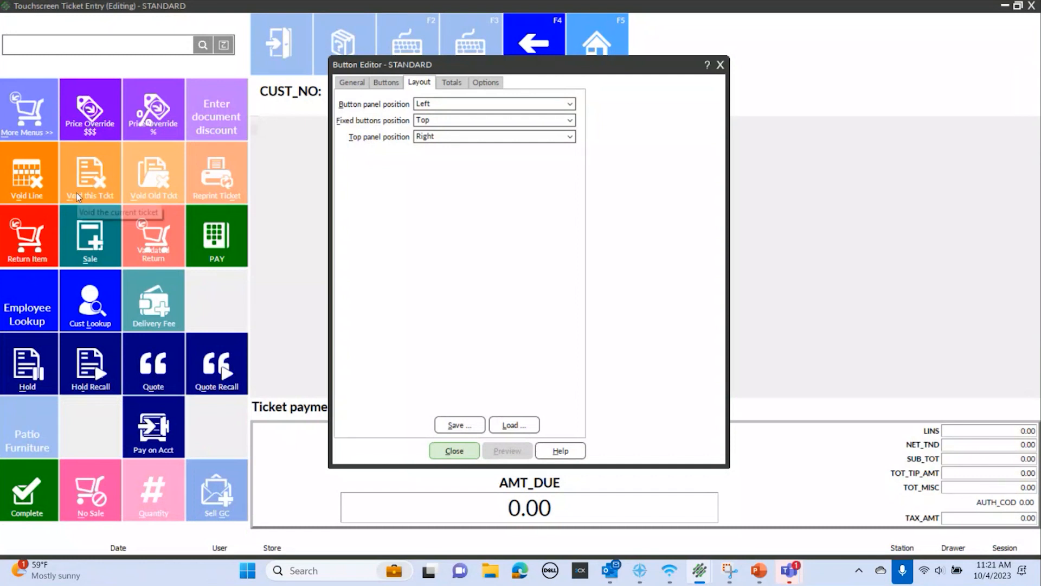
left_click(29, 117)
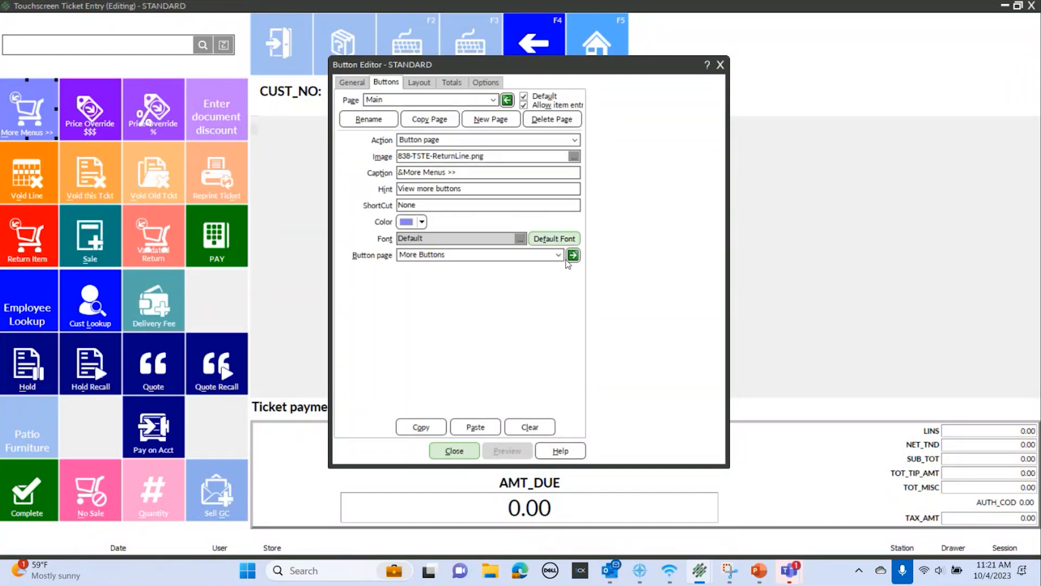
left_click(573, 256)
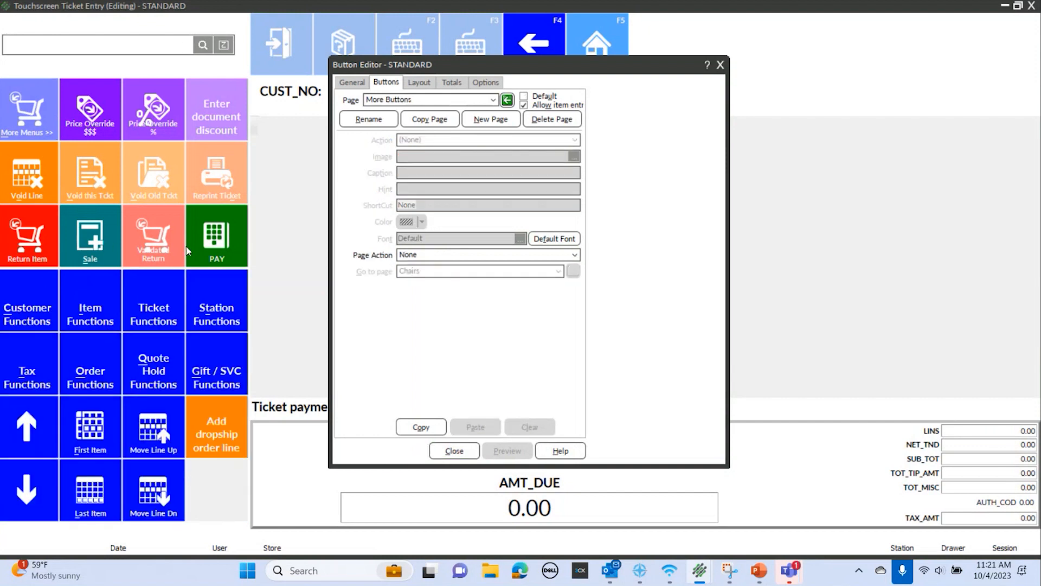
left_click(224, 243)
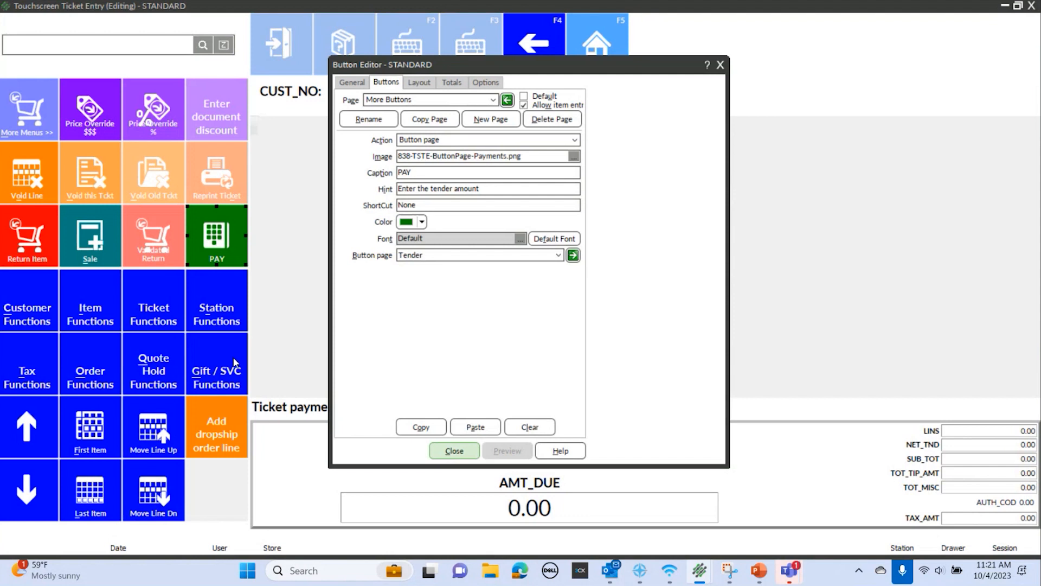
left_click(573, 255)
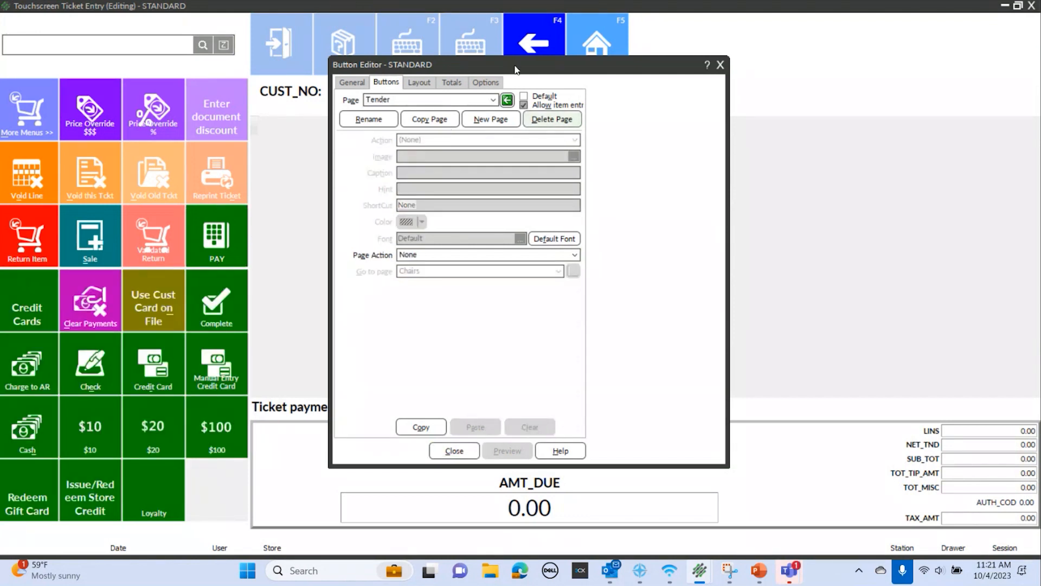
- Restore the original panel layout by loading the configuration file Golf Store 10 4 23 1.xml
left_click(419, 82)
left_click(518, 426)
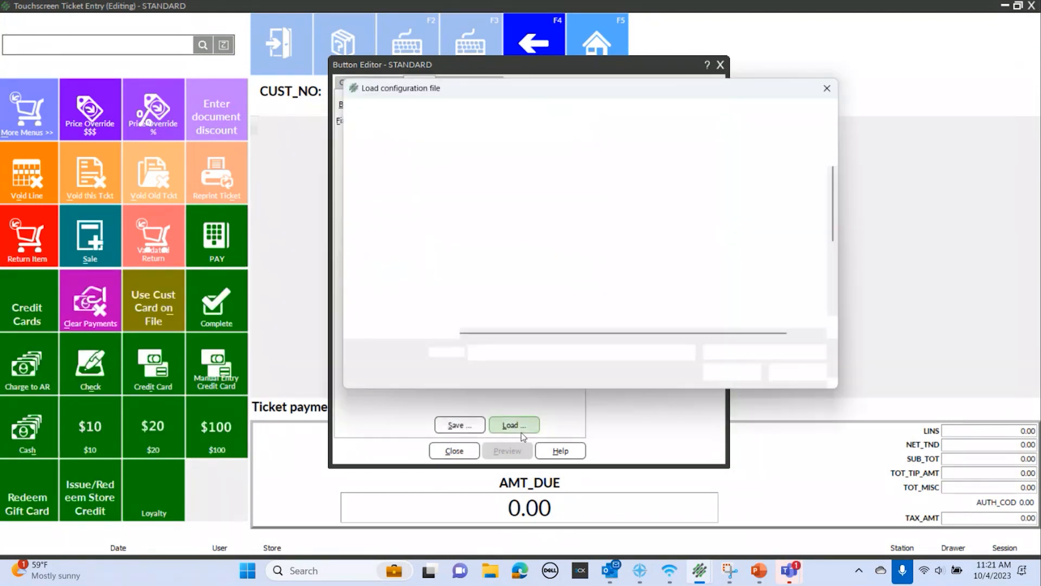
left_click(550, 269)
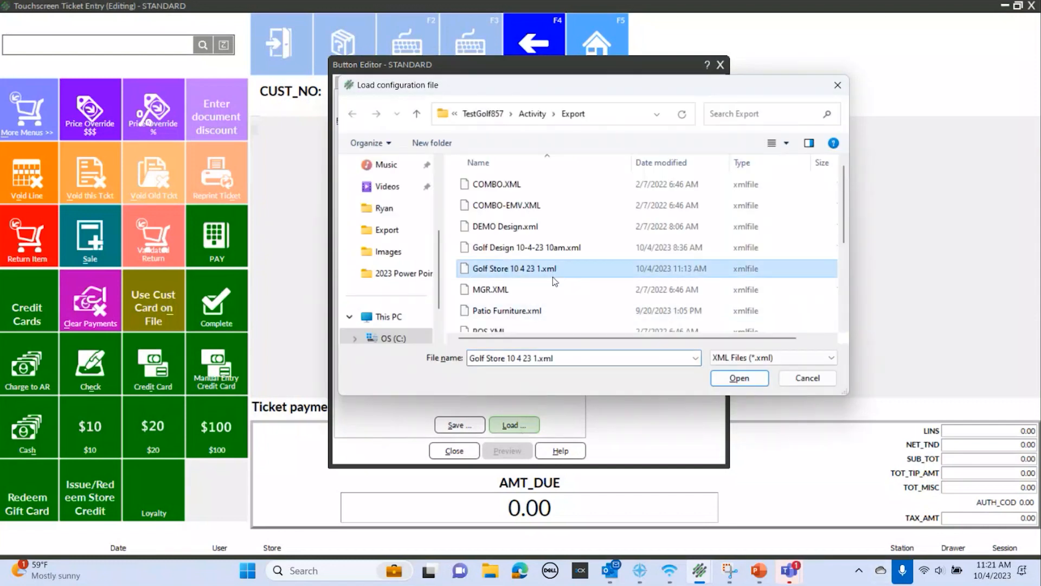
left_click(744, 380)
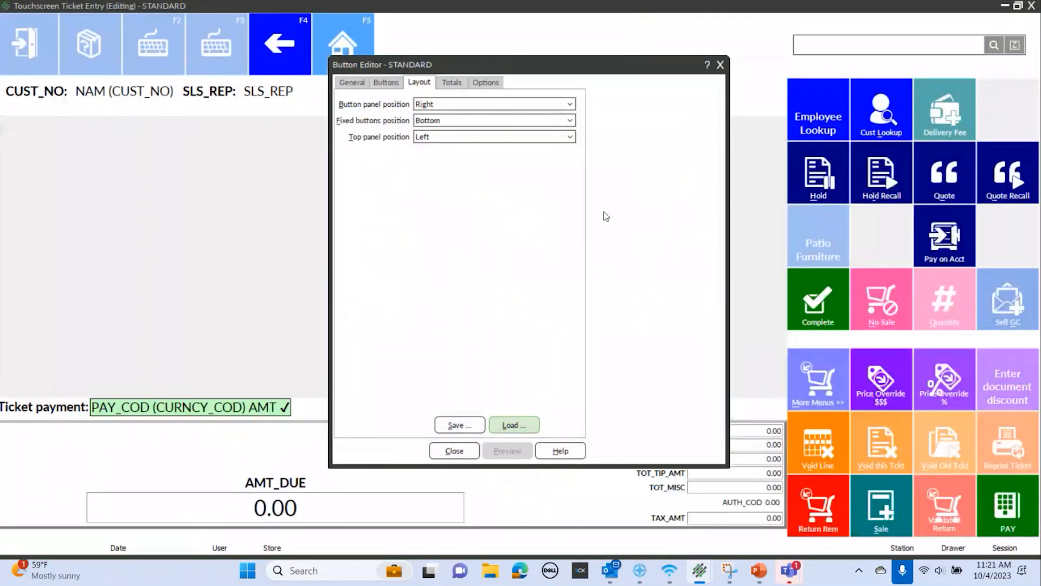
- Open the totals settings, reset the Button Editor window to its default size and move it clear of the ticket totals
key("ctrl+Tab")
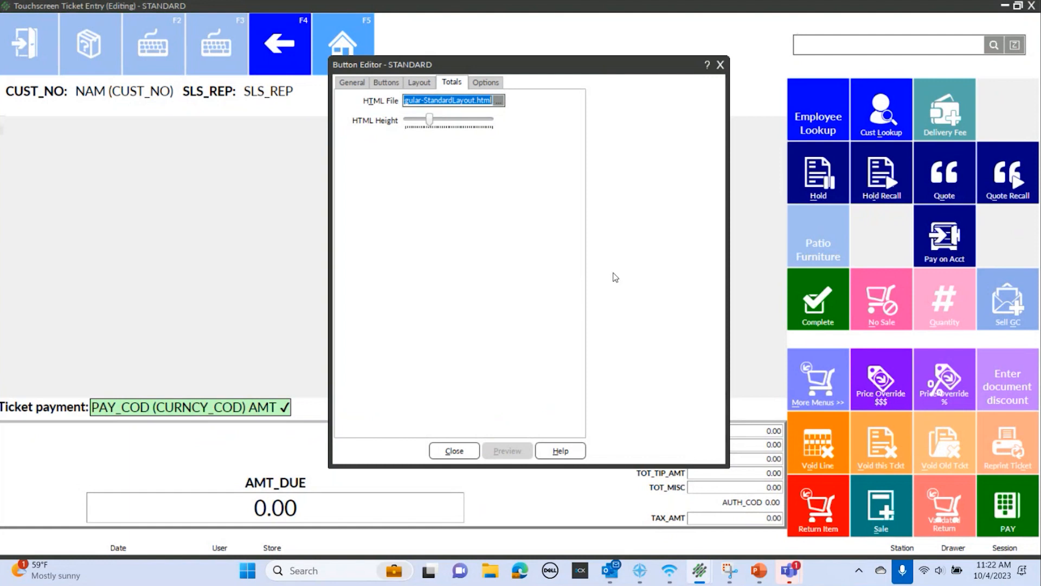
right_click(580, 68)
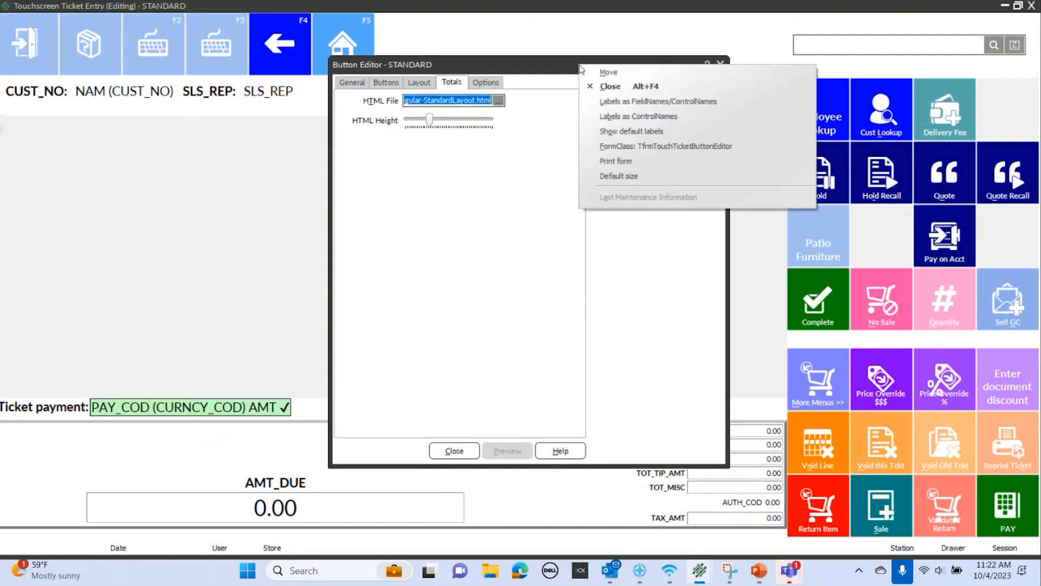
left_click(618, 176)
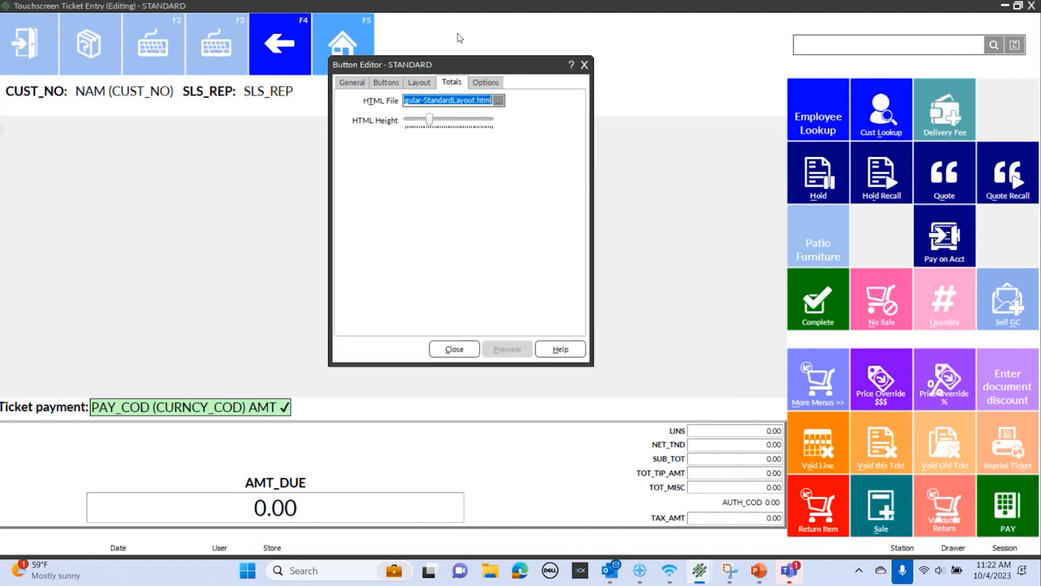
left_click_drag(493, 63, 620, 75)
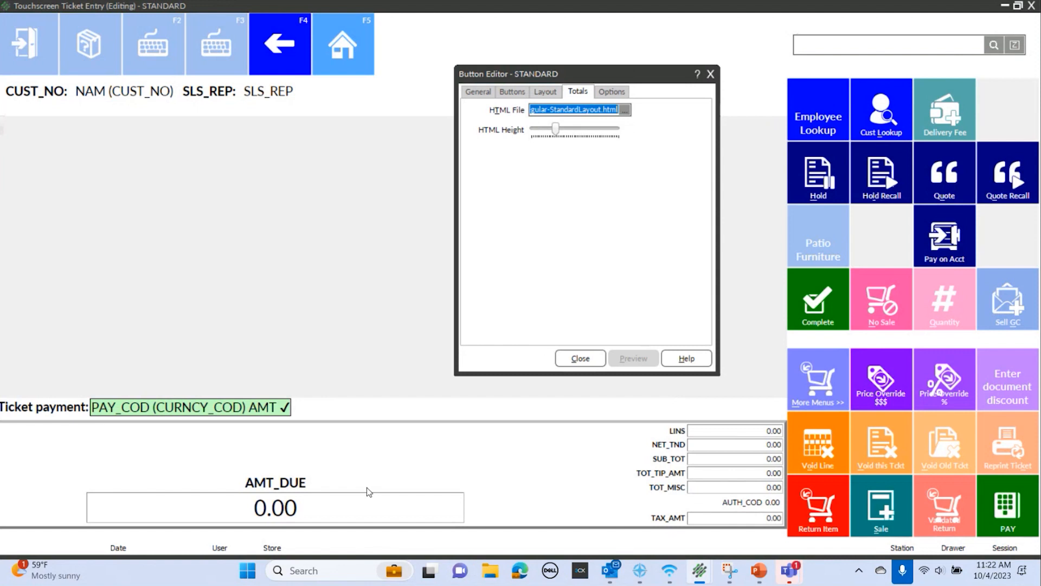
- Set the totals HTML file to TSTE-3-Column-SplitLayout and preview the touchscreen
left_click(625, 111)
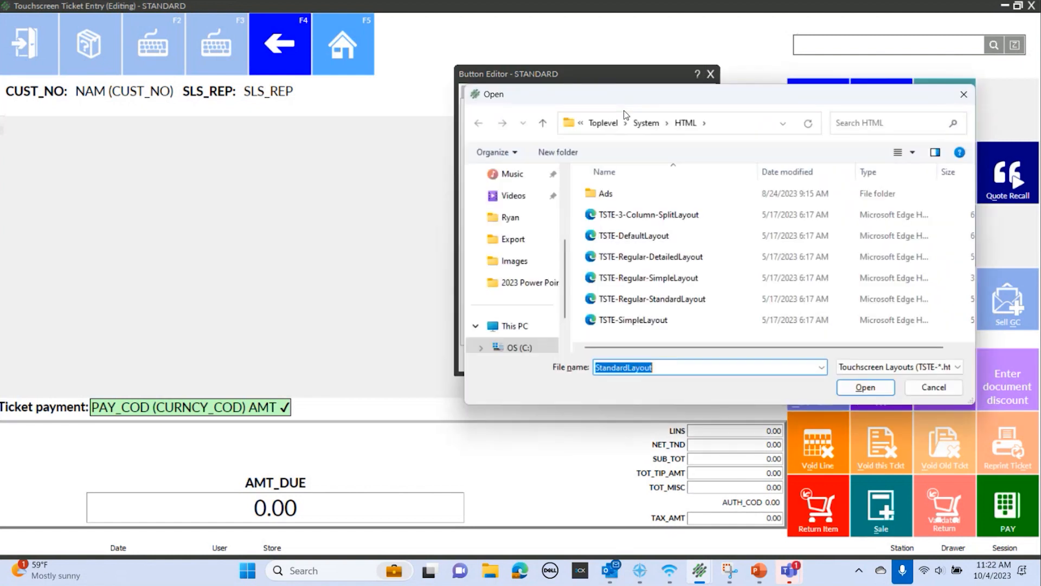
left_click(642, 215)
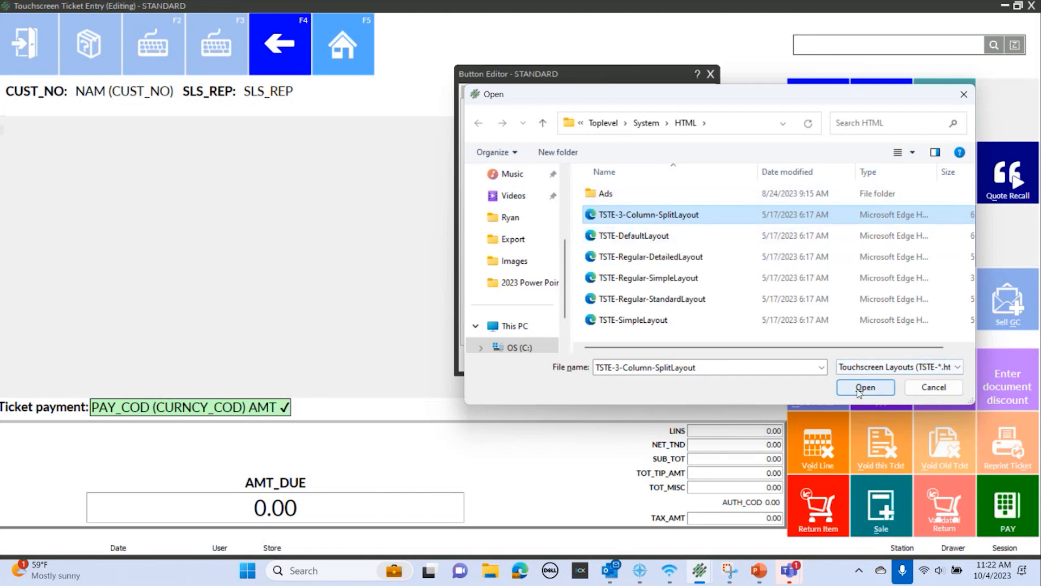
left_click(865, 388)
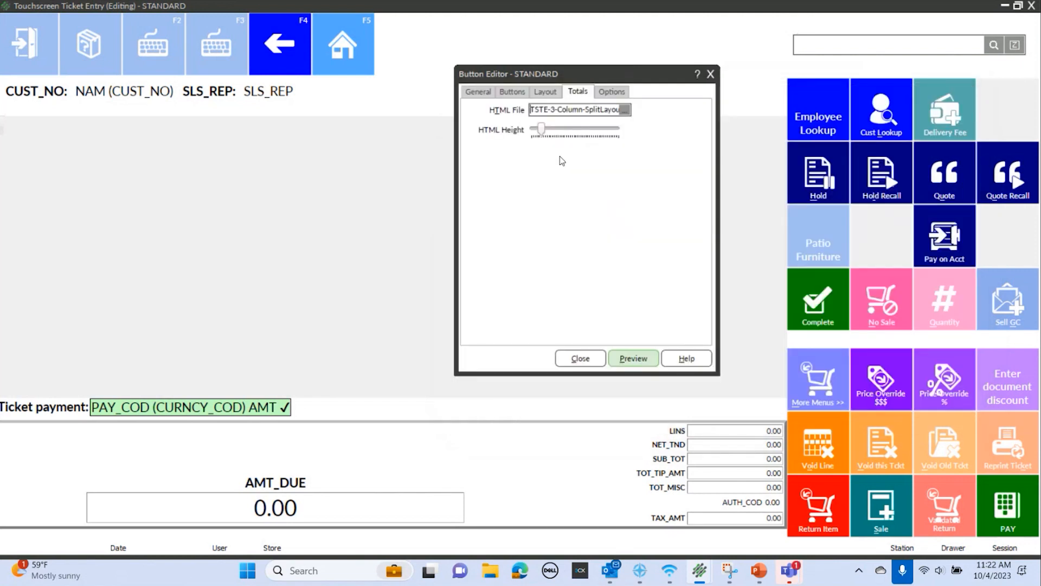
left_click(642, 360)
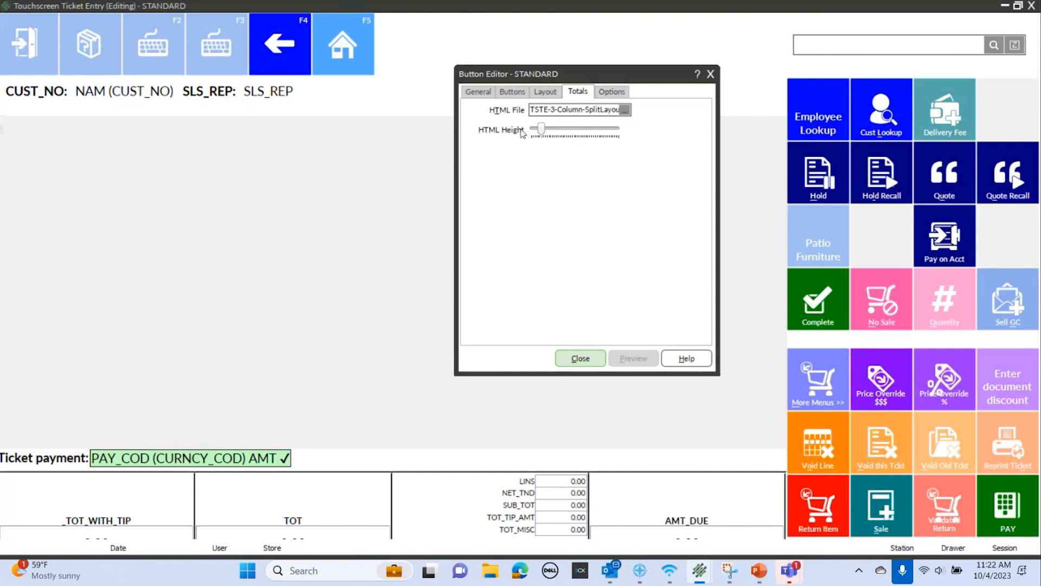
- Increase the HTML height to nearly half of its range, reduce it to about a quarter, and preview each height
left_click_drag(540, 130, 569, 128)
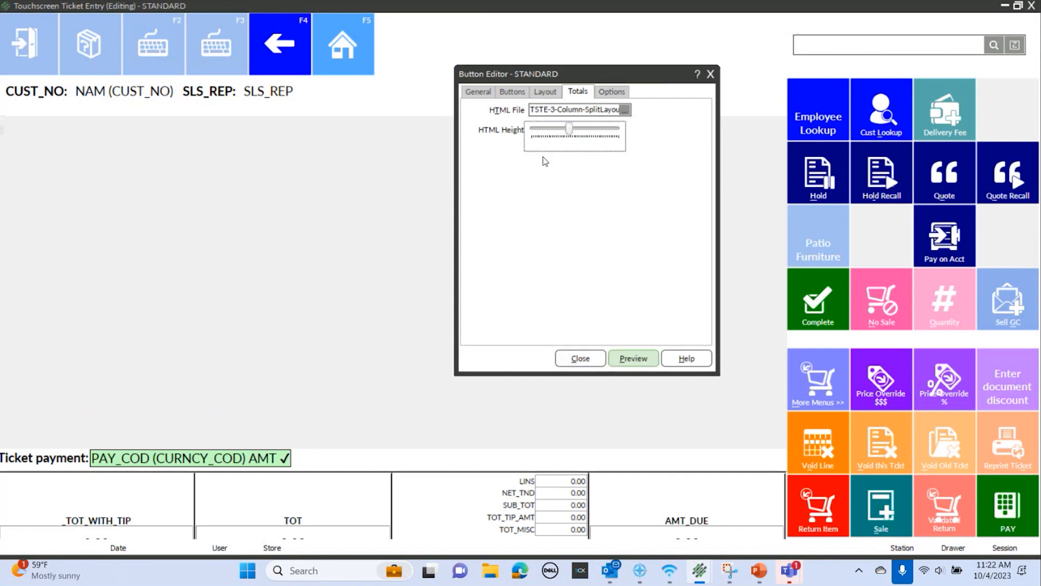
left_click(631, 360)
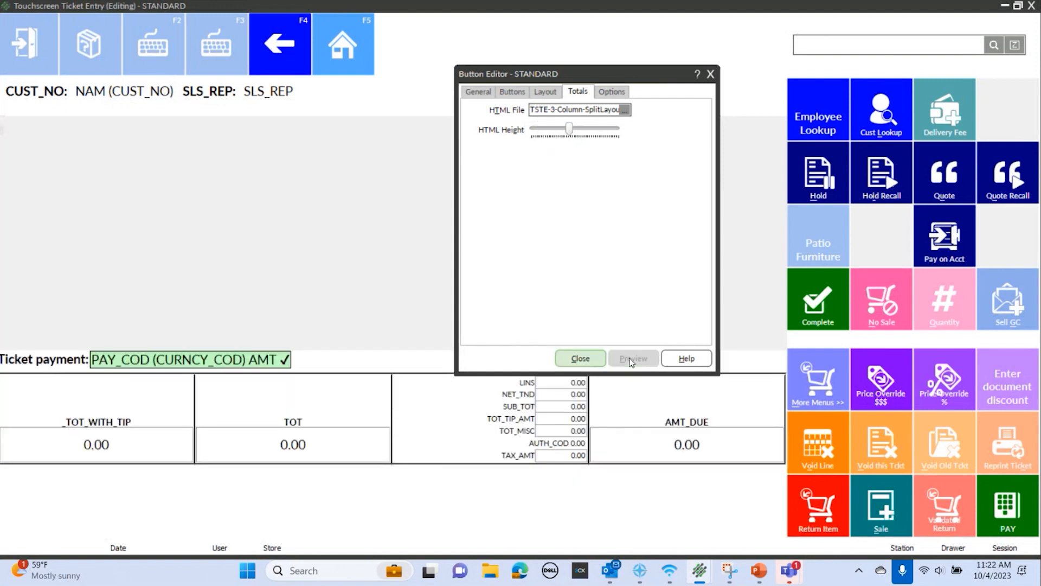
left_click_drag(569, 128, 552, 130)
left_click(631, 360)
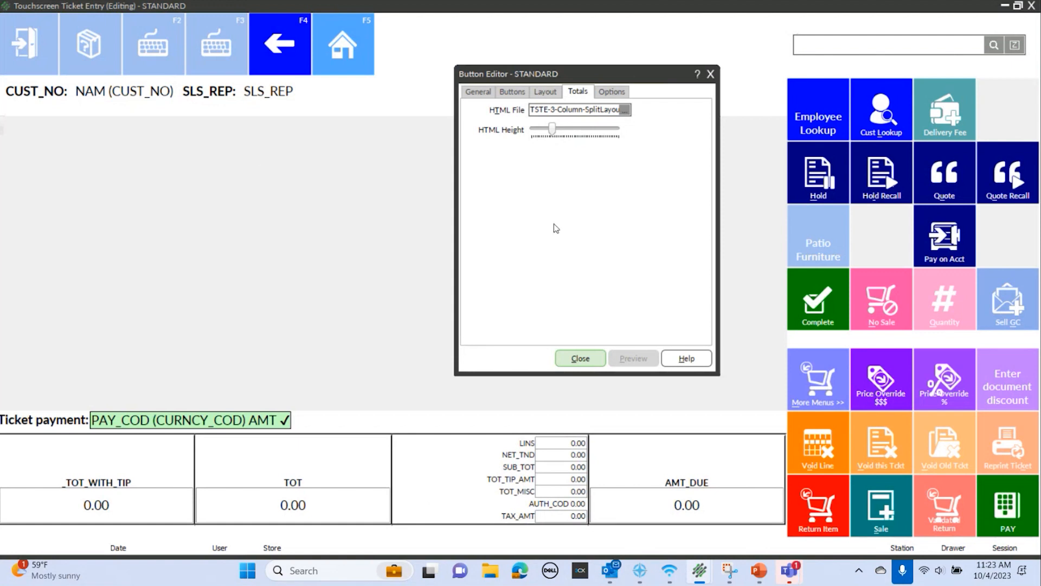
- Reload the configuration file Golf Store 10 4 23 1.xml to bring back the standard totals layout
left_click(544, 92)
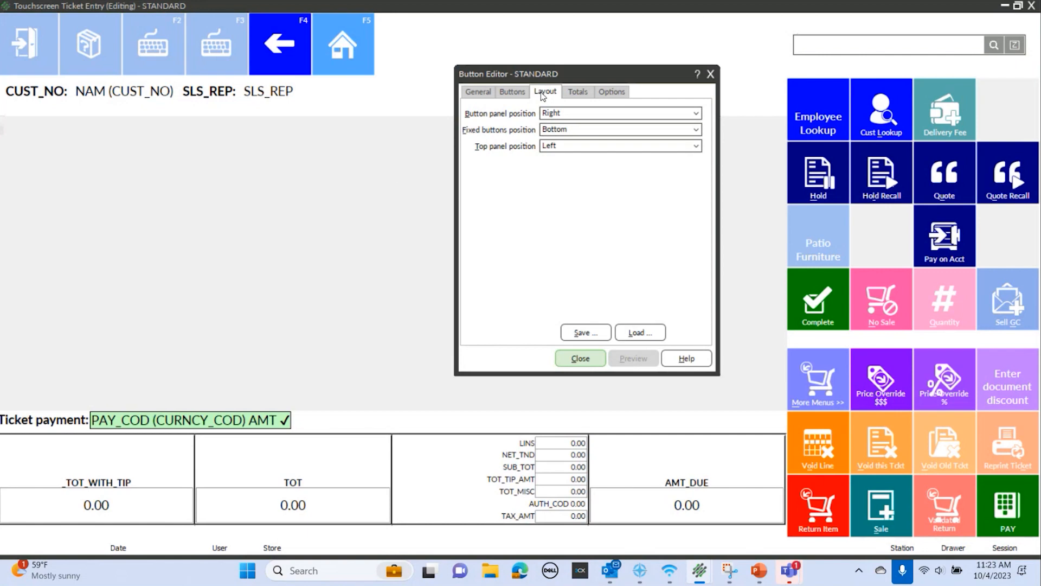
left_click(636, 334)
left_click(640, 277)
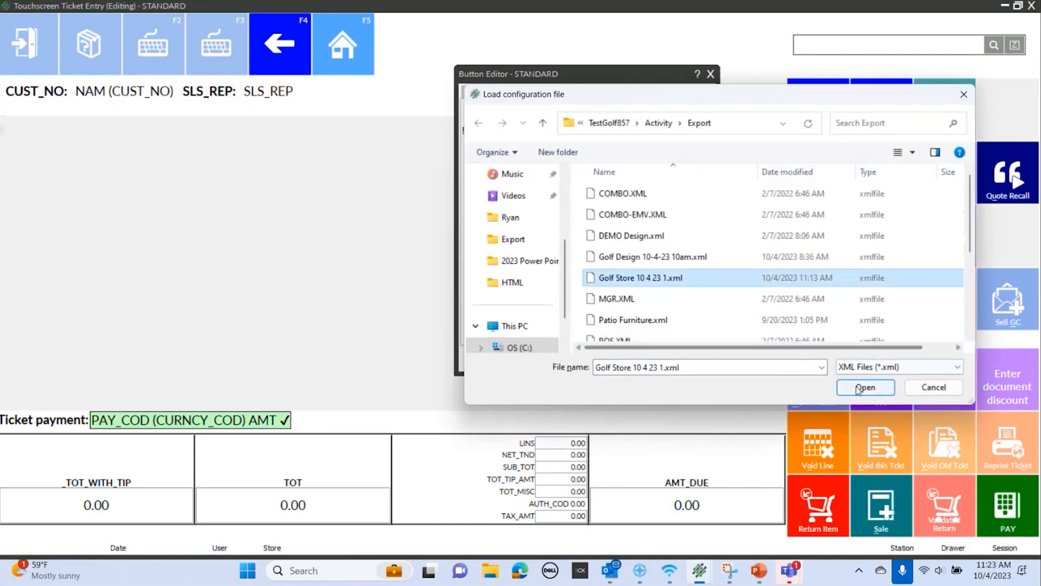
left_click(863, 385)
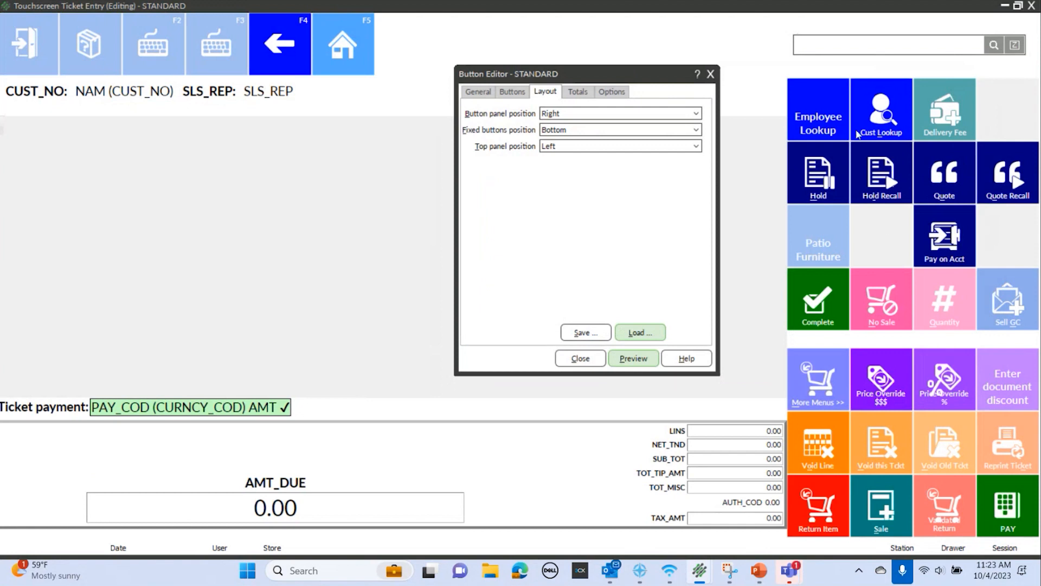
- Check the Pause at quantity and Allow HTML to take focus options
left_click(611, 94)
left_click(495, 120)
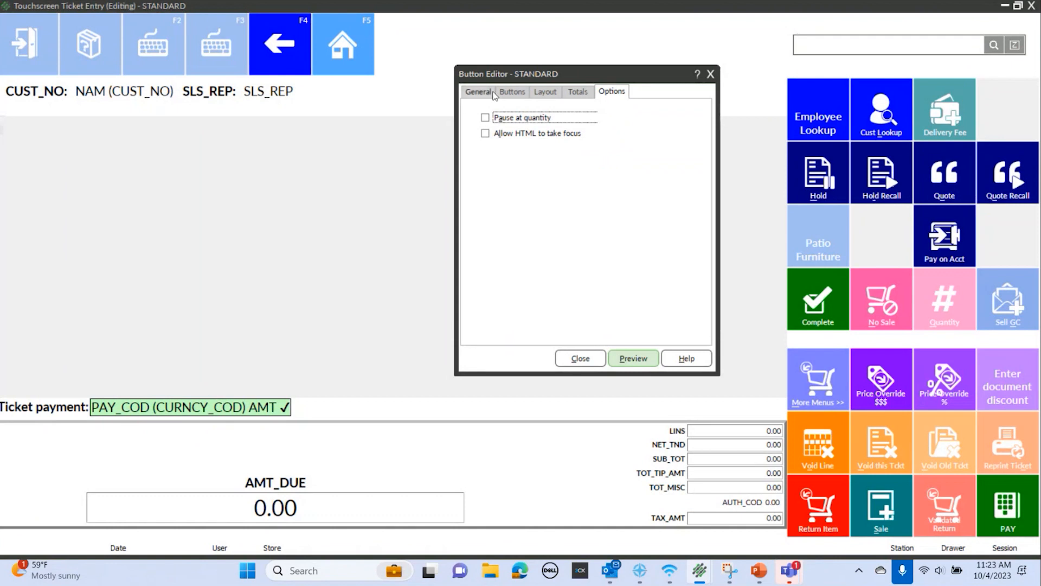
- On the Main page, copy the Delivery Fee button into the empty slot next to it in the first row
left_click(510, 92)
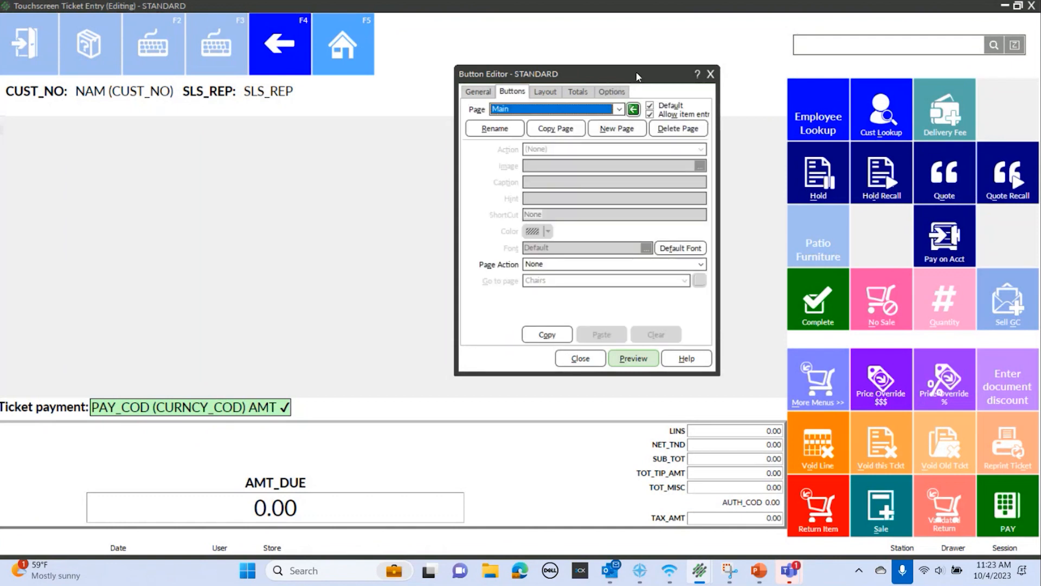
left_click_drag(637, 77, 574, 86)
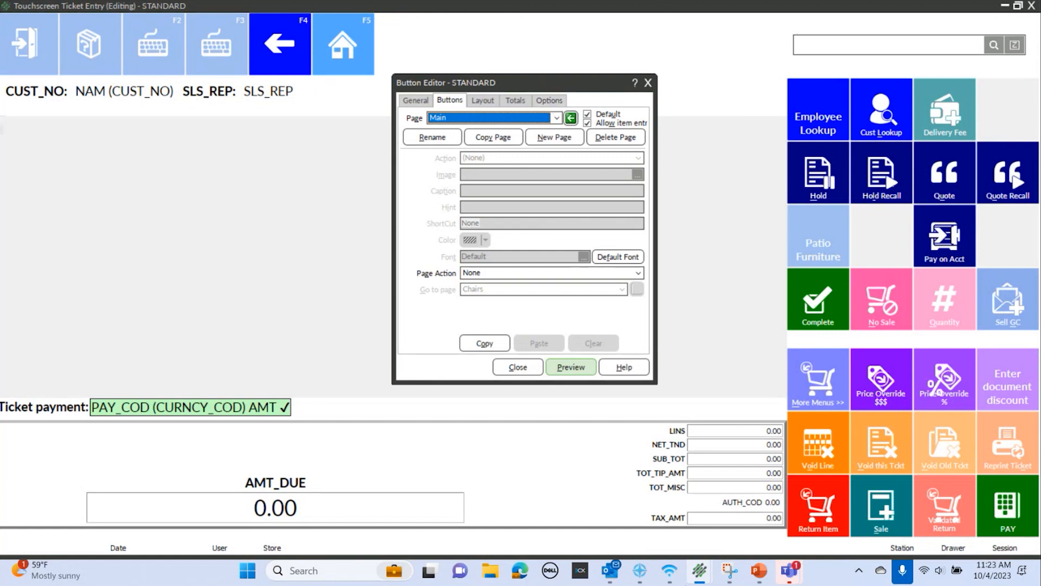
left_click(957, 116)
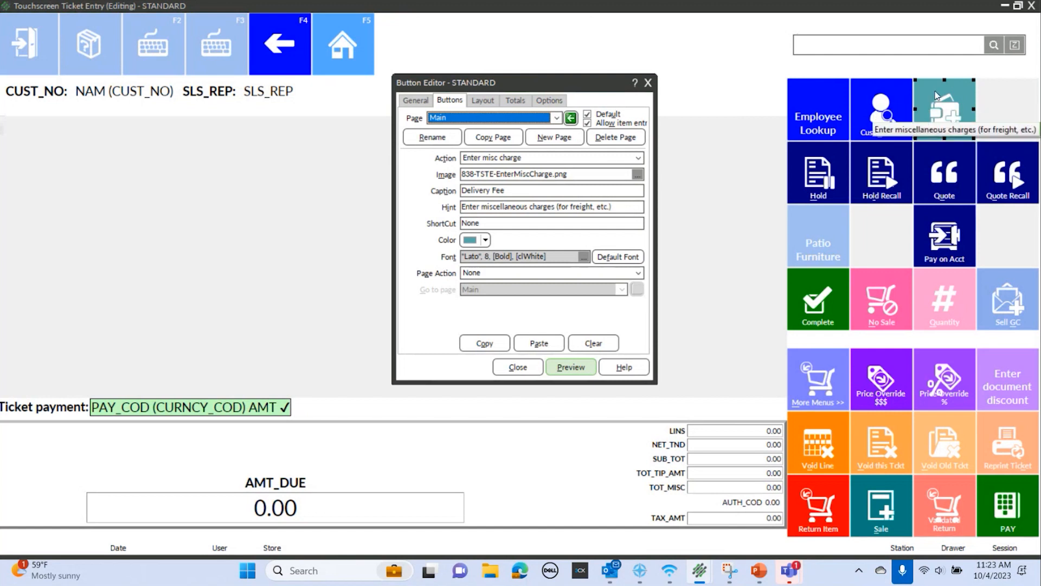
left_click(491, 346)
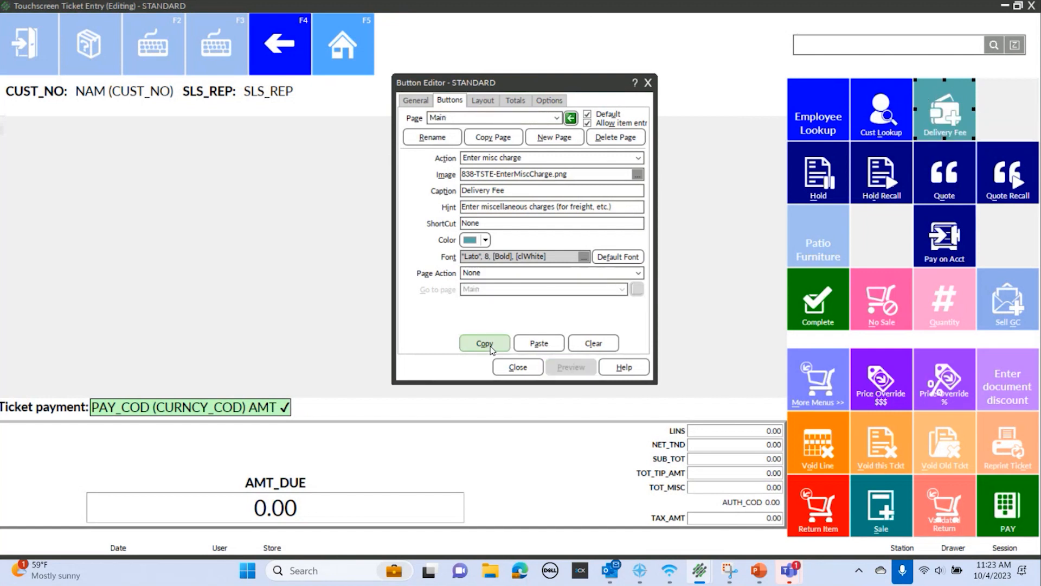
left_click(1010, 117)
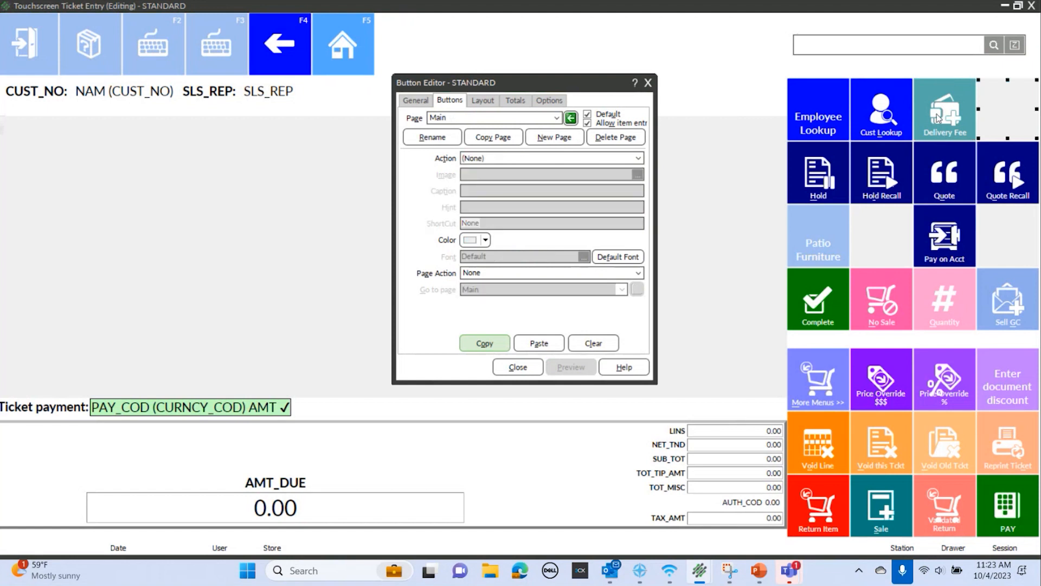
left_click(538, 344)
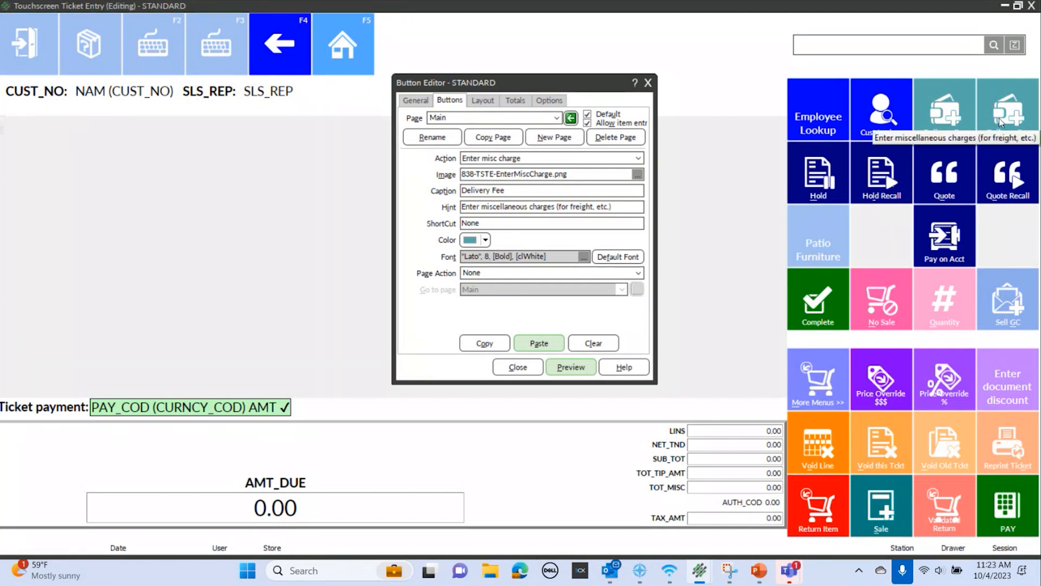
- Copy the Add dropship order line button from the More Buttons page into the empty Main page slot between Patio Furniture and Pay on Acct
left_click(817, 378)
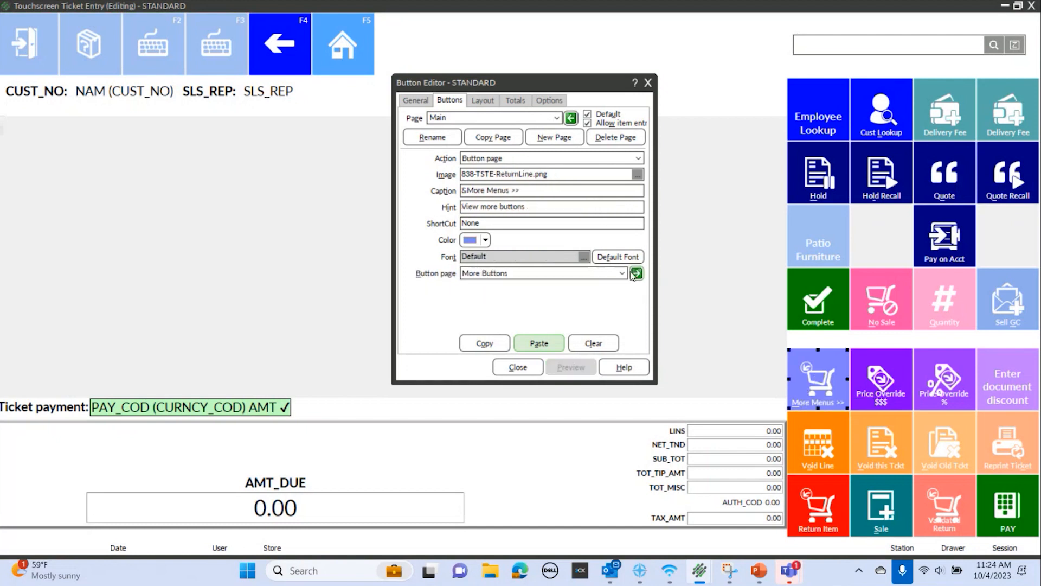
left_click(635, 274)
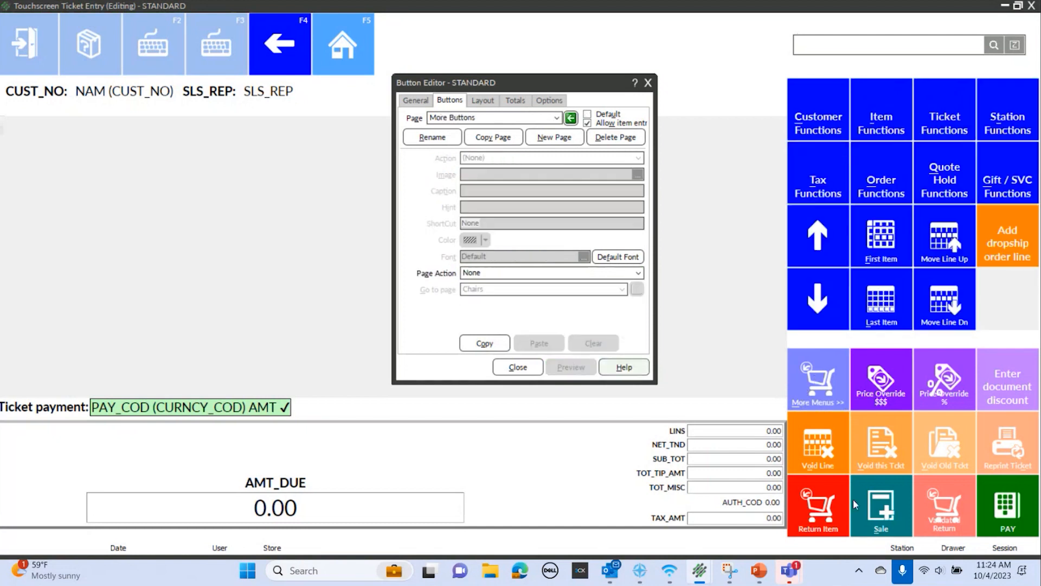
left_click(1006, 240)
left_click(480, 343)
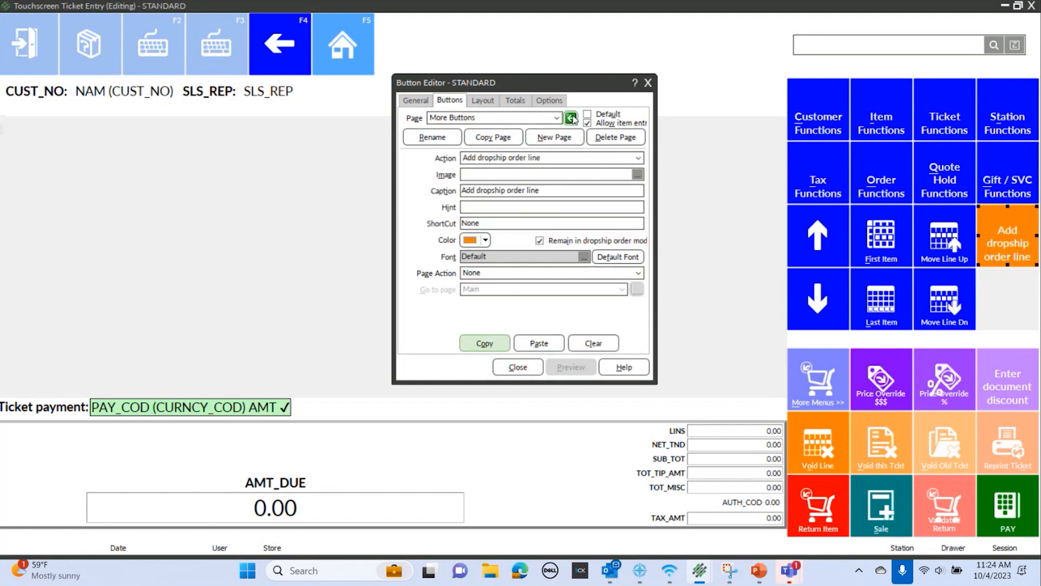
left_click(555, 118)
left_click(554, 119)
left_click(571, 118)
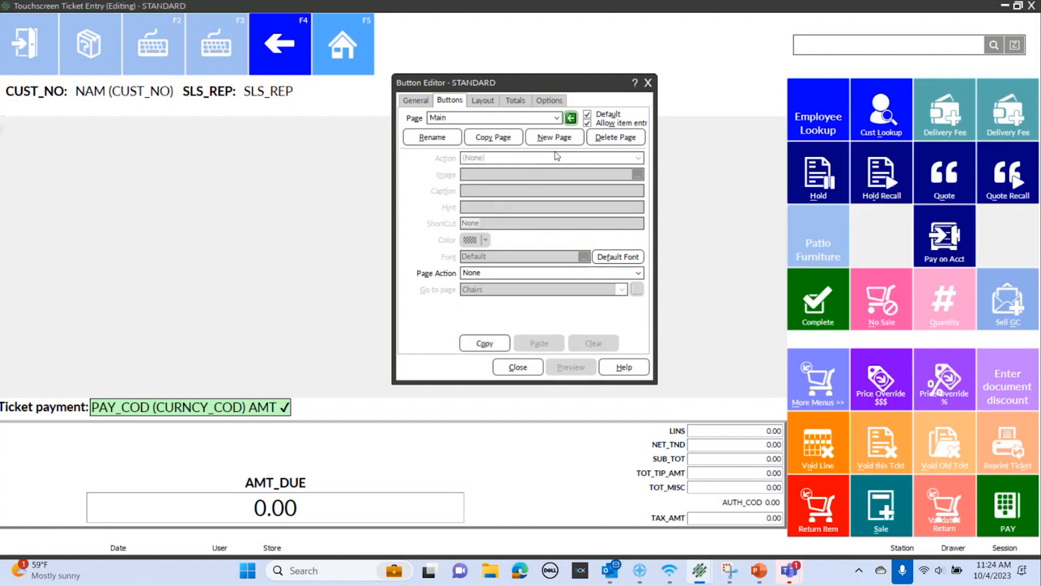
left_click(871, 260)
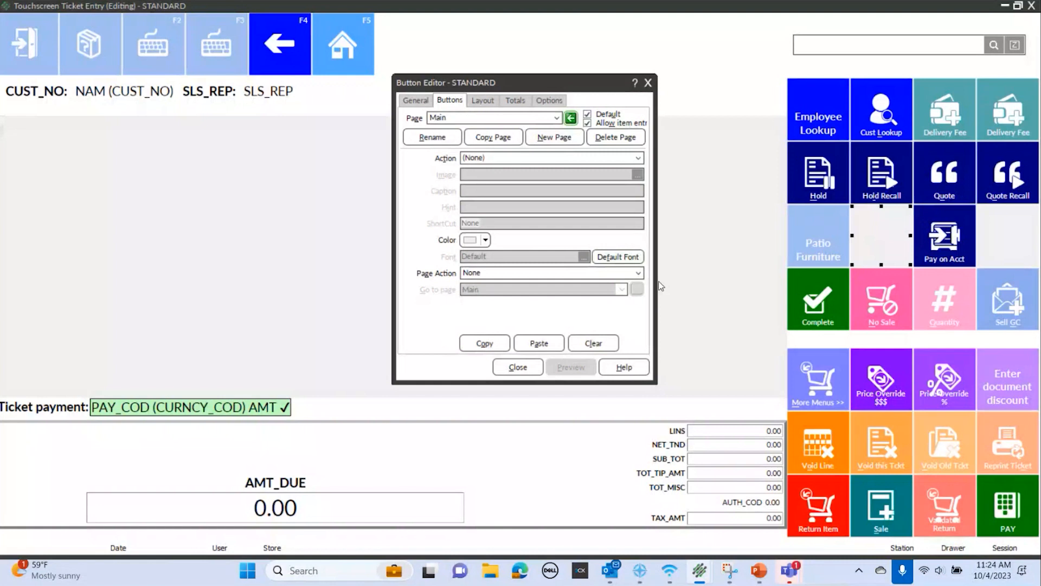
left_click(539, 342)
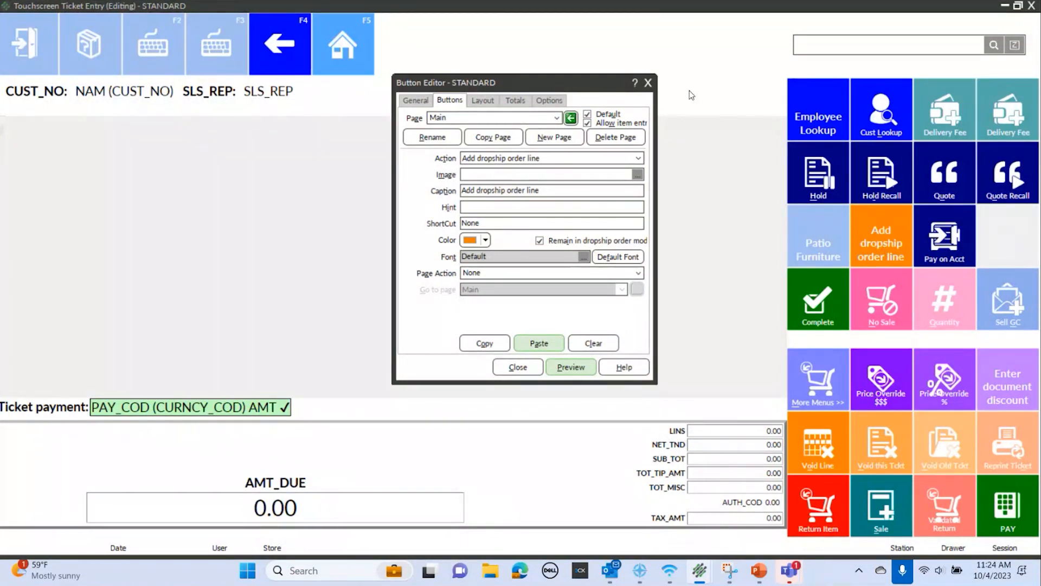
- Close the Button Editor for STANDARD, saving the changes to the touchscreen configuration
left_click(649, 83)
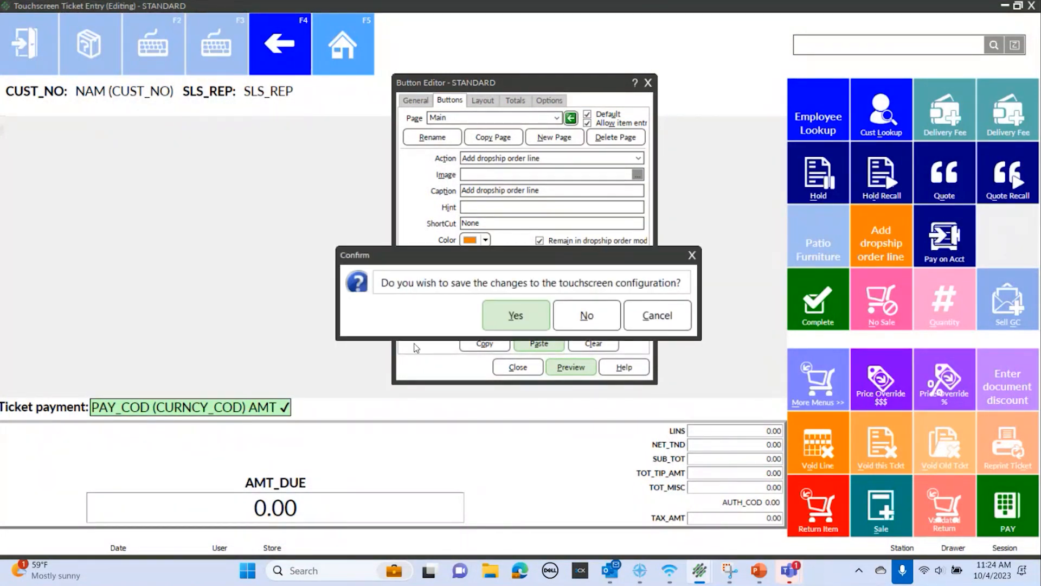
left_click(528, 321)
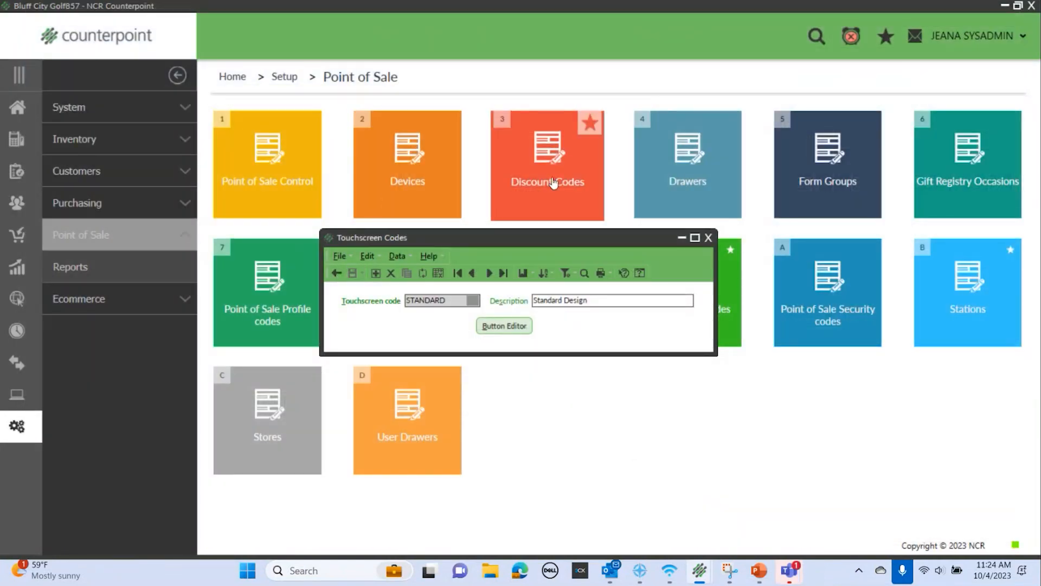
- Try pasting the copied Add dropship order line button into the first empty slot of the COMBO-EMV touchscreen, and close its editor without saving
left_click(497, 274)
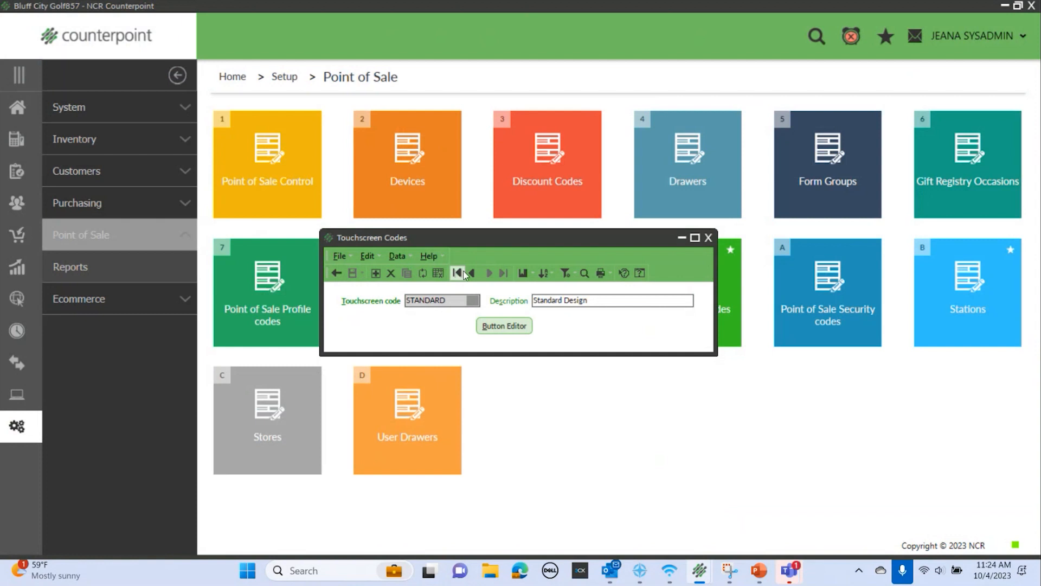
left_click(473, 276)
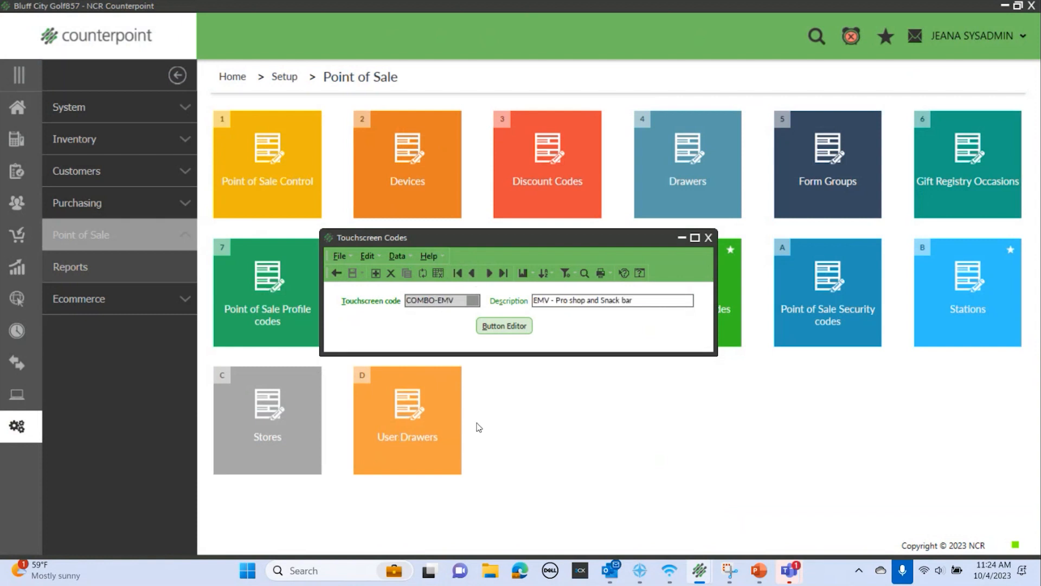
left_click(508, 327)
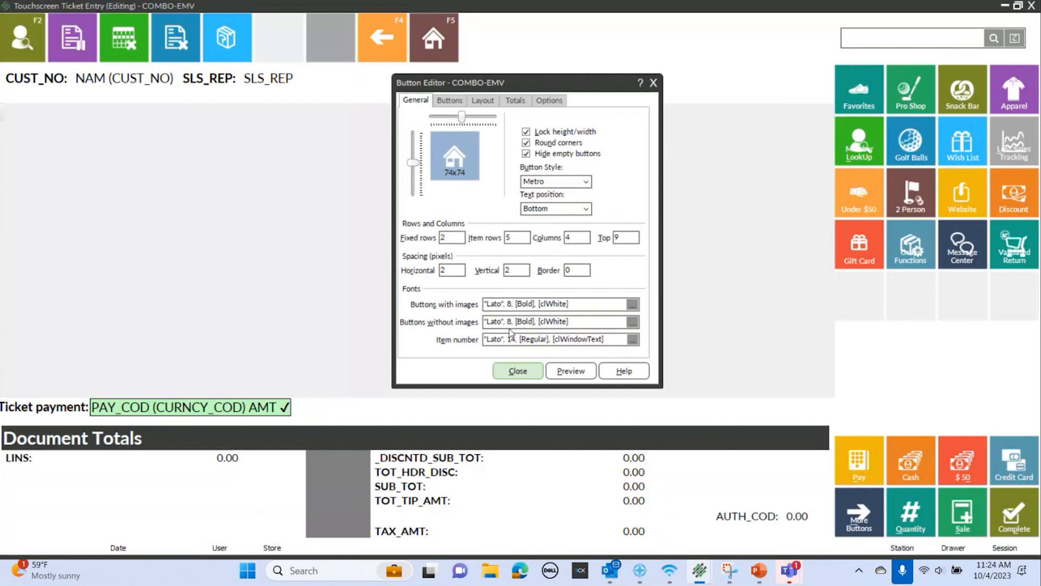
left_click(864, 296)
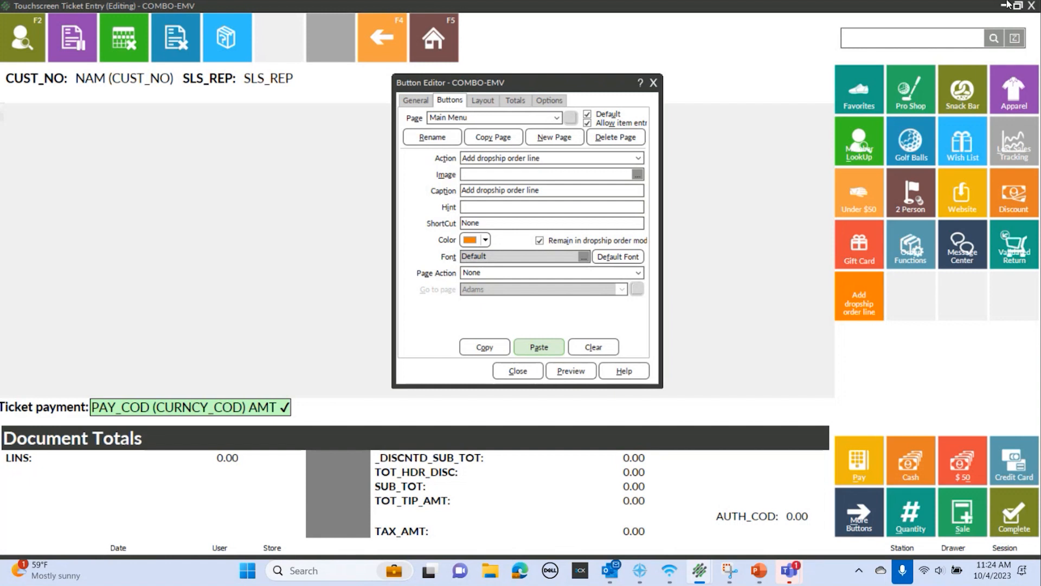
left_click(652, 84)
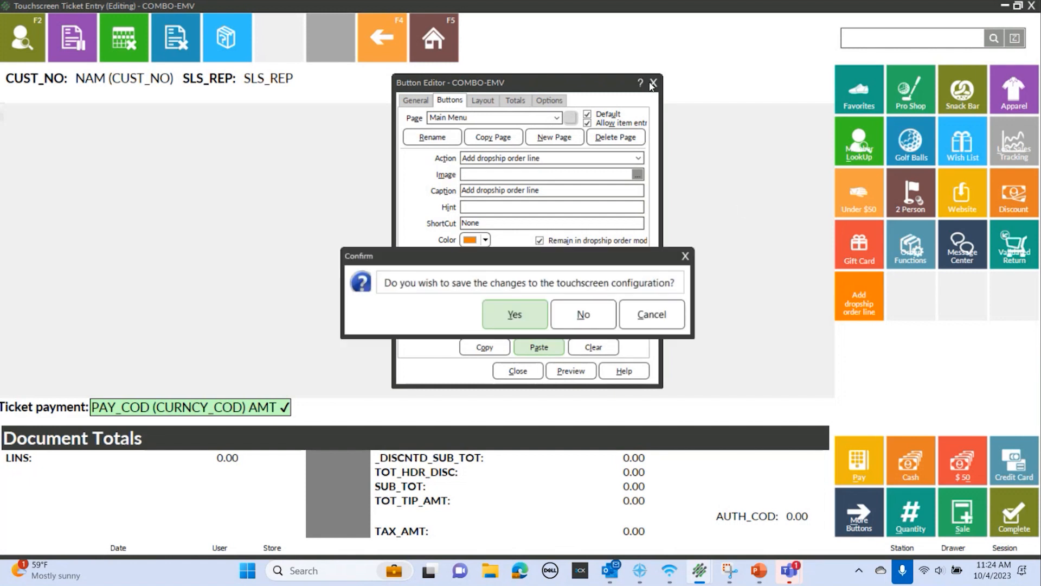
left_click(587, 314)
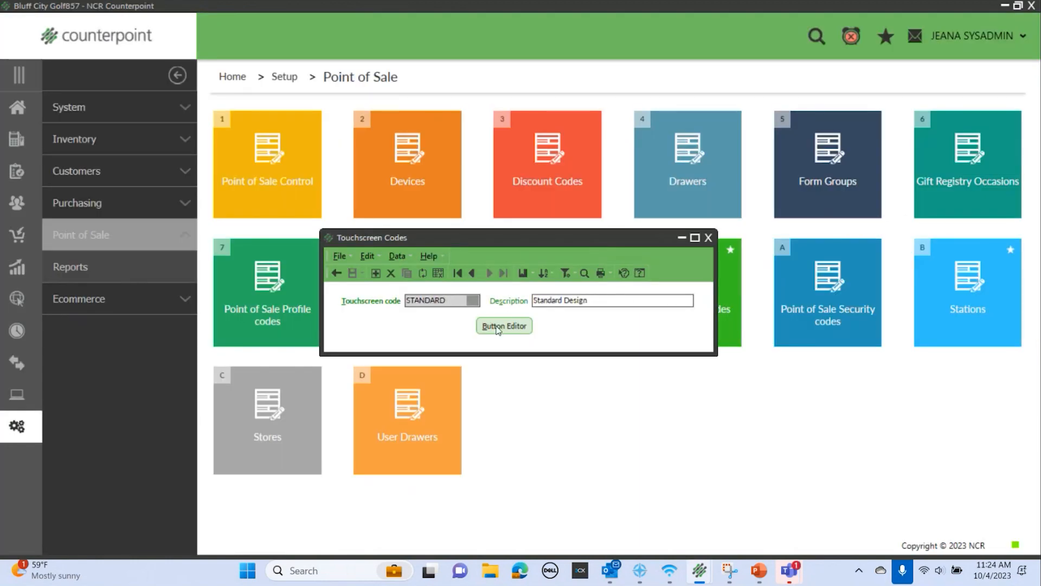
- Reopen the Button Editor for STANDARD and copy the Add dropship order line button over the second Delivery Fee button on the Main page
left_click(494, 327)
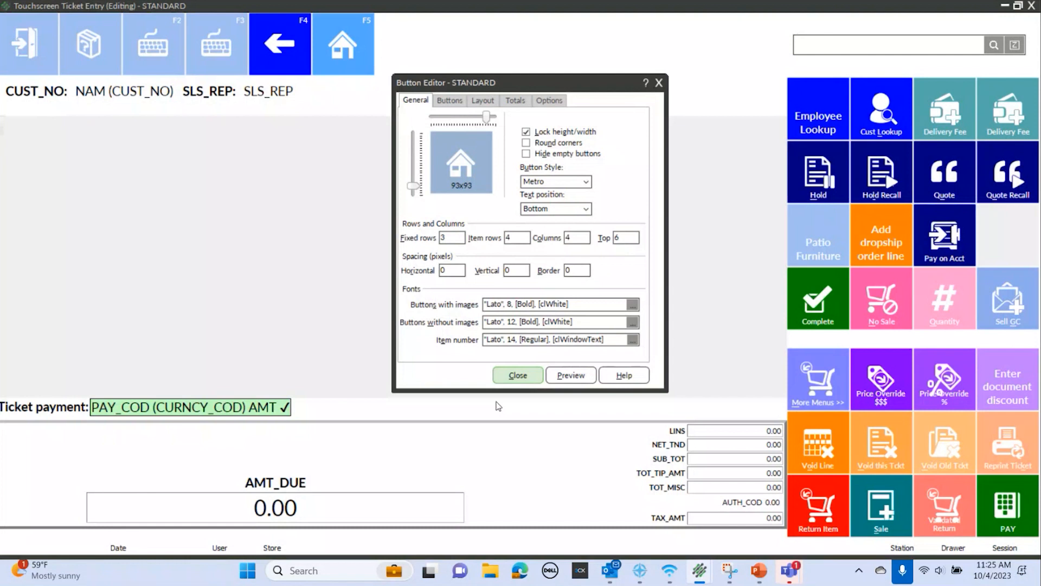
left_click(880, 230)
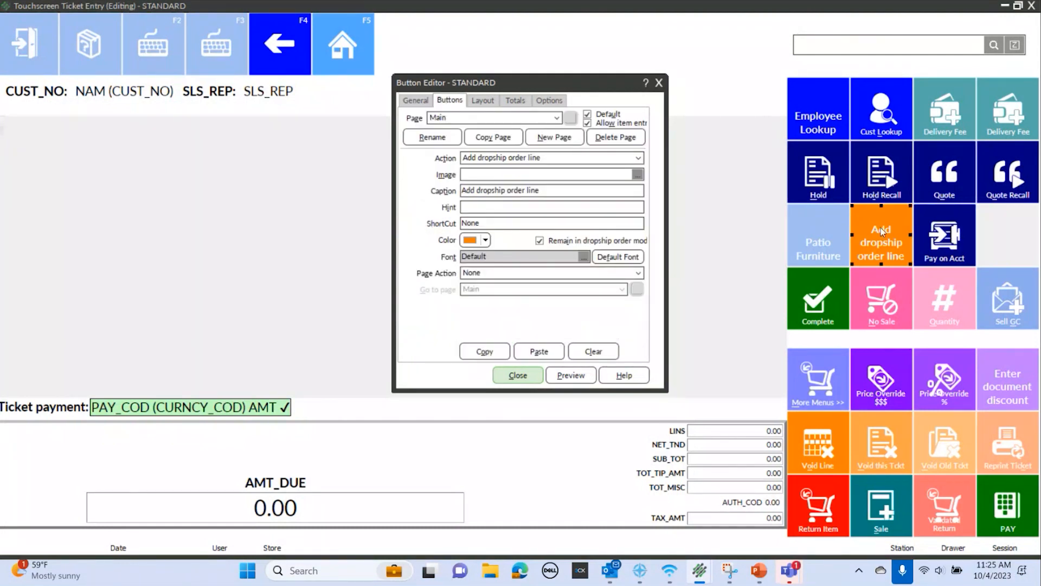
left_click(484, 352)
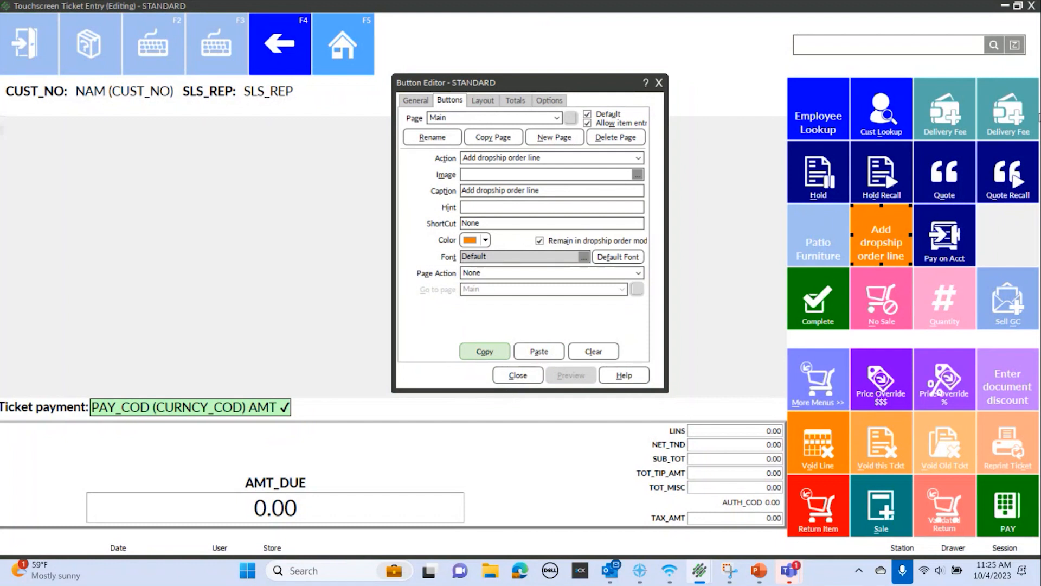
left_click(1007, 115)
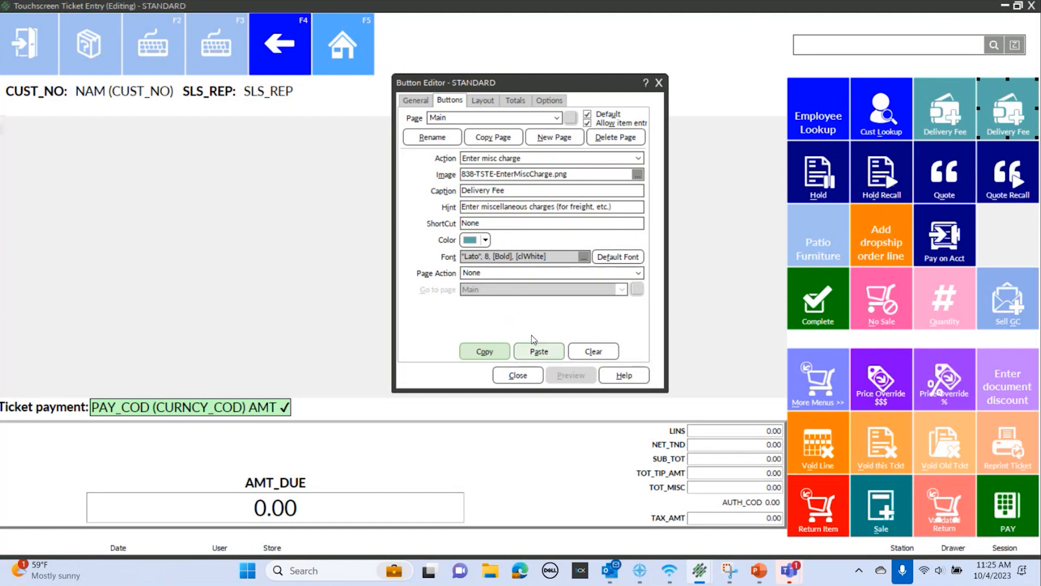
left_click(540, 352)
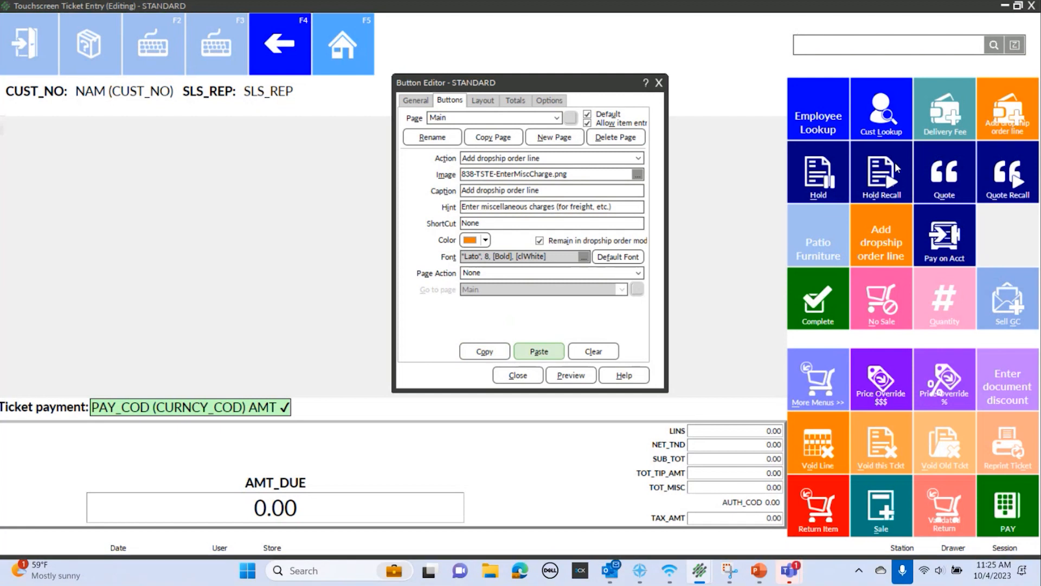
- Clear the overwritten button at the end of the Main page's first row and preview the result
left_click(1013, 116)
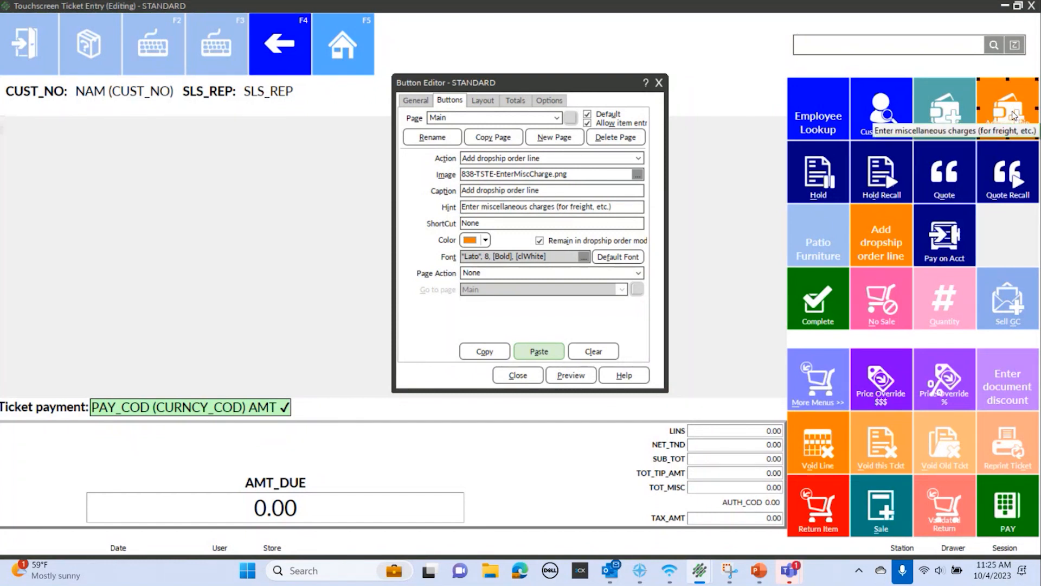
left_click(593, 351)
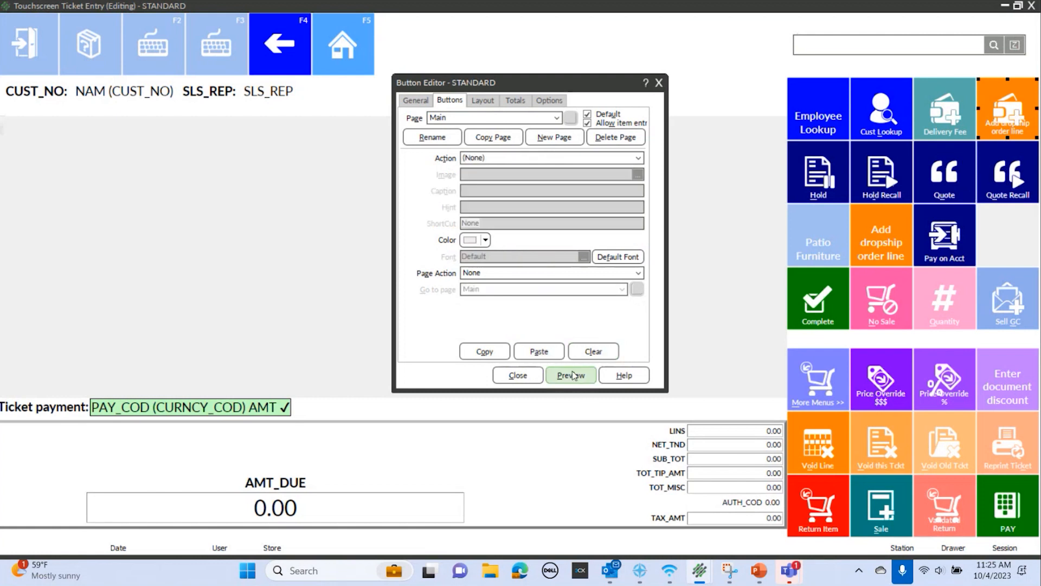
left_click(572, 375)
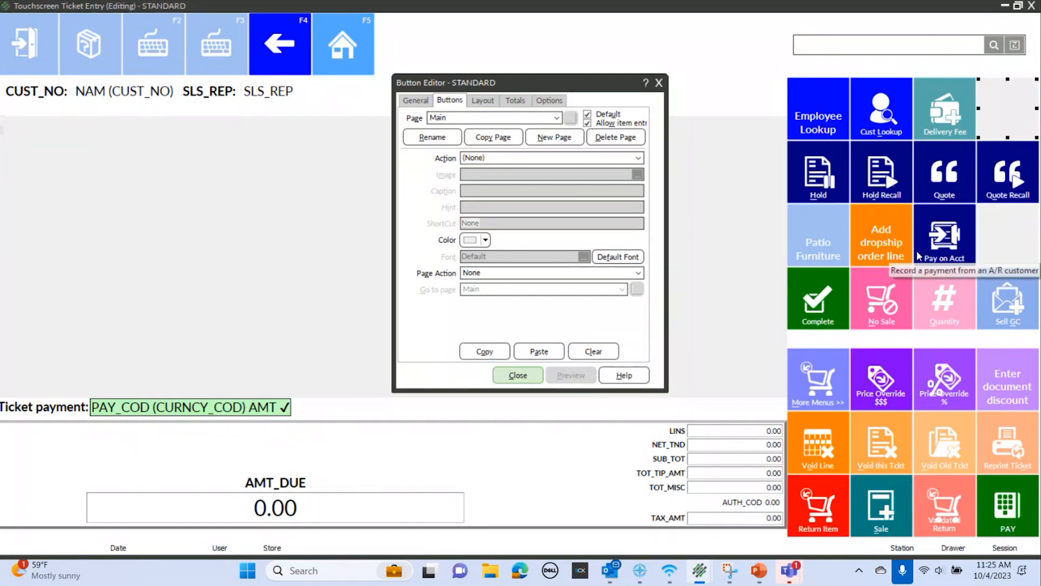
- Load the saved backup configuration to restore the original STANDARD button arrangement
left_click(482, 100)
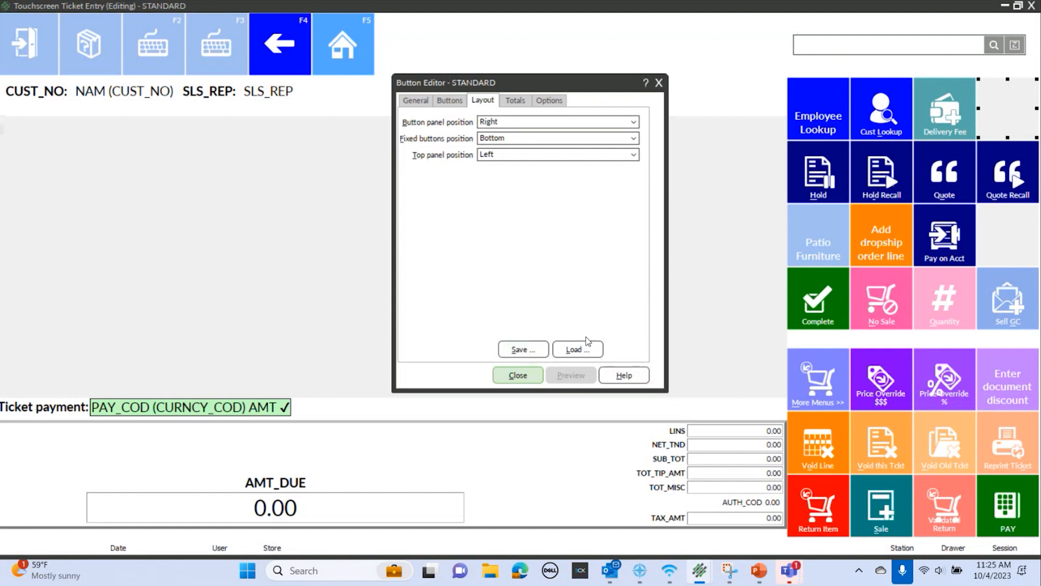
left_click(578, 350)
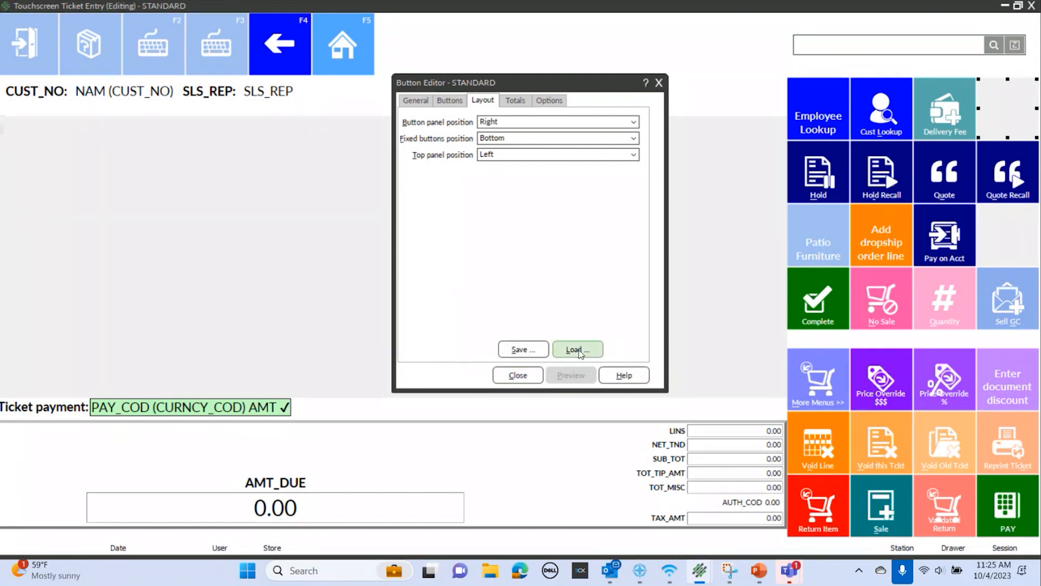
left_click(575, 285)
key("Return")
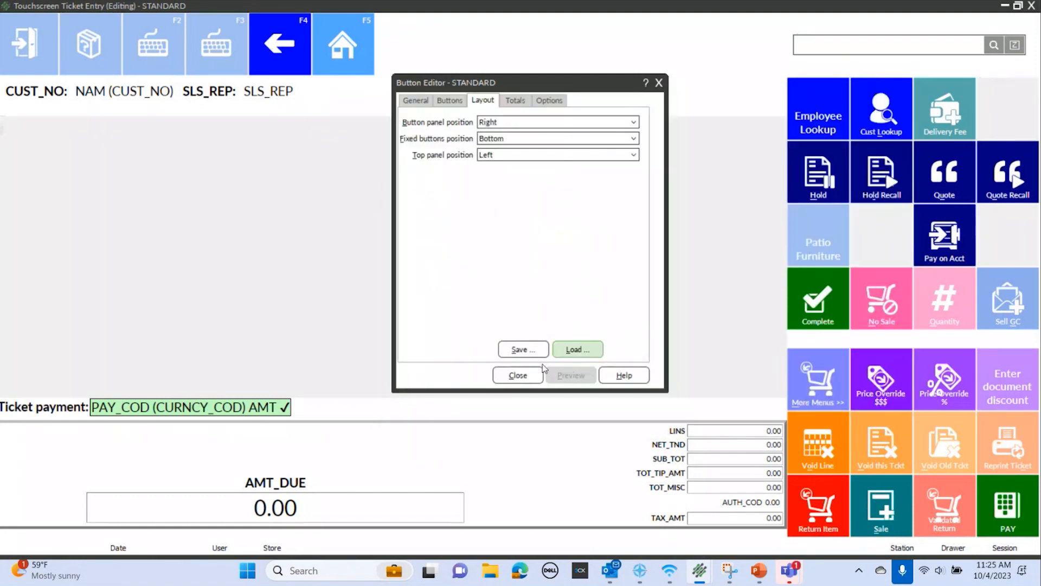
- Assign the Item action to the empty Main page slot between Patio Furniture and Pay on Acct
left_click(450, 102)
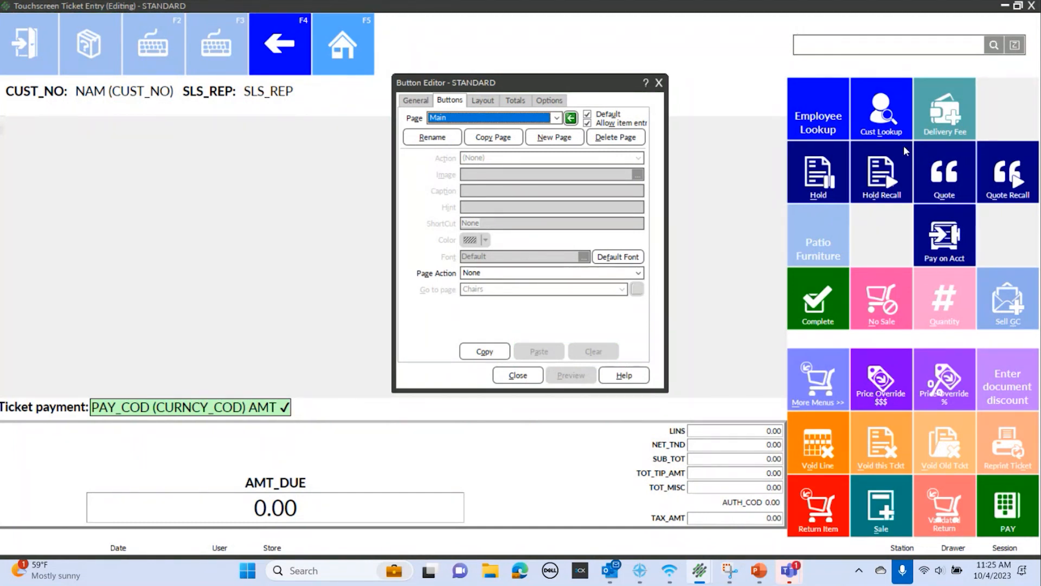
left_click(877, 247)
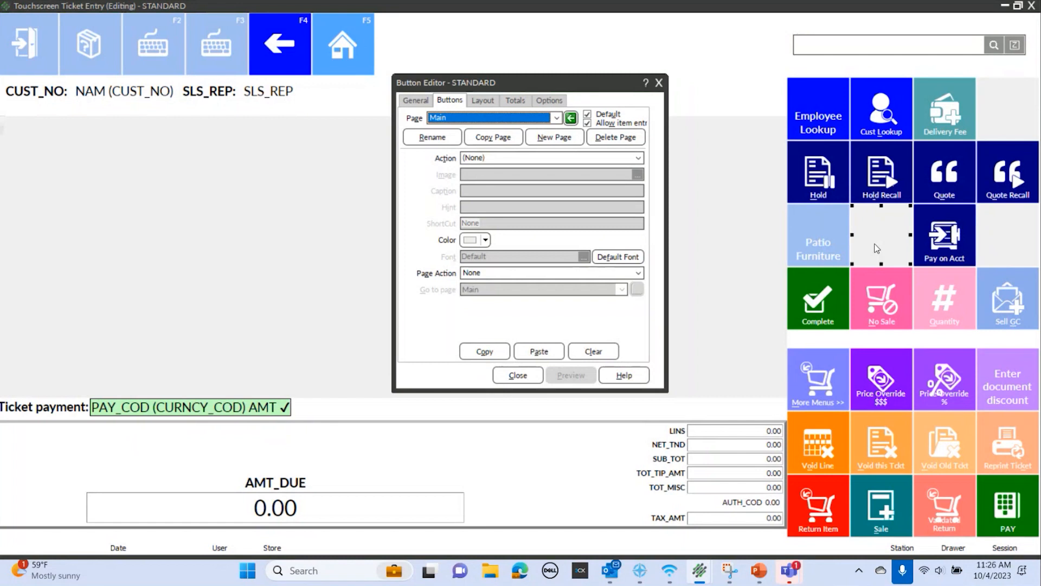
left_click(640, 158)
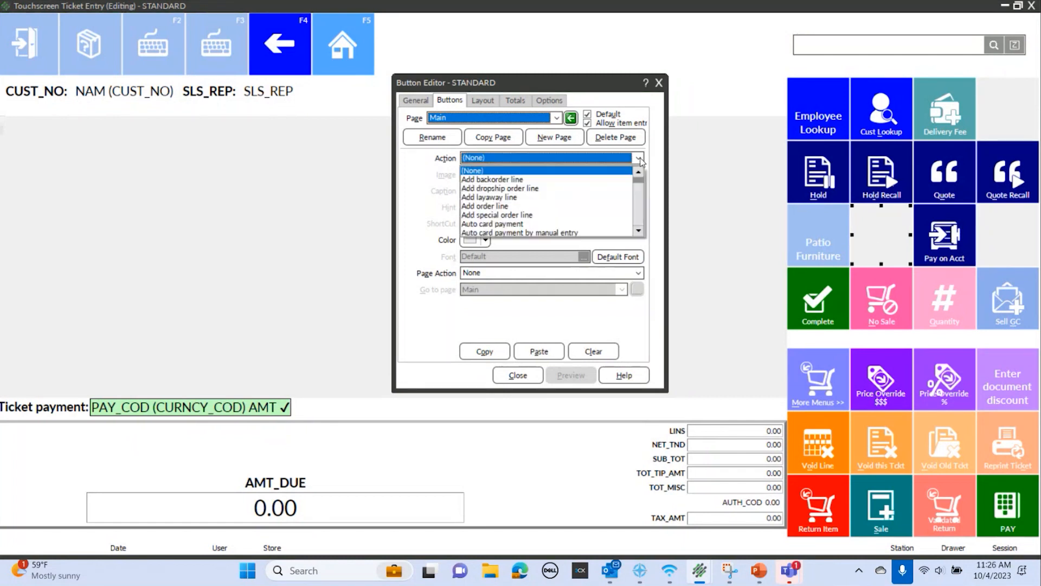
key("i")
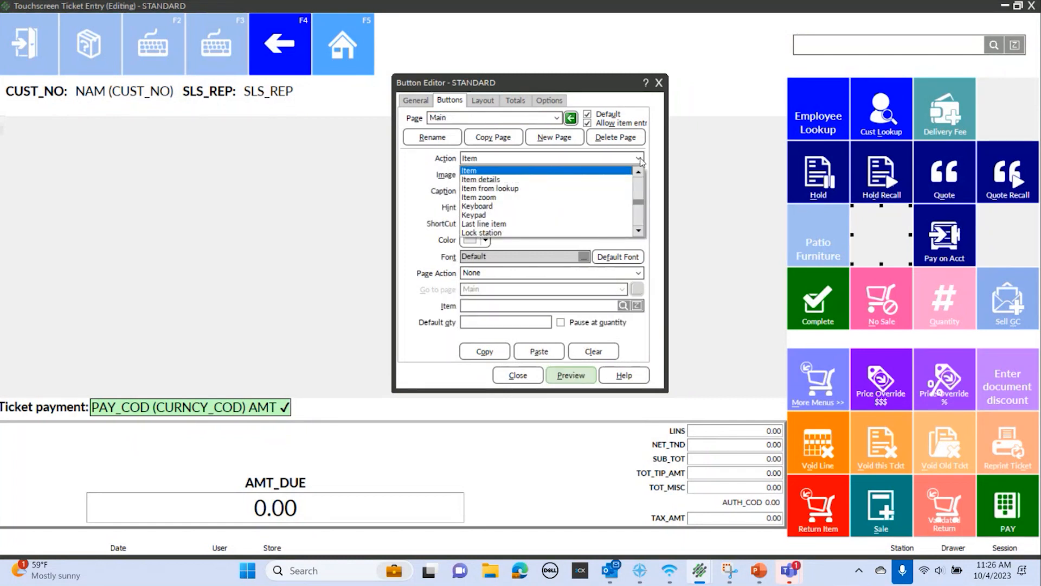
left_click(497, 172)
left_click(470, 172)
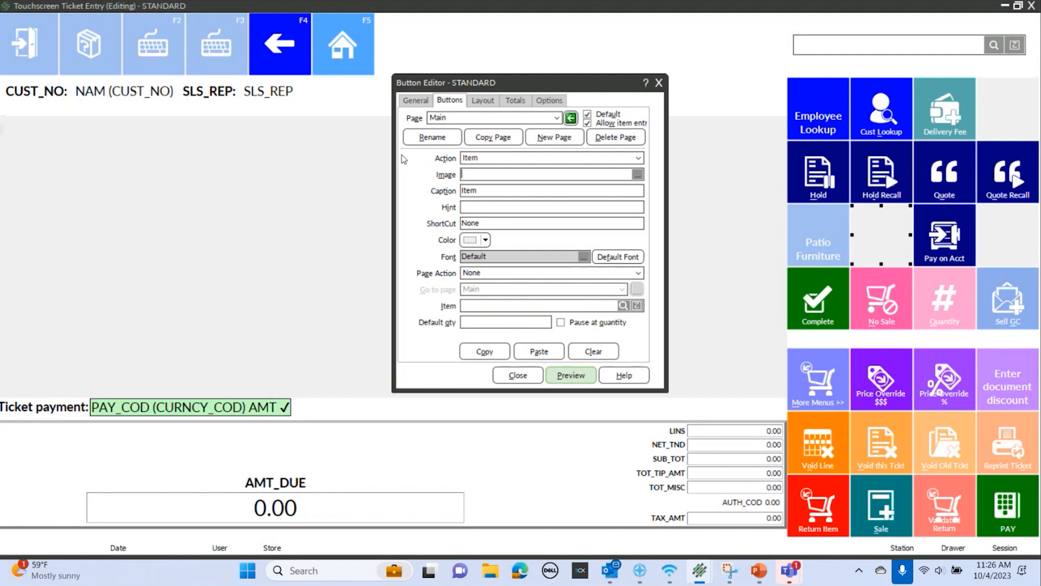
- Set the new item button's image to _1 Welcome from the Images folder
left_click(636, 175)
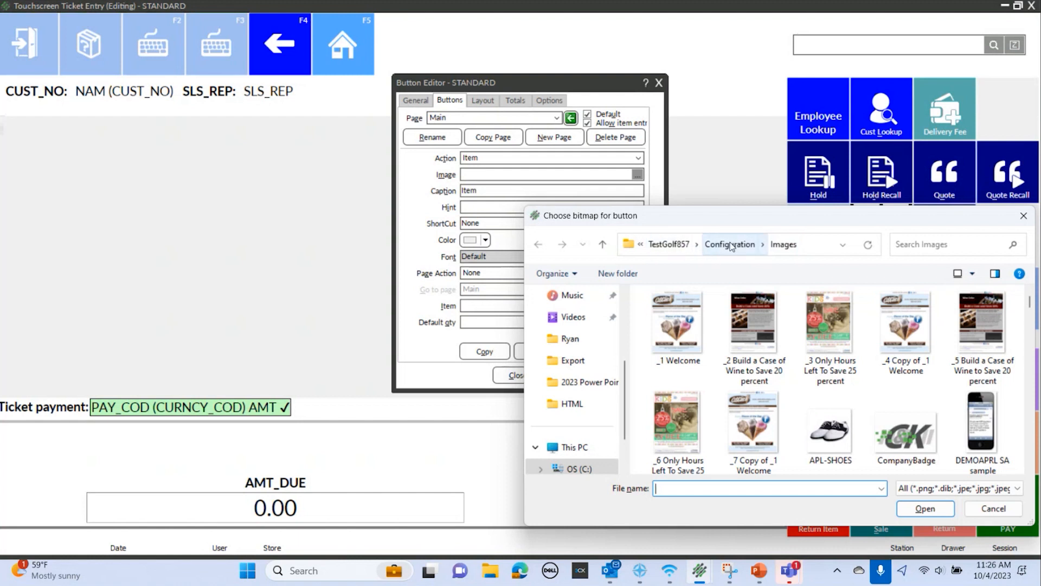
left_click(675, 323)
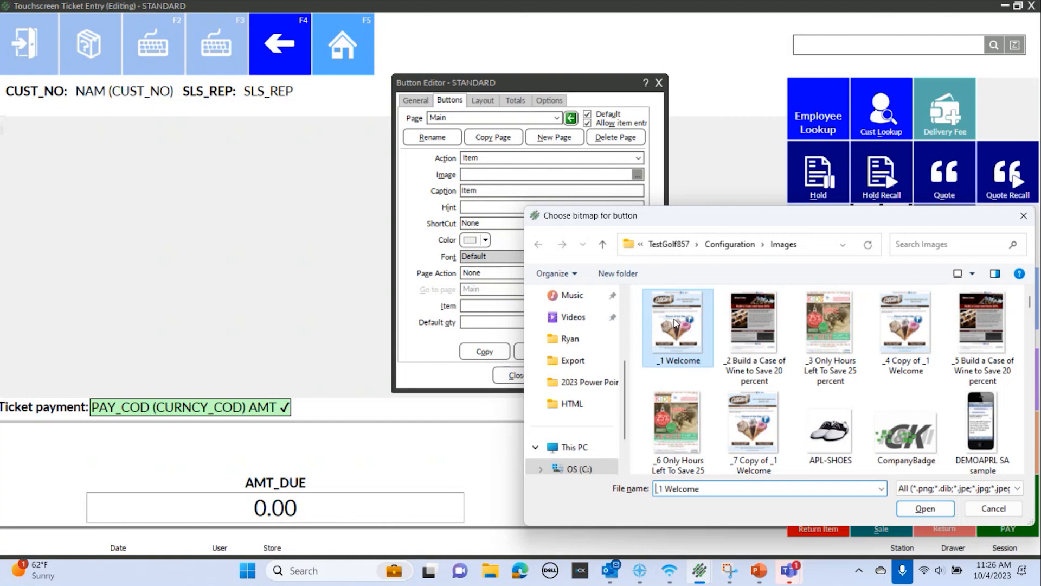
left_click(925, 509)
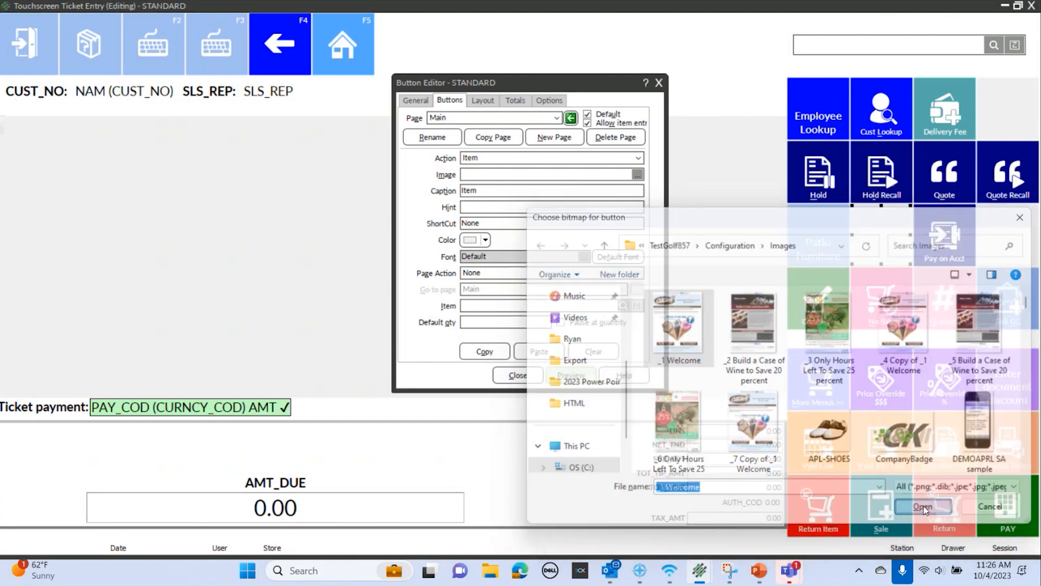
- Look up items by the keyword "ice cream" and assign the item ICECREAM to the button
left_click_drag(480, 190, 428, 186)
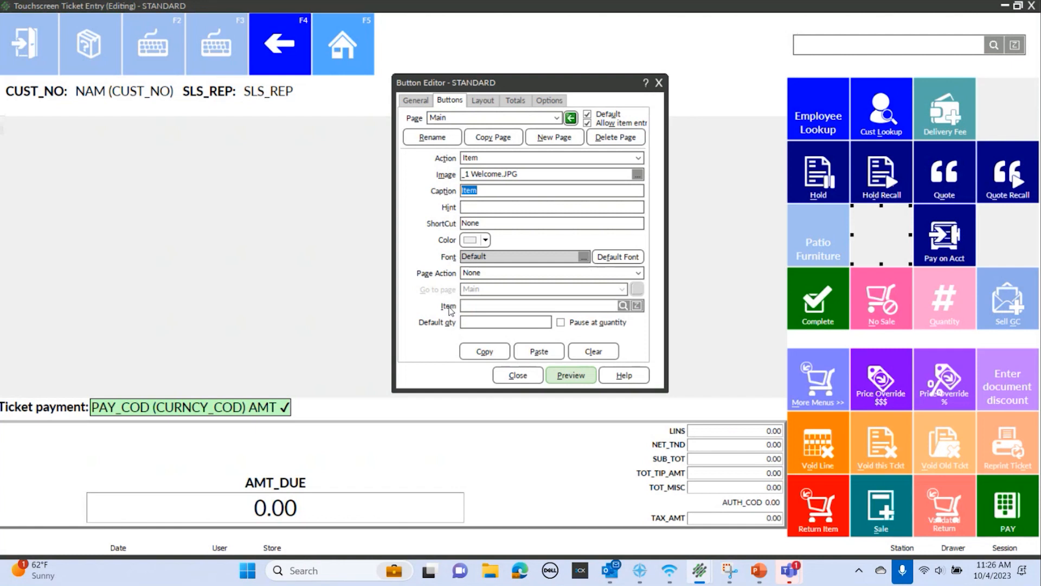
left_click(623, 306)
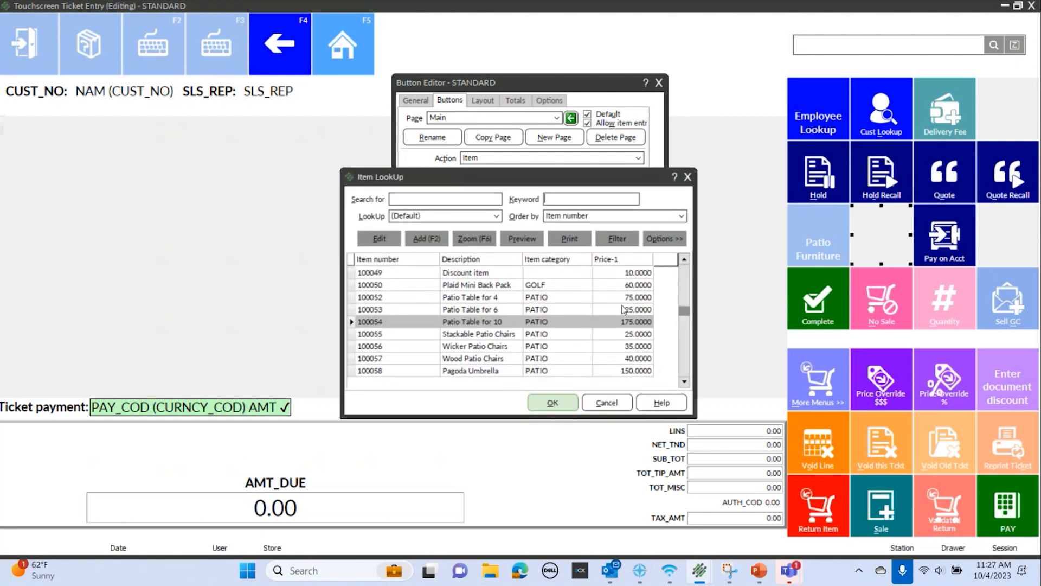
left_click(599, 197)
type("ice cream")
key("Return")
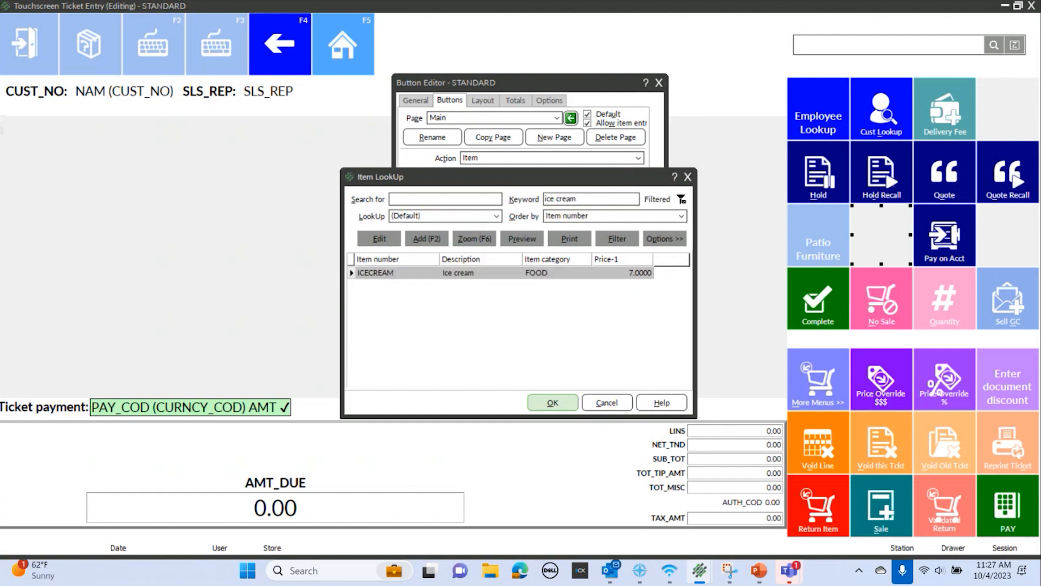
left_click(551, 403)
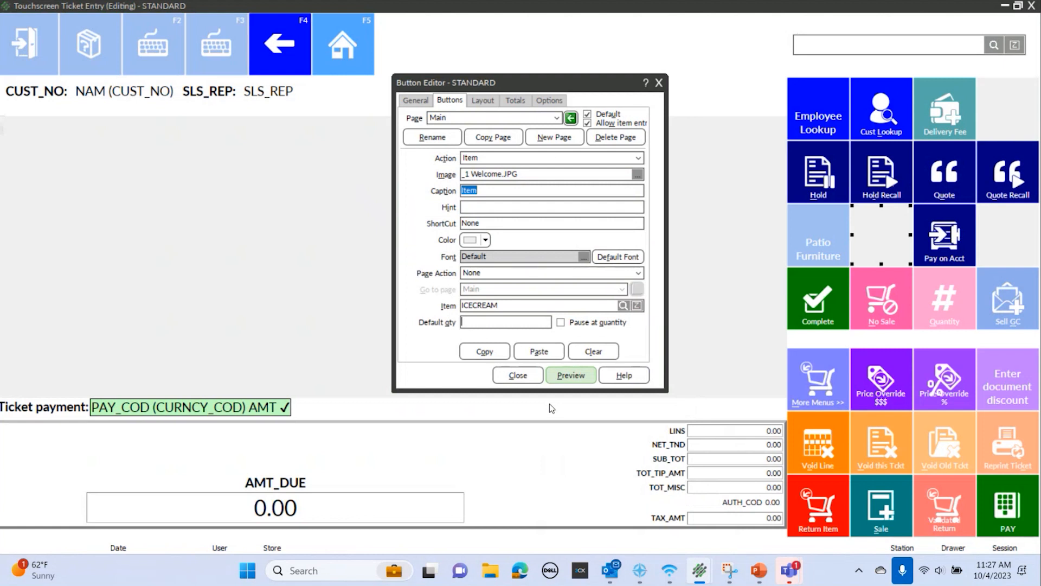
- Set the button's caption to "Ice Cream" and its hint to "Sell Ice Cream", and preview the button
double_click(491, 191)
type("Ice Cream")
key("Tab")
type("Sell Ice Cream")
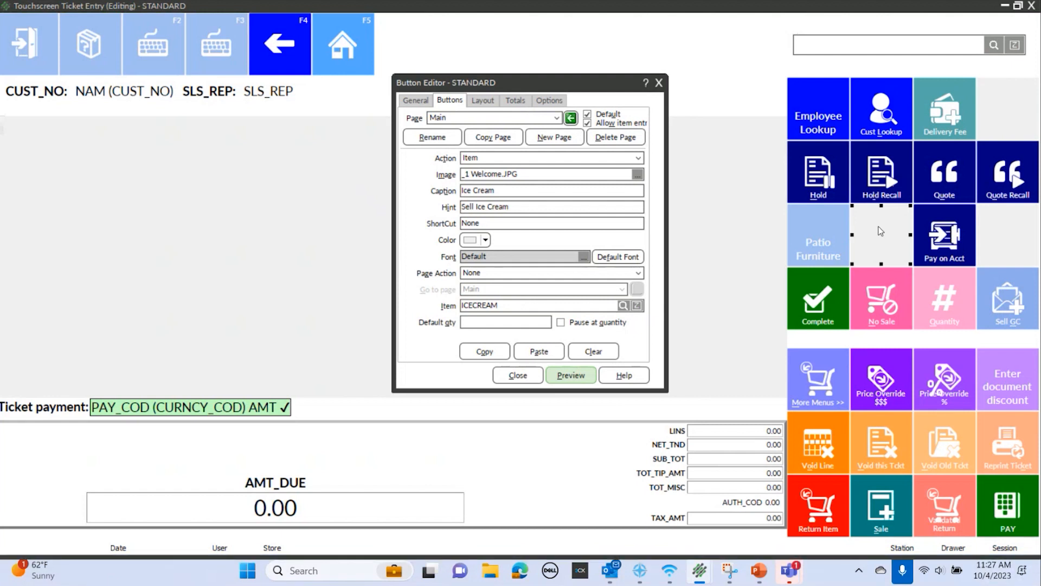
left_click(572, 375)
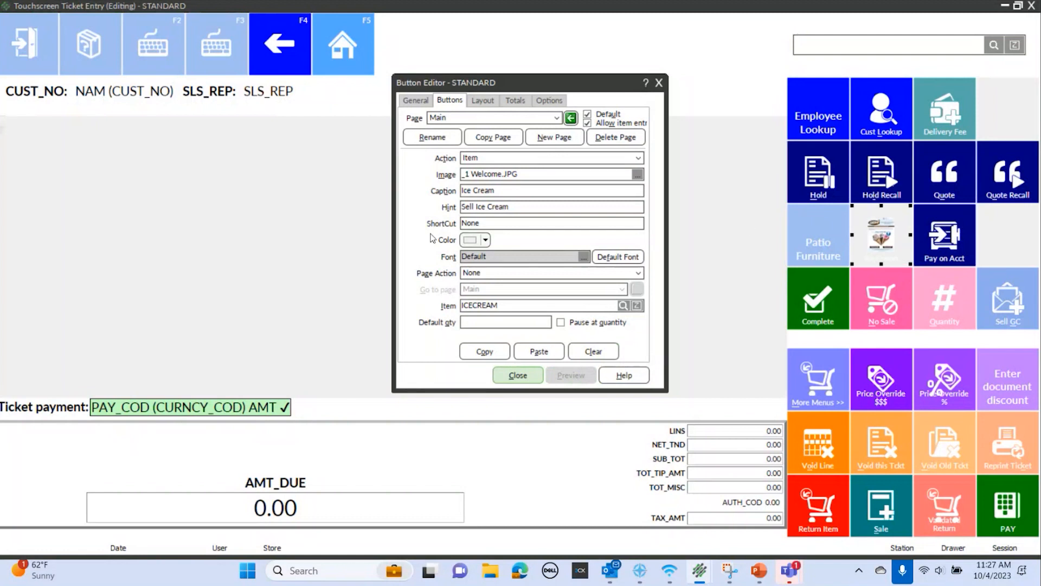
- Set the Ice Cream button's shortcut to F7
left_click(483, 224)
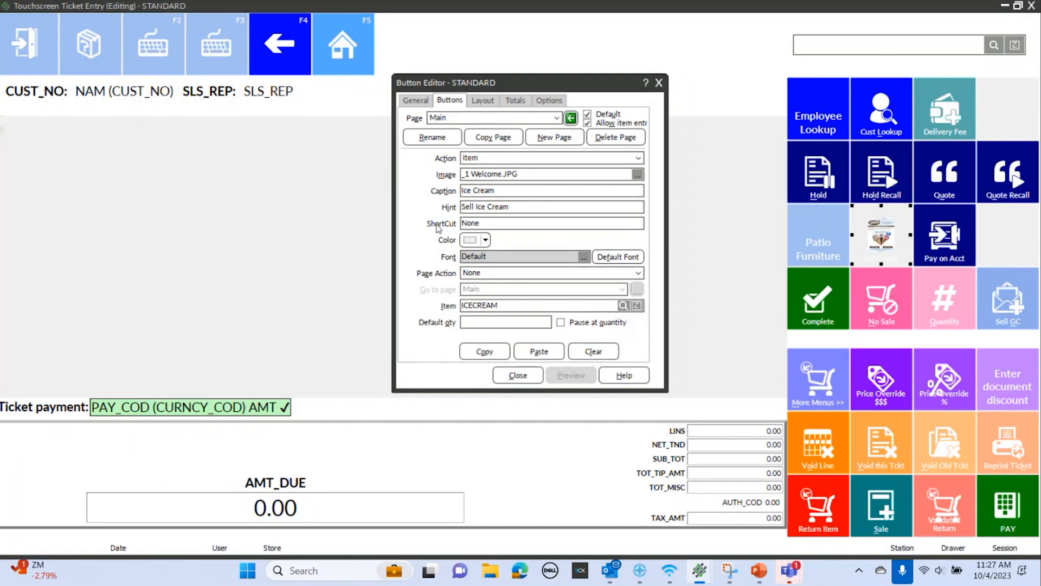
key("F7")
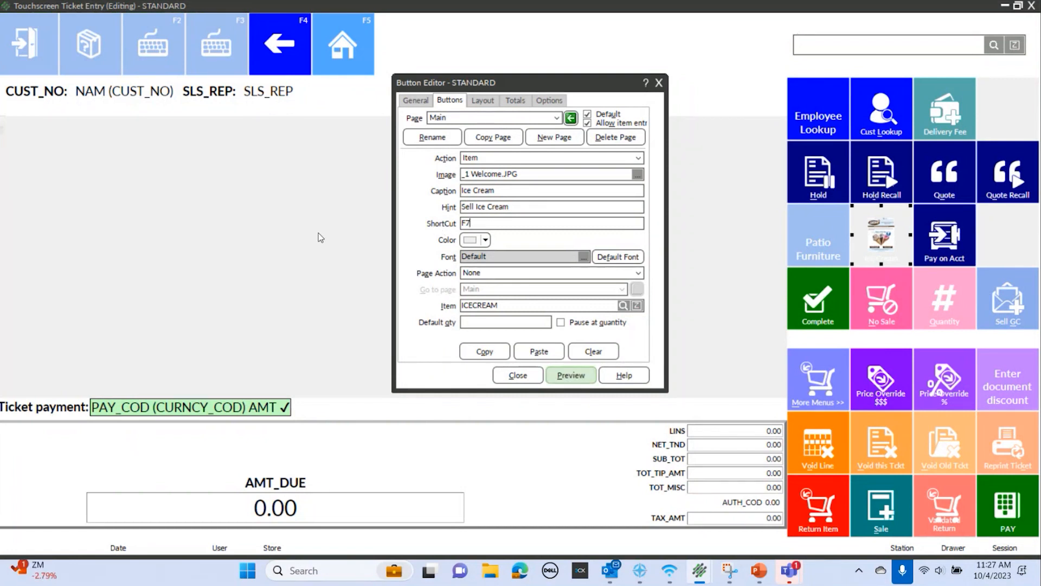
- Set the Ice Cream button's color to dark green and preview the button
left_click(576, 374)
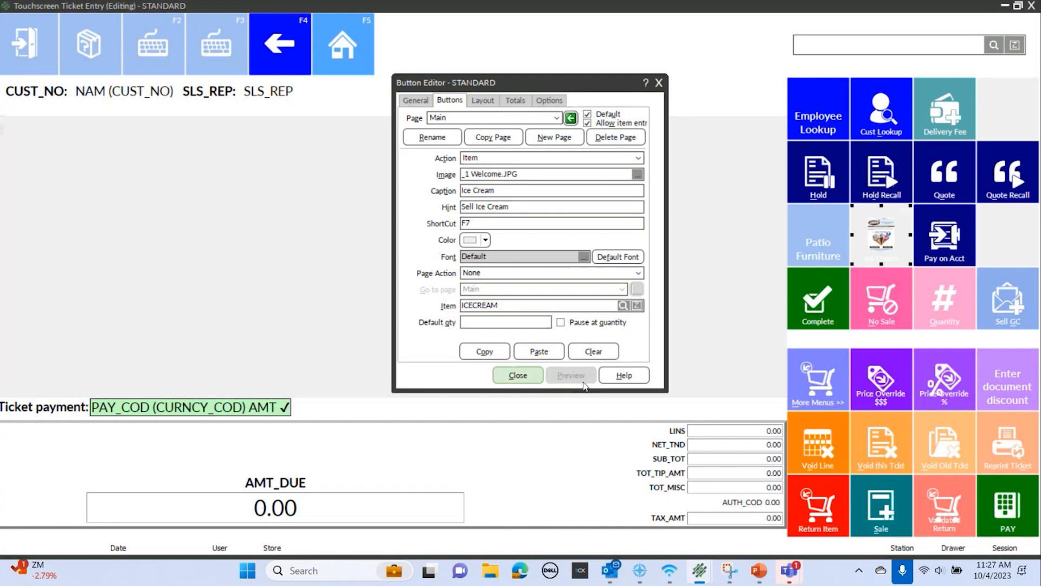
left_click(481, 224)
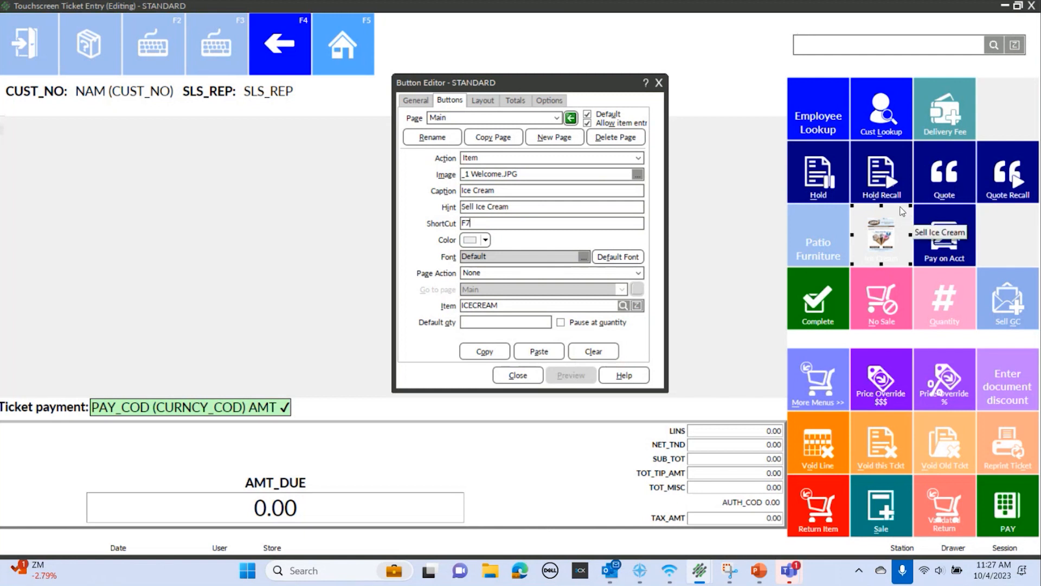
left_click(486, 240)
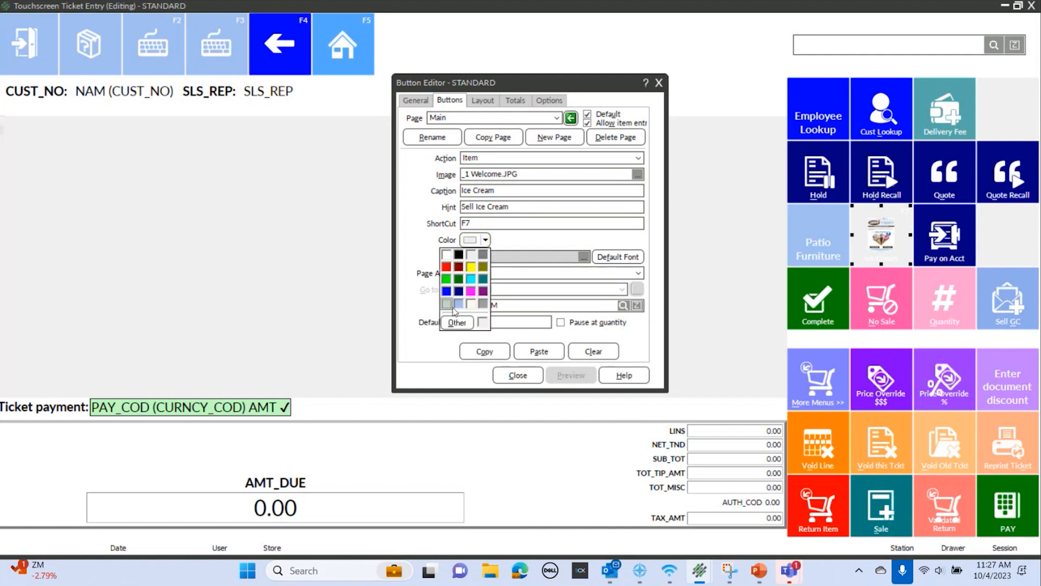
left_click(459, 279)
left_click(574, 377)
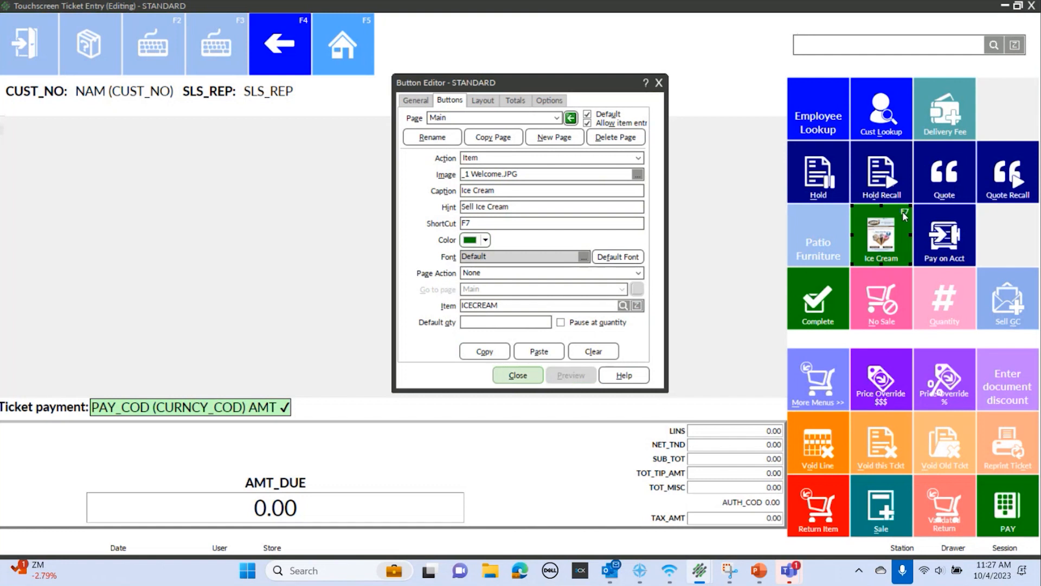
- Brighten the basic dark blue to a light blue (RGB 70, 163, 255) and add it to the button's custom colors
left_click(484, 240)
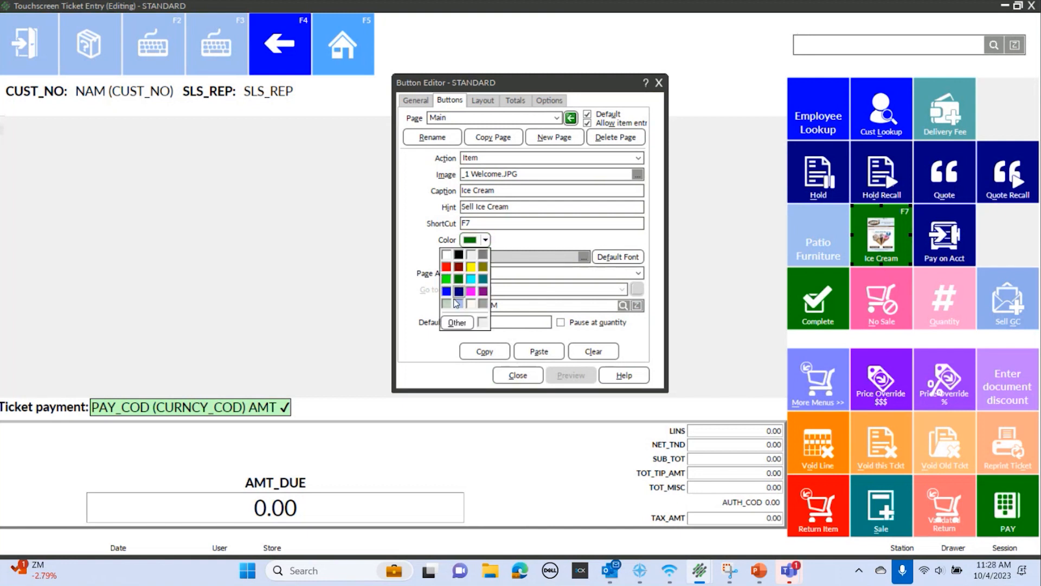
left_click(456, 322)
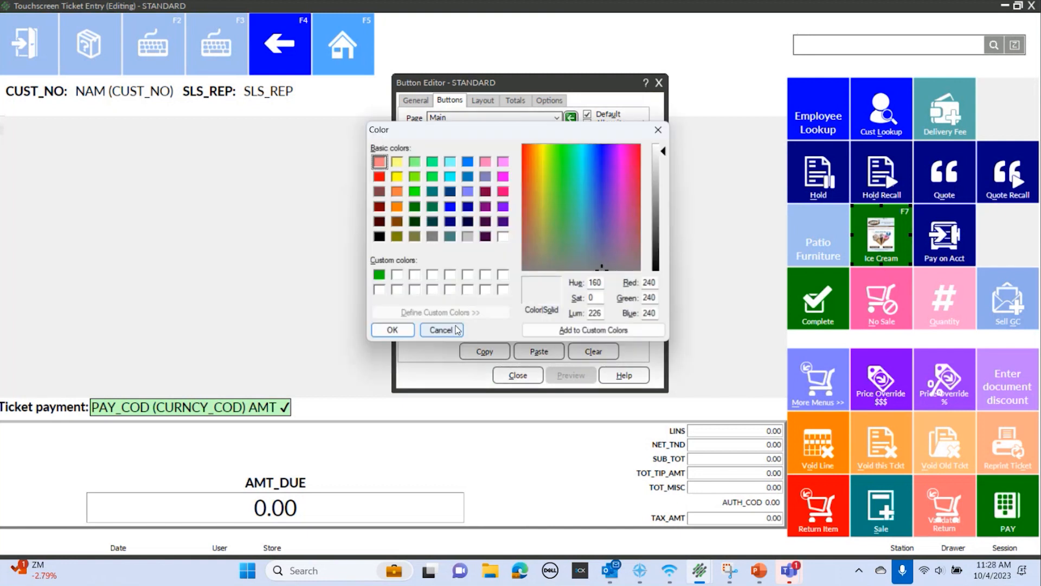
left_click(453, 193)
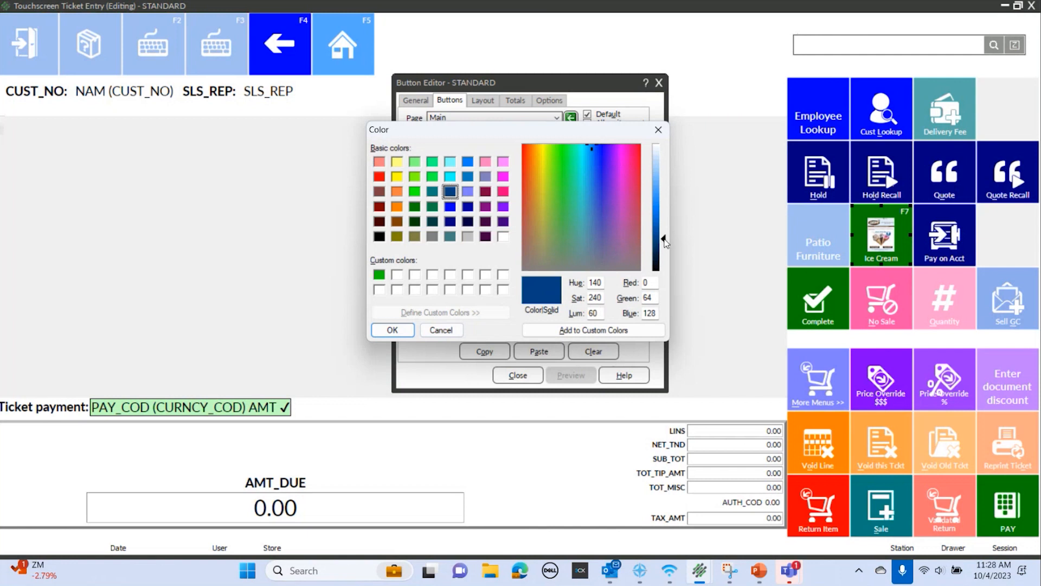
left_click_drag(665, 243, 662, 190)
left_click(567, 331)
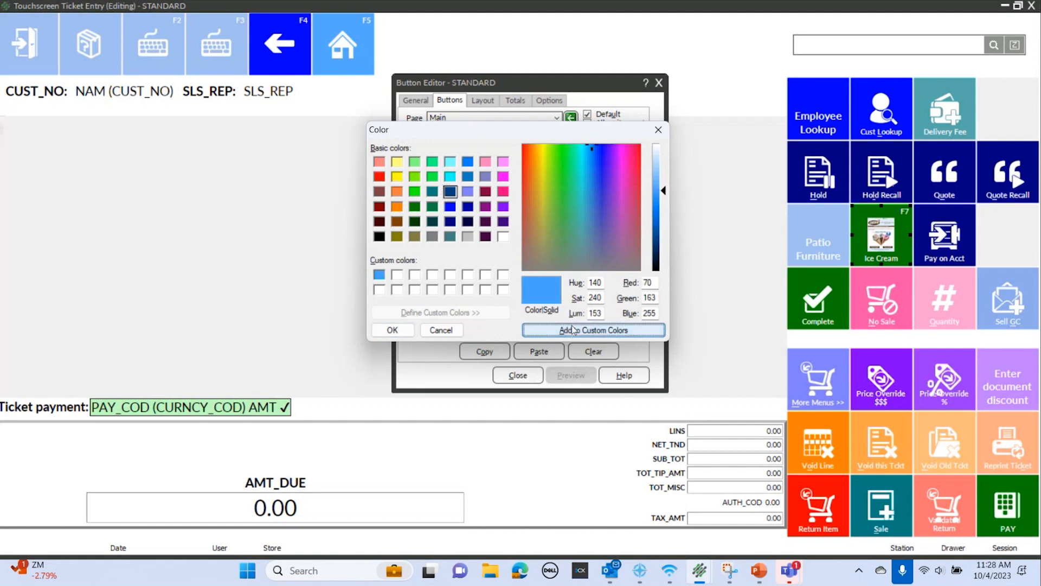
- Add the basic muted teal (RGB 64, 128, 128) to the custom colors and select the next empty custom slot
left_click(450, 242)
key("space")
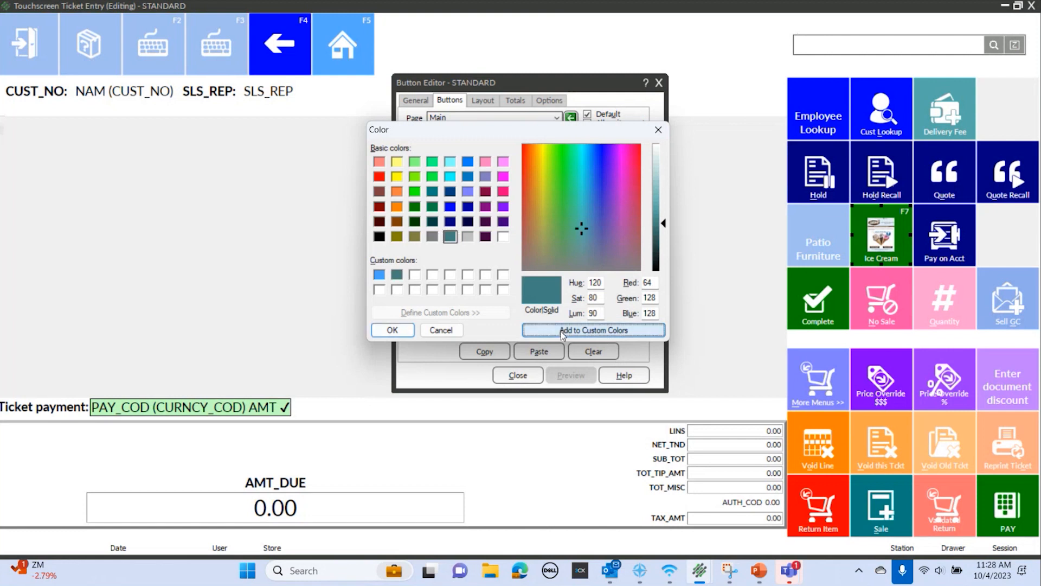
left_click(414, 276)
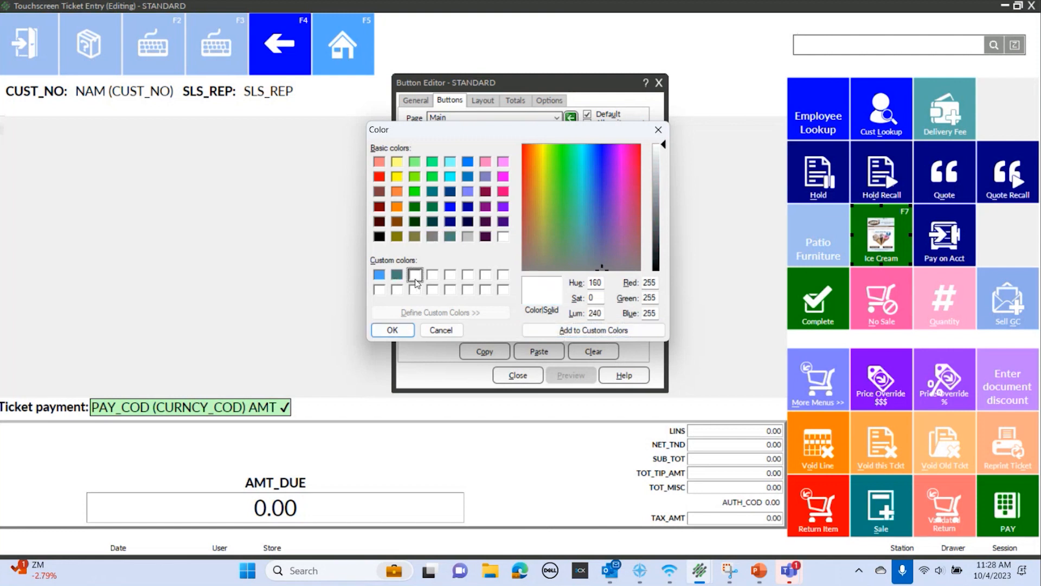
left_click(417, 238)
left_click(574, 332)
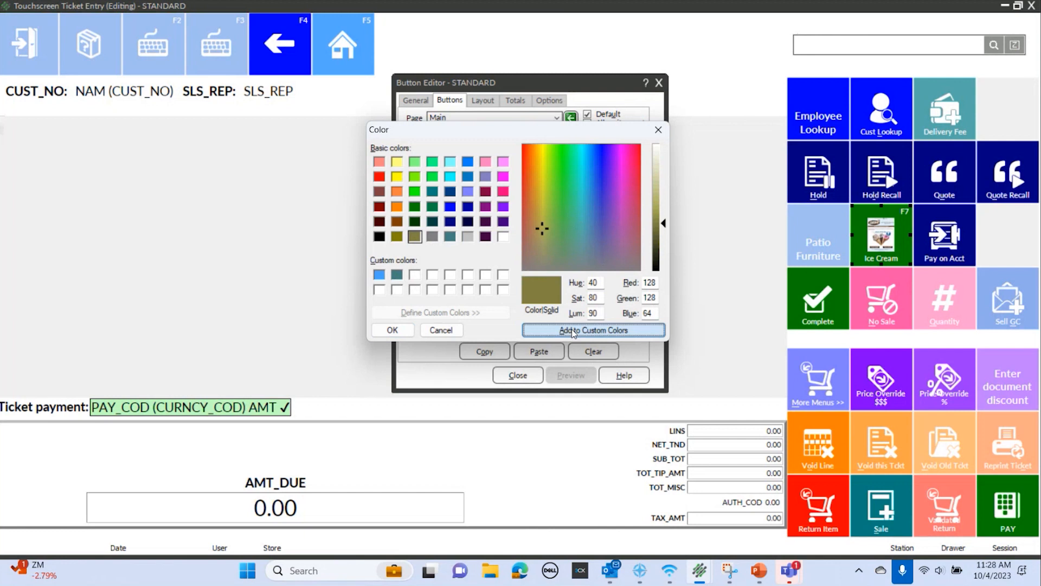
left_click(660, 132)
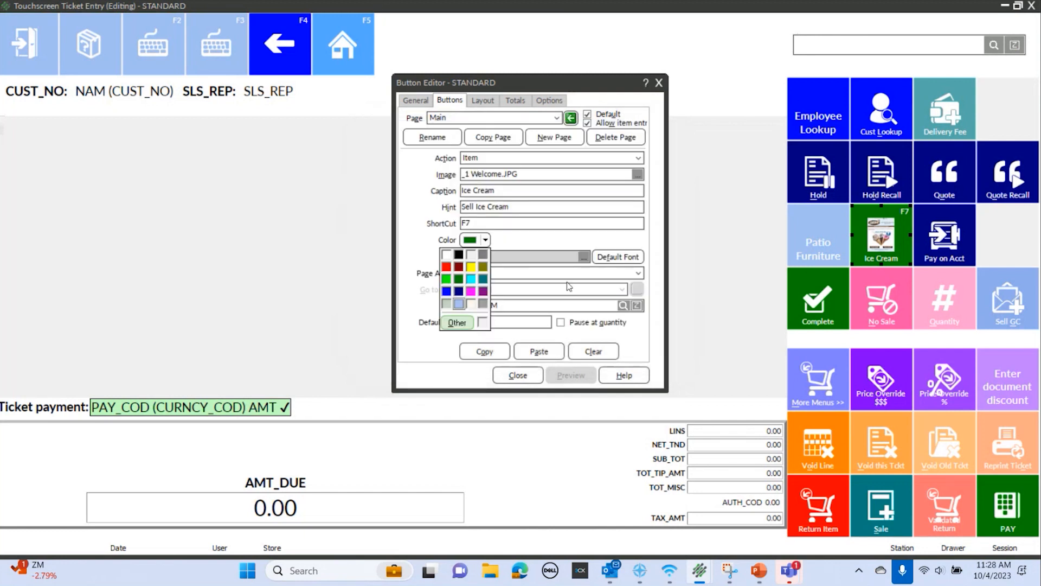
left_click(556, 247)
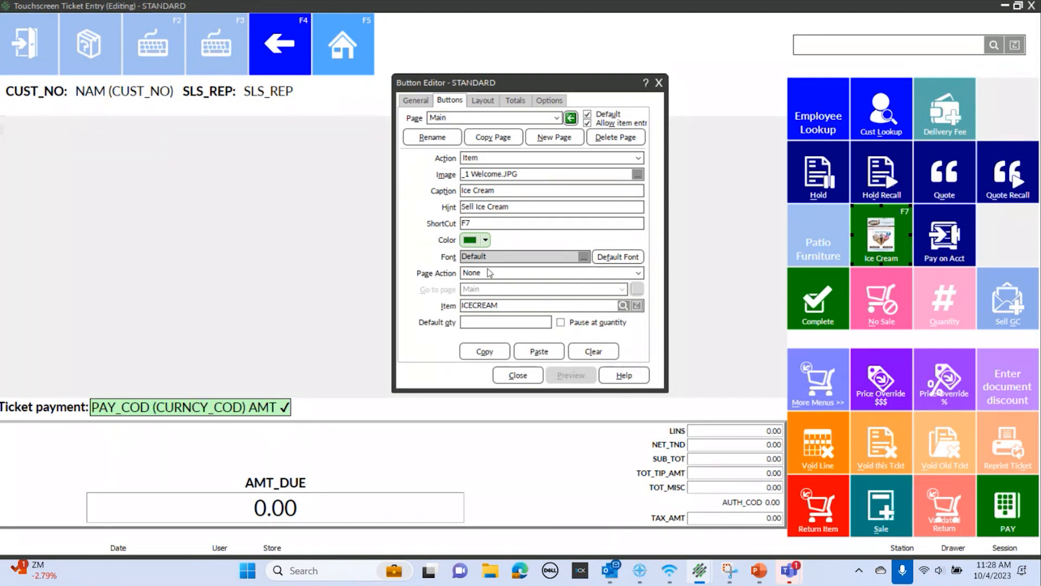
- Check the layout's default button fonts, and set the Ice Cream button's own font to bold, size 12
left_click(415, 100)
left_click(472, 99)
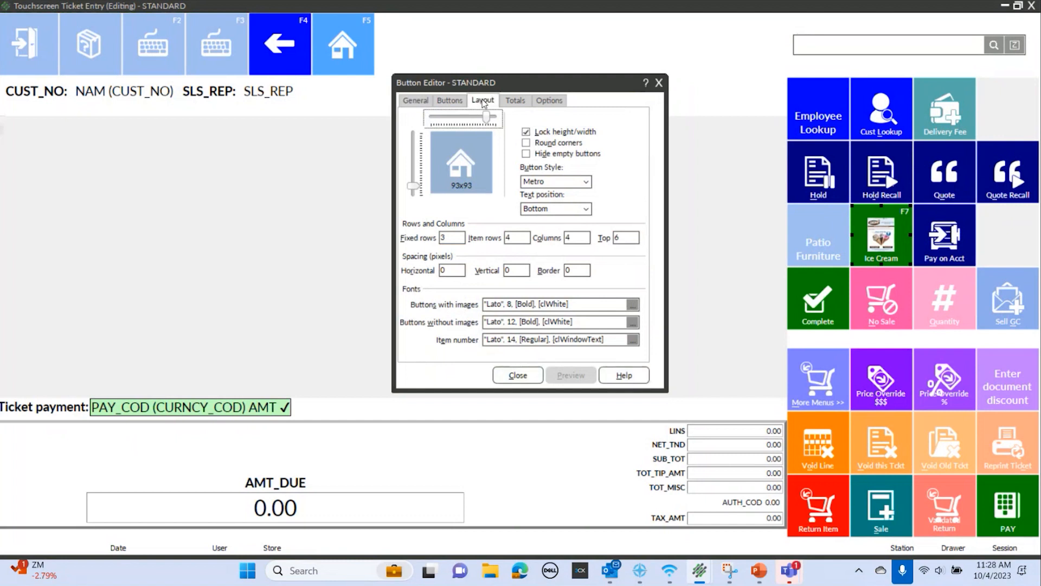
left_click(450, 100)
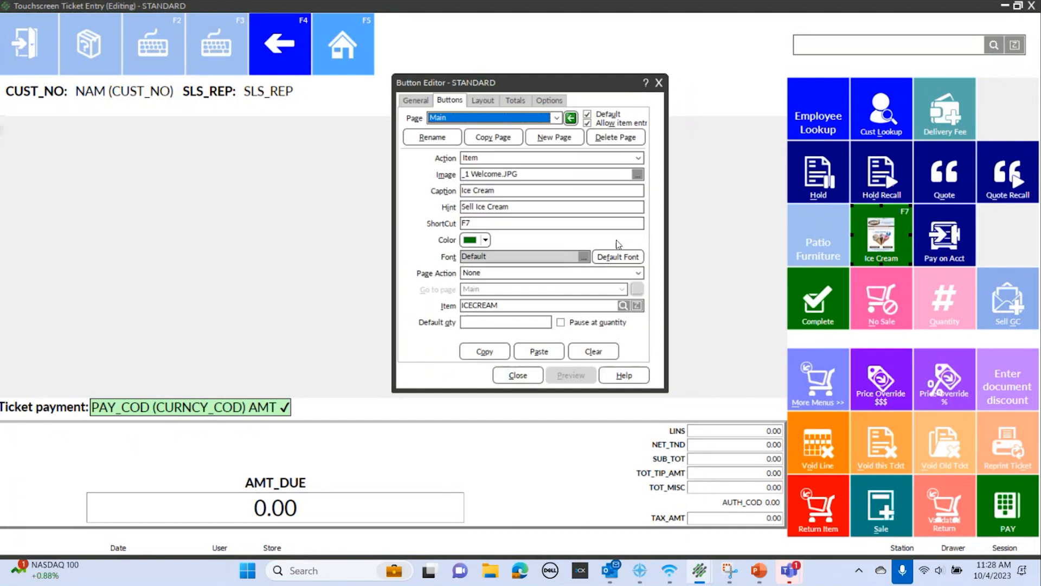
left_click(583, 257)
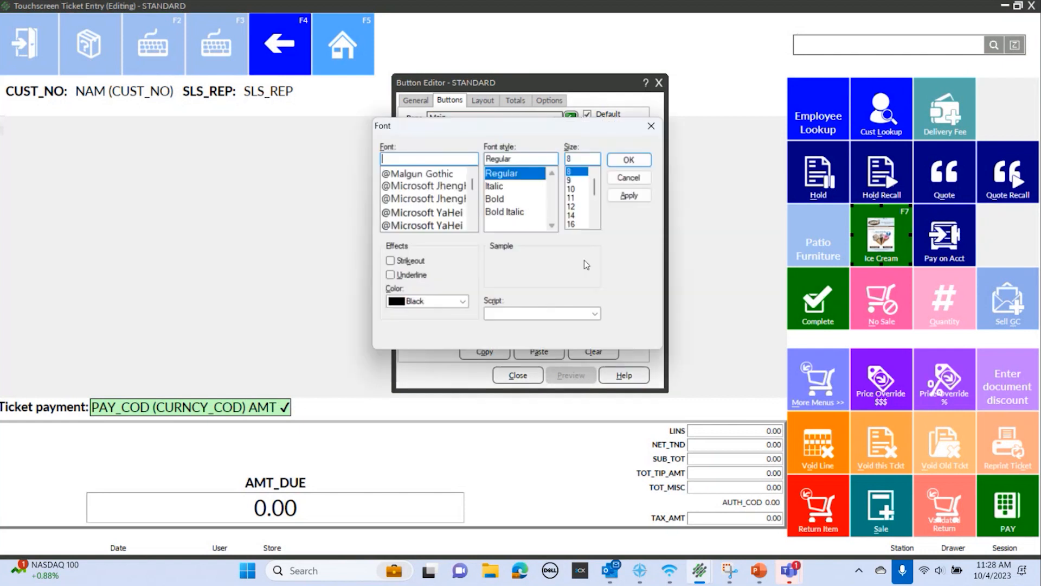
left_click(497, 200)
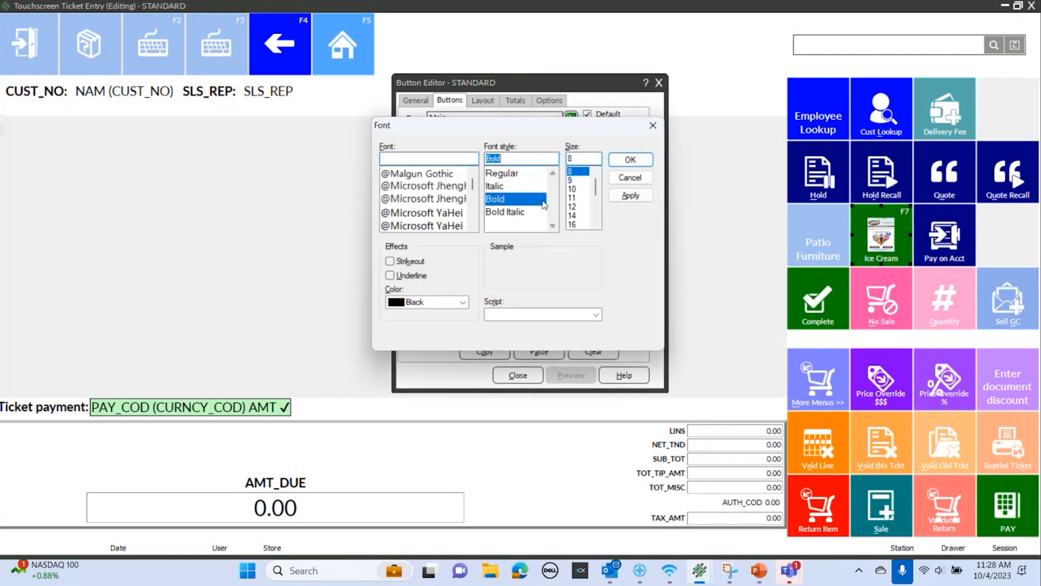
left_click(573, 207)
left_click(620, 160)
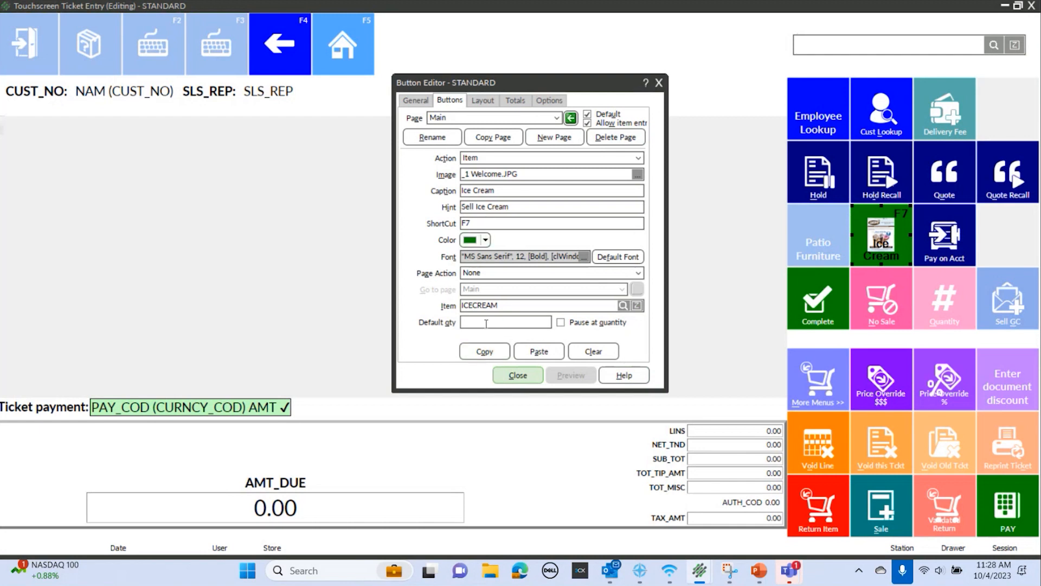
- Enable Pause at quantity for the Ice Cream button and set its default quantity to 2
left_click(561, 323)
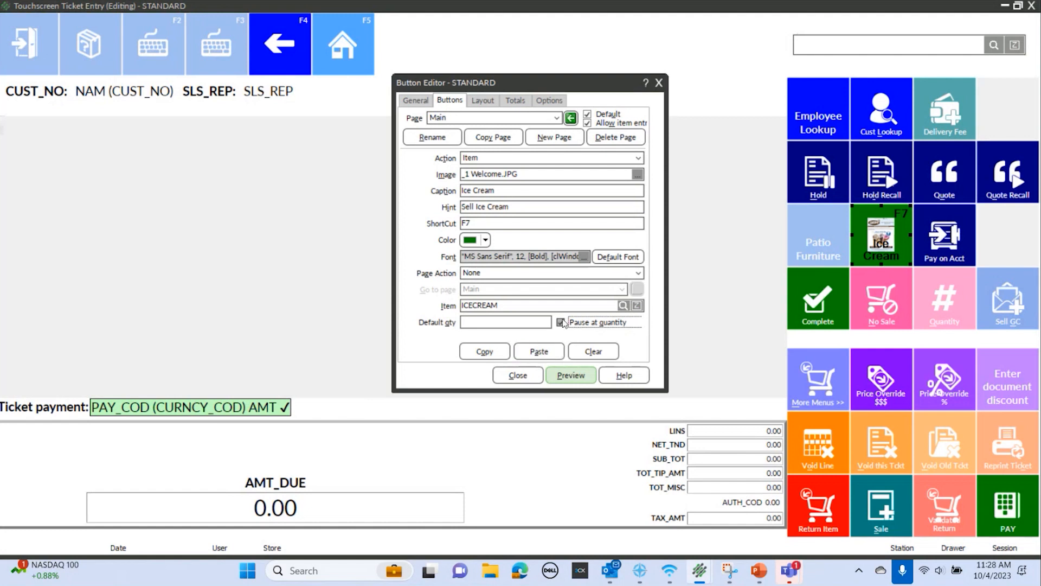
left_click(473, 323)
type("2")
- Load the saved button layout from the configuration file Golf Store 10 4 23 1.xml
left_click(482, 101)
left_click(578, 352)
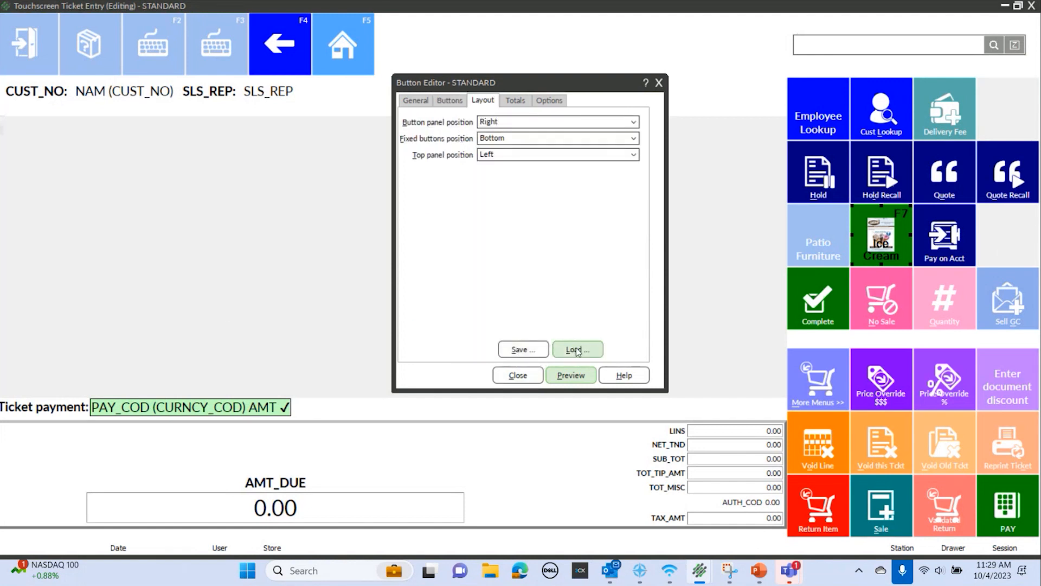
left_click(579, 286)
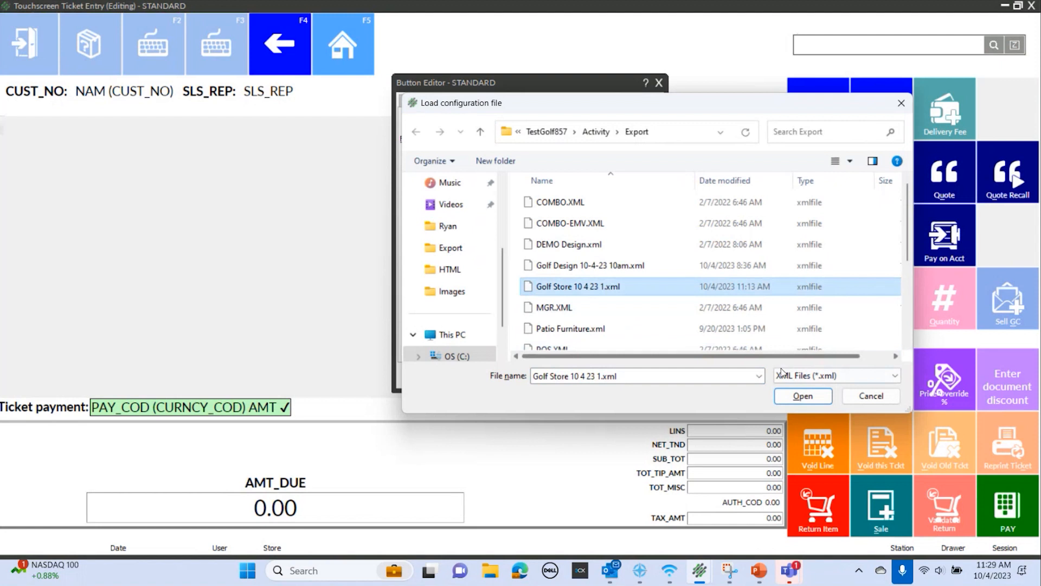
left_click(802, 397)
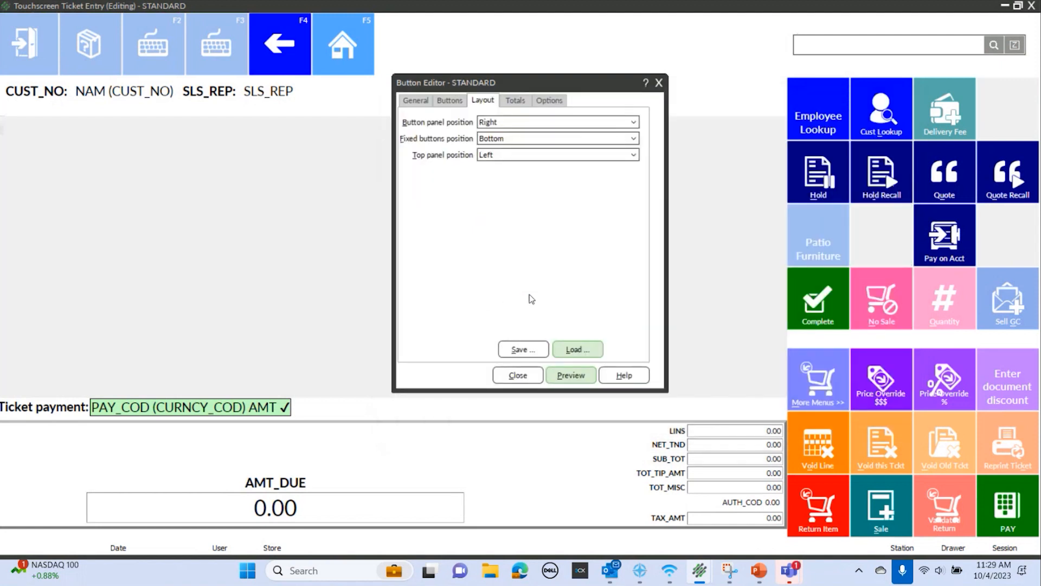
- Try to preview the button settings of the loaded layout and close the Button Editor
left_click(450, 100)
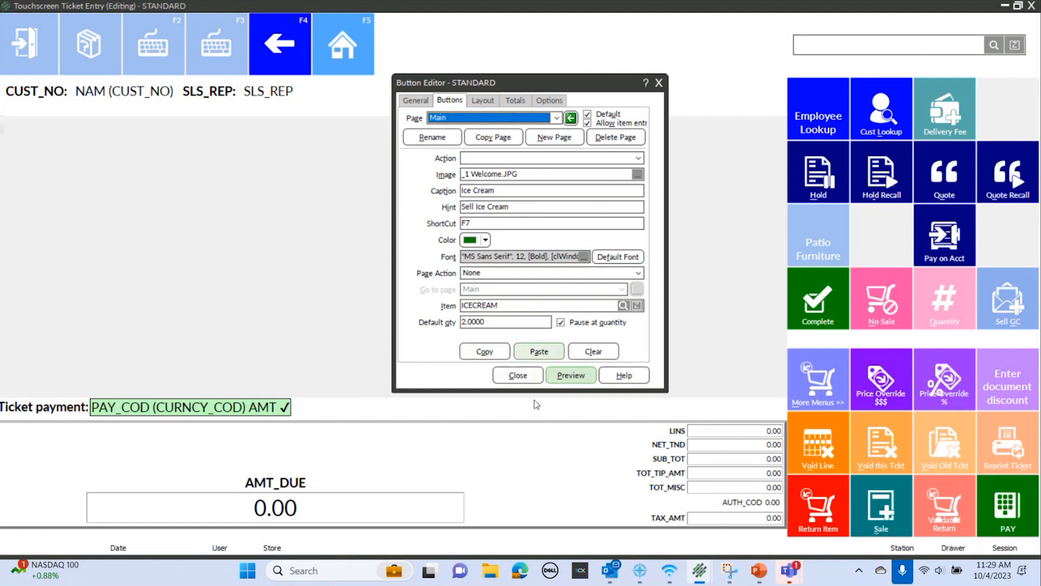
left_click(579, 376)
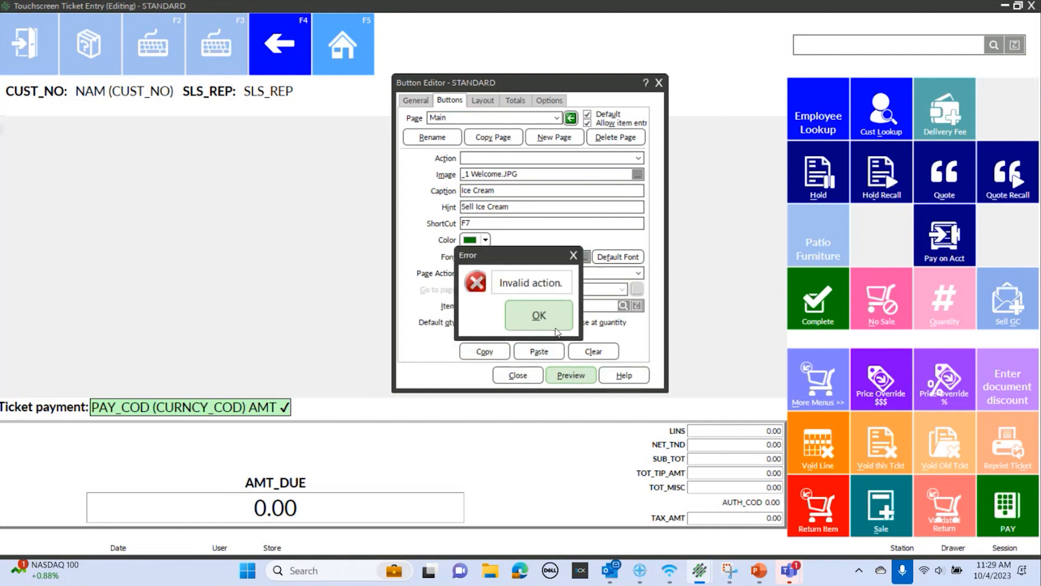
left_click(537, 315)
left_click(660, 83)
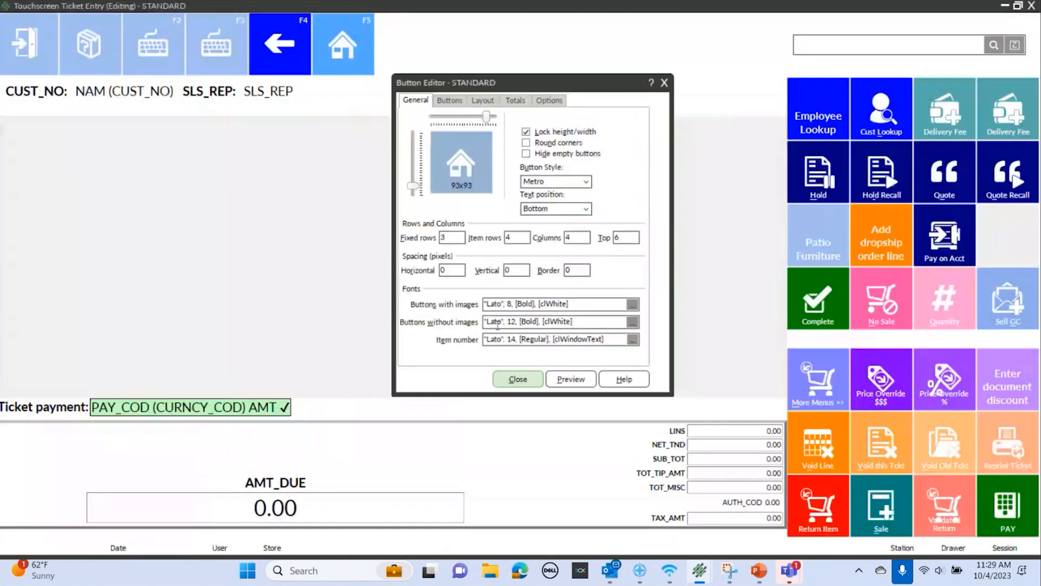
- Reload Golf Store 10 4 23 1.xml as the layout configuration in the reopened Button Editor
left_click(483, 100)
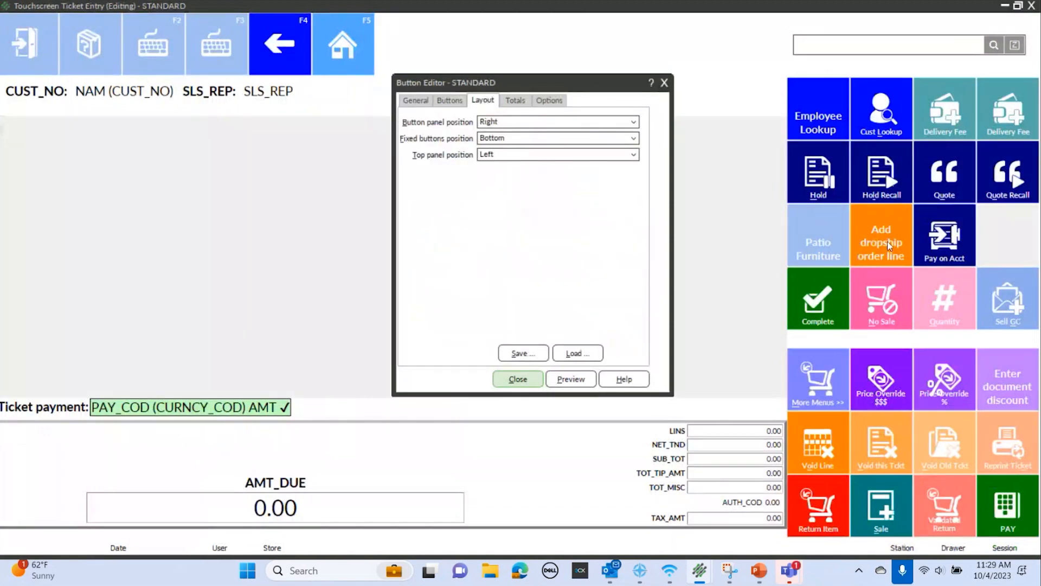
left_click(598, 353)
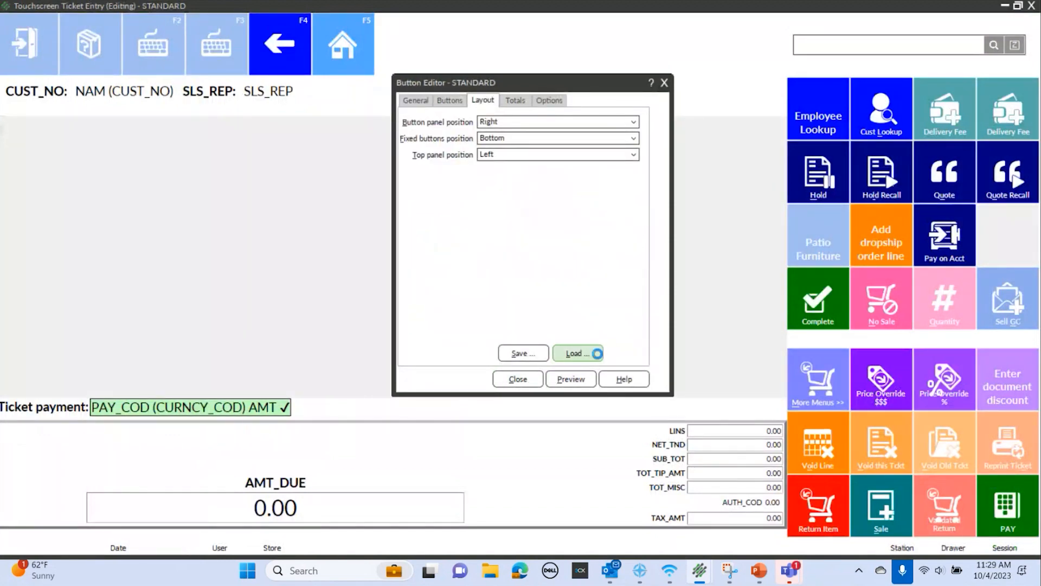
double_click(578, 287)
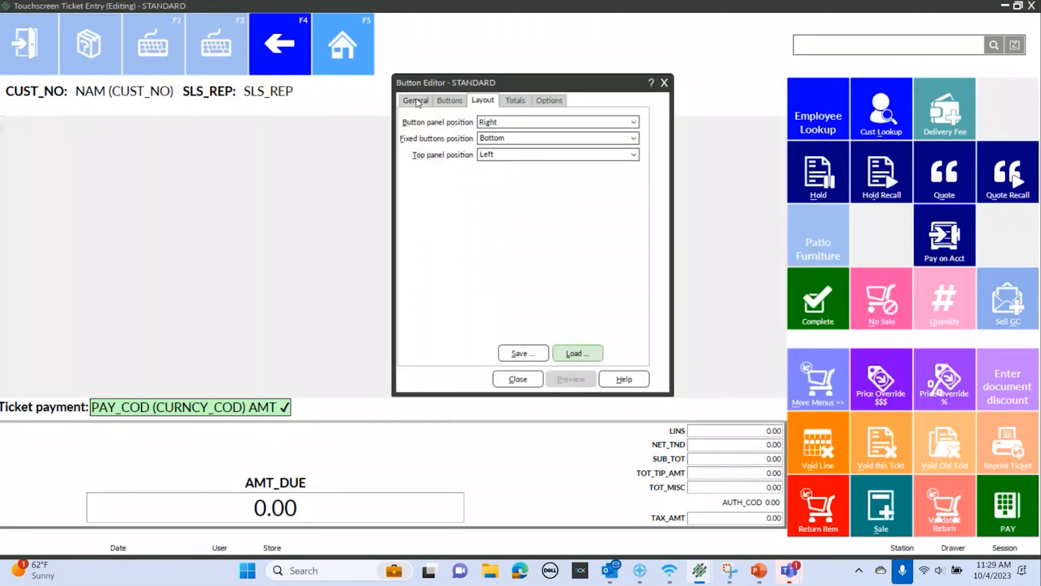
- Examine the Patio Furniture button's settings on the Main page, and view the naming prompt for a new page without creating one
left_click(450, 100)
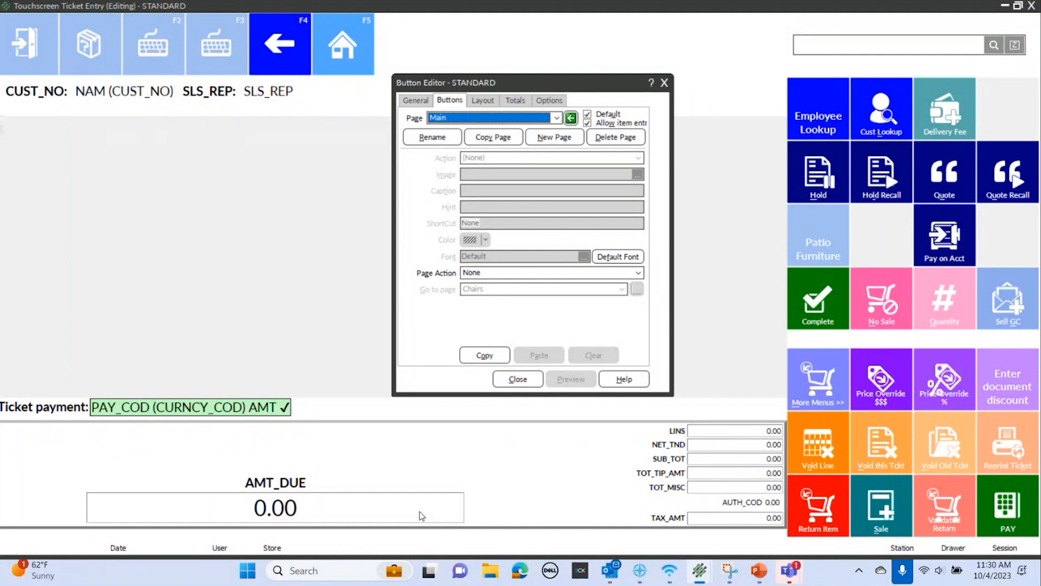
left_click(819, 247)
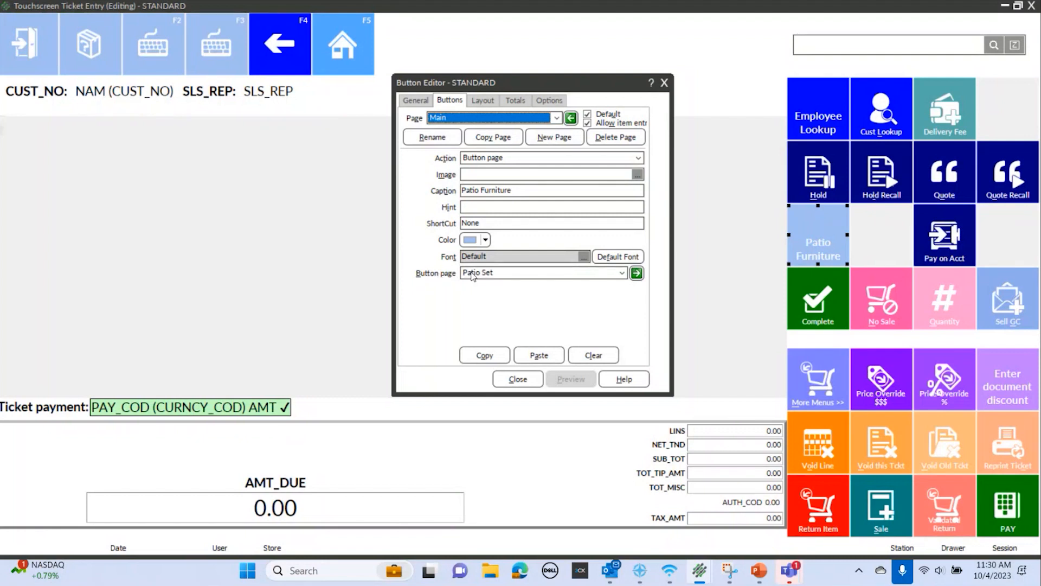
left_click(558, 139)
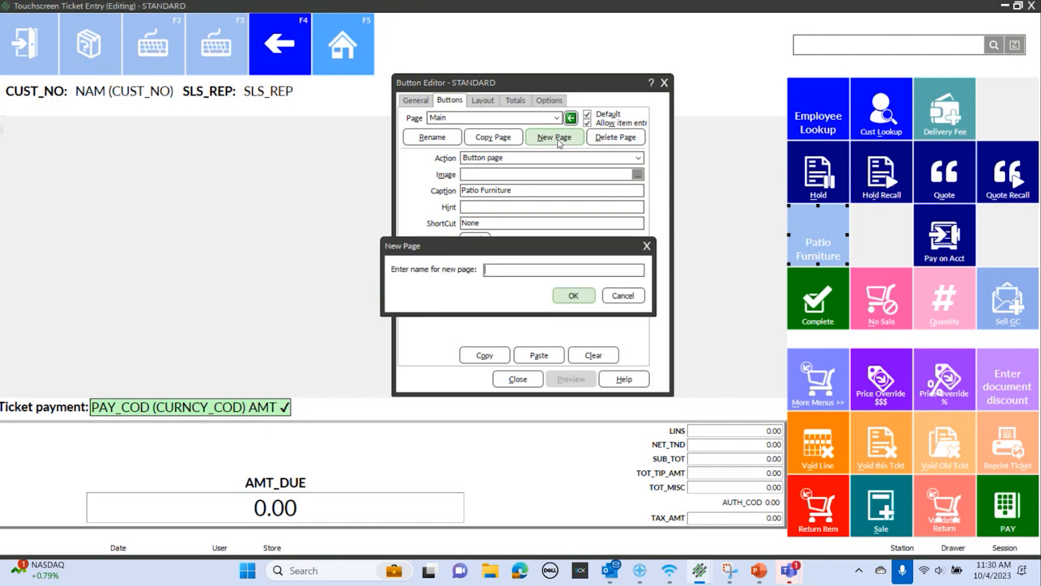
left_click(632, 297)
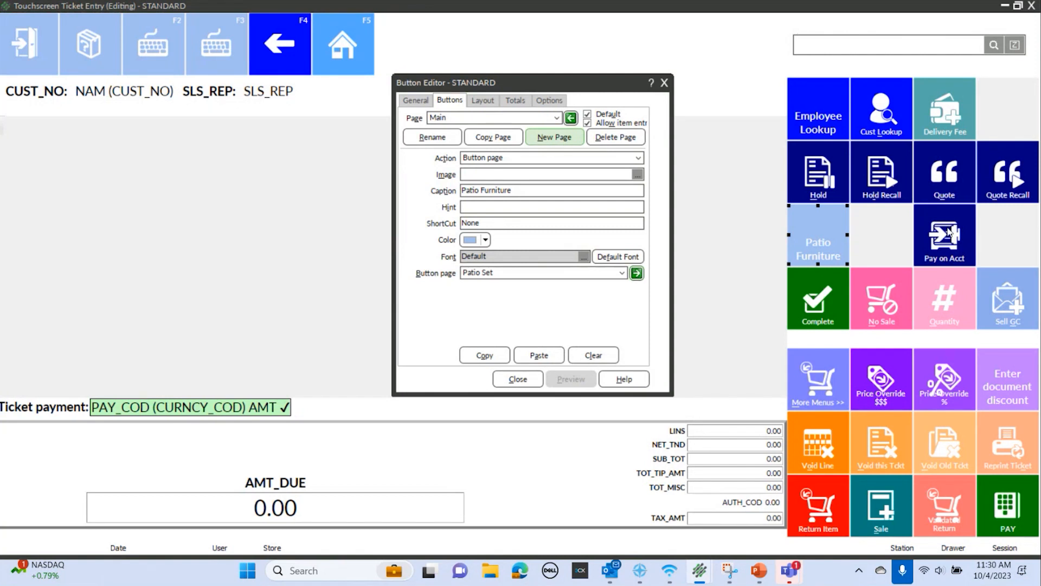
- Follow the Patio Furniture button through Patio Set to the Tables page, examine its Patio Sets button, and return to Patio Set
left_click(637, 272)
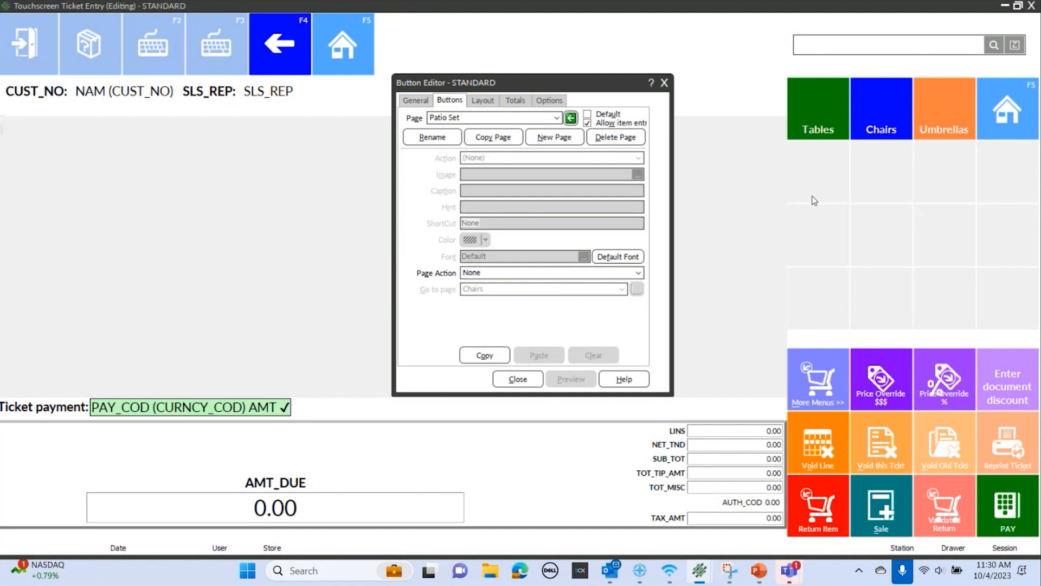
left_click(818, 109)
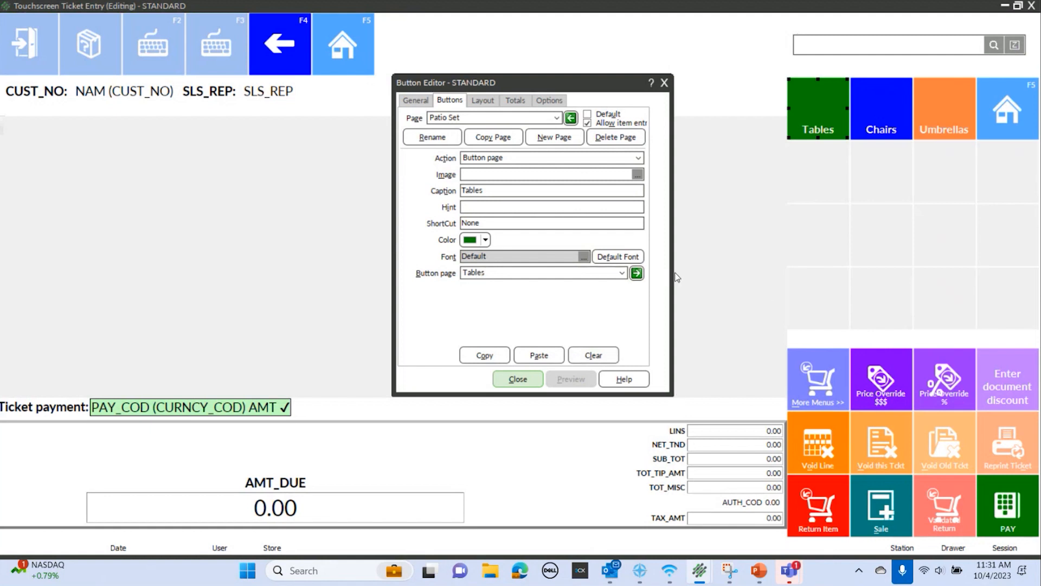
left_click(637, 274)
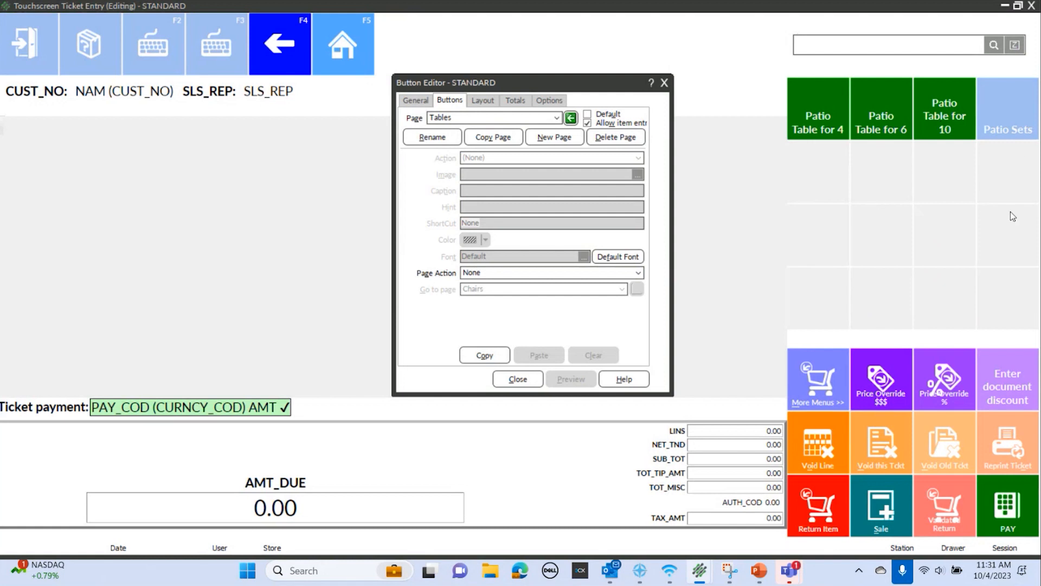
left_click(1017, 106)
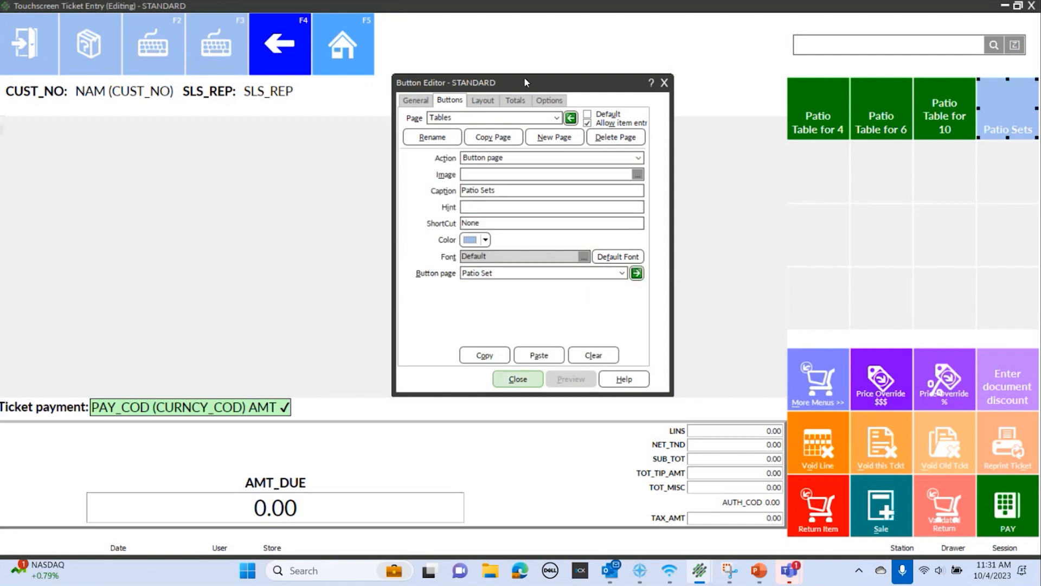
left_click(571, 118)
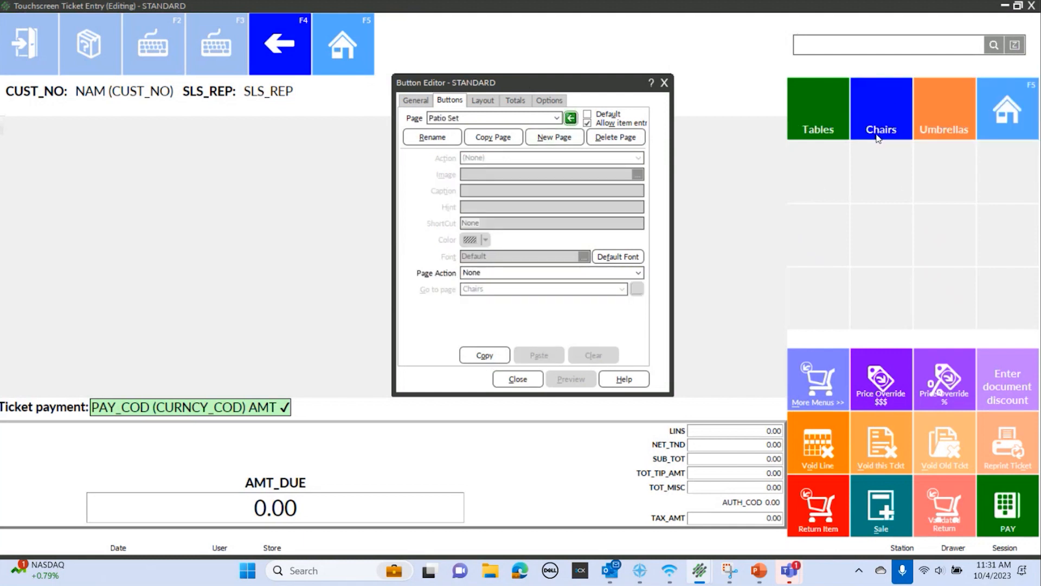
- Open the Chairs page from its Patio Set button, examine its Patio Sets link button, and go back to Patio Set
left_click(886, 116)
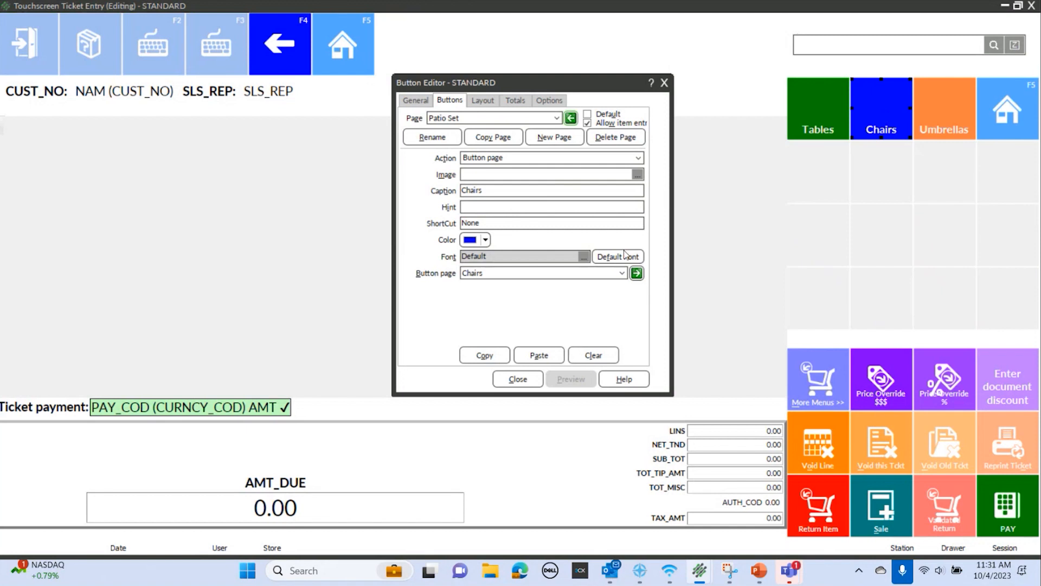
left_click(637, 274)
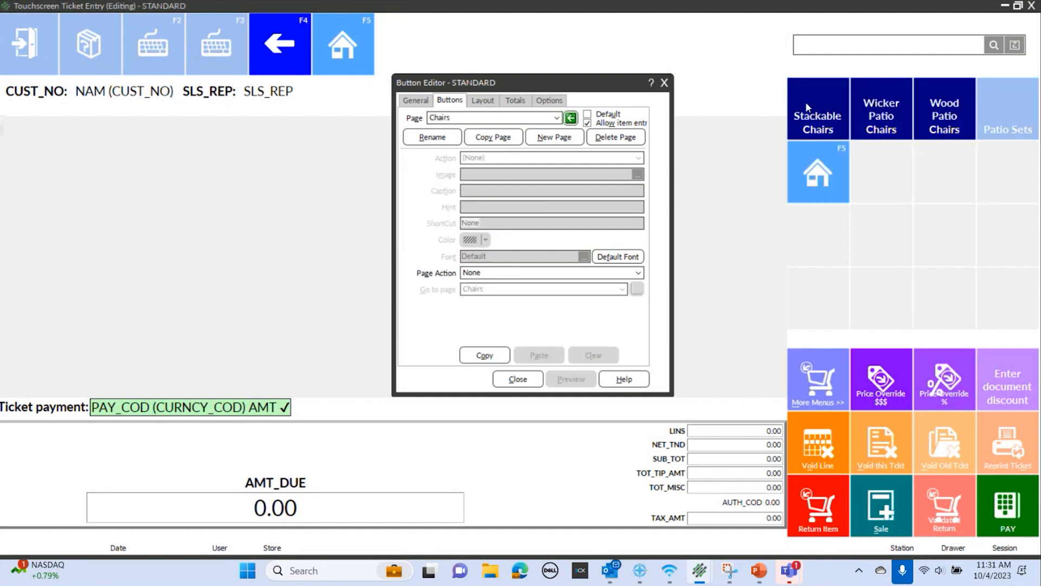
left_click(1010, 110)
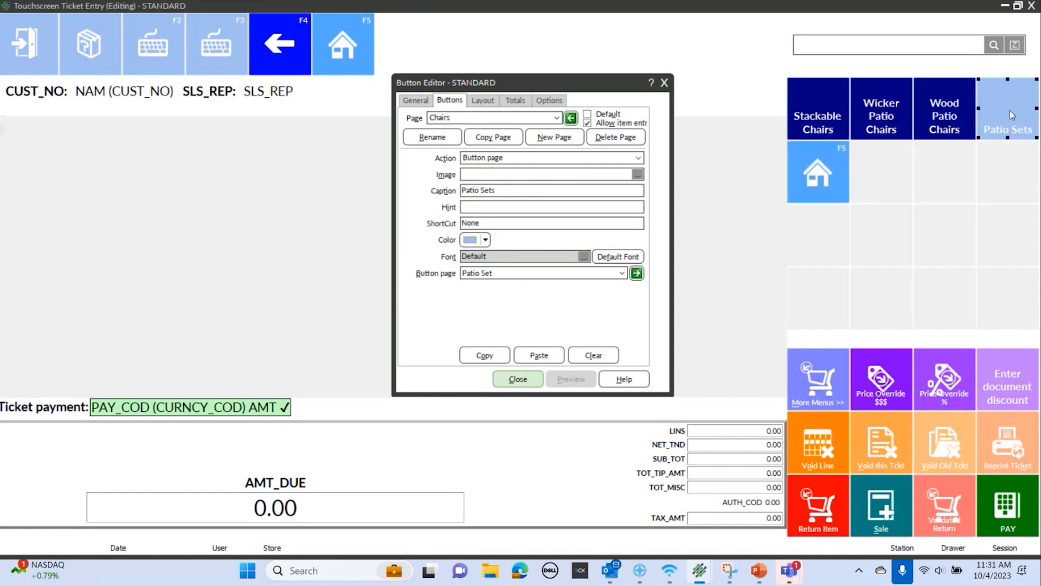
left_click(571, 118)
- Open the Umbrellas page from its Patio Set button, check its home button, and go back one page
left_click(950, 109)
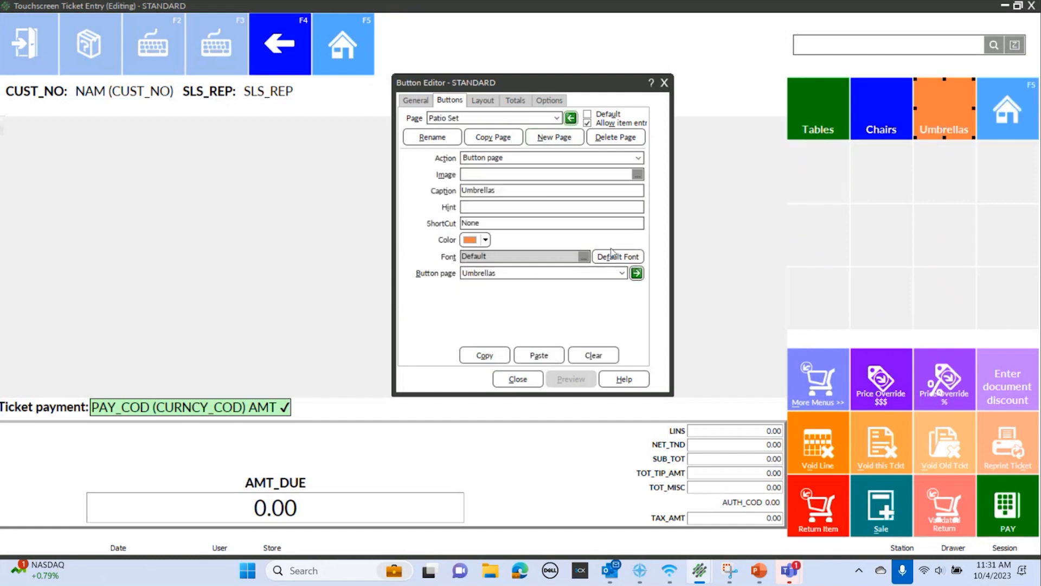
left_click(635, 273)
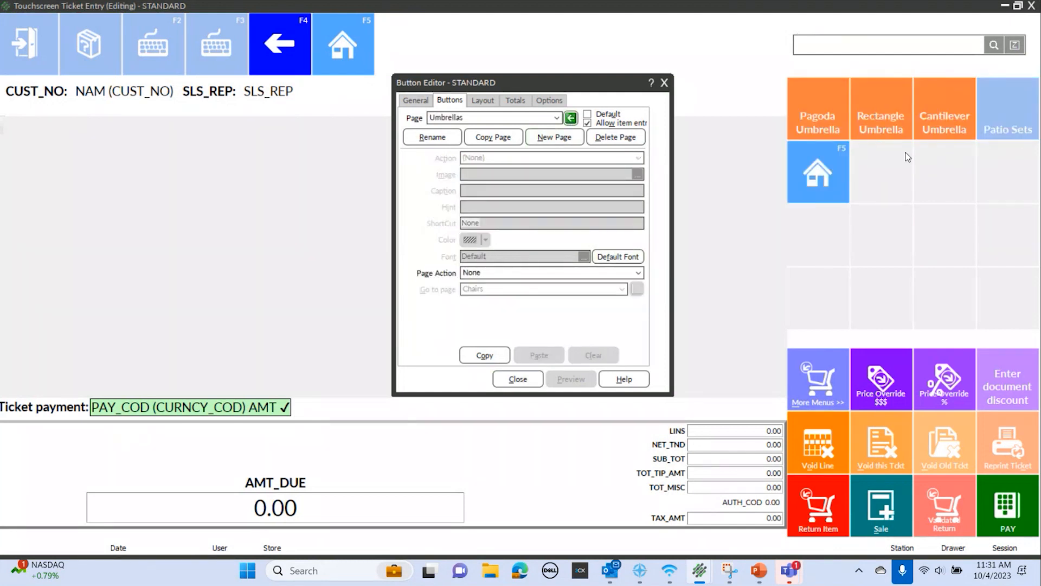
left_click(815, 174)
left_click(570, 118)
- Switch the Button Editor to the Main page
left_click(556, 118)
scroll(512, 157, "up", 5)
scroll(512, 128, "up", 2)
left_click(469, 142)
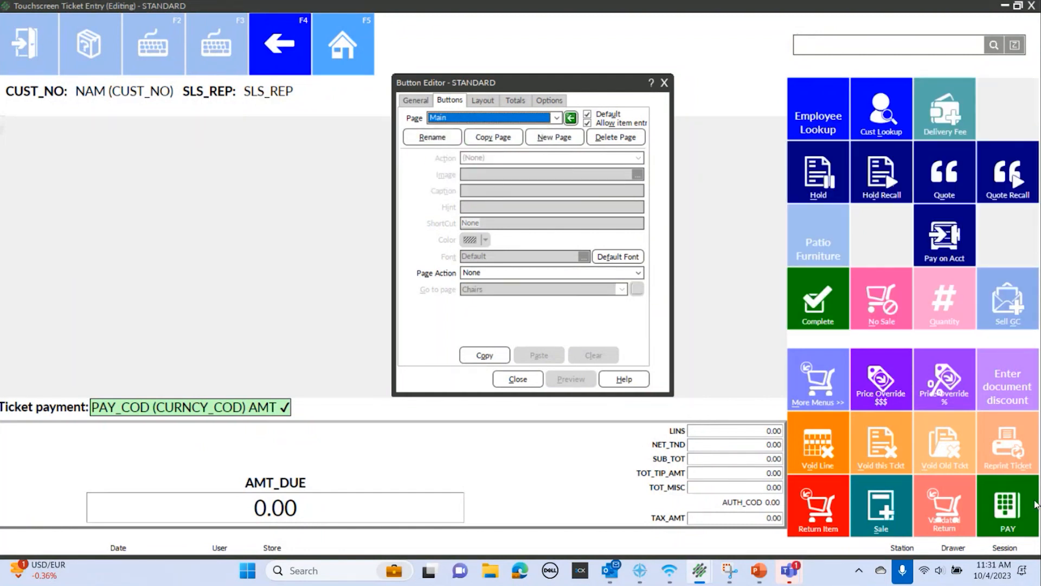
- Go from the Patio Furniture button to the Patio Set page and on to its linked Tables page
double_click(822, 220)
left_click(828, 125)
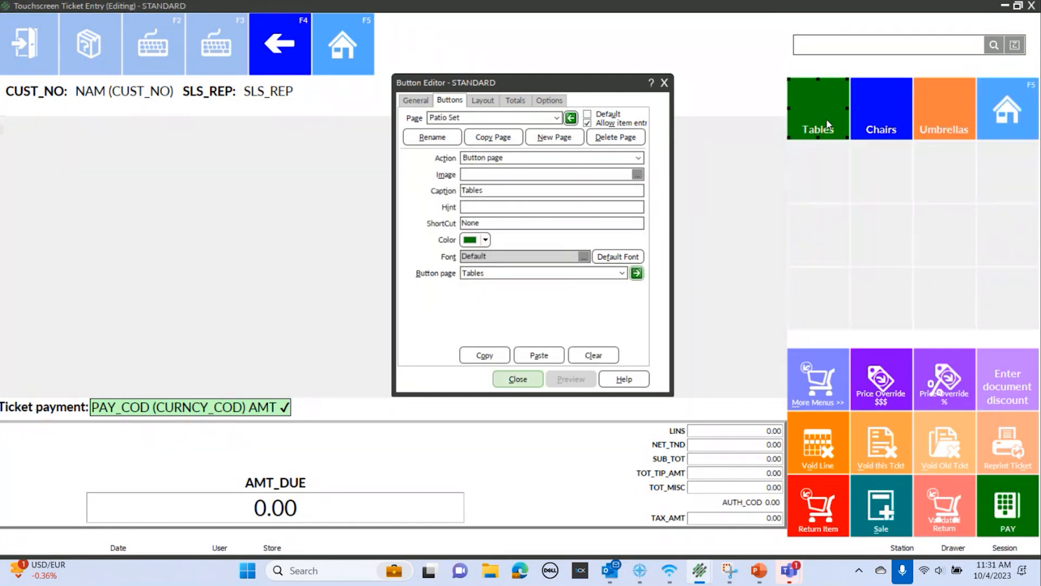
left_click(635, 273)
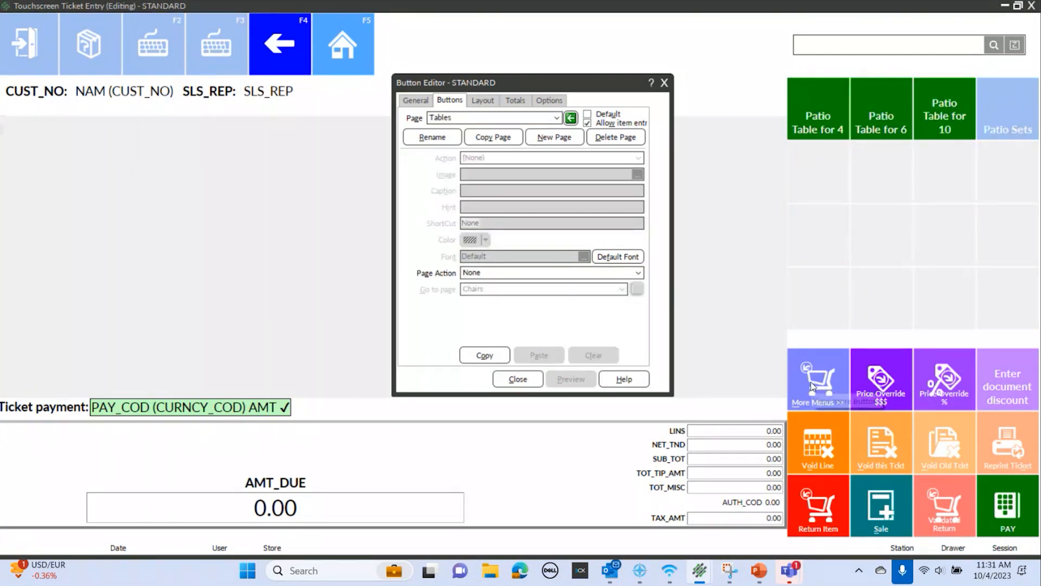
- Switch the Button Editor from the Tables page to the Main page
left_click(557, 118)
scroll(488, 147, "up", 5)
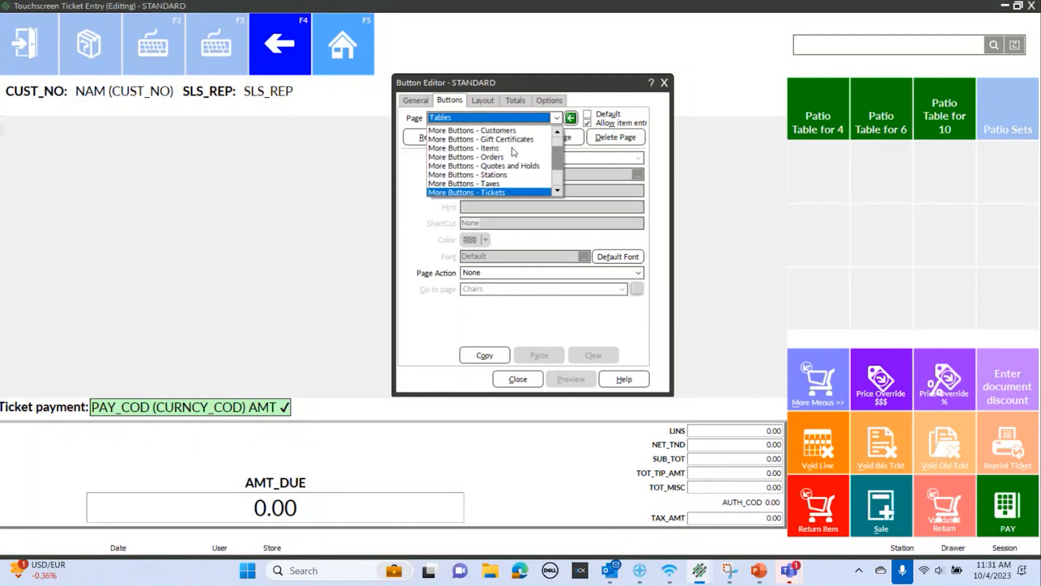
left_click(486, 142)
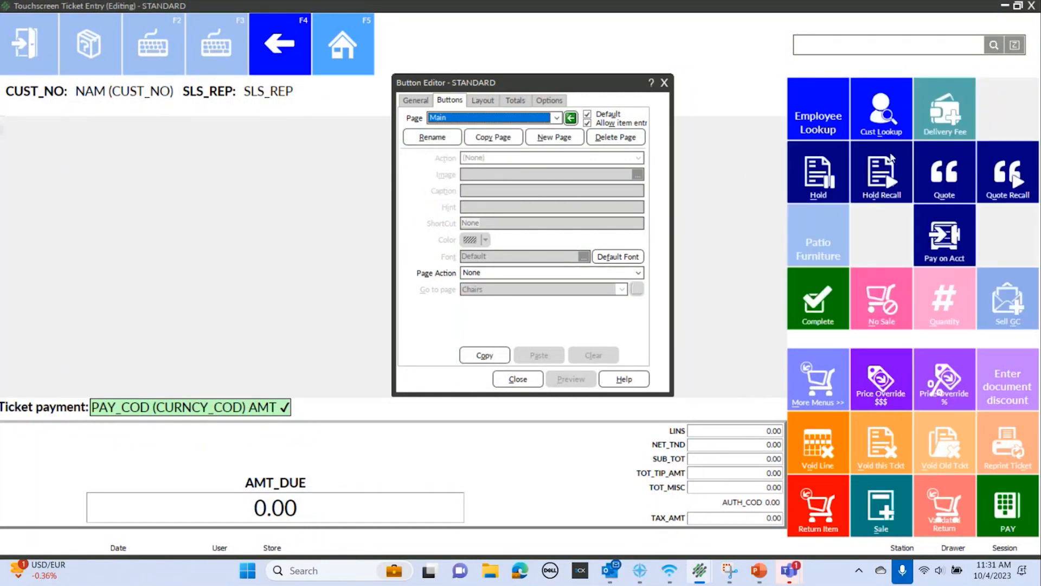
- Create a new button page named Outdoor Furniture
left_click(879, 241)
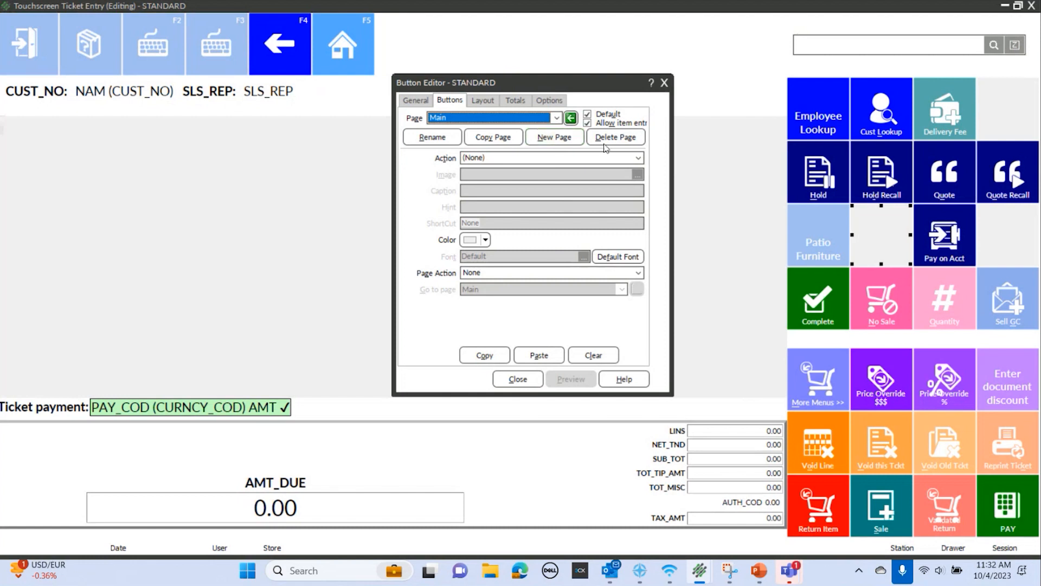
left_click(569, 144)
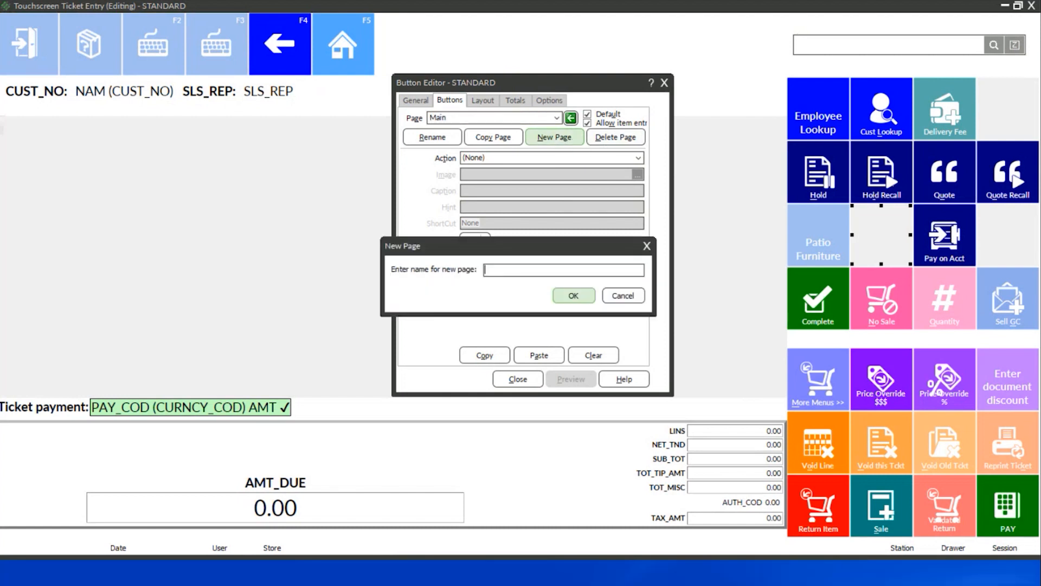
type("Outdo")
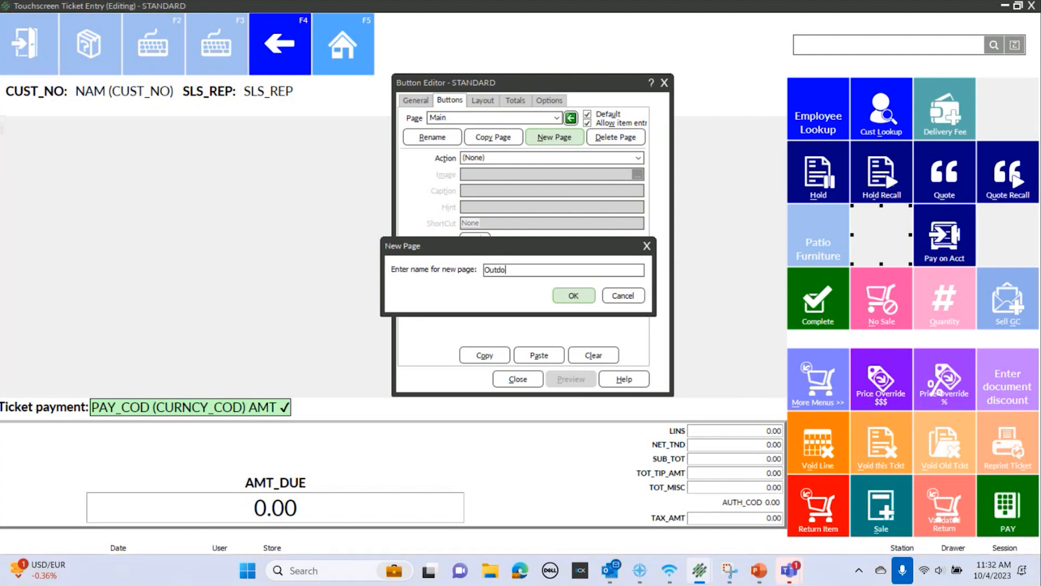
type("or Furniture")
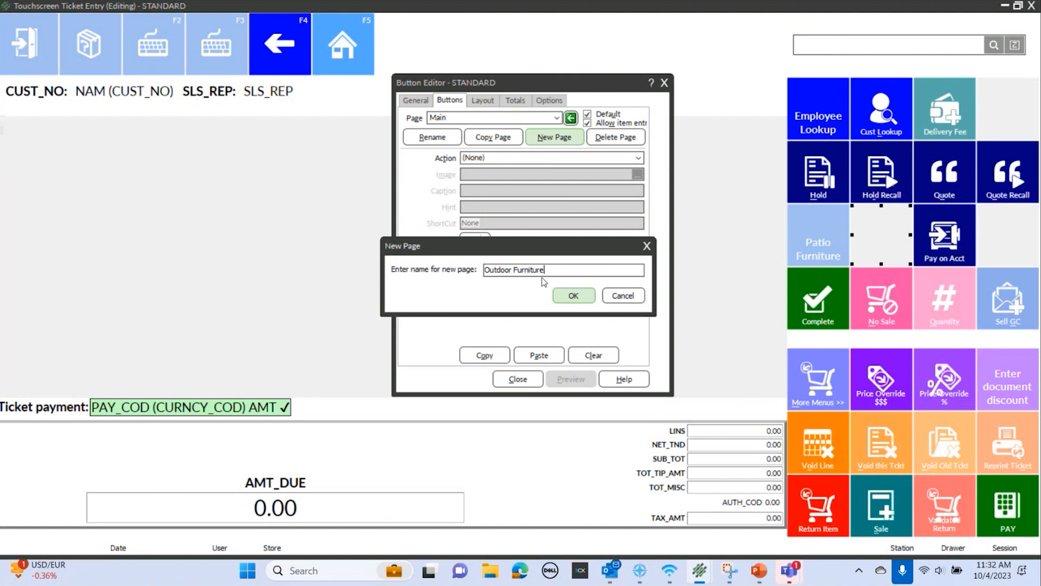
left_click(573, 295)
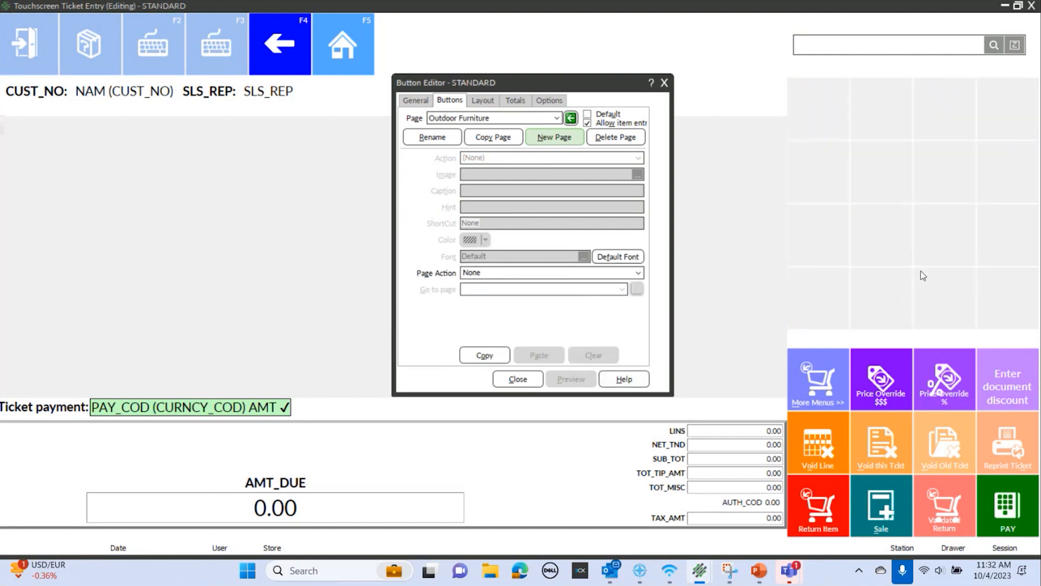
- Return to the Main page and give the empty button beside Patio Furniture the Button page action linked to Outdoor Furniture
left_click(570, 119)
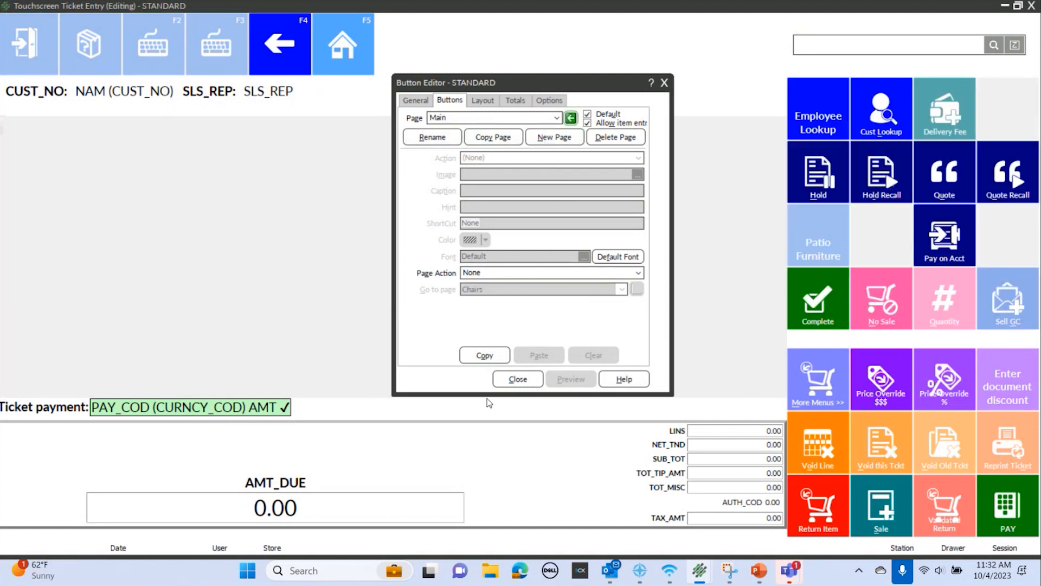
left_click(889, 235)
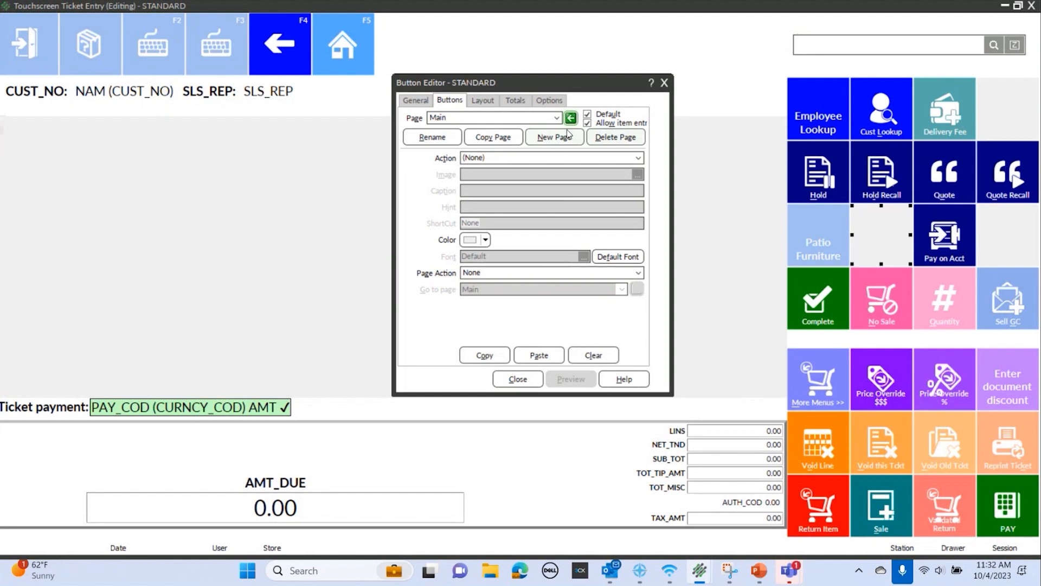
left_click(568, 157)
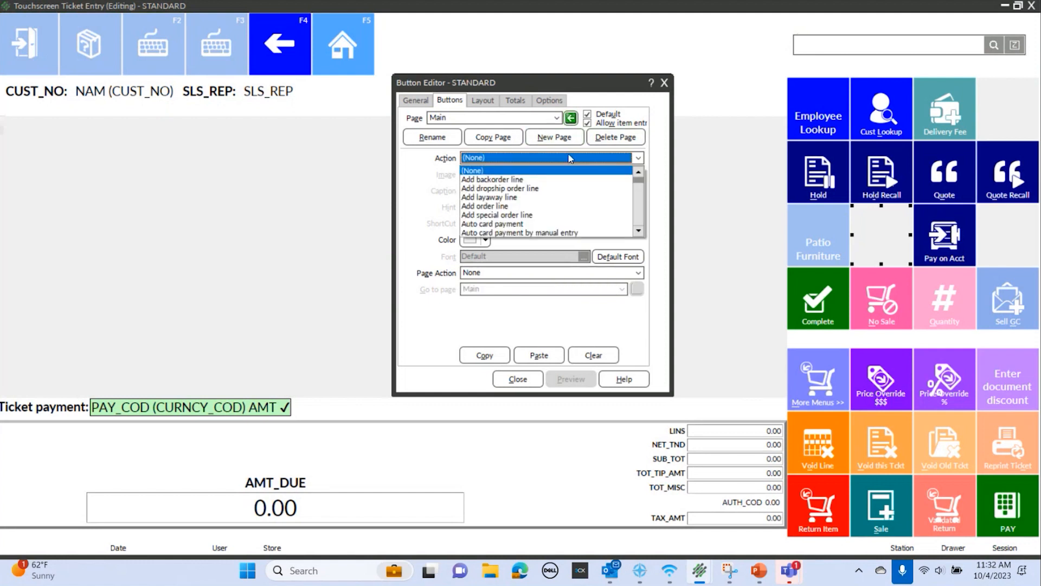
key("b")
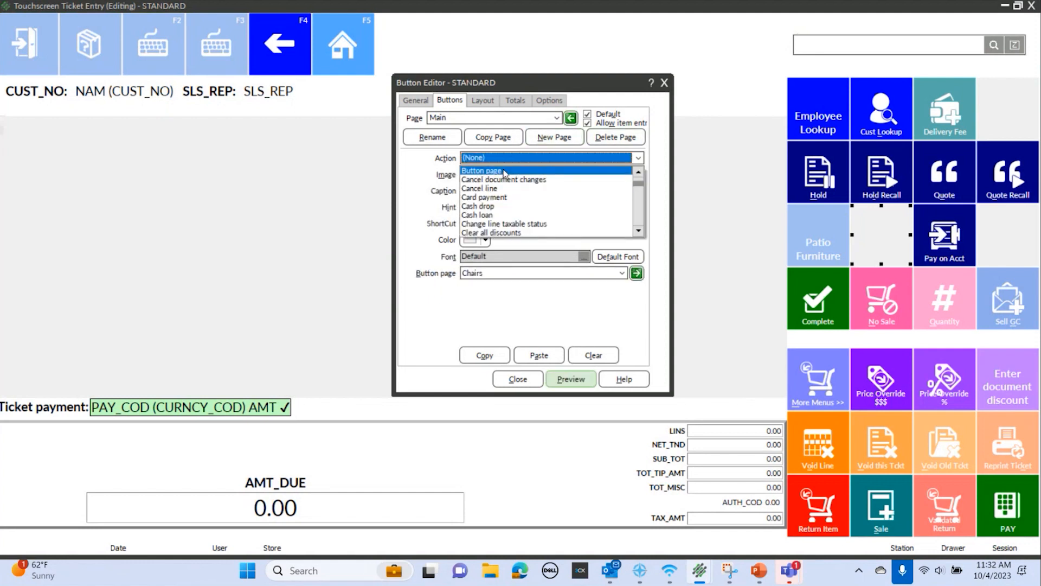
left_click(504, 173)
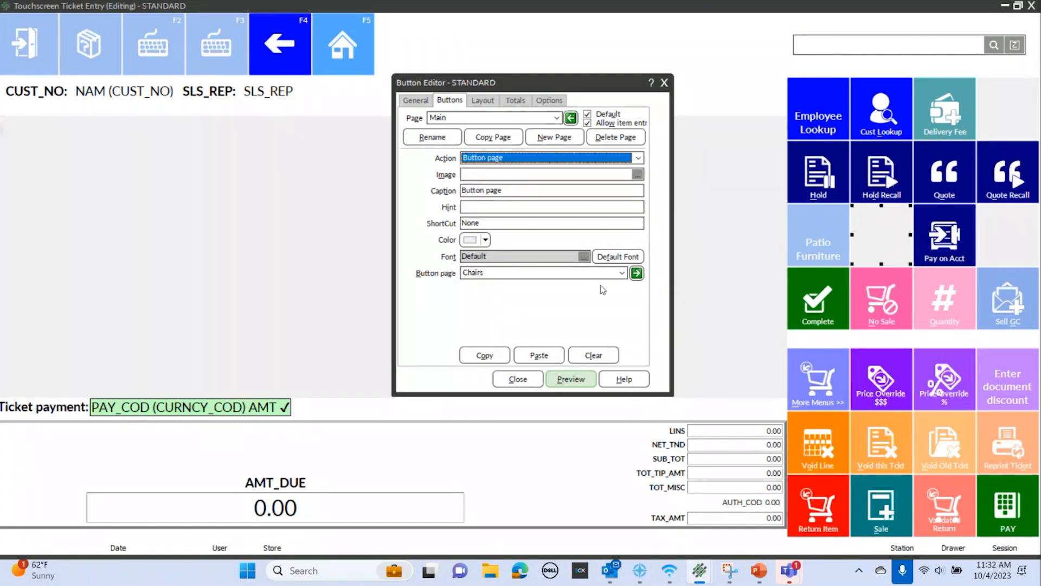
left_click(622, 274)
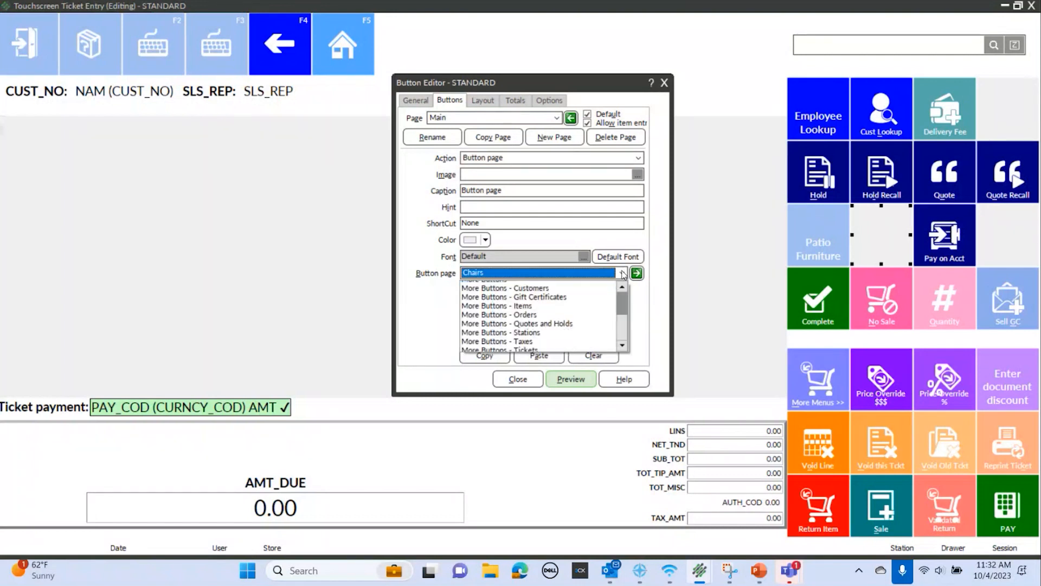
scroll(513, 306, "down", 2)
left_click(512, 302)
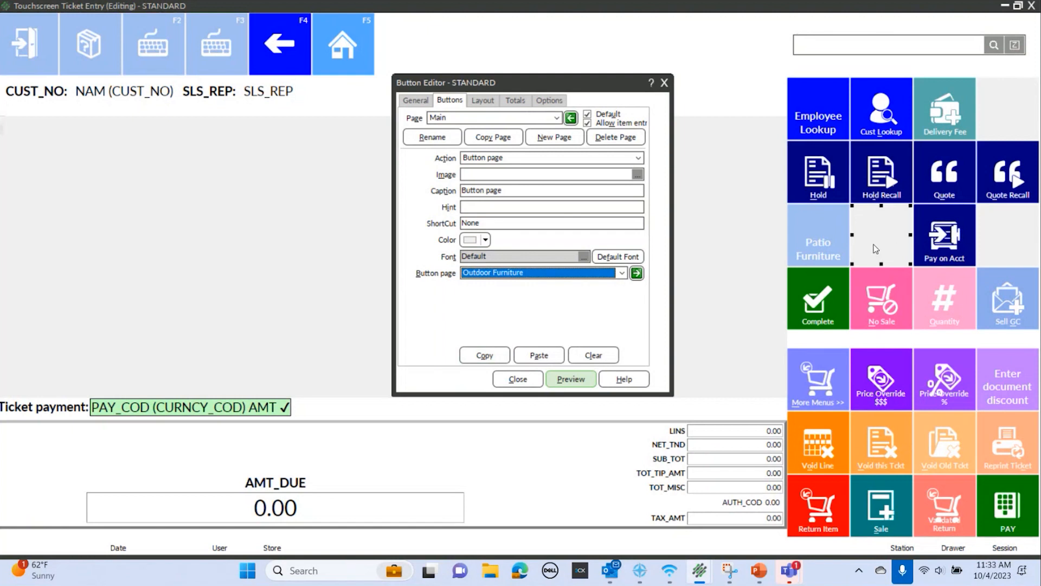
- Caption the new Main page button Outdoor Furniture, color it with the saved custom green, and preview it
left_click(537, 193)
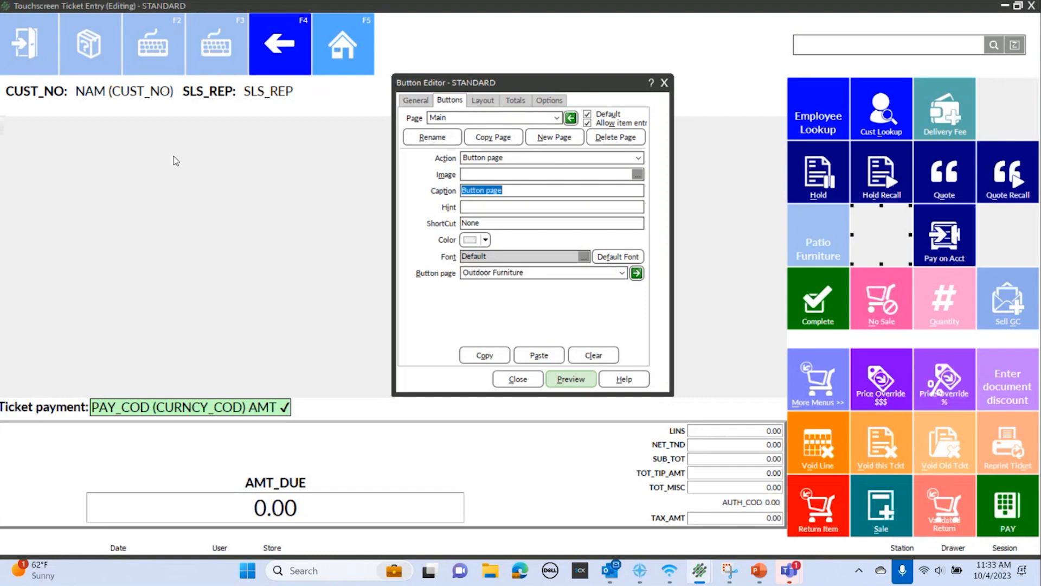
type("Outdoor Furniture")
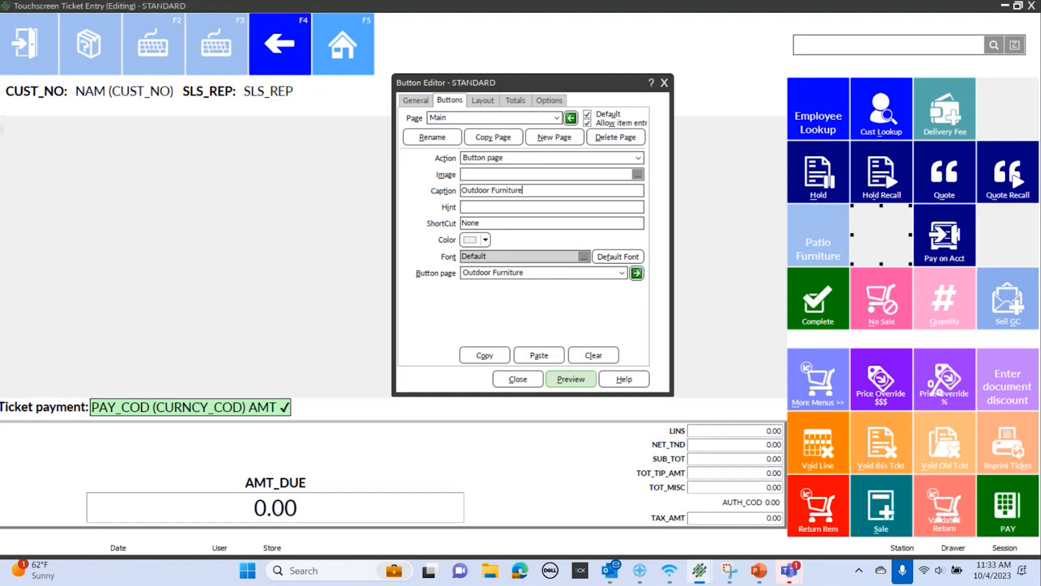
left_click(486, 240)
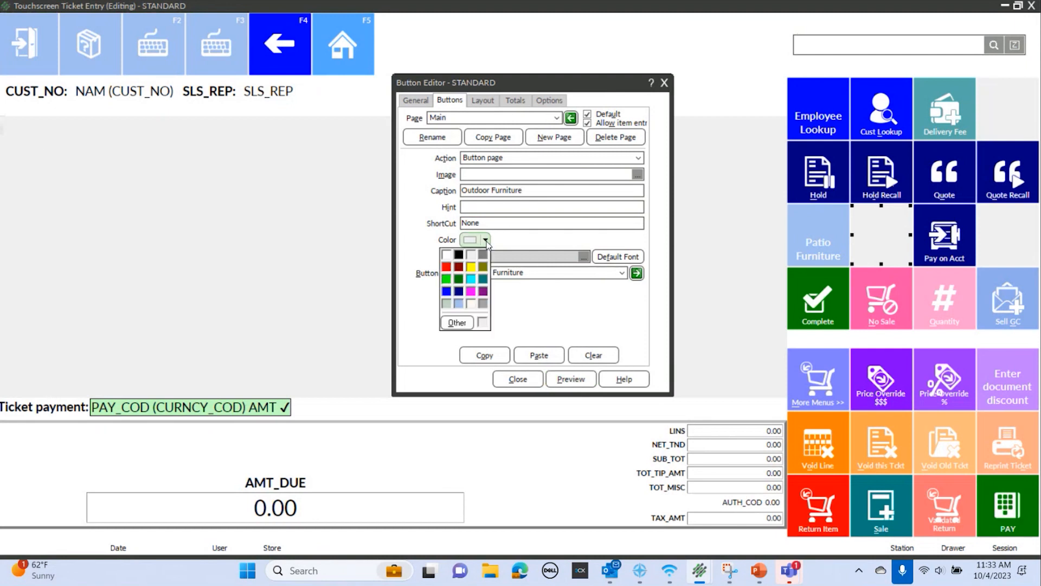
left_click(449, 329)
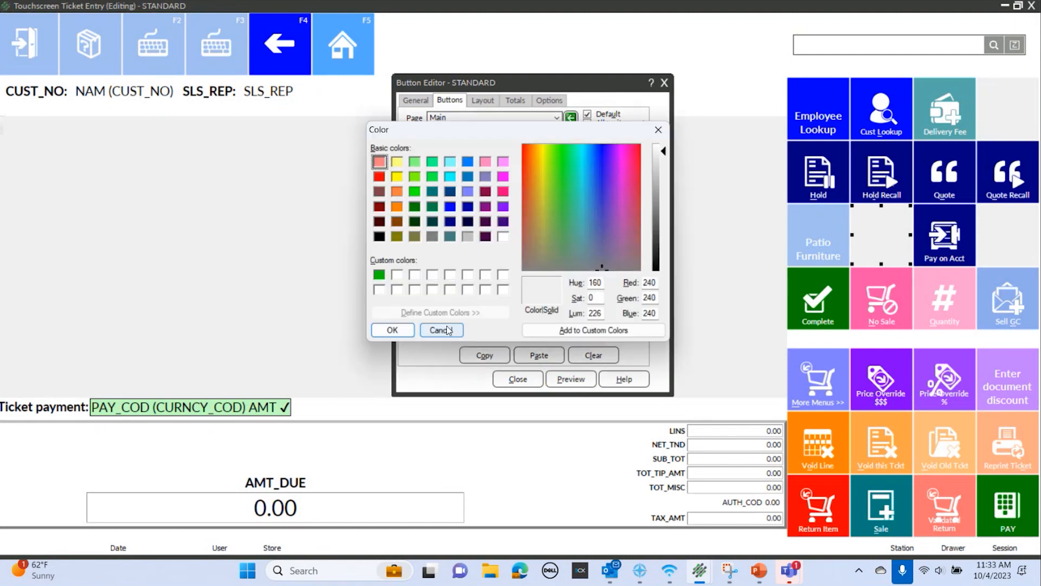
left_click(379, 274)
left_click(389, 331)
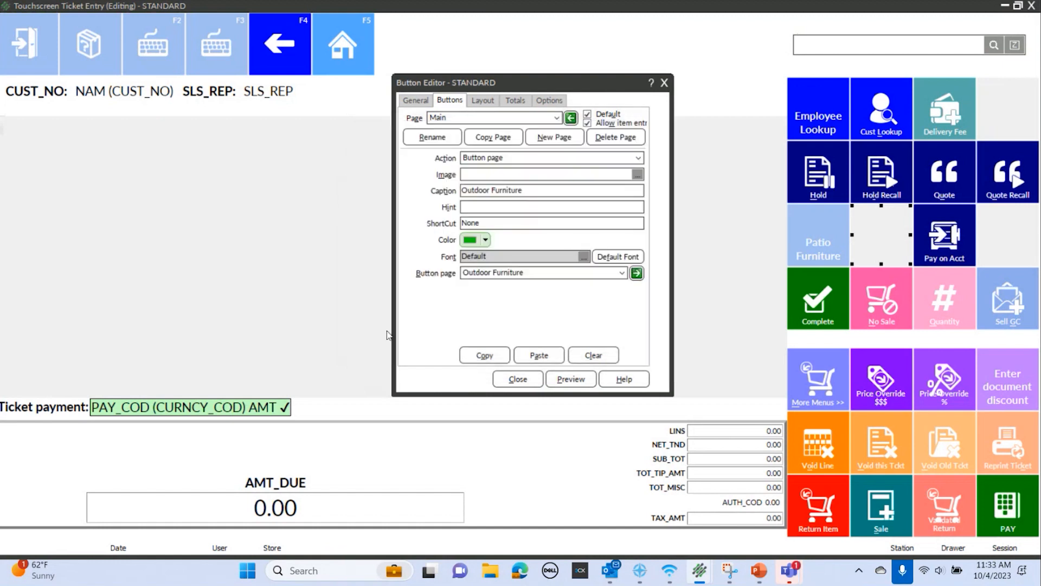
left_click(573, 380)
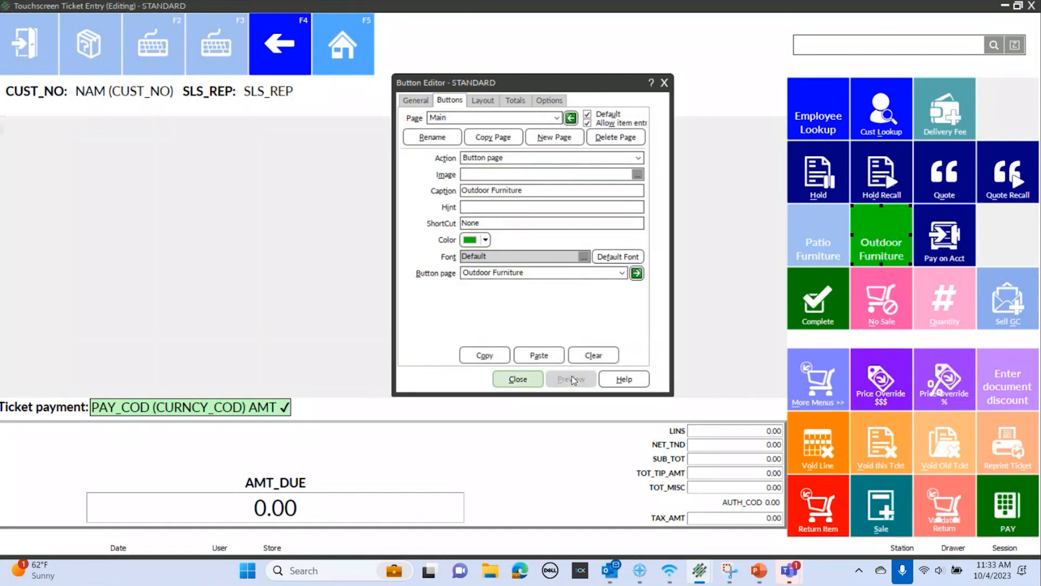
- Open the Outdoor Furniture page from its Main page button and assign the Button page action to the first empty button
double_click(880, 240)
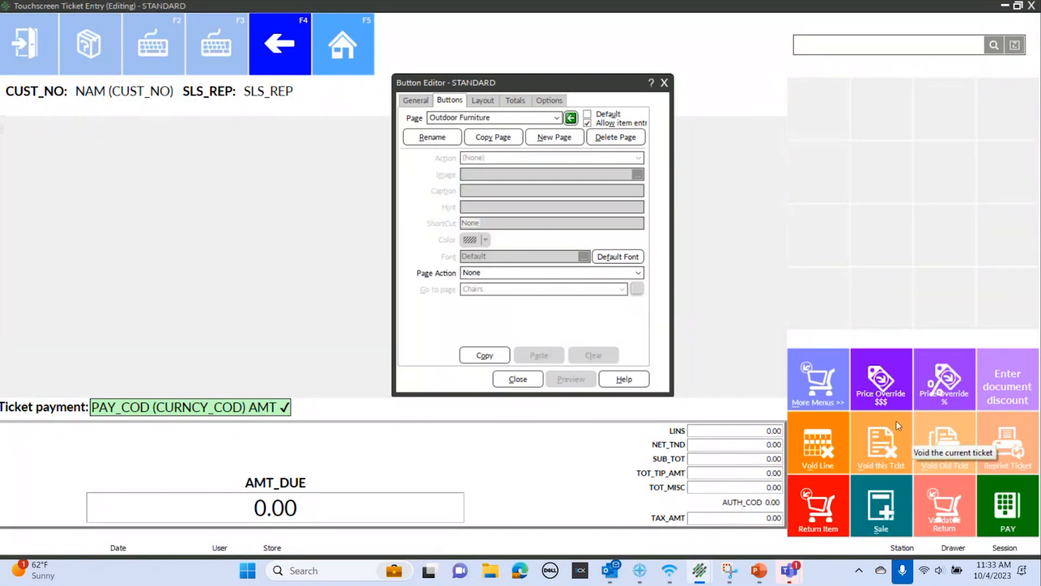
left_click(829, 119)
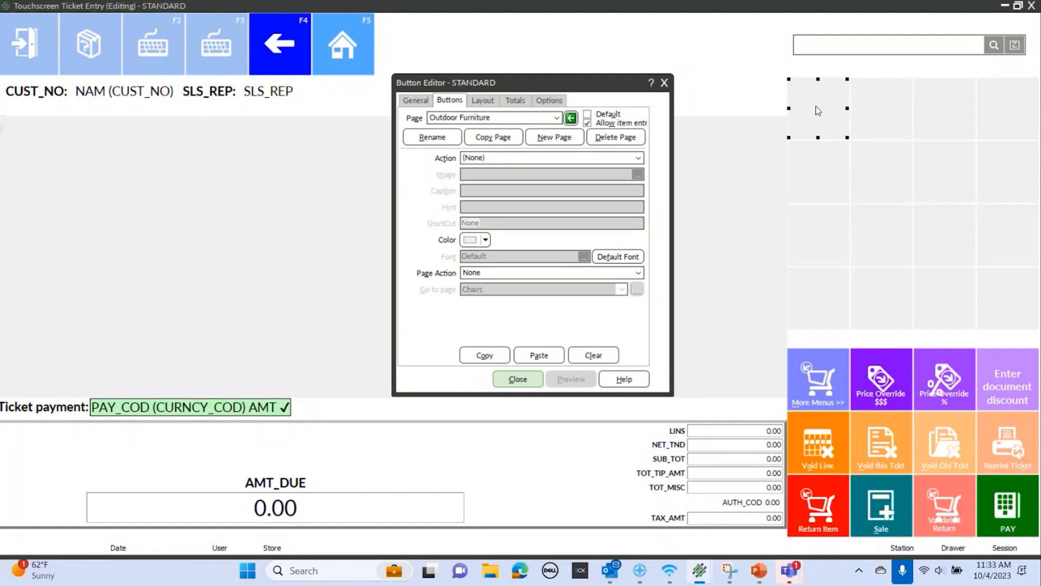
left_click(639, 158)
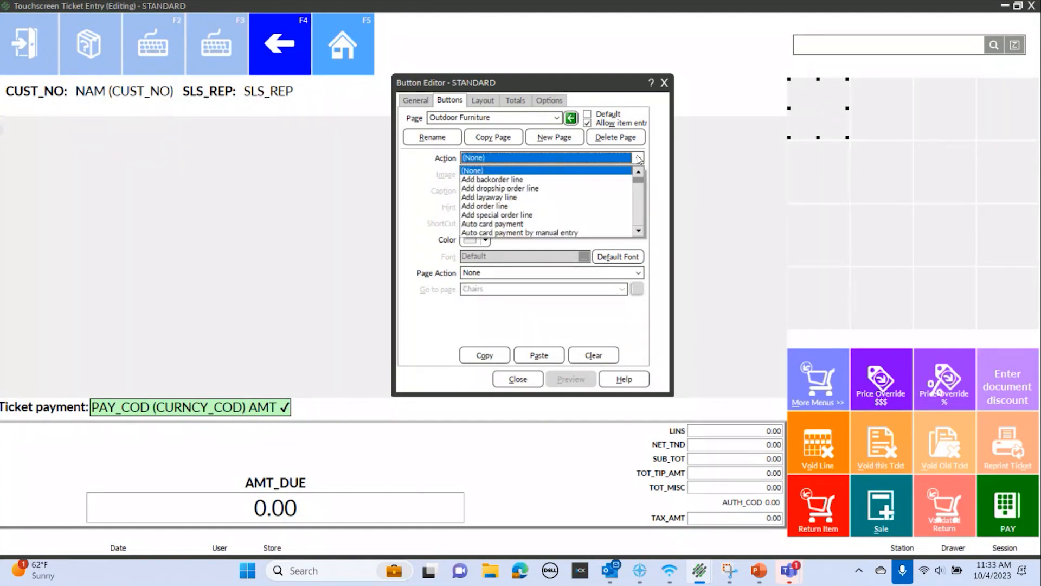
key("b")
left_click(509, 171)
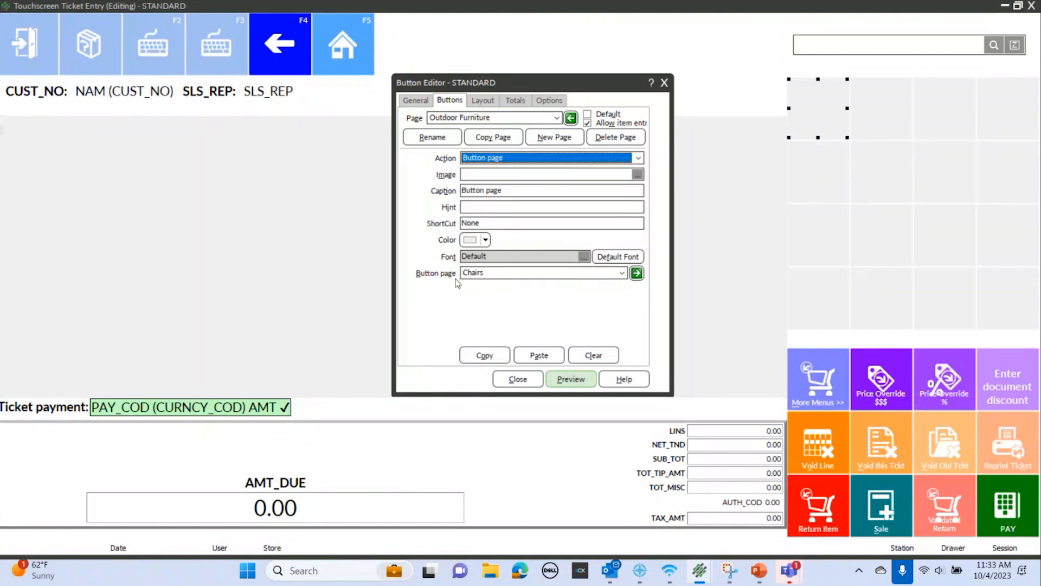
- Create a new button page named Outdoor Tables
left_click(556, 139)
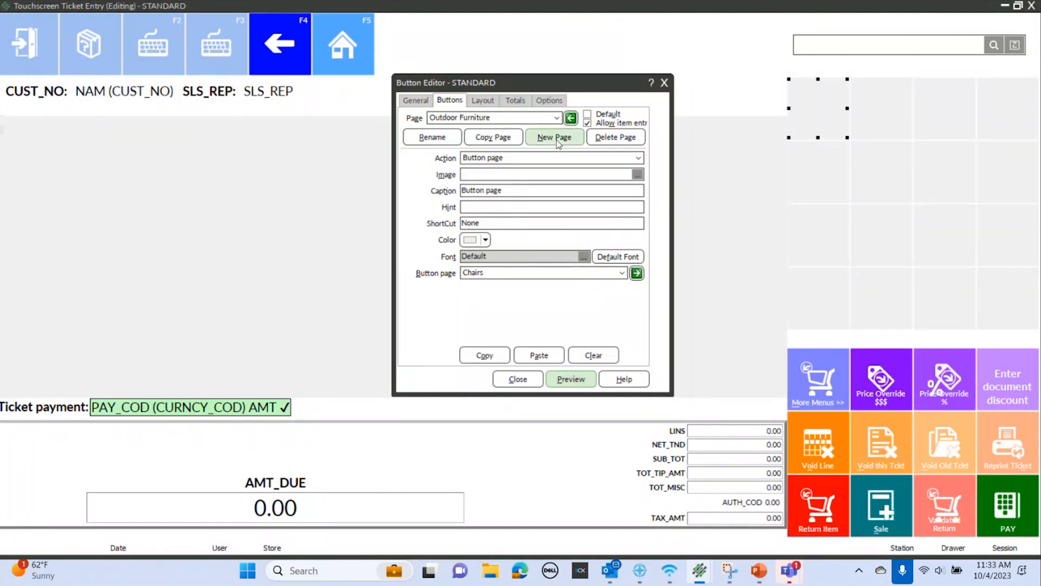
type("Outd")
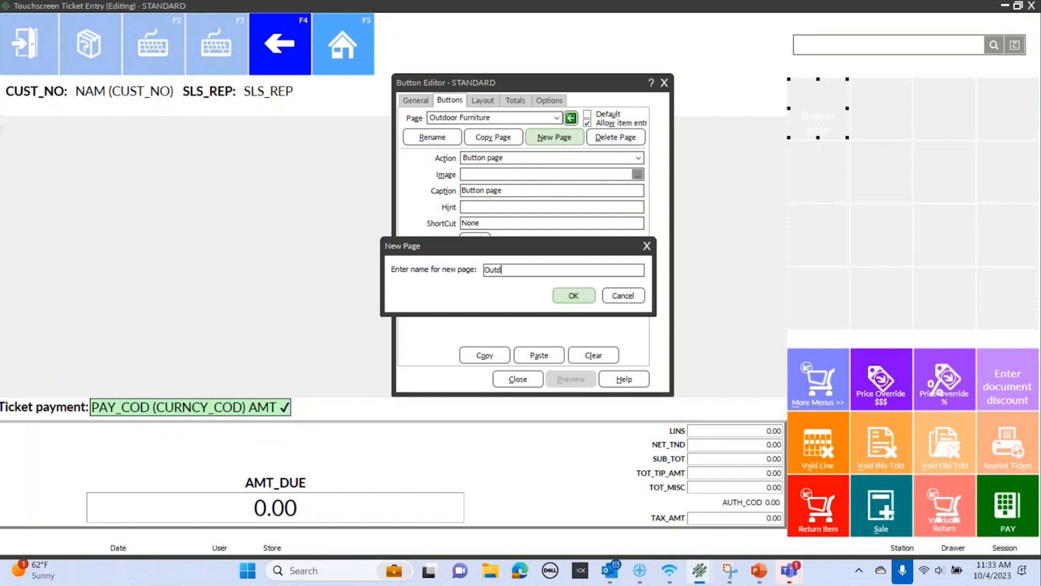
type("oor Tables")
left_click(577, 296)
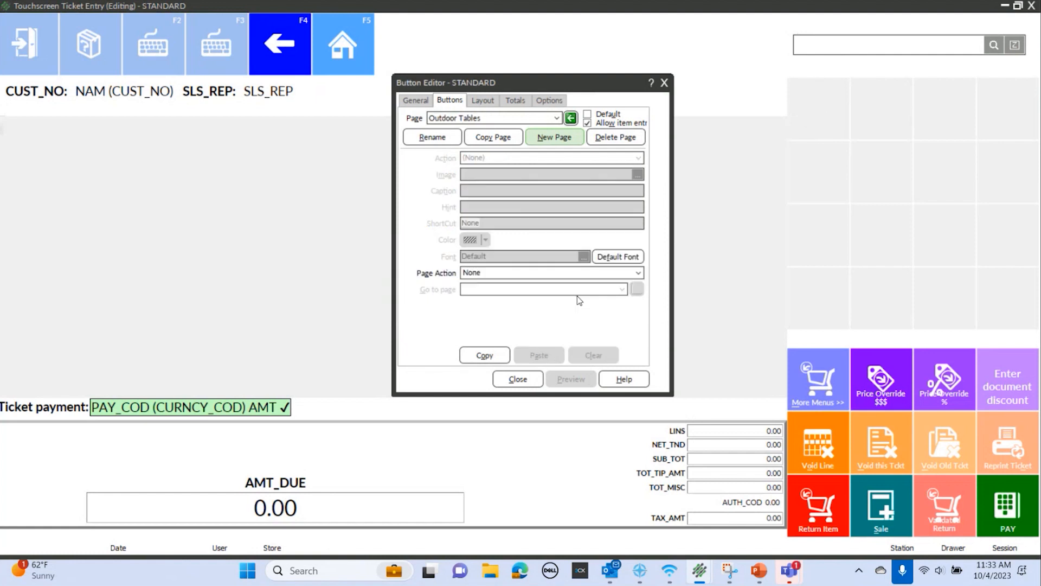
- Give the first empty button on the Outdoor Tables page the Button page action linked to Outdoor Tables
left_click(824, 111)
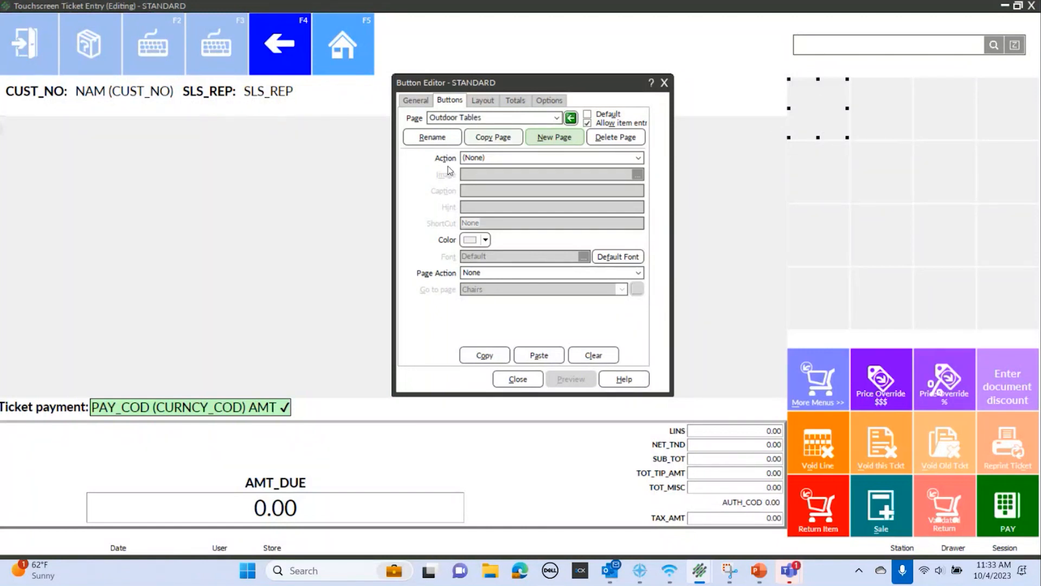
left_click(638, 158)
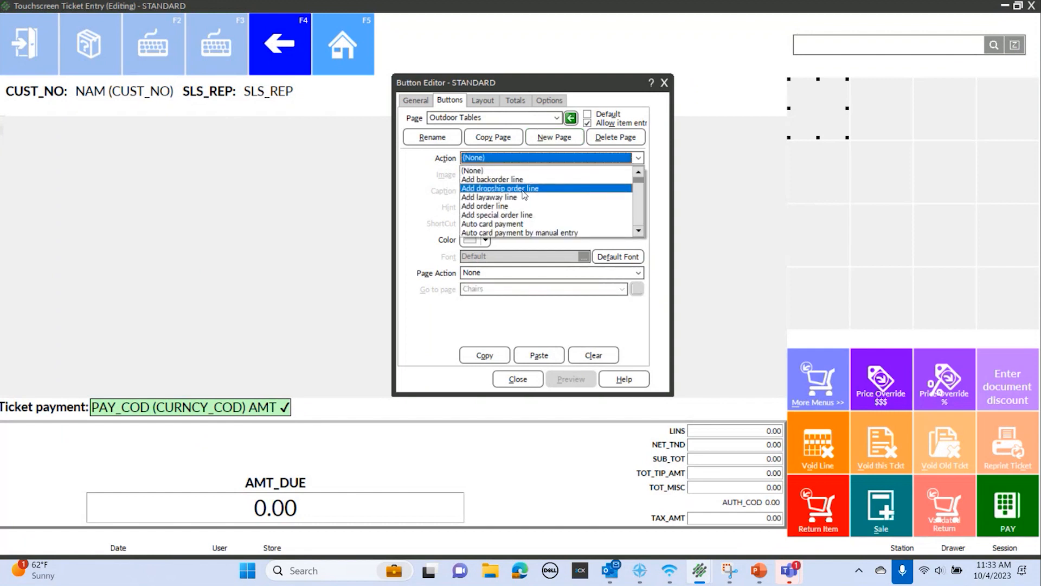
key("b")
left_click(500, 170)
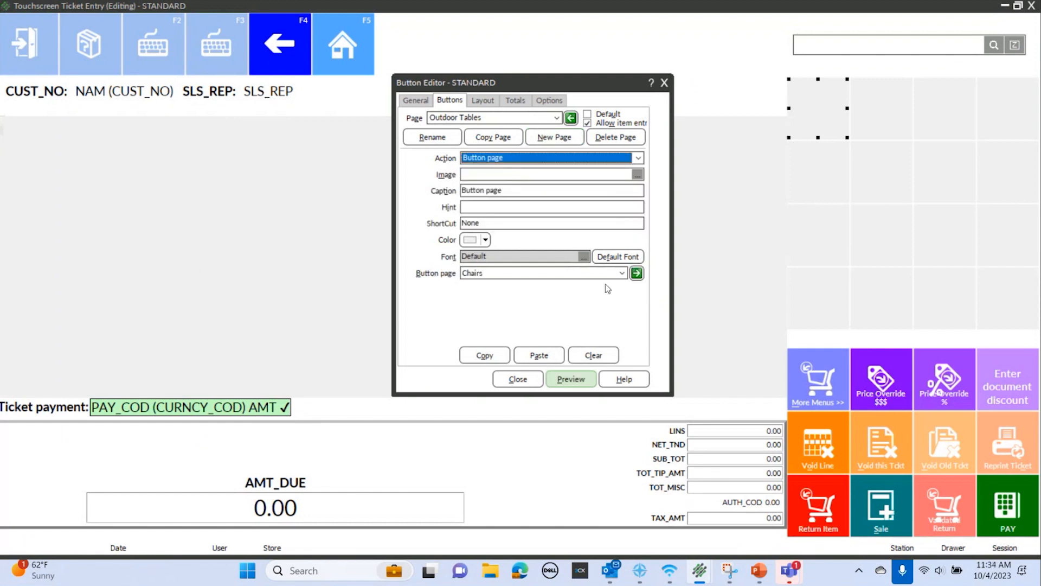
left_click(621, 273)
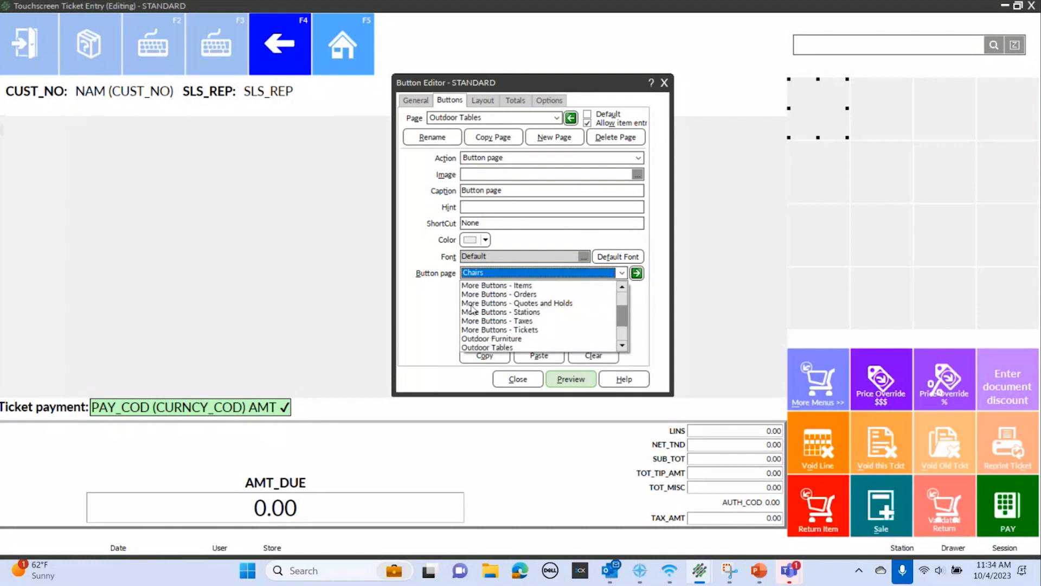
left_click(472, 348)
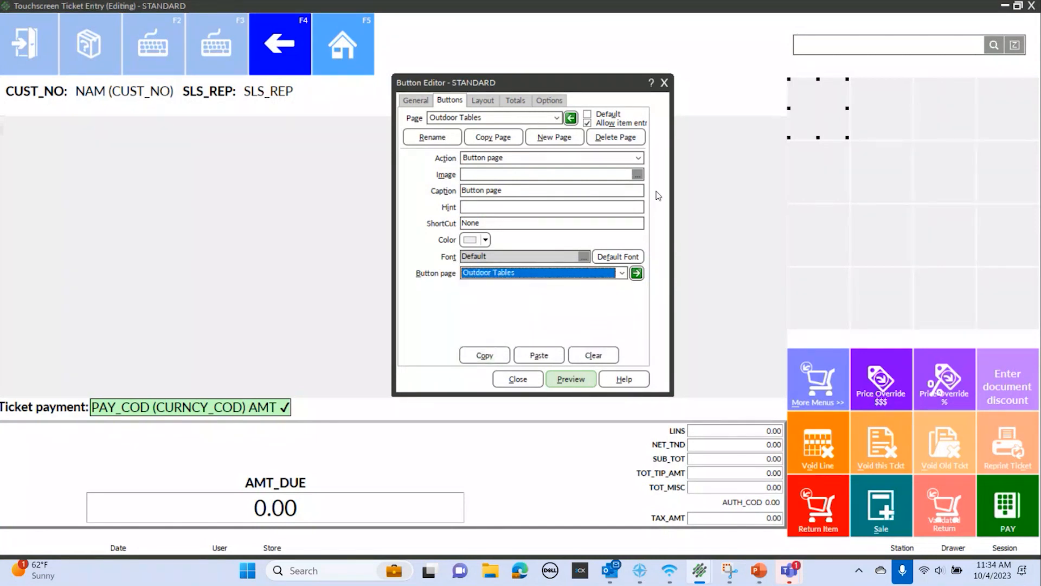
- Caption the first Outdoor Tables button Tables, color it dark green, and preview it
left_click(521, 189)
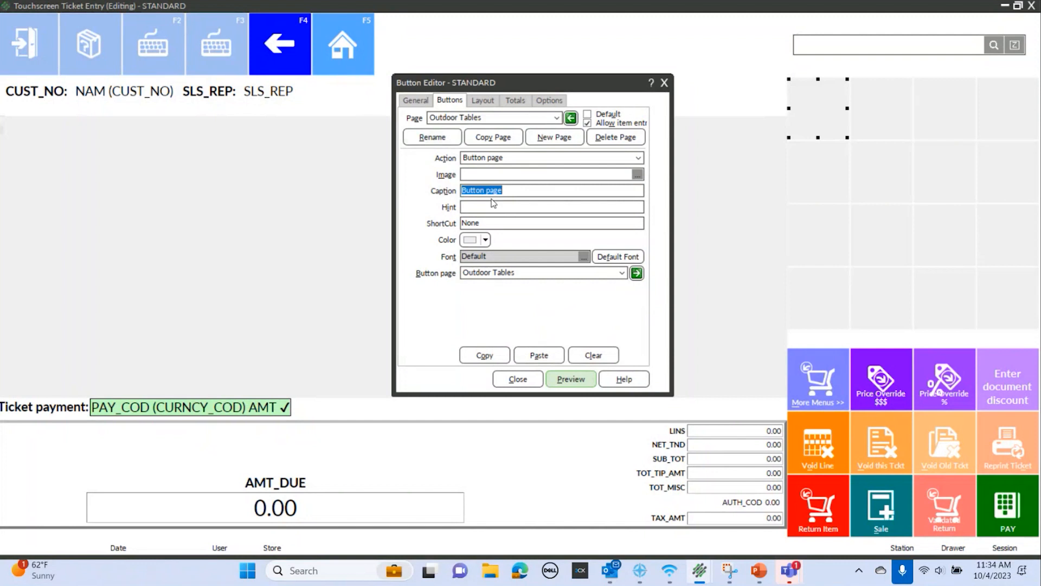
type("Tables")
left_click(485, 239)
left_click(459, 279)
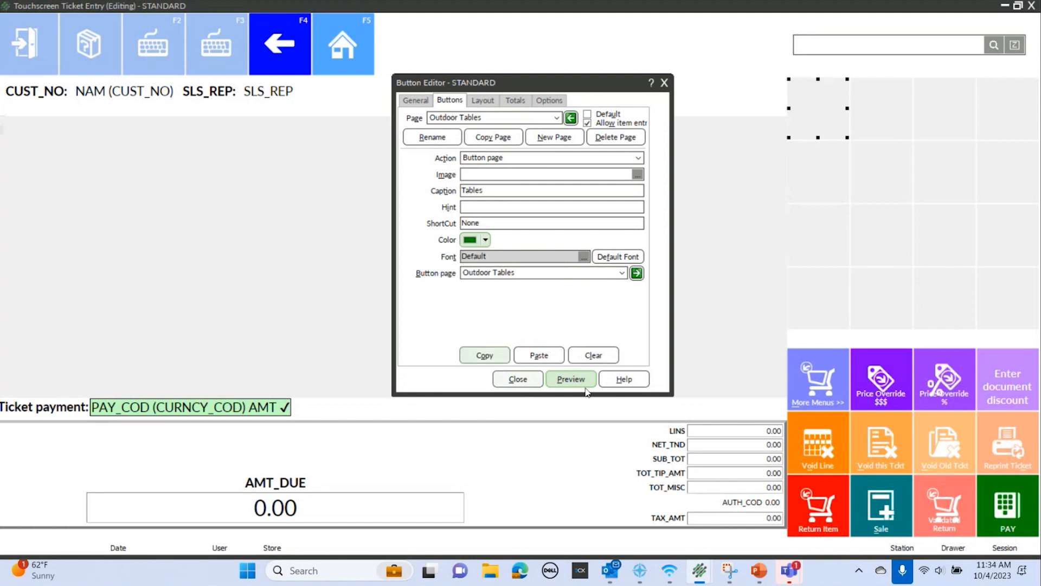
left_click(576, 382)
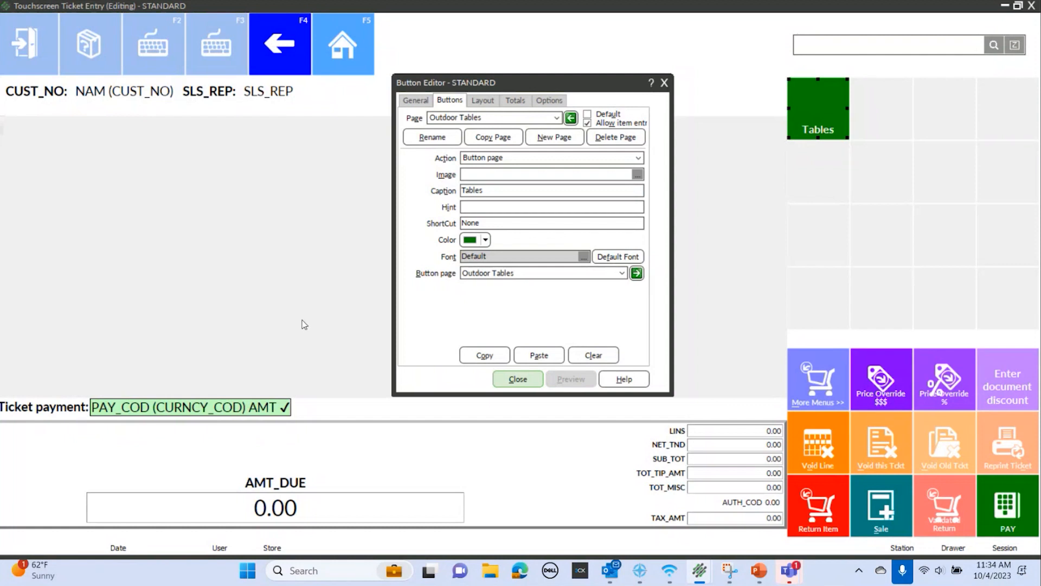
- Clear the Tables button from the first position on the Outdoor Tables page
left_click(637, 273)
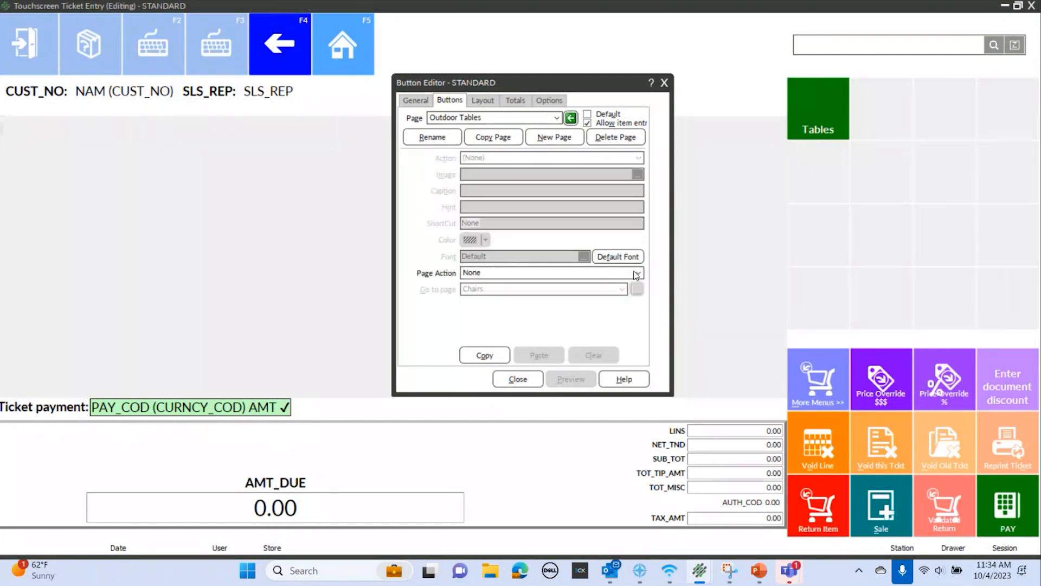
left_click(829, 124)
left_click(594, 355)
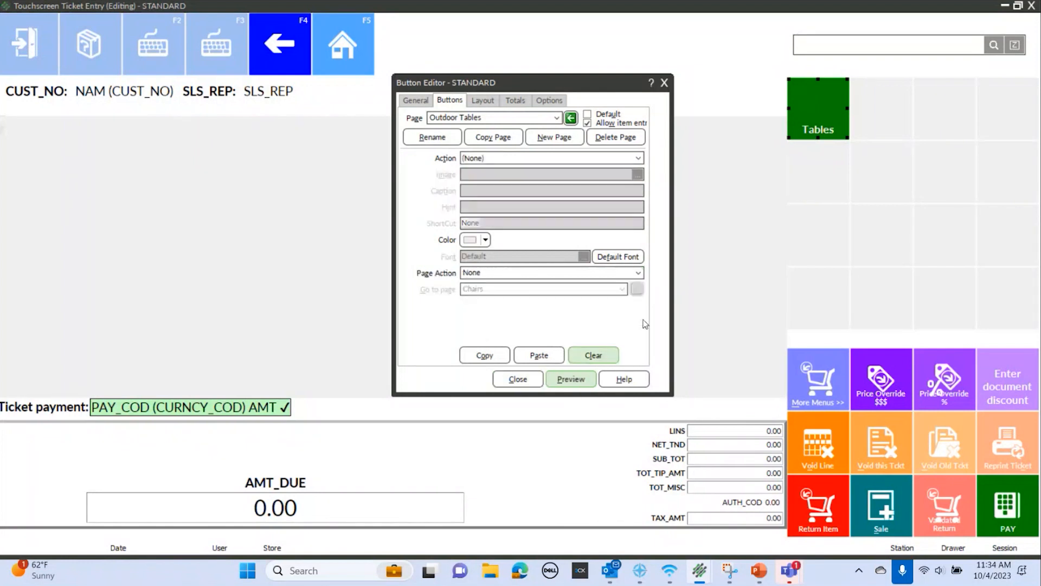
left_click(879, 124)
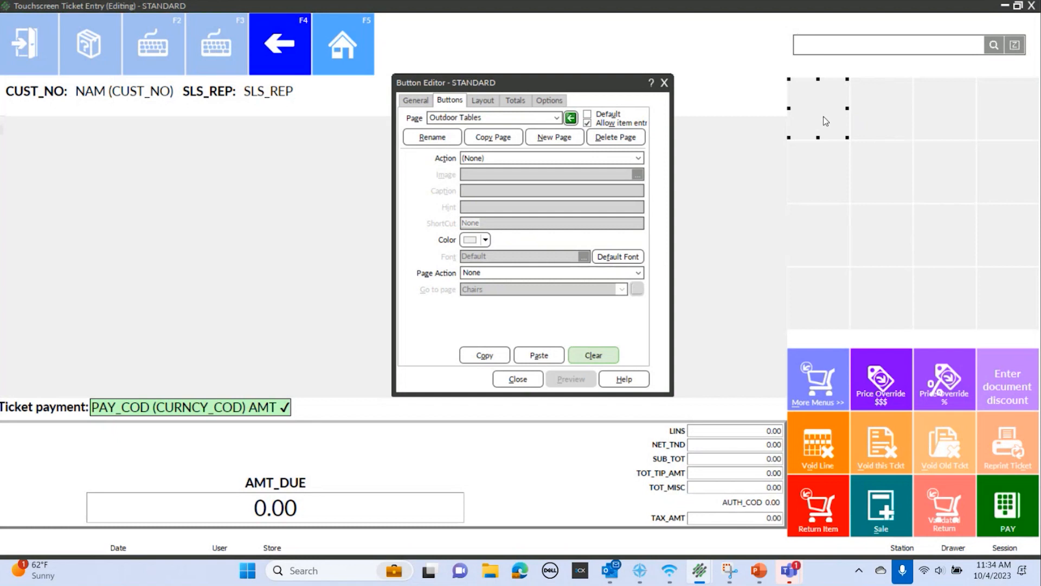
- Give the first empty button the Item action and link it to item 100052, found with the keyword table
left_click(640, 157)
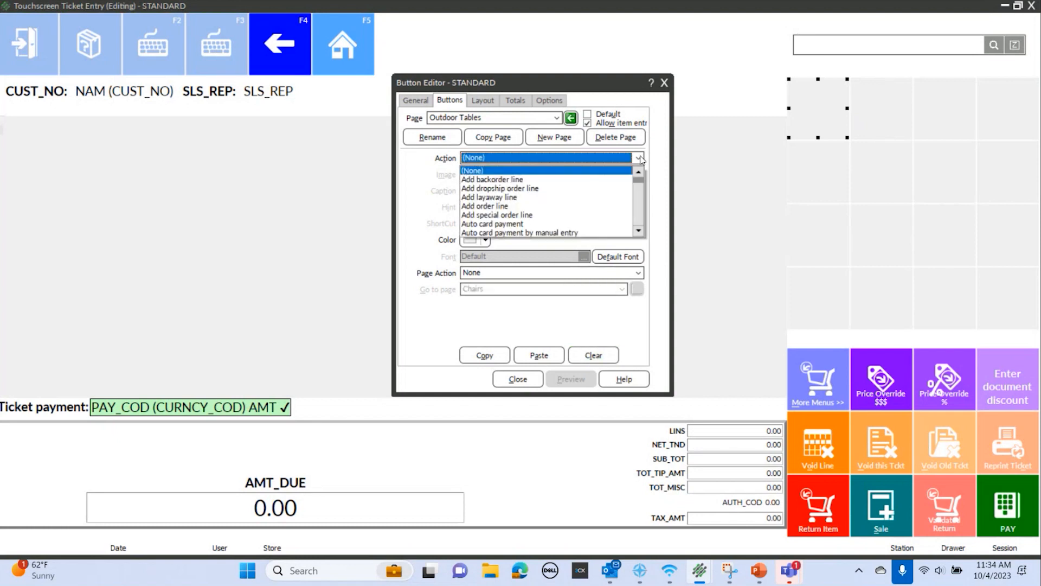
scroll(514, 188, "down", 8)
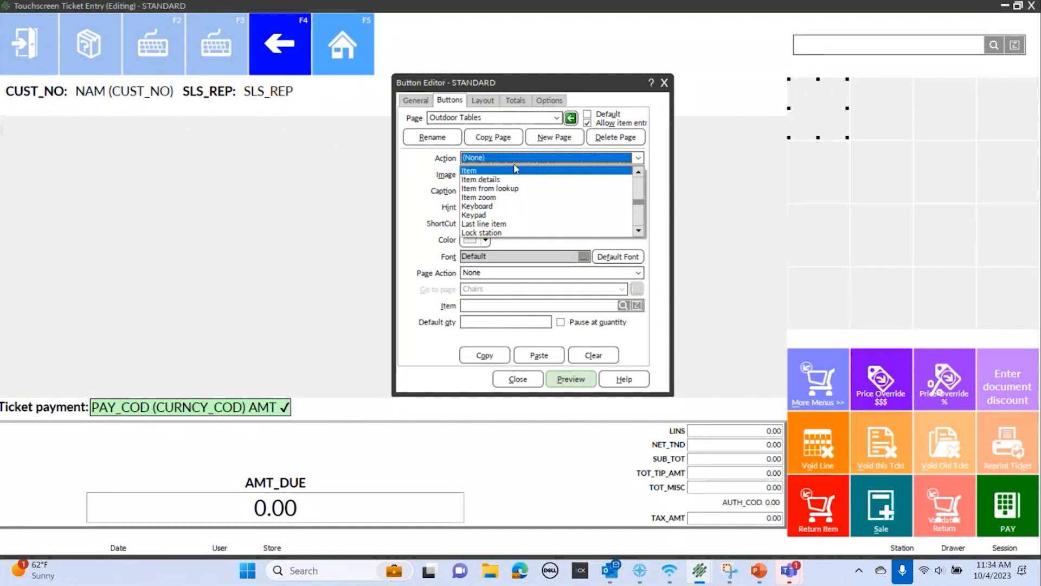
left_click(507, 169)
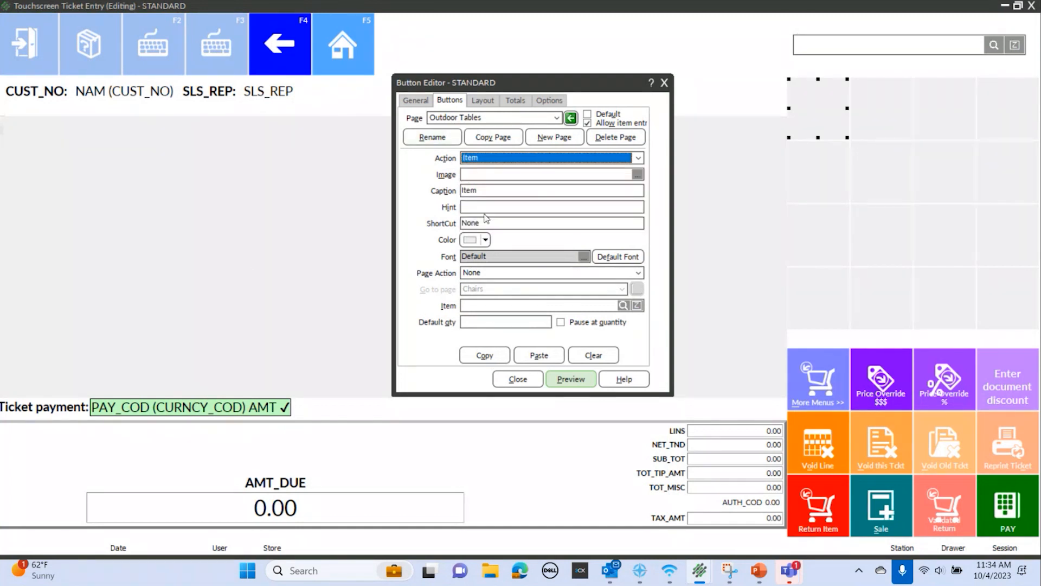
left_click(624, 306)
type("table")
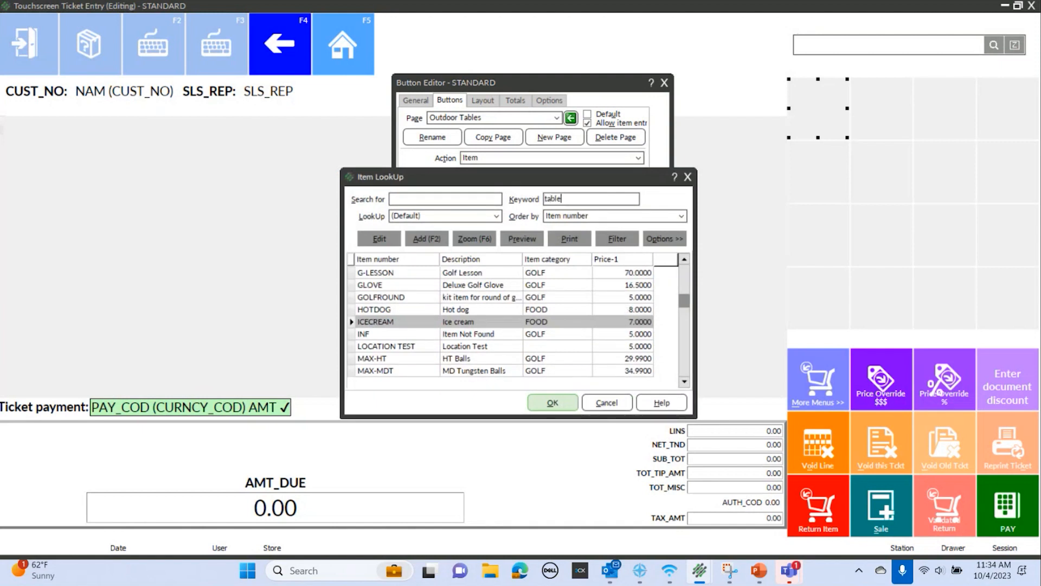
key("Return")
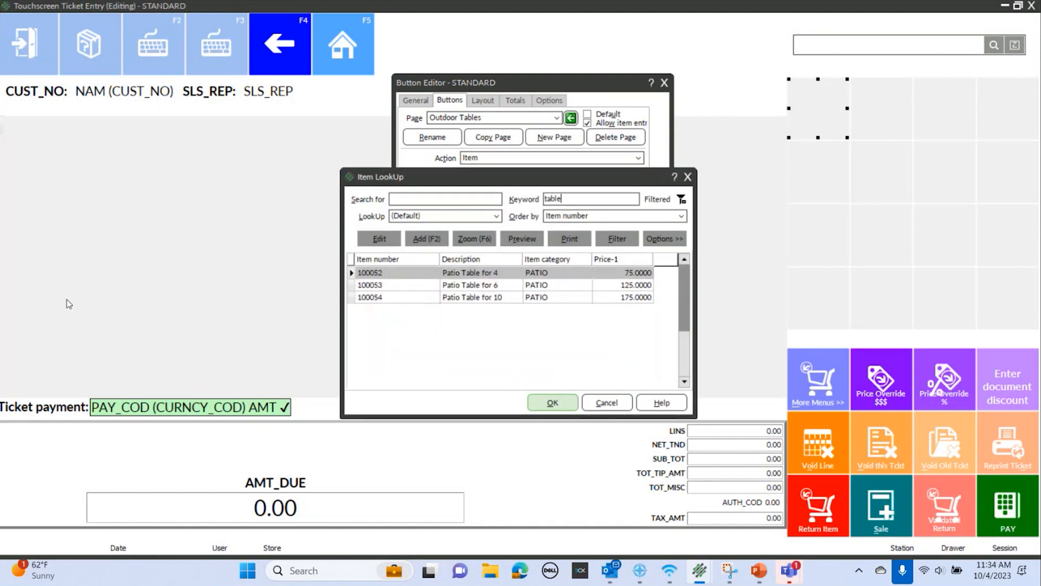
left_click(570, 402)
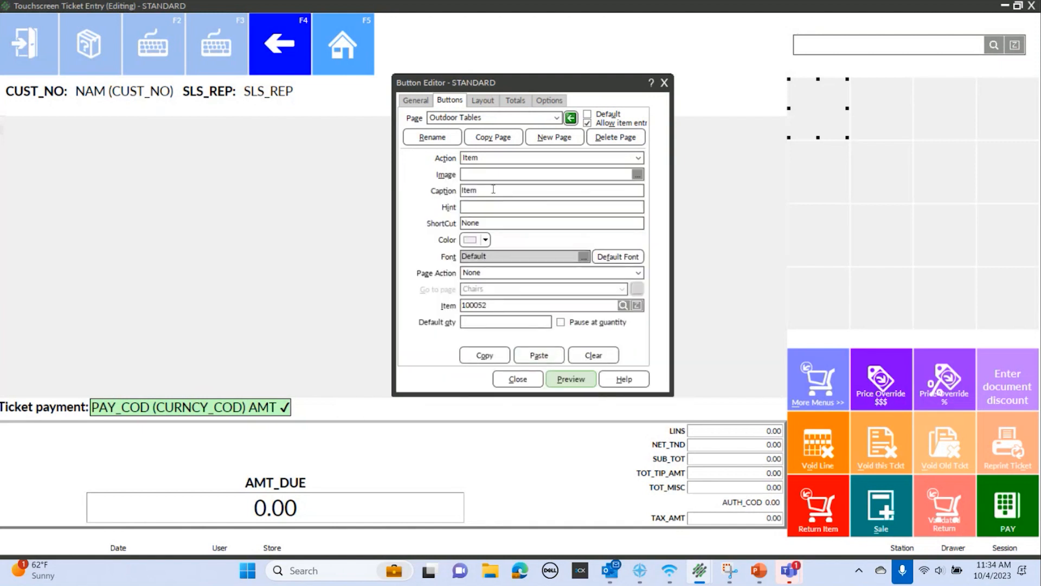
- Caption the first button Patio Table for 4, color it dark green, and preview it
type("Patio Table for 4")
left_click(486, 240)
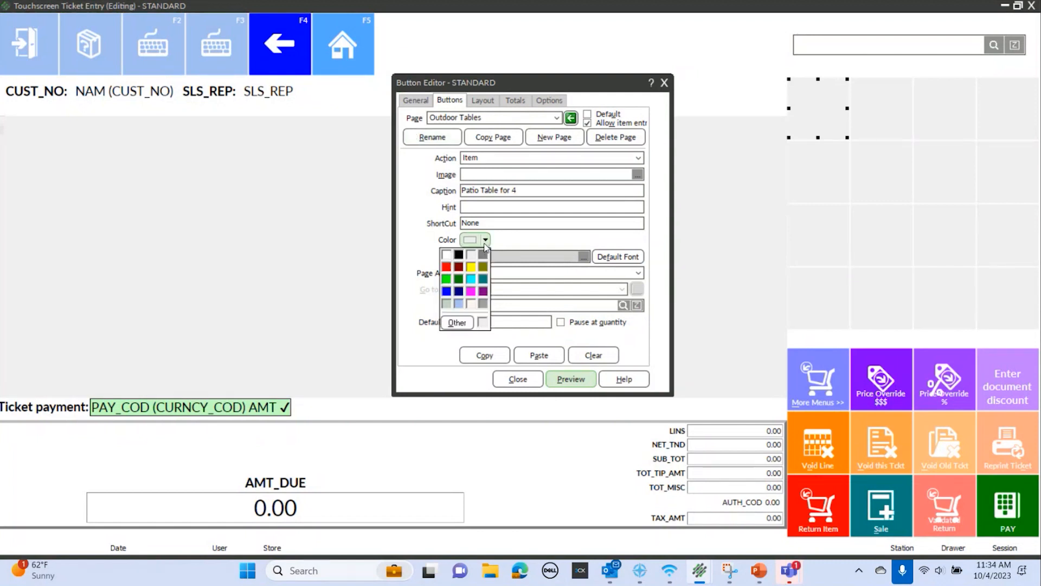
left_click(459, 278)
left_click(579, 379)
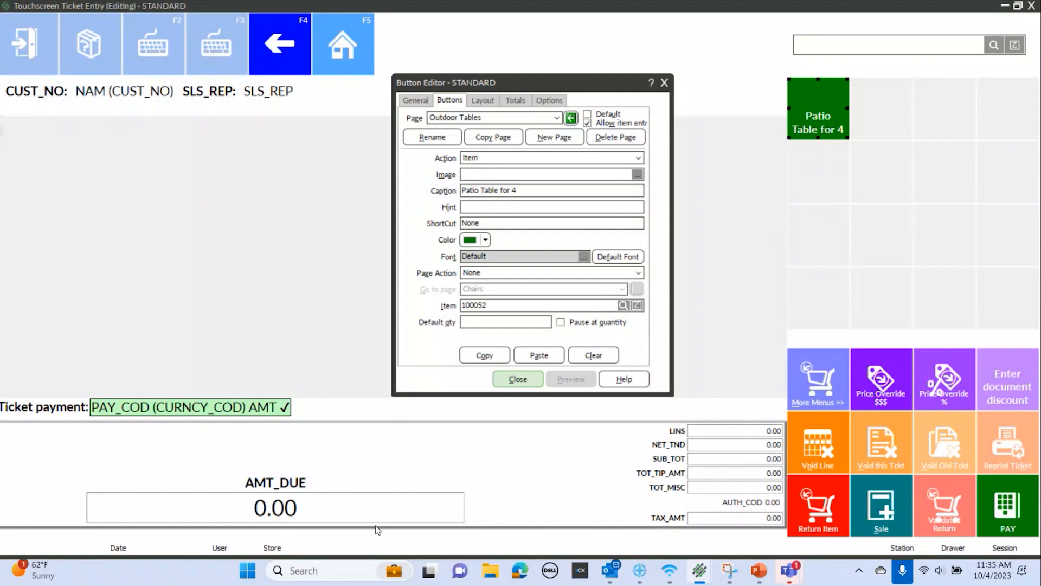
- Copy the Patio Table for 4 button into the second and third positions of the first row
left_click(484, 356)
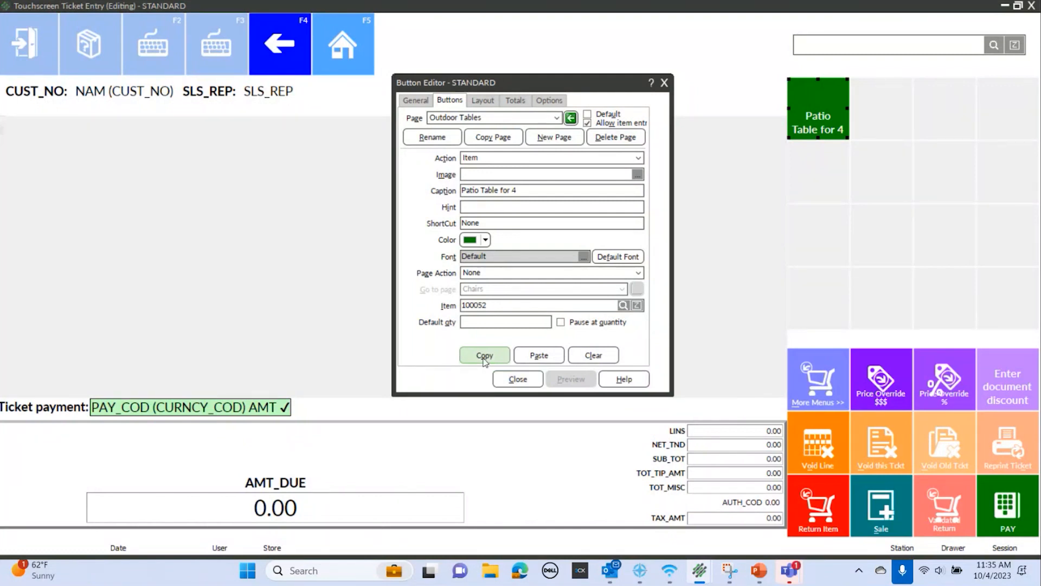
left_click(888, 102)
left_click(539, 356)
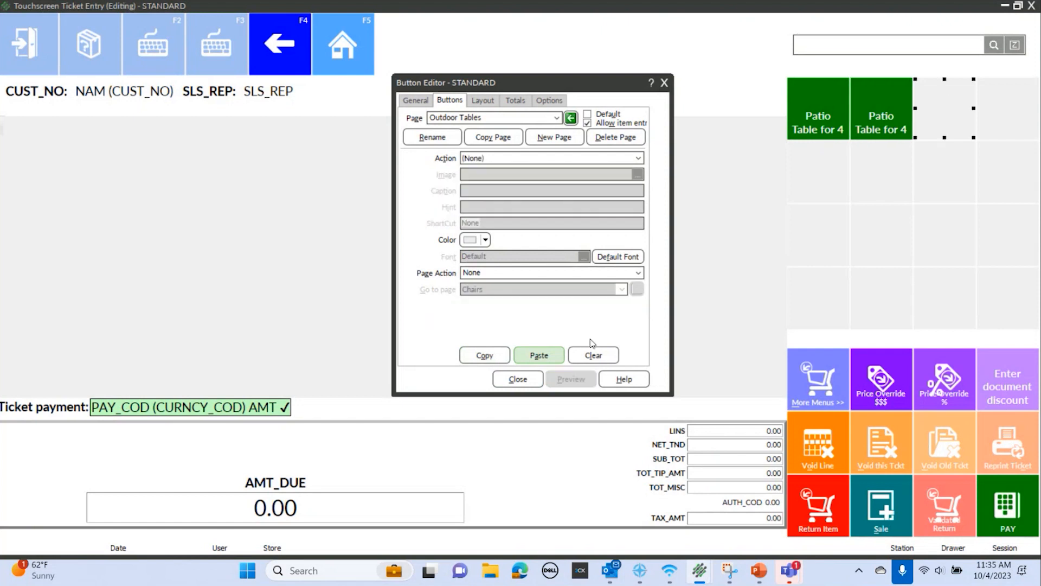
left_click(540, 357)
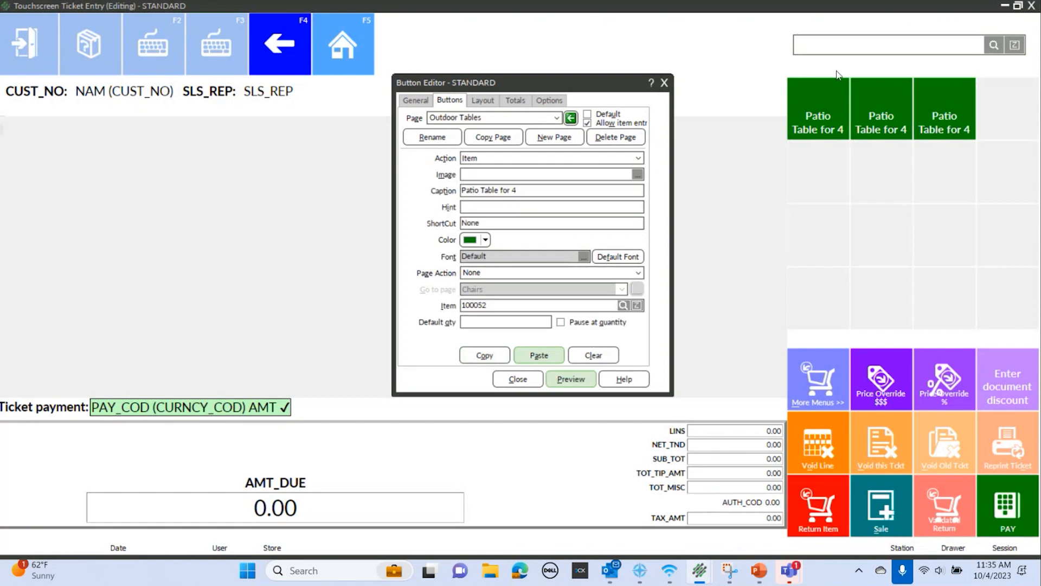
- Change the second button's caption to Patio Table for 6 and link it to item 100053
left_click(868, 115)
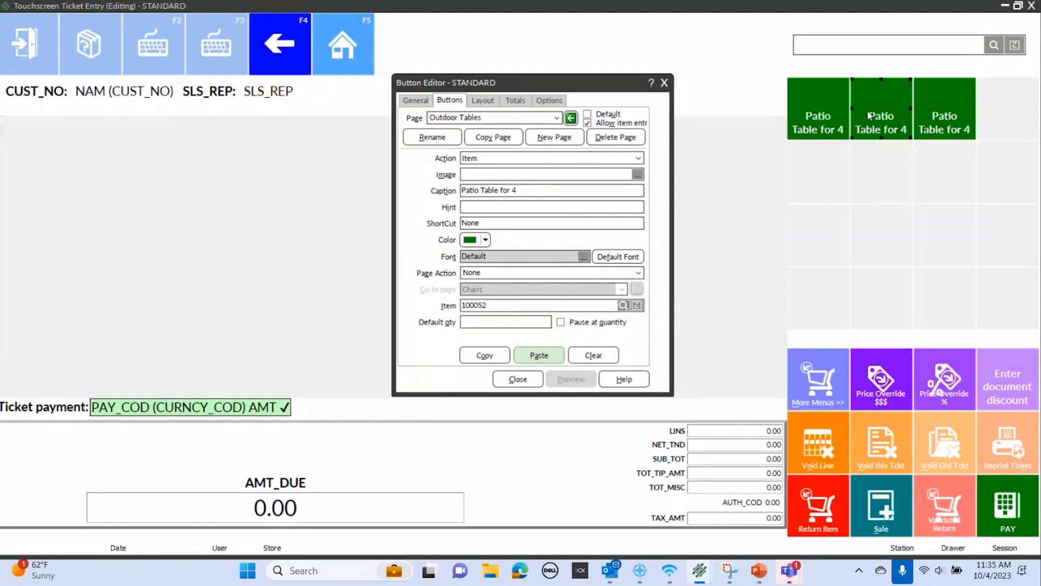
left_click(529, 189)
key("BackSpace")
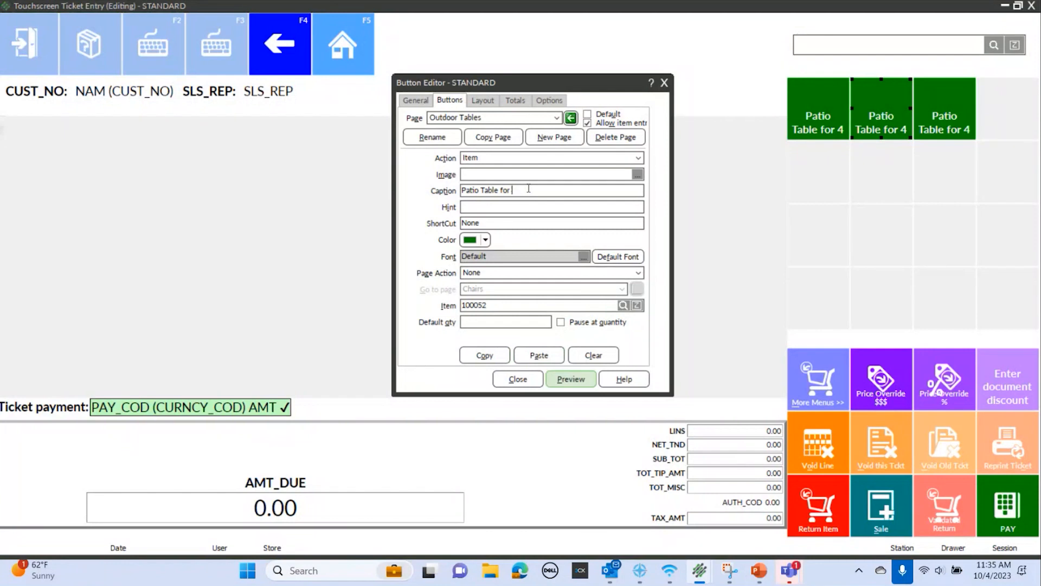
type("6")
left_click(622, 306)
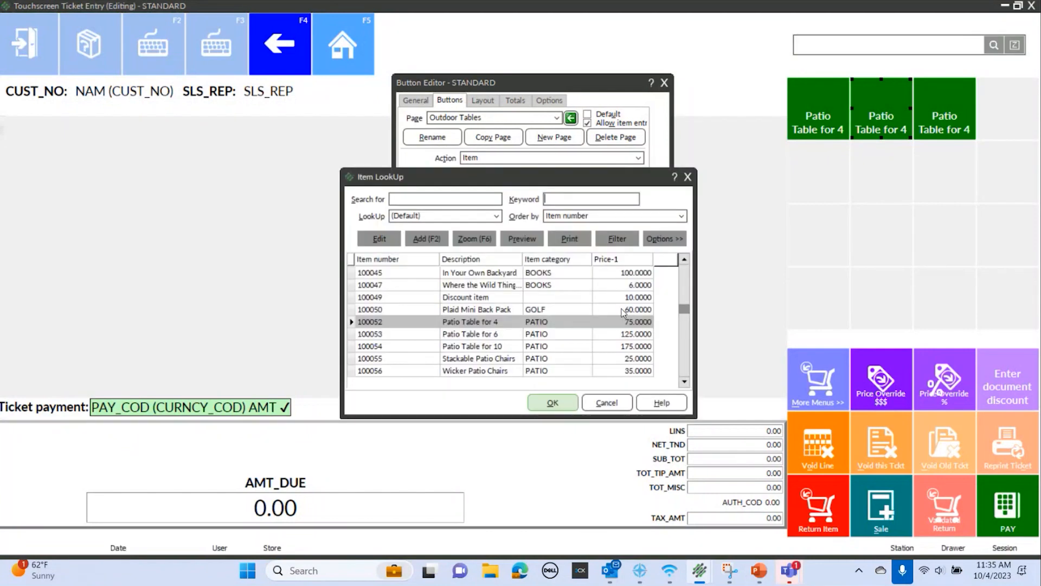
left_click(613, 334)
left_click(570, 404)
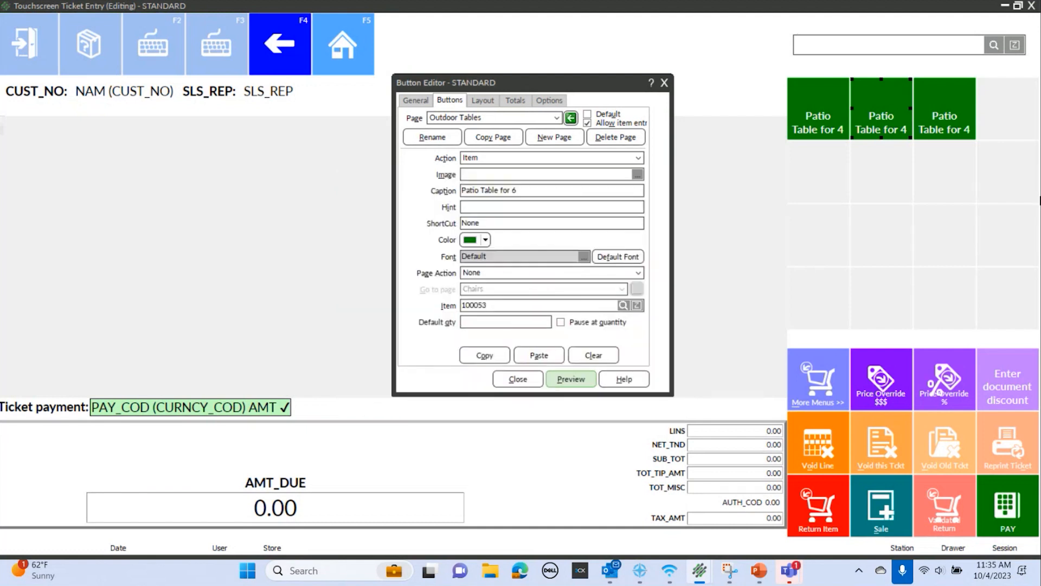
- Link the third button to item 100054 and change its caption to Patio Table for 10
left_click(946, 118)
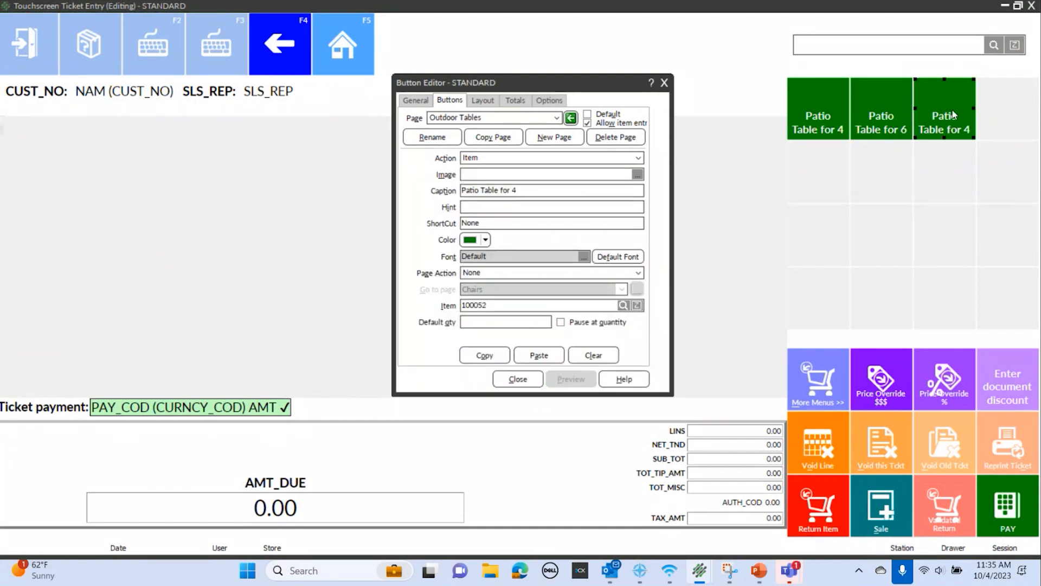
left_click(625, 306)
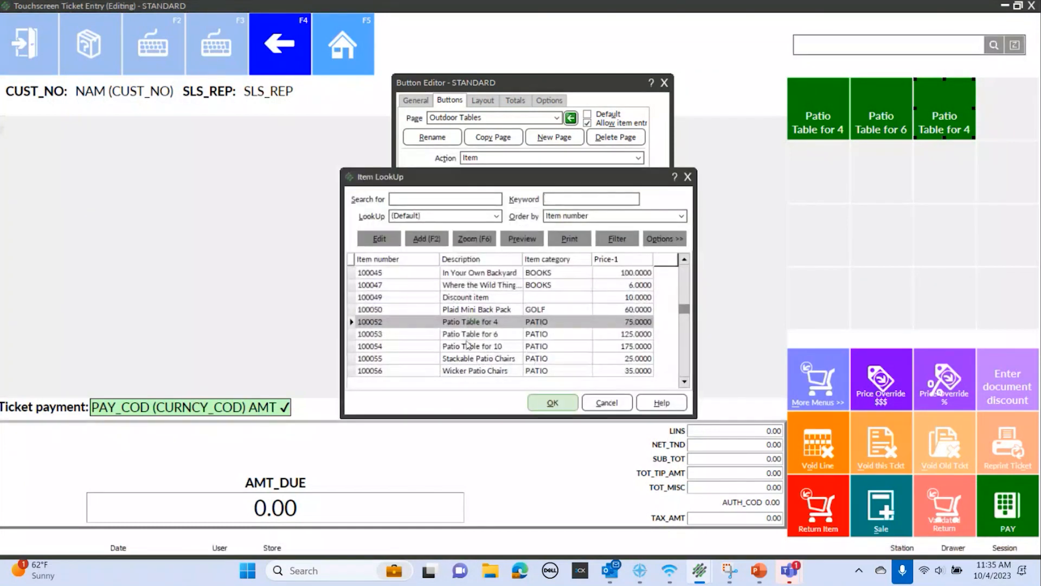
double_click(482, 347)
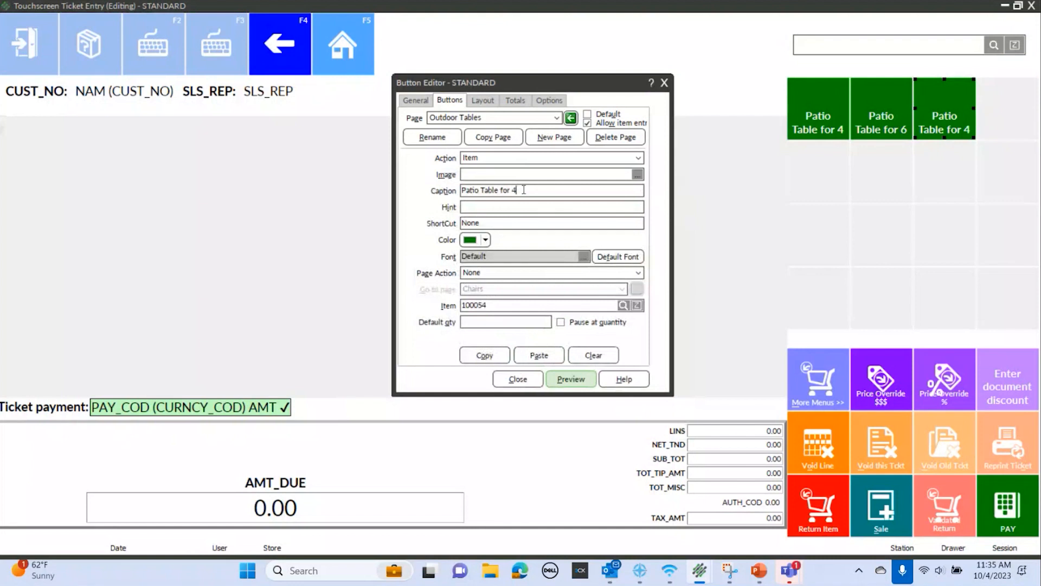
double_click(514, 189)
type("10")
left_click(818, 171)
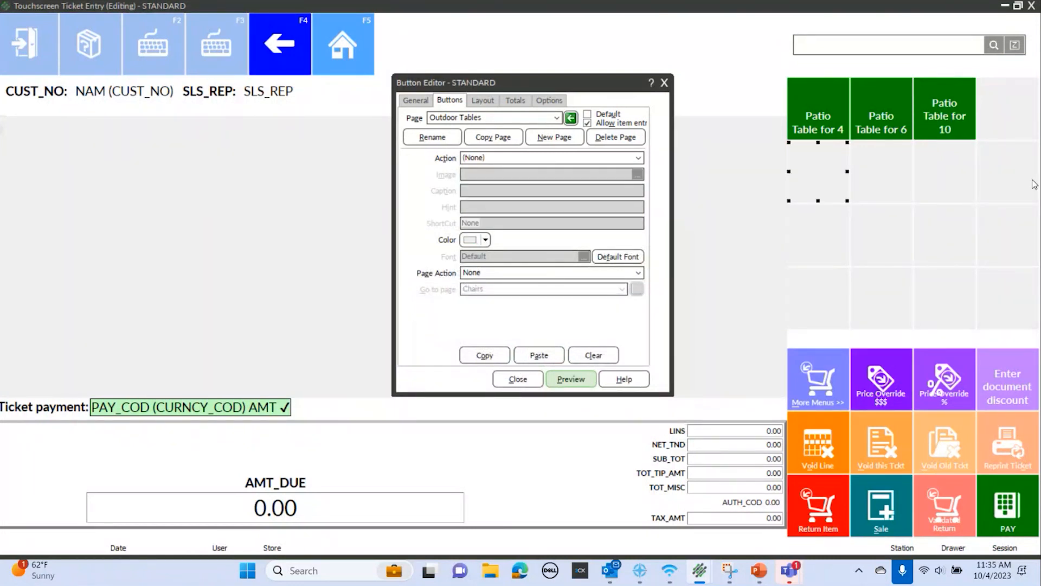
left_click(945, 126)
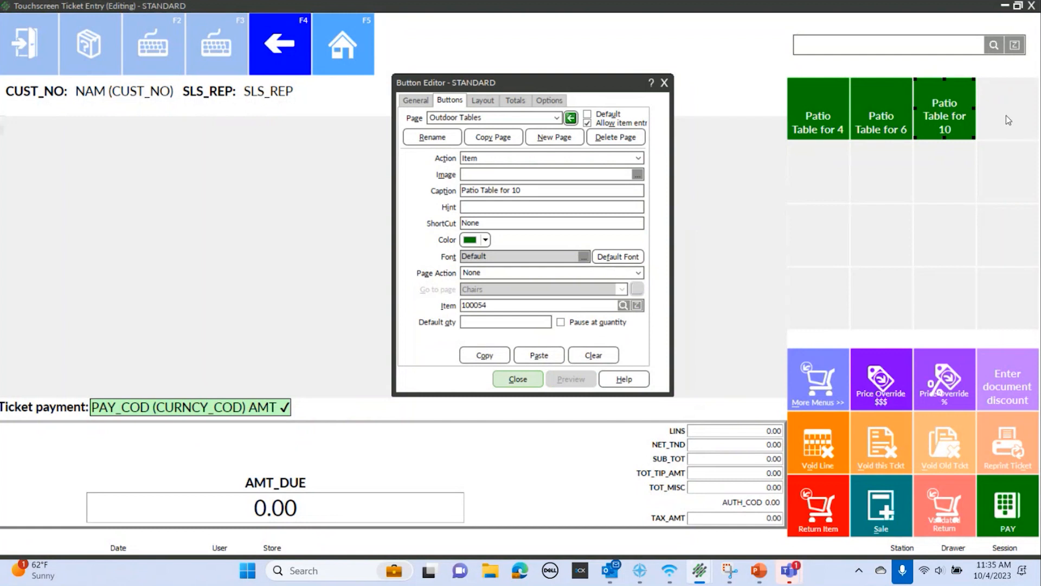
- Give the fourth button in the first row the Button page action linked to Outdoor Furniture, and preview it
left_click(1008, 119)
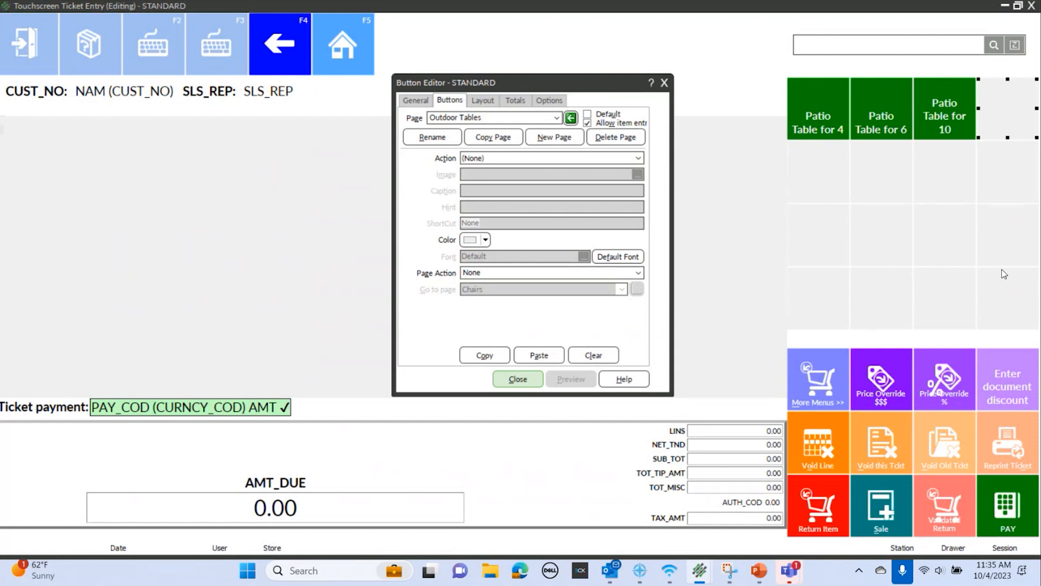
left_click(639, 157)
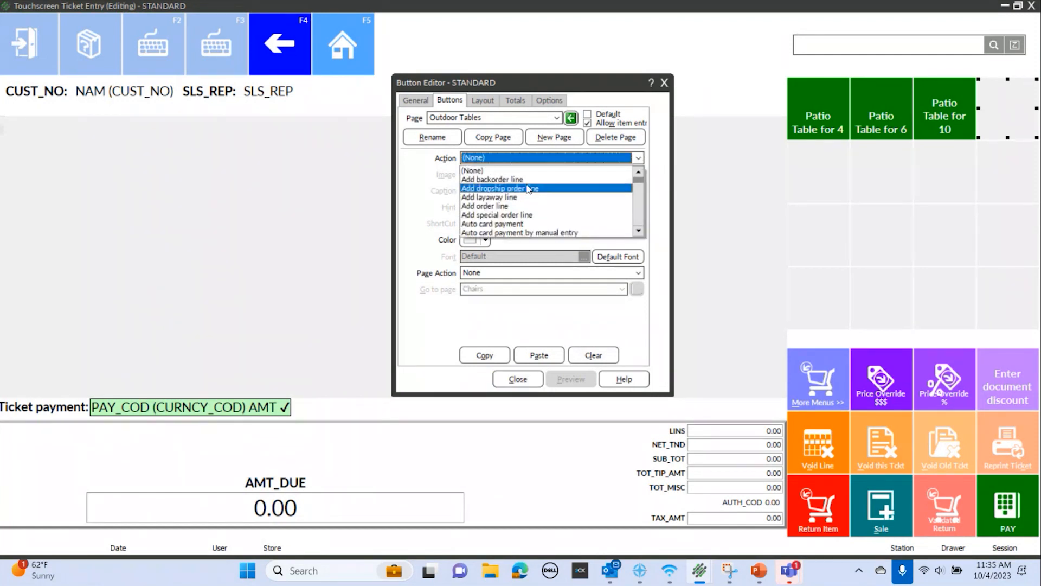
key("b")
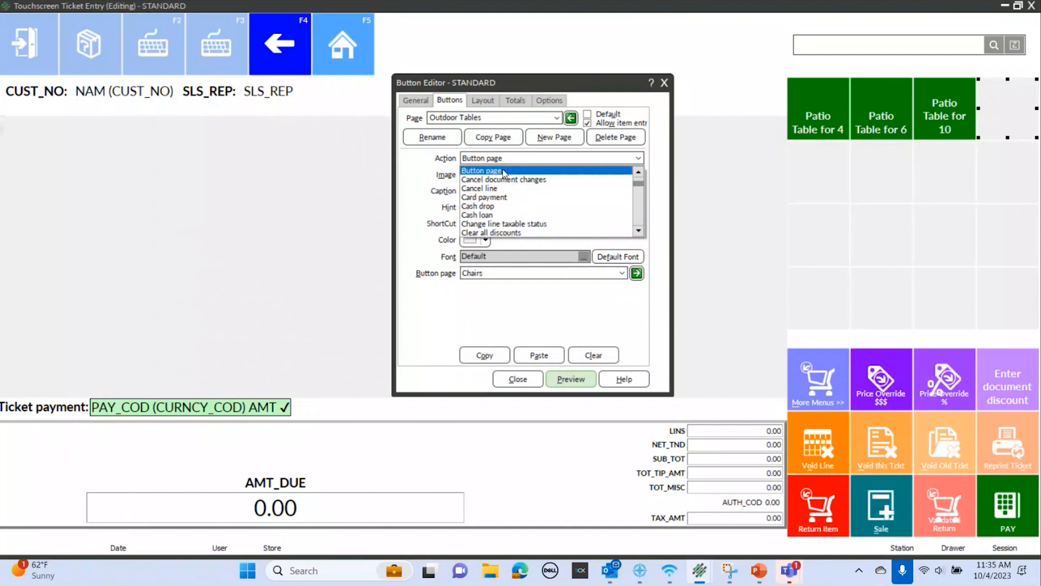
left_click(504, 172)
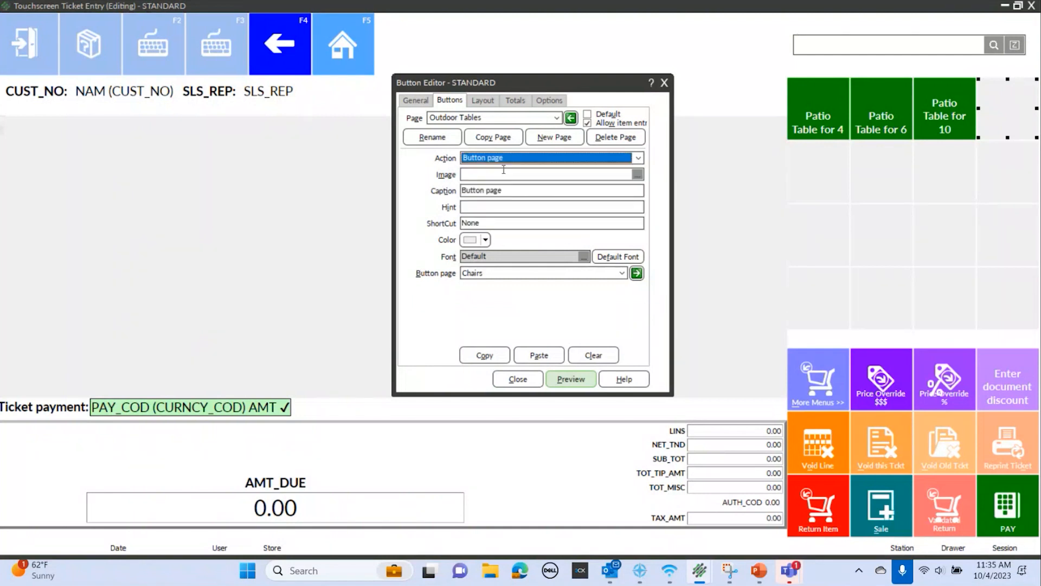
left_click(622, 273)
scroll(533, 325, "down", 1)
scroll(526, 325, "down", 3)
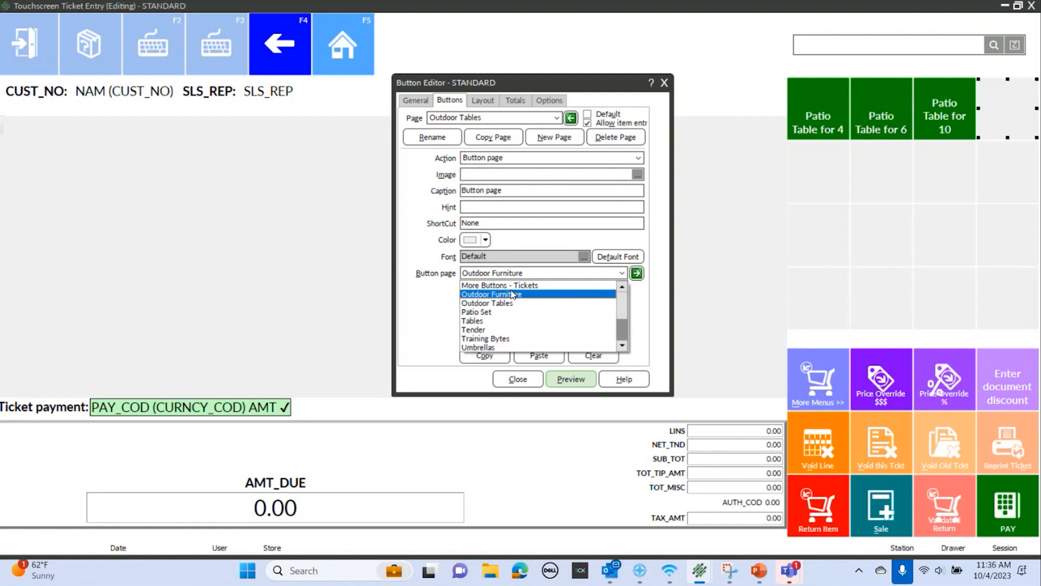
left_click(512, 294)
left_click(584, 379)
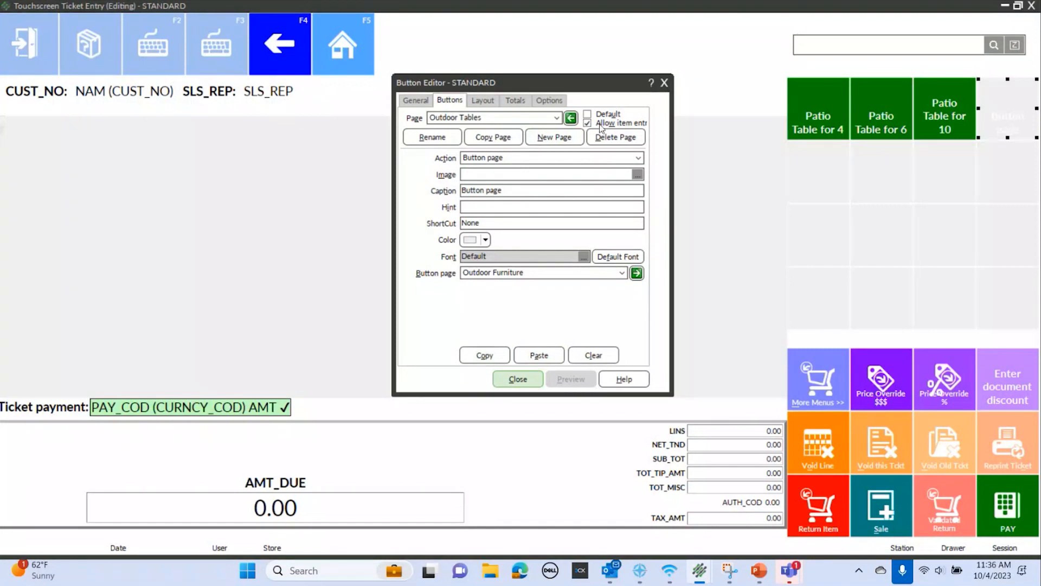
- Color the fourth button light blue and preview it
left_click(485, 239)
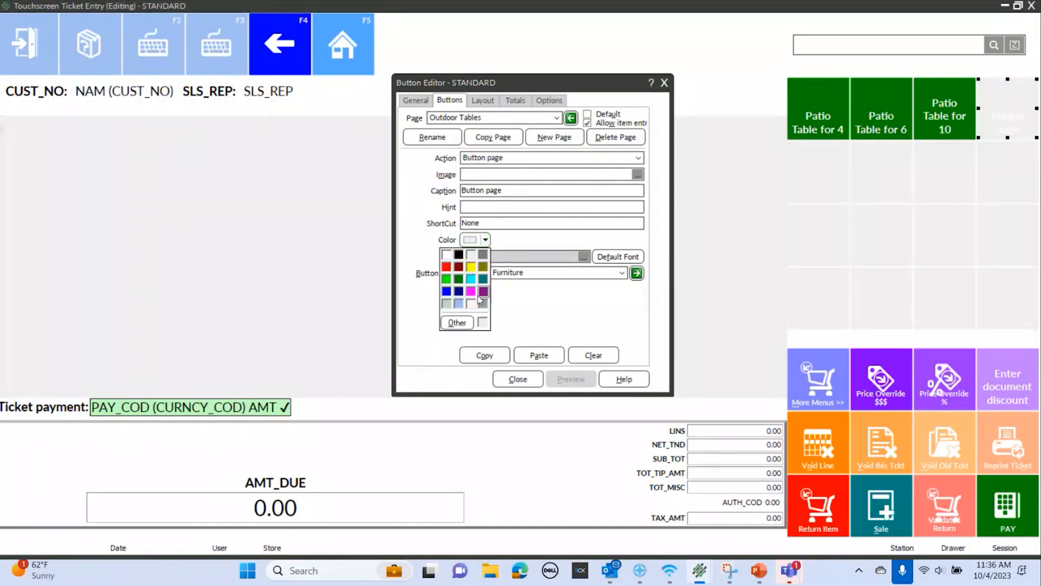
left_click(458, 304)
left_click(567, 376)
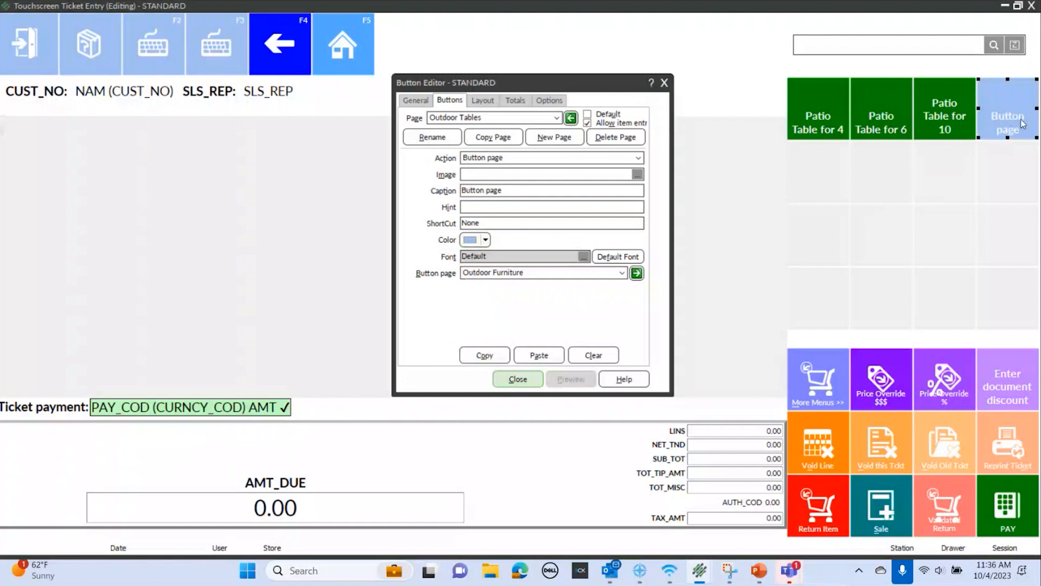
- Try to caption the fourth button Return to Outdoor Furniture and go back to the previous button page
left_click_drag(543, 194, 60, 94)
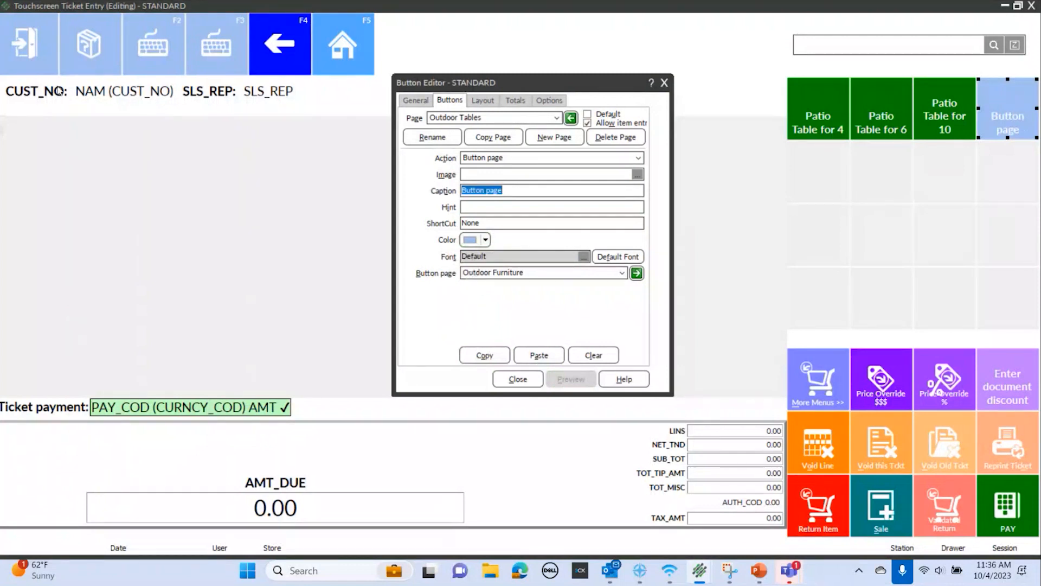
type("Return to Outdoor Furniture")
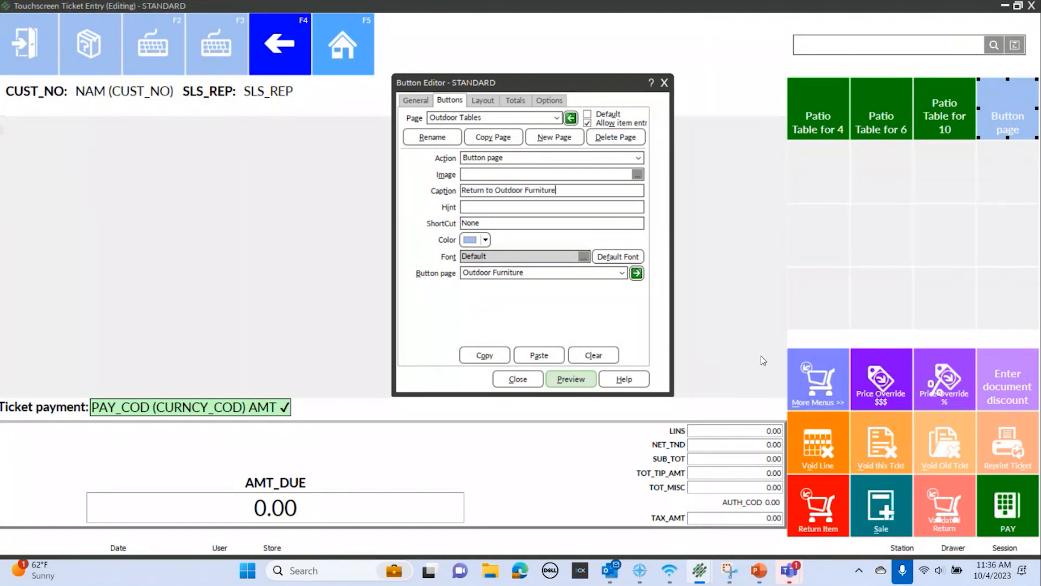
left_click(1021, 110)
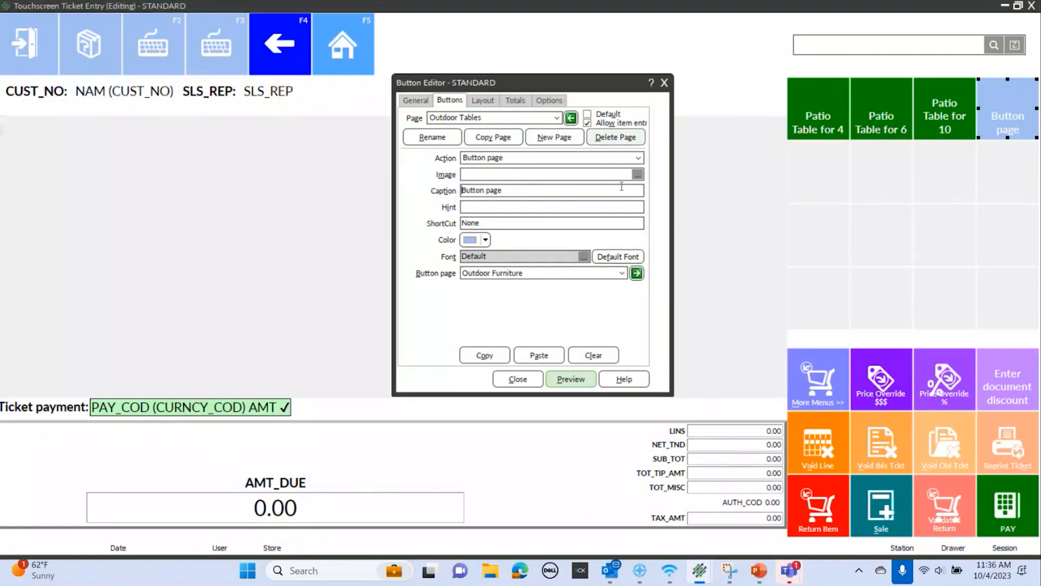
left_click(571, 118)
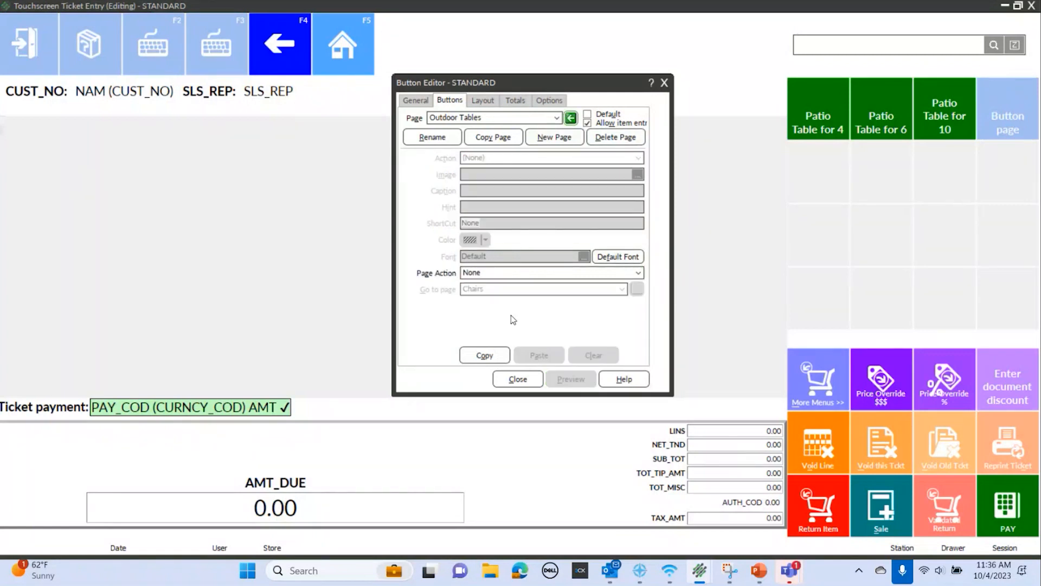
- Select the Outdoor Furniture button on the Main page and follow its link to check the target page
left_click(558, 118)
scroll(458, 152, "up", 5)
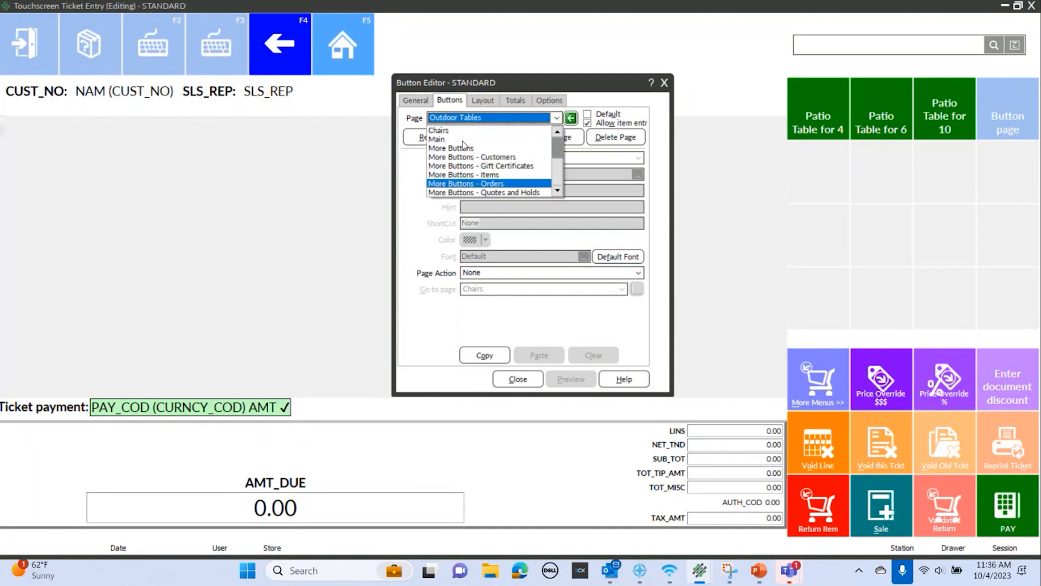
left_click(459, 140)
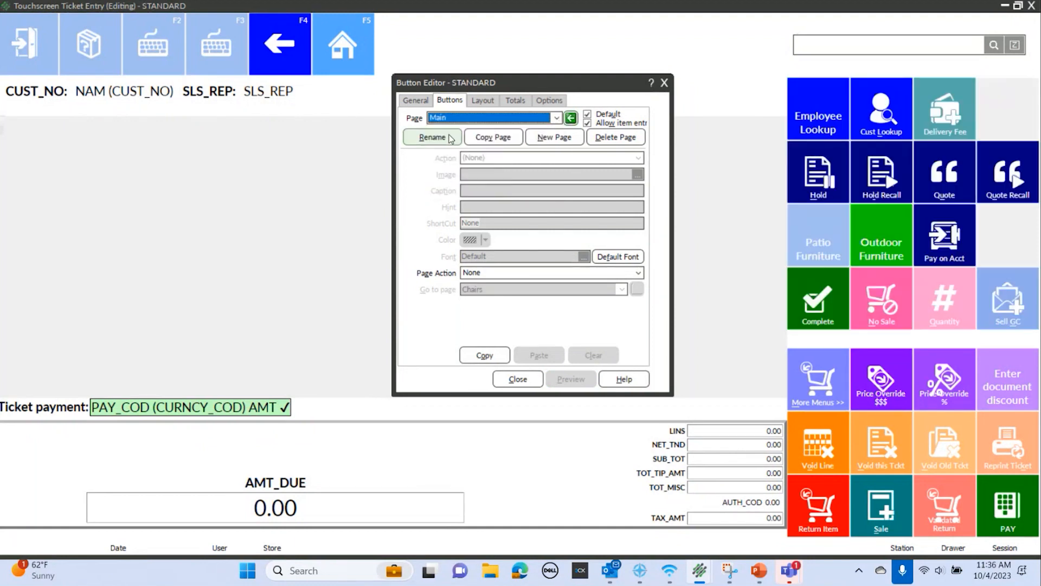
left_click(884, 244)
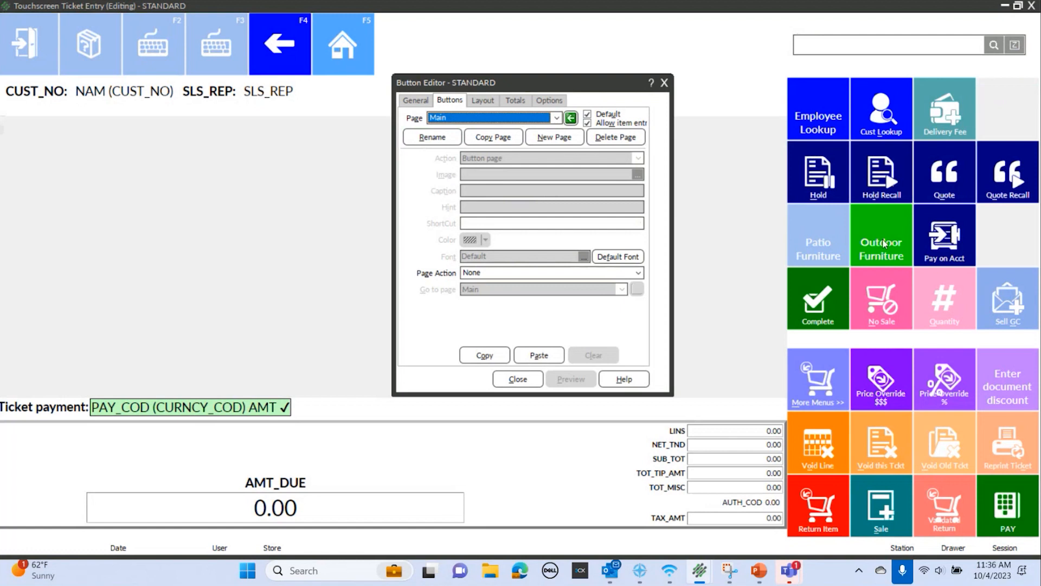
left_click(884, 244)
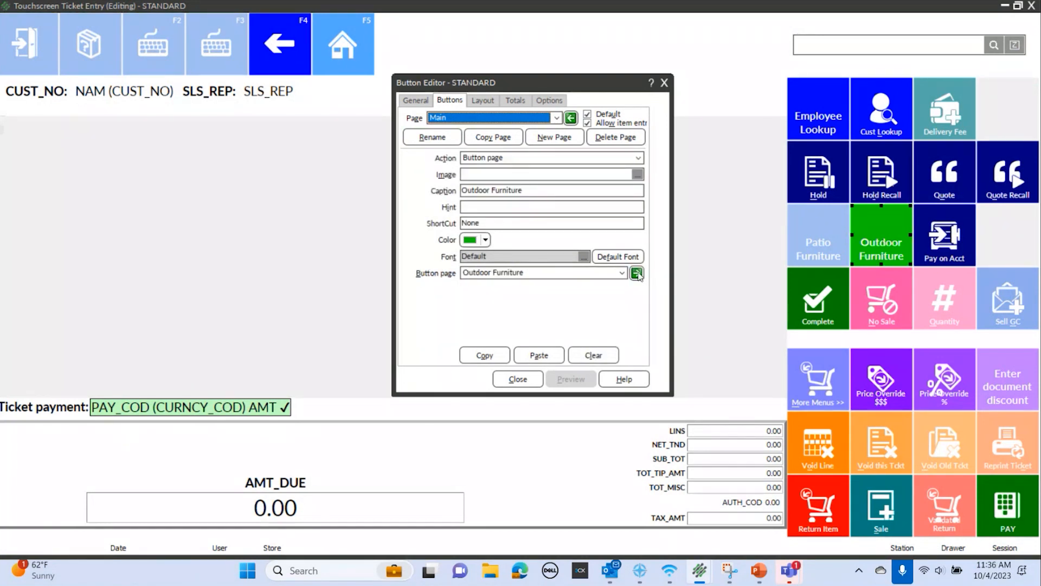
left_click(637, 274)
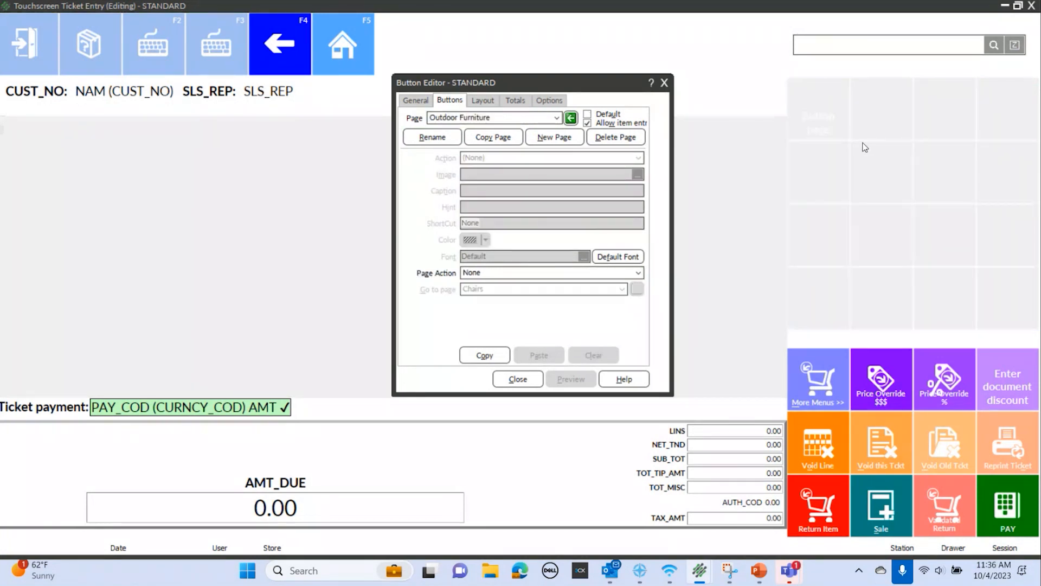
left_click(571, 119)
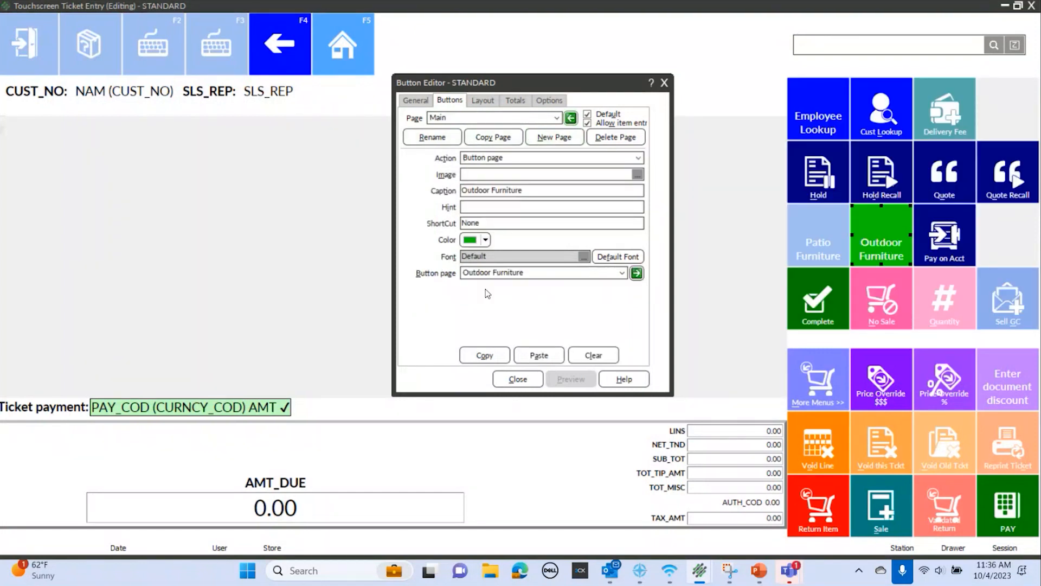
- Try linking the Main page's Outdoor Furniture button to Outdoor Tables, check that page, and restore the link to Outdoor Furniture
left_click(623, 273)
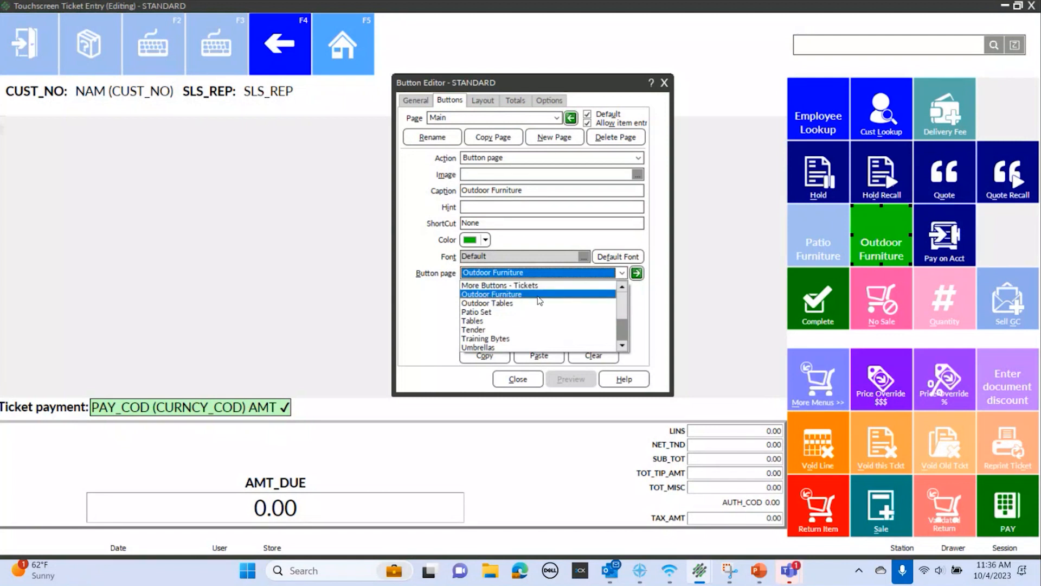
left_click(523, 306)
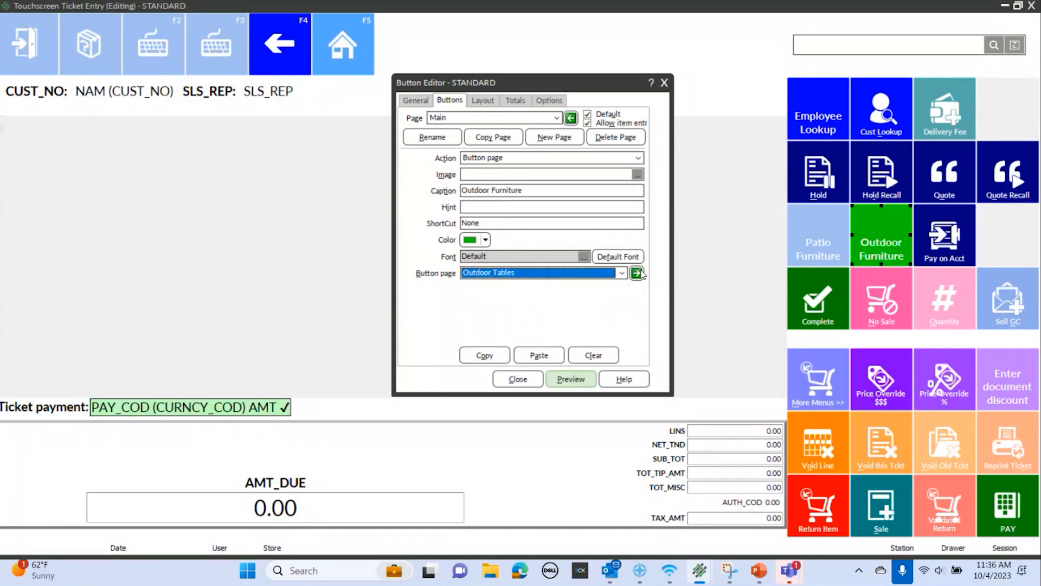
left_click(636, 273)
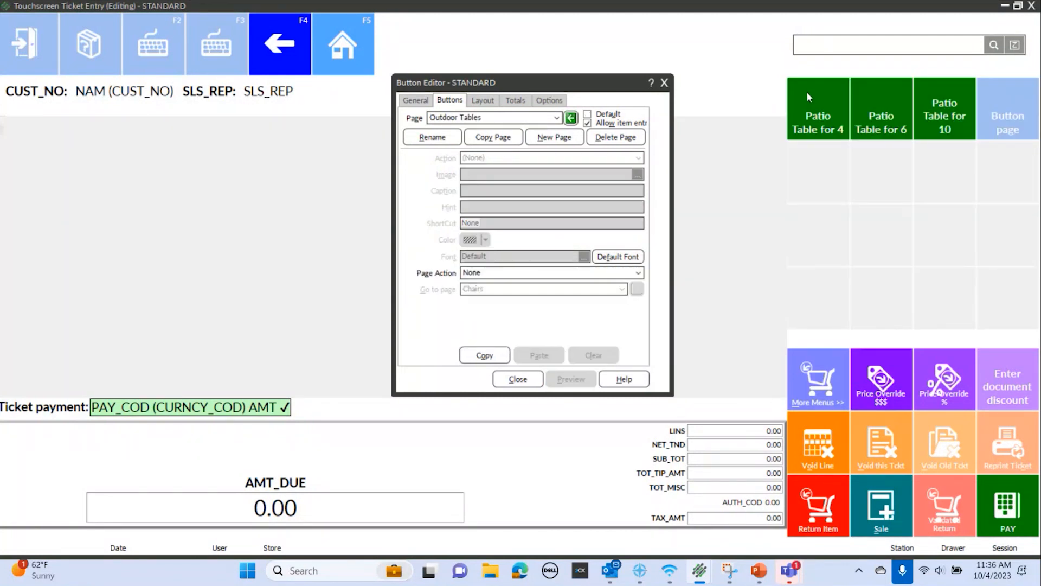
left_click(570, 118)
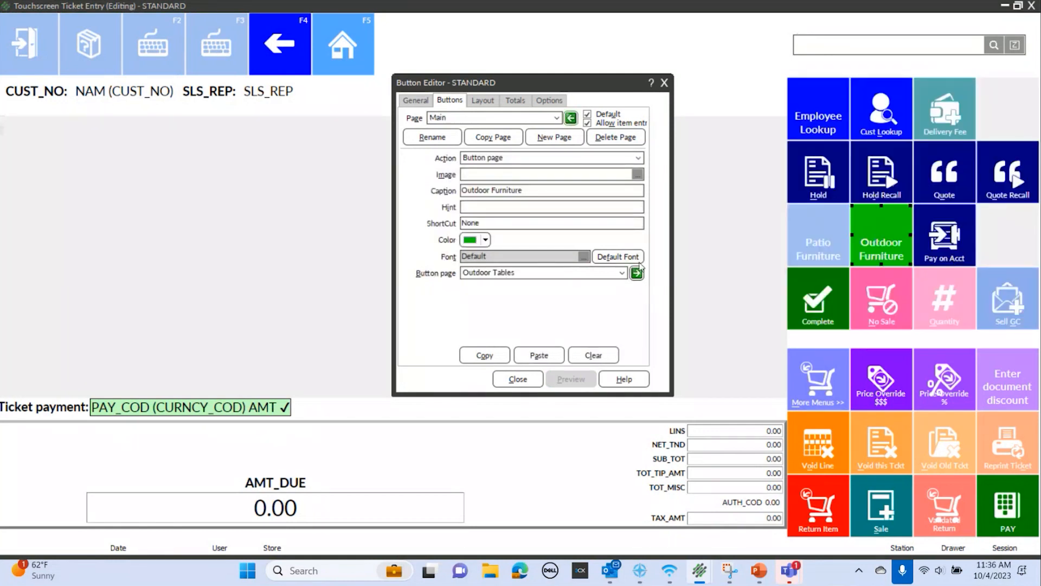
left_click(623, 273)
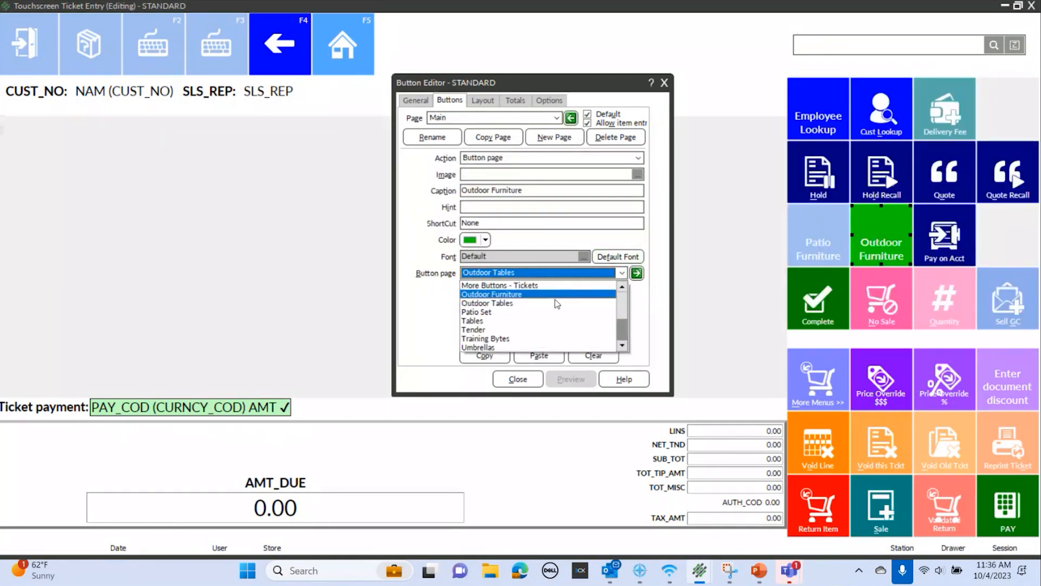
left_click(528, 291)
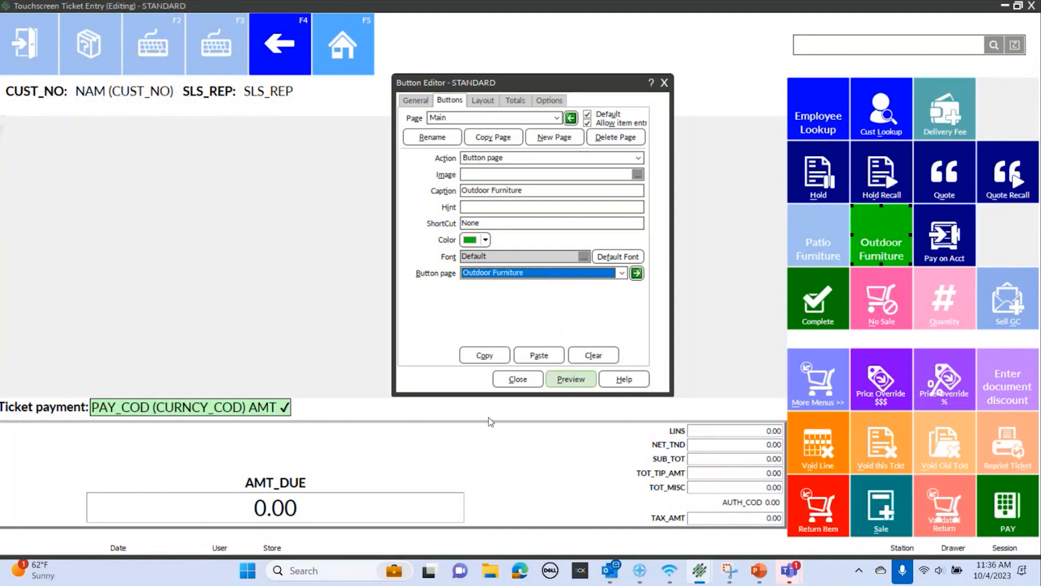
- On the Outdoor Furniture page, link the first button to the Outdoor Tables page
left_click(637, 272)
left_click(837, 116)
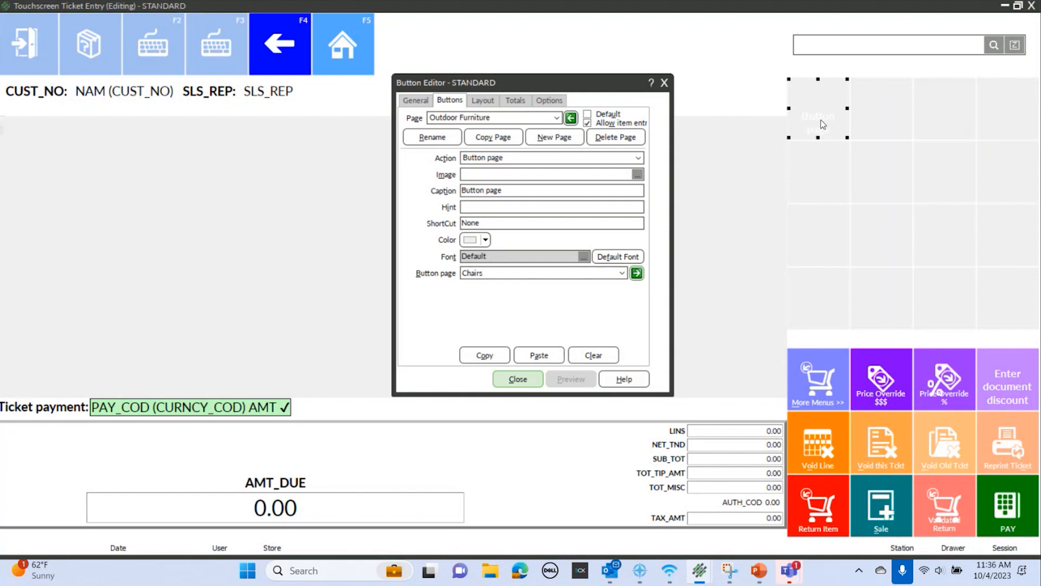
left_click(621, 273)
scroll(512, 310, "down", 2)
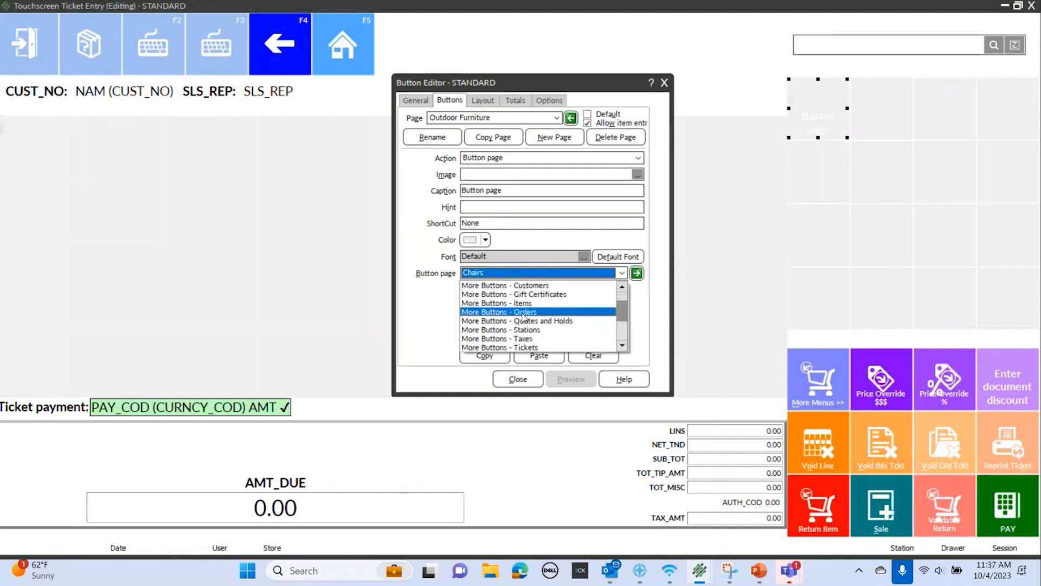
scroll(498, 331, "down", 1)
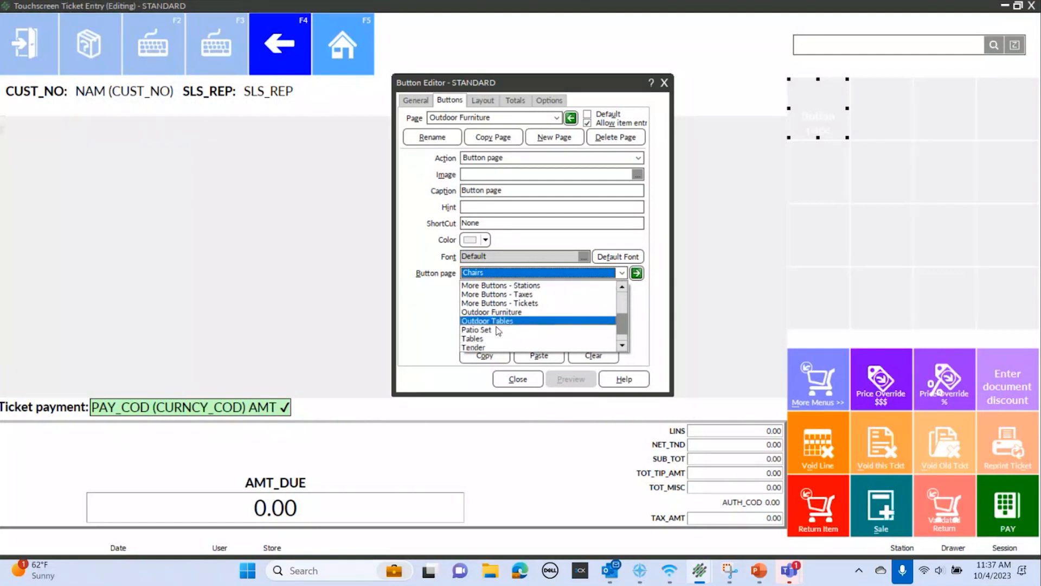
left_click(498, 322)
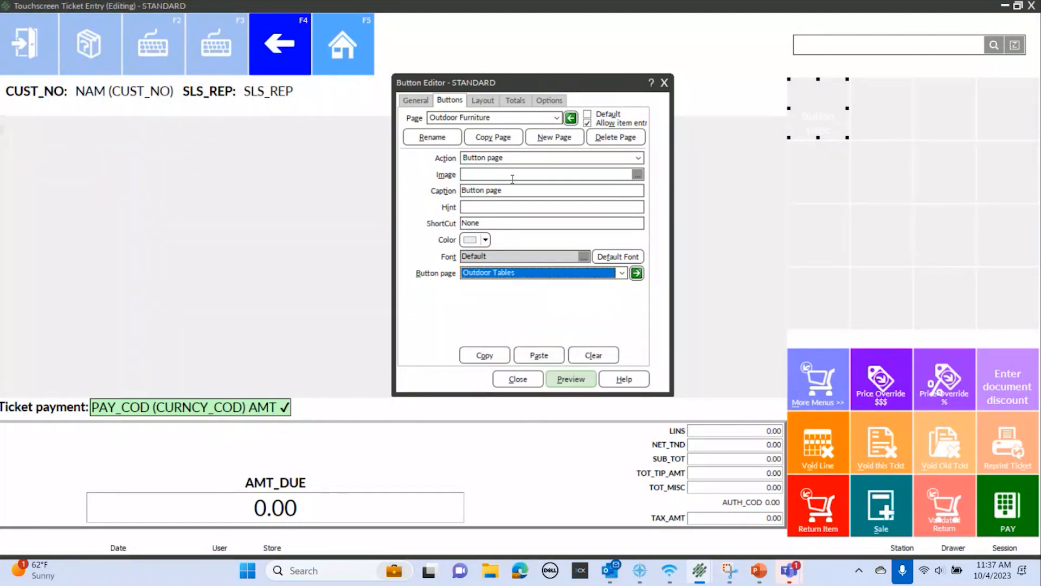
- Caption the first Outdoor Furniture page button Outdoor Tables, color it magenta, and preview it
left_click_drag(509, 190, 330, 167)
type("Out")
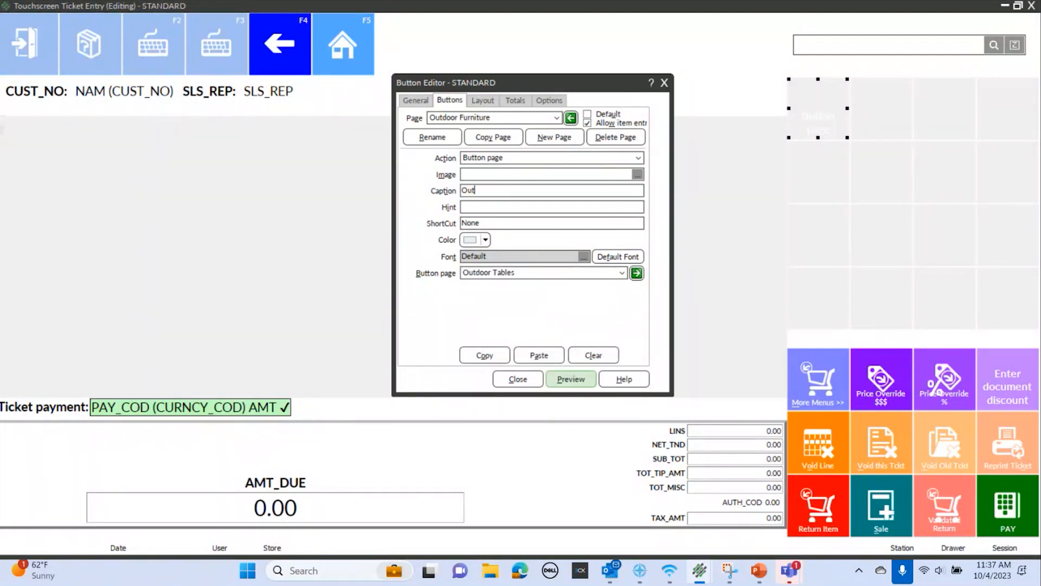
type("door Tables")
left_click(485, 240)
left_click(475, 282)
left_click(579, 382)
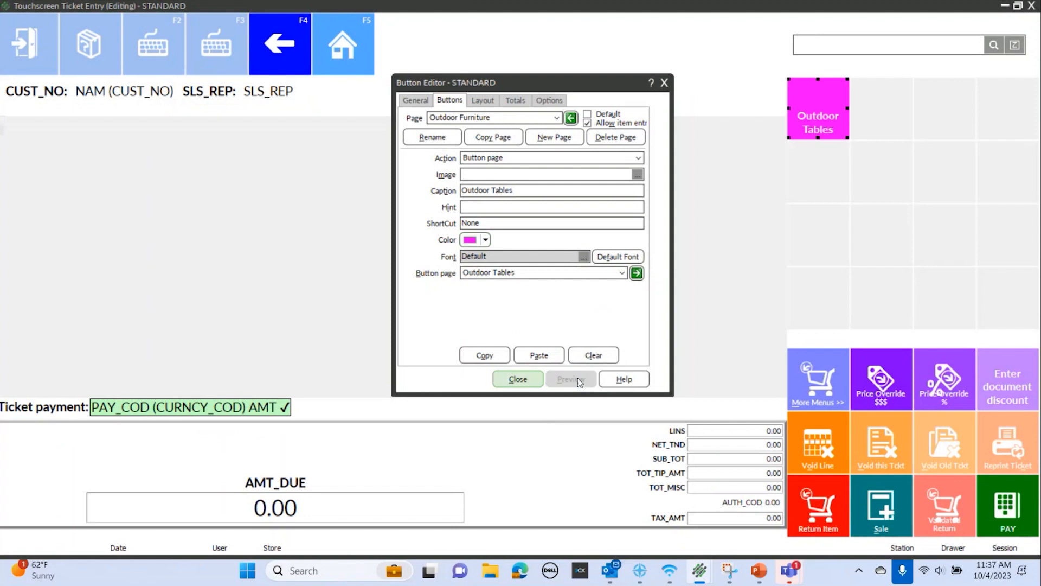
- On the Outdoor Tables page, caption the fourth button Return to outdoor furniture and preview it
left_click(635, 273)
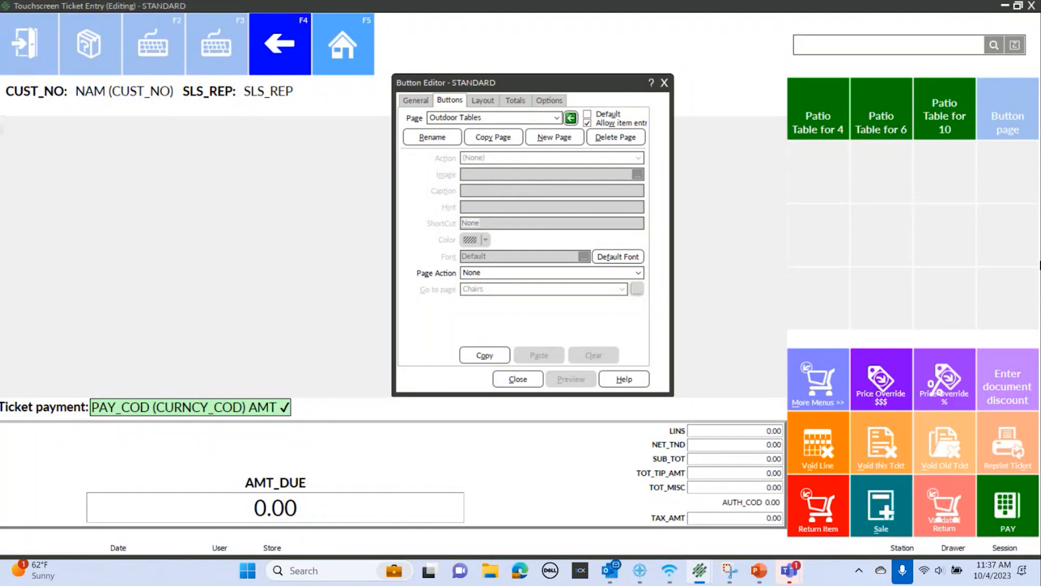
left_click(1006, 115)
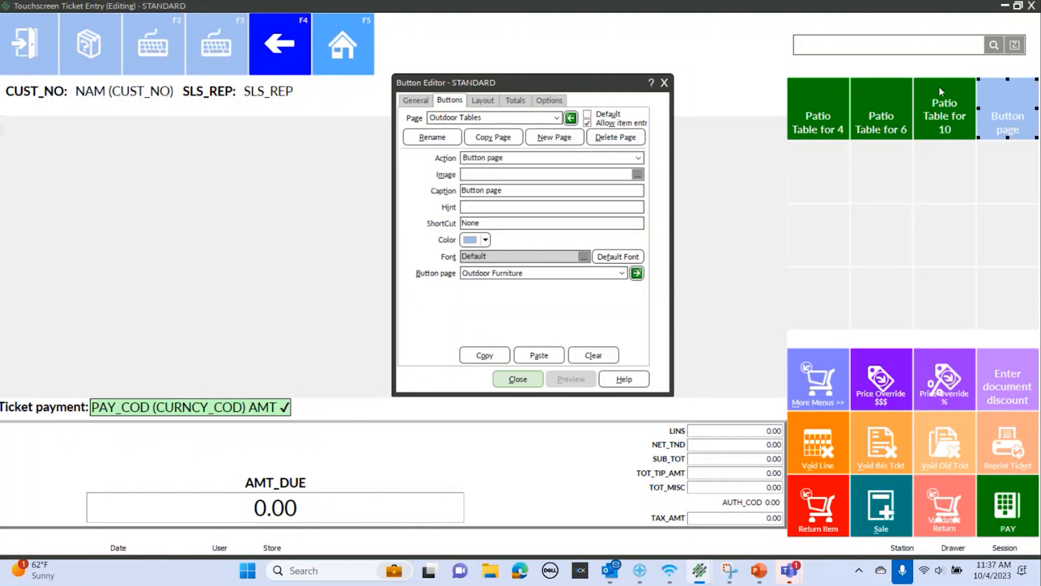
triple_click(518, 190)
type("Retu")
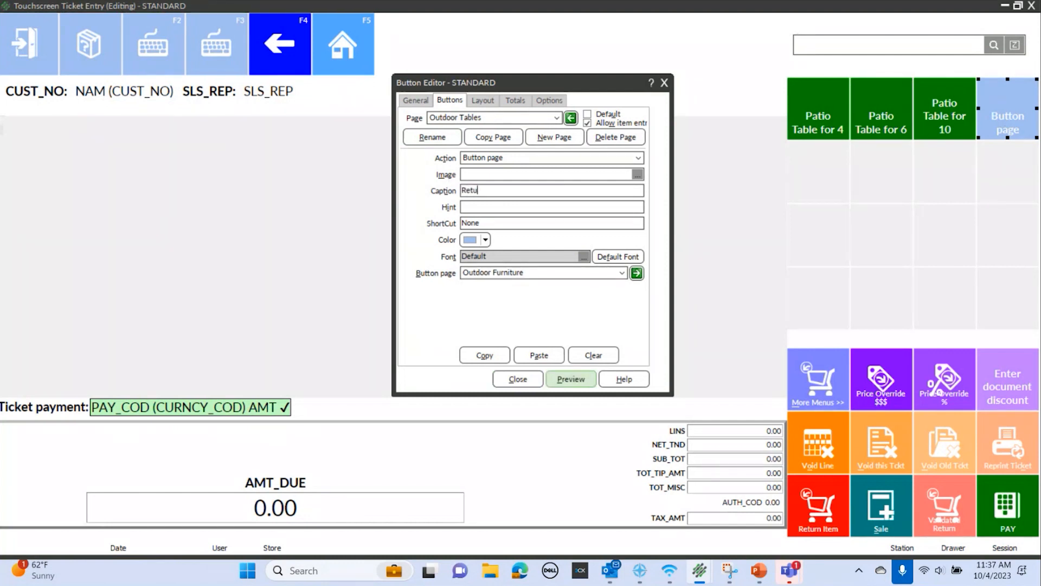
type("rn to outdoor furniture")
left_click(581, 381)
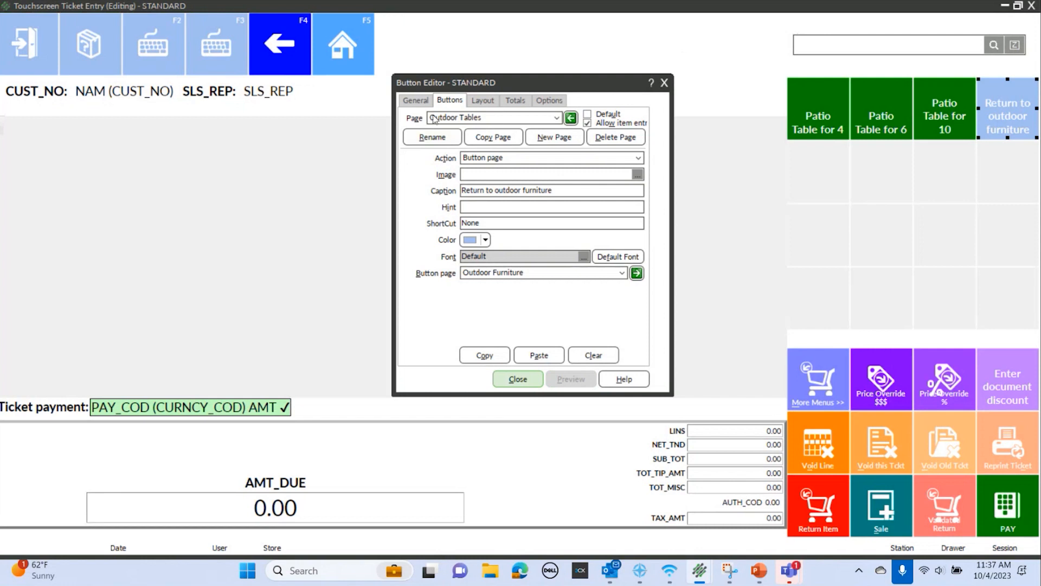
- Save the touchscreen layout to Golf Store 10 4 23 1.xml, replacing the existing file
left_click(477, 103)
left_click(530, 355)
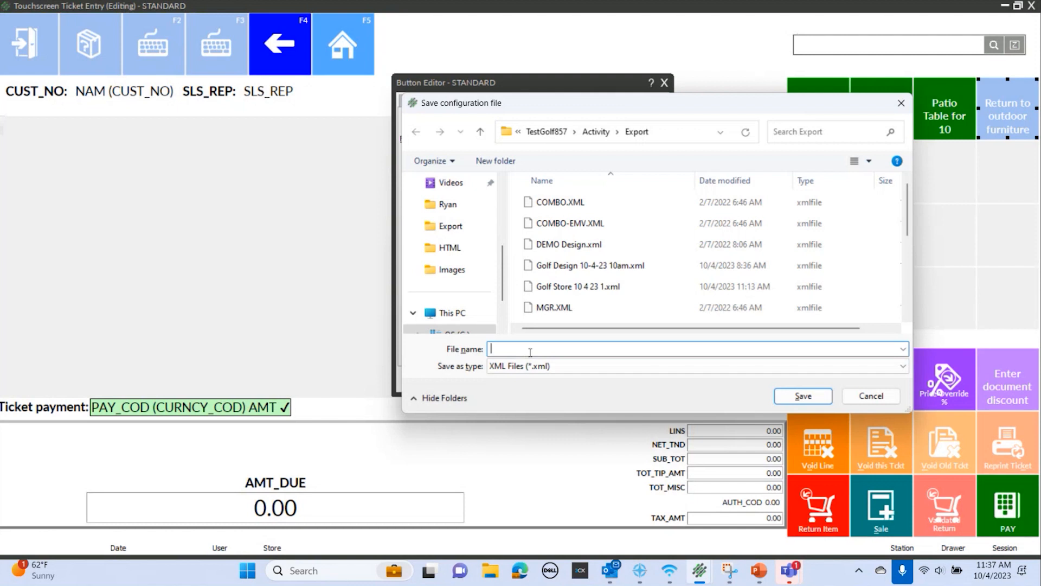
left_click(562, 289)
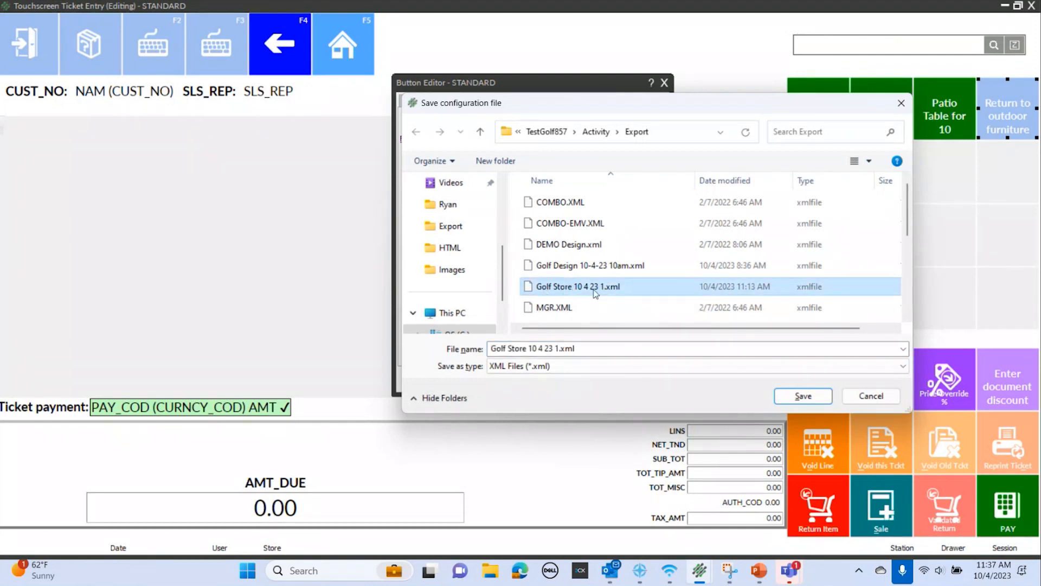
left_click(809, 396)
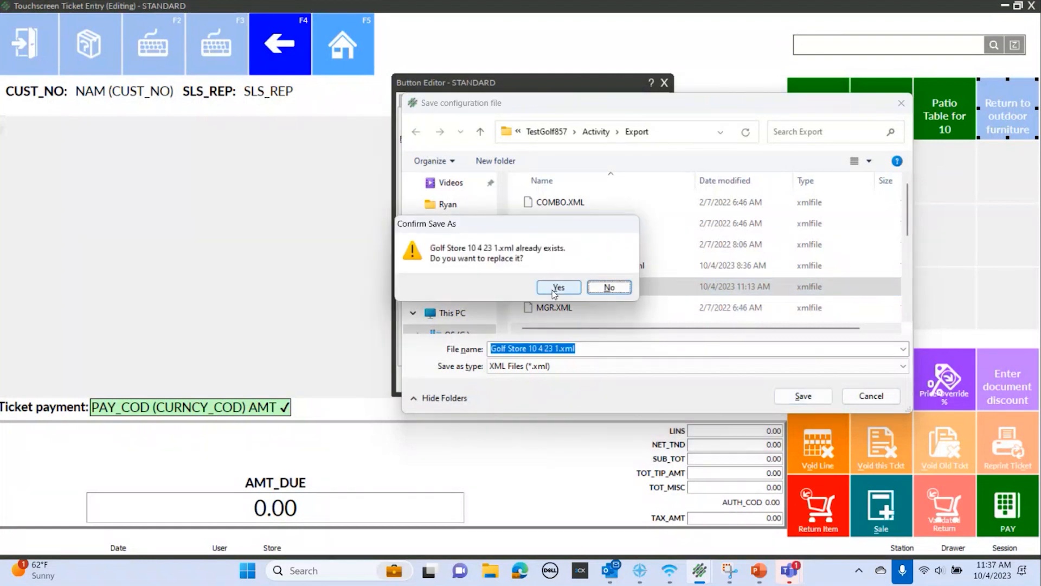
left_click(555, 289)
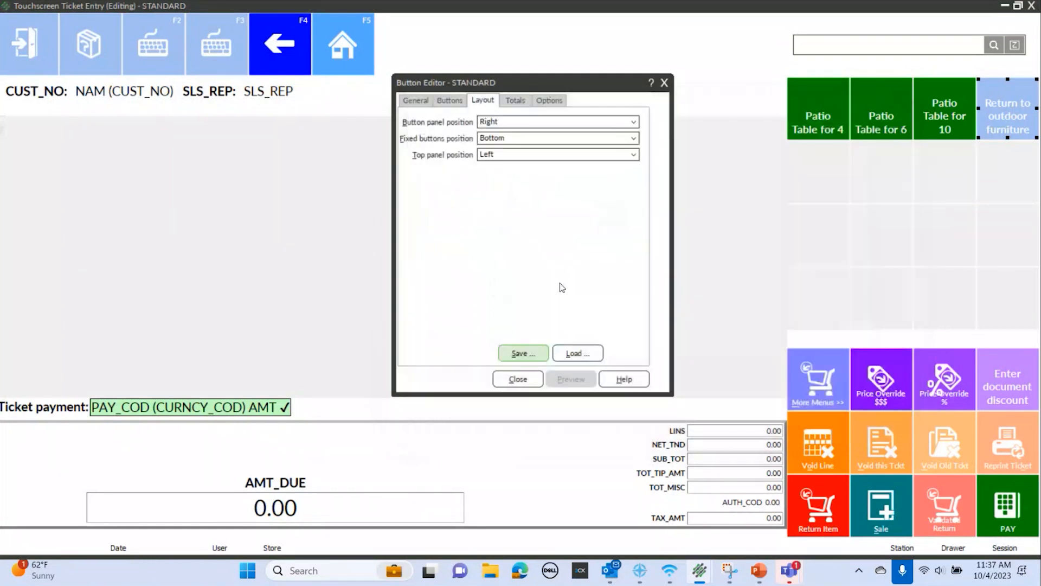
- Close the button editor, saving the touchscreen configuration changes, and close Touchscreen Codes
left_click(664, 83)
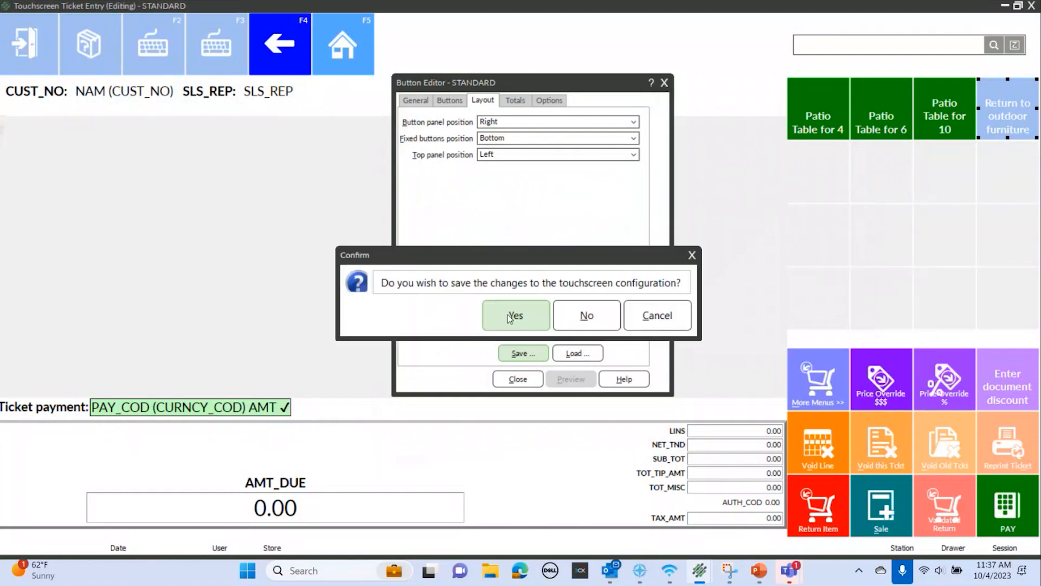
left_click(517, 320)
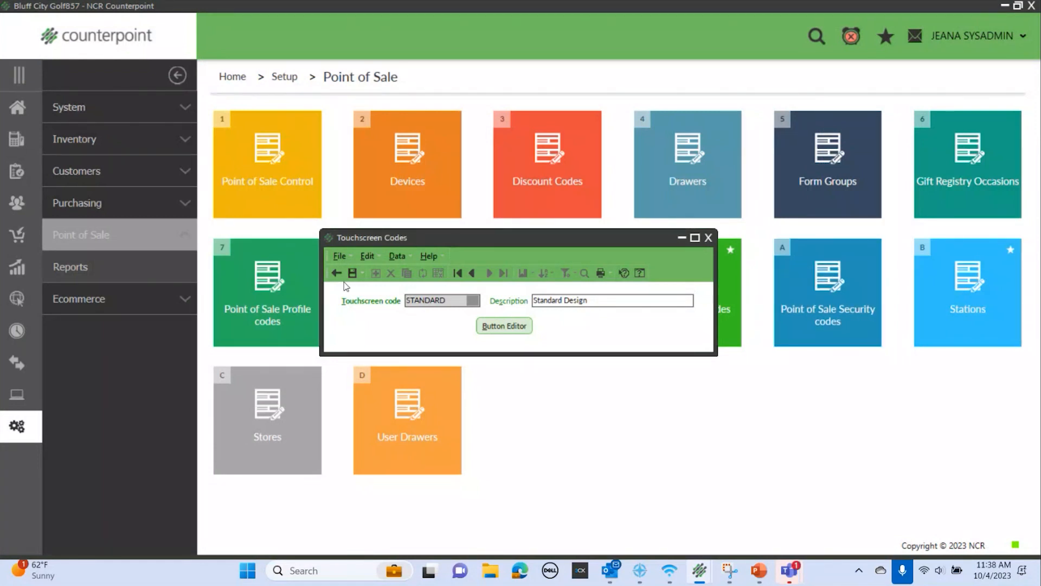
left_click(709, 241)
left_click(510, 314)
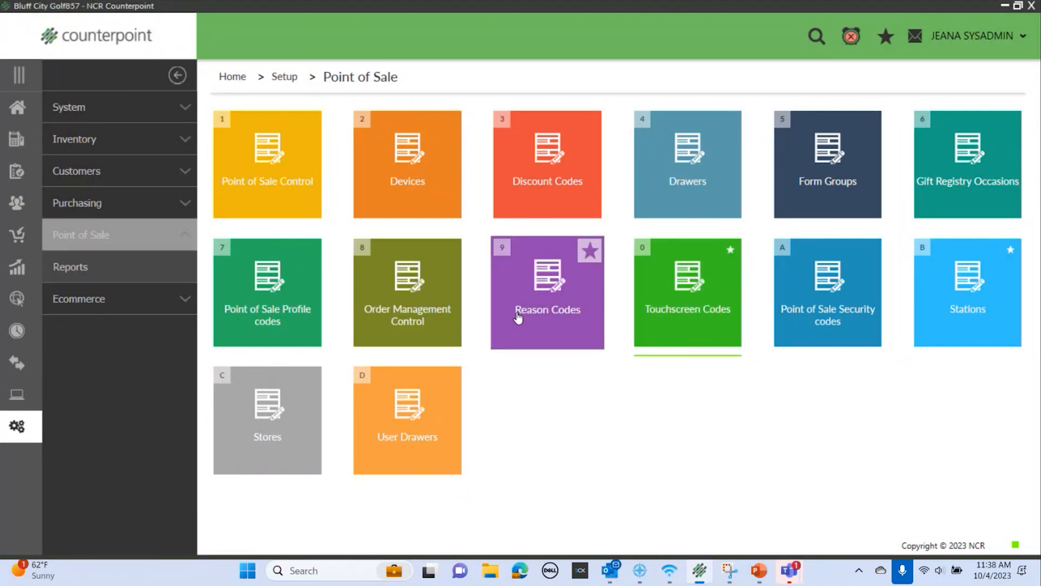
- Open Touchscreen ticket entry from the home page and log in with the account password
left_click(17, 109)
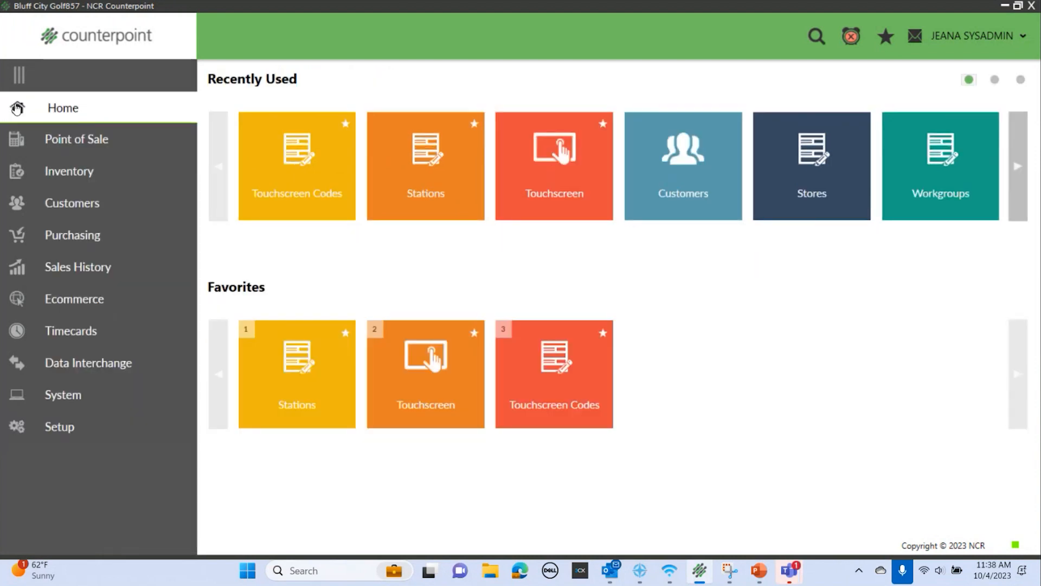
left_click(436, 390)
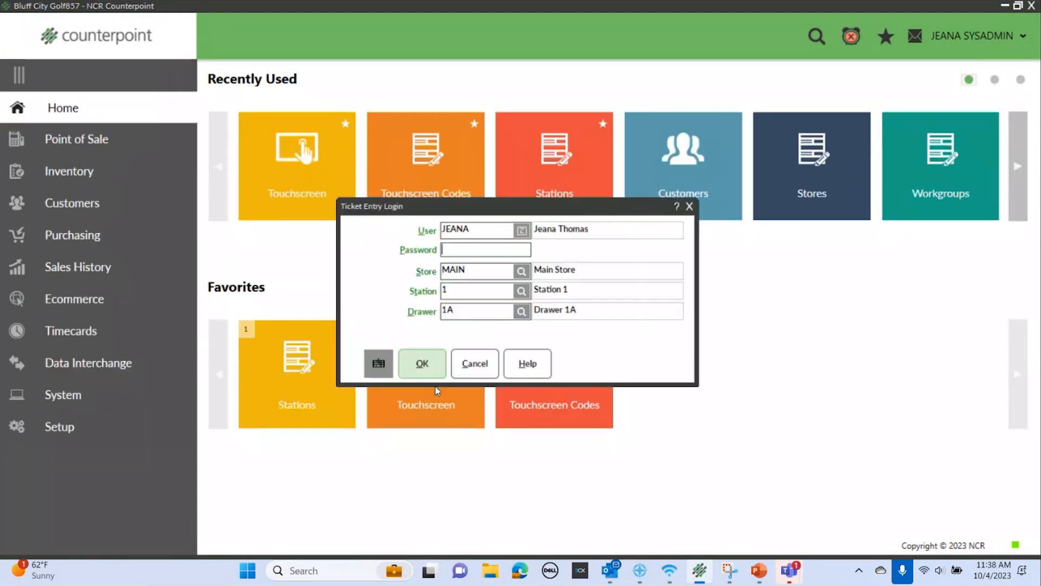
type("******")
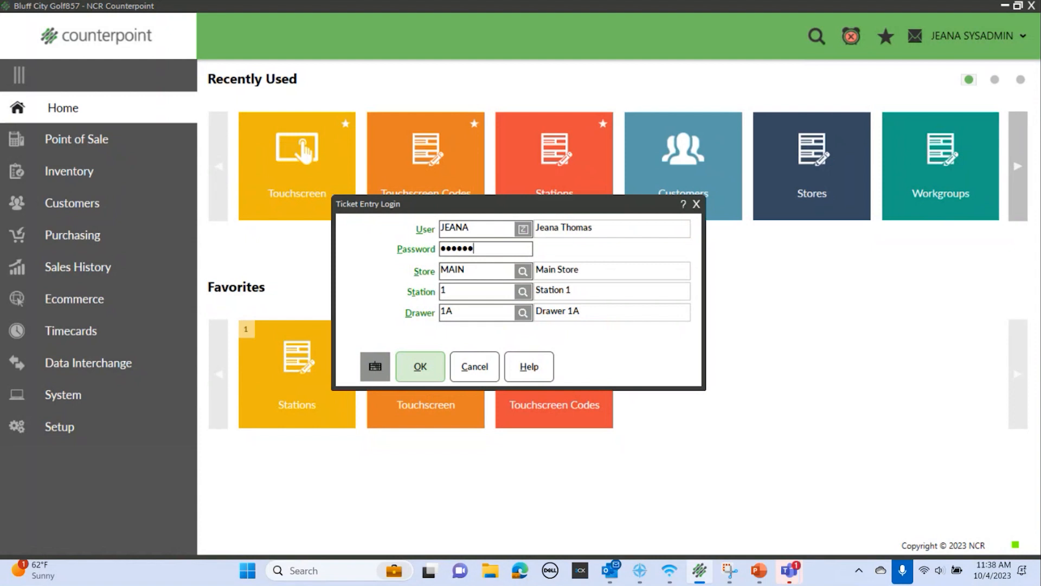
key("Return")
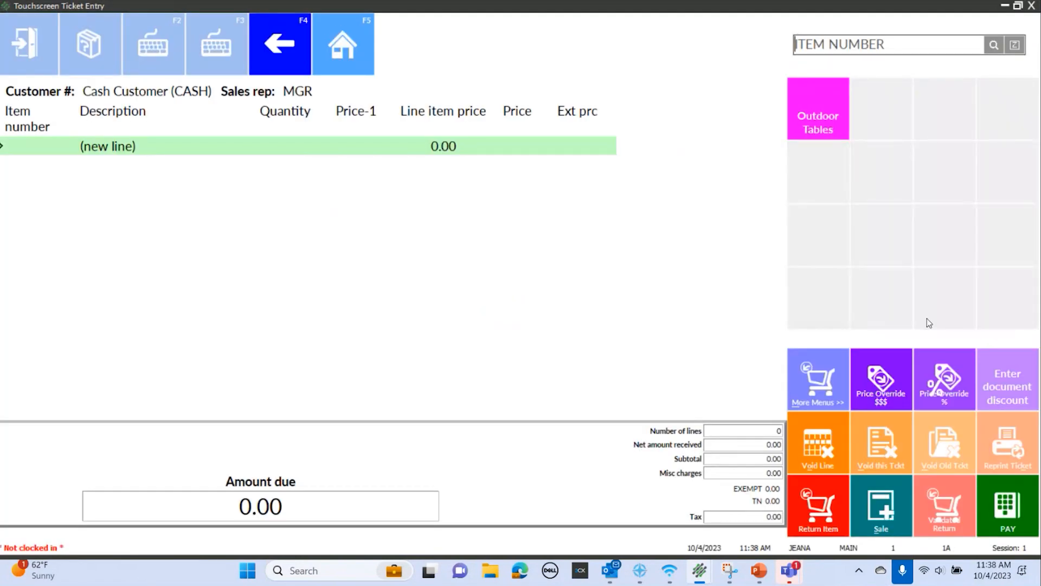
- Open the Outdoor Tables page and add Patio Table for 4, Patio Table for 6 and Patio Table for 10 to the ticket
left_click(818, 114)
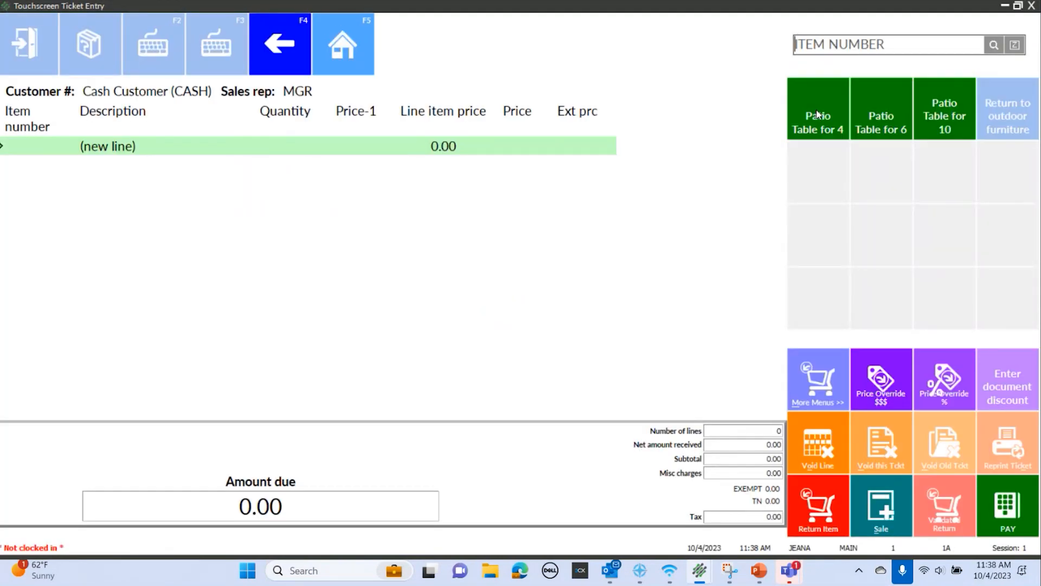
left_click(875, 112)
left_click(938, 122)
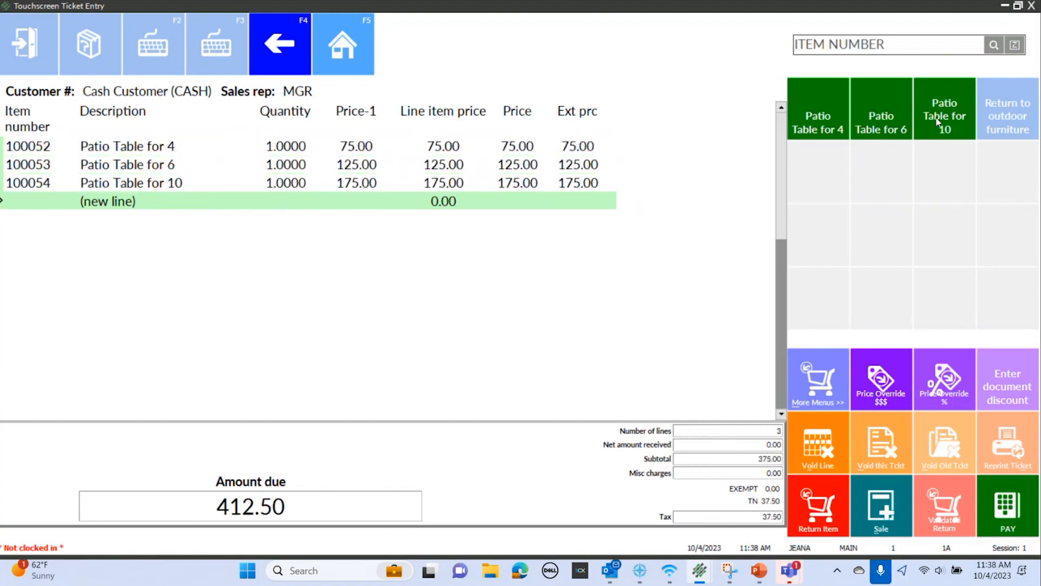
- Return to the main page and add Patio Table for 4 to the ticket from the Patio Furniture Tables page
left_click(1007, 130)
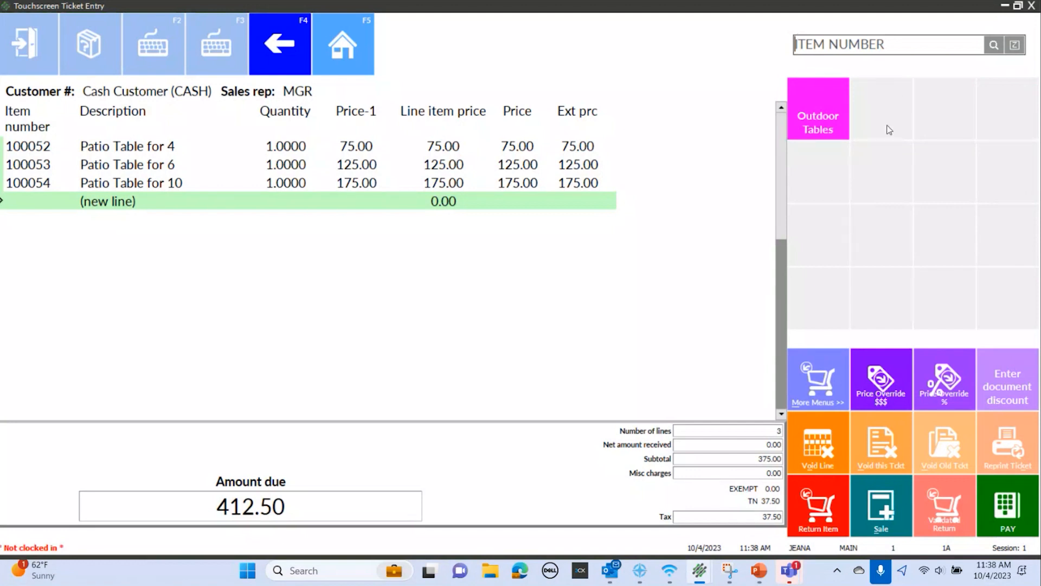
left_click(338, 48)
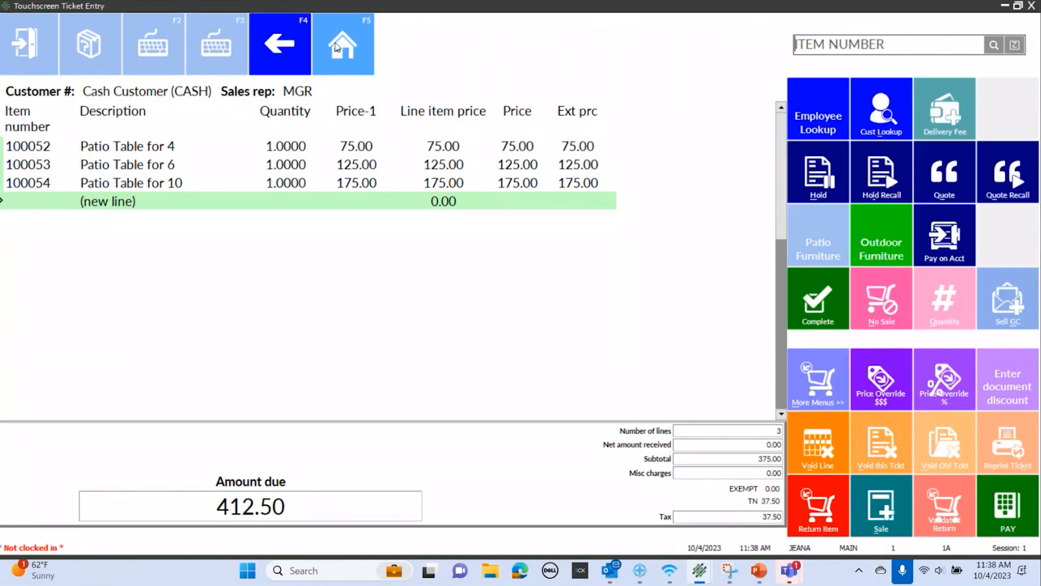
left_click(809, 242)
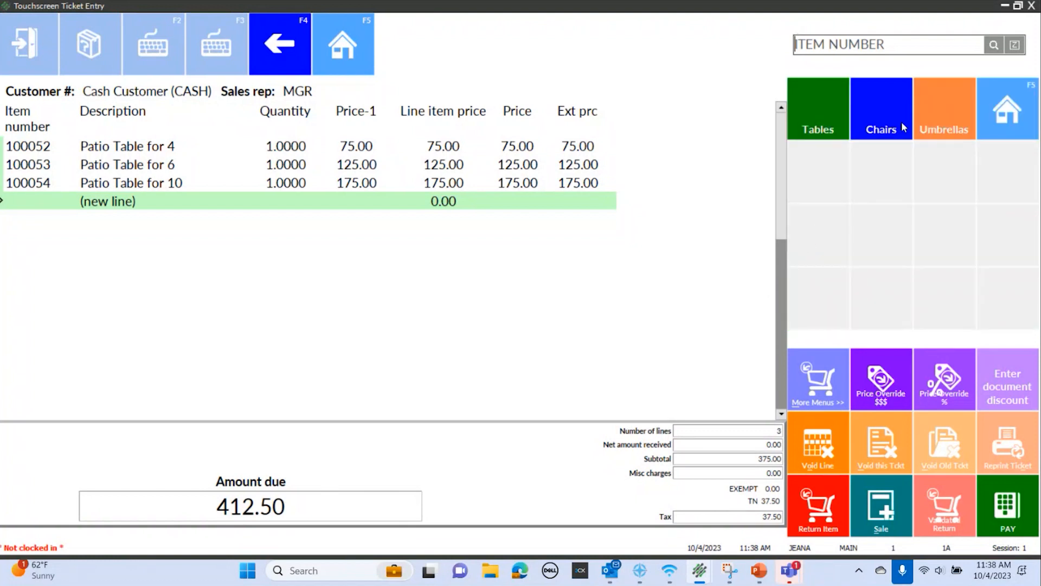
left_click(820, 122)
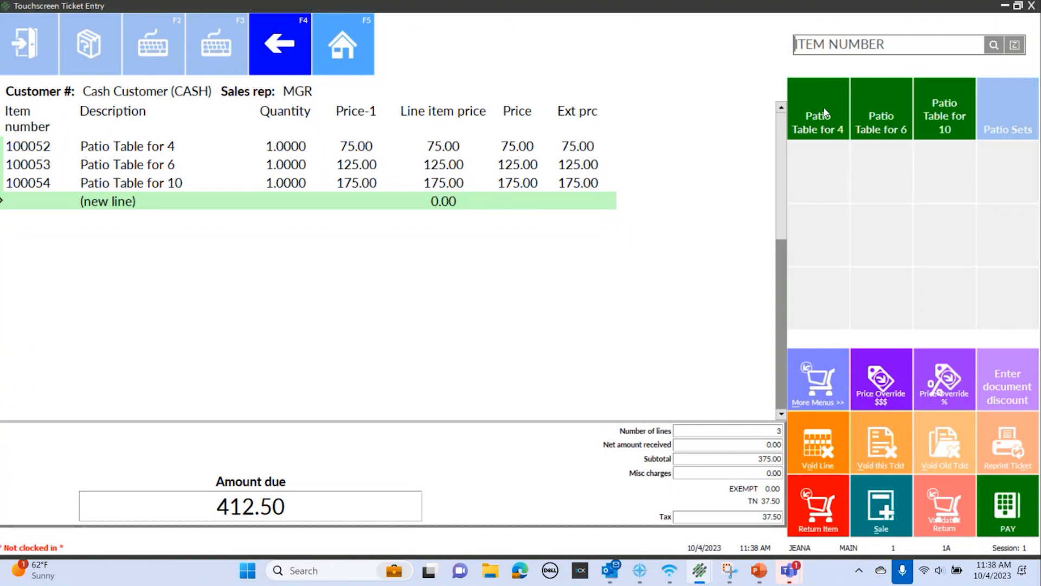
left_click(824, 112)
- Add Wicker Patio Chairs from the Chairs page and Cantilever Umbrella from the Umbrellas page to the ticket
left_click(1010, 122)
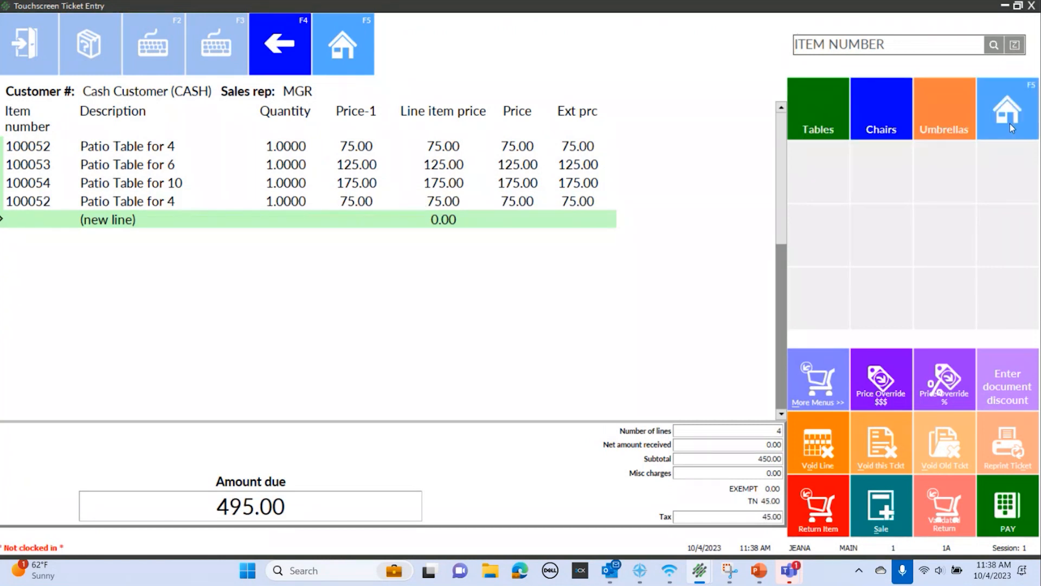
left_click(892, 131)
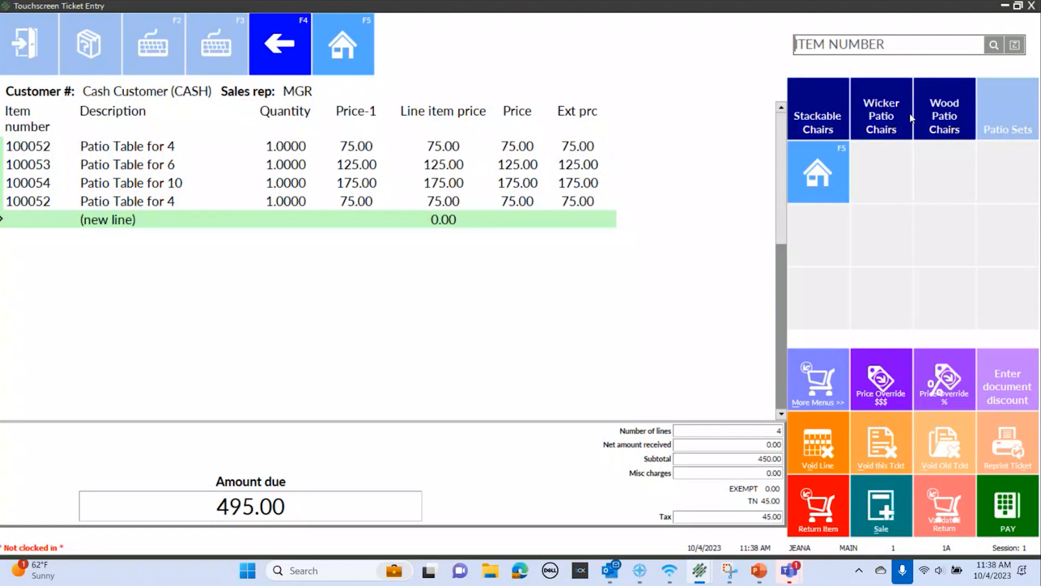
left_click(892, 105)
left_click(1010, 123)
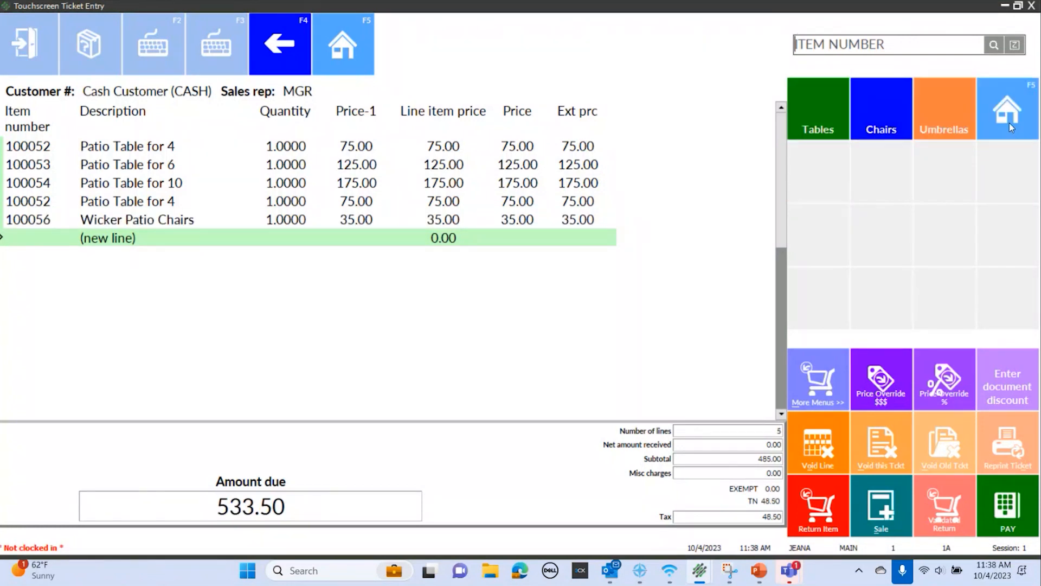
left_click(949, 111)
left_click(940, 121)
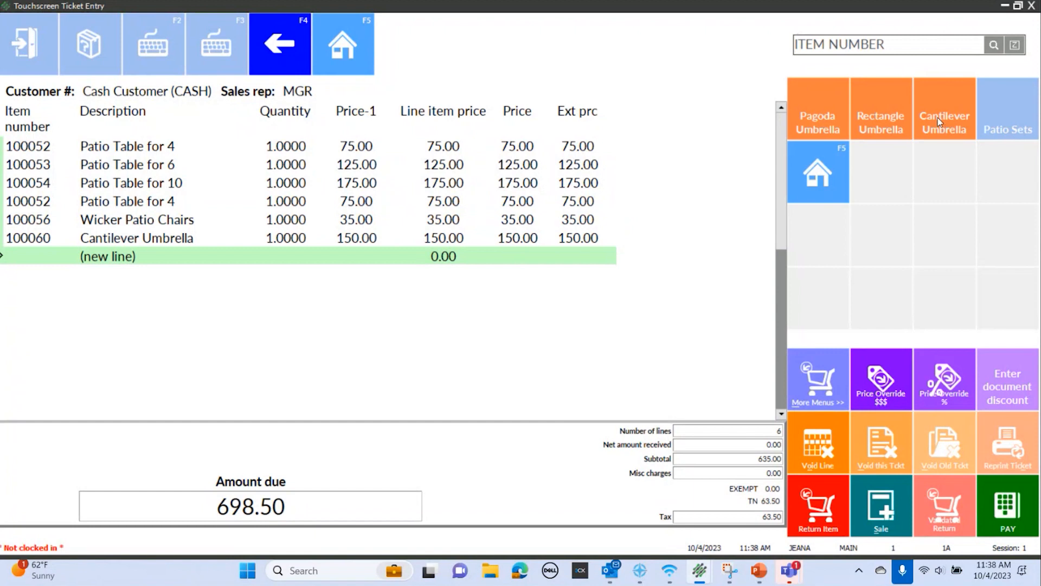
- Return to the main page and close ticket entry, voiding the current ticket
left_click(815, 184)
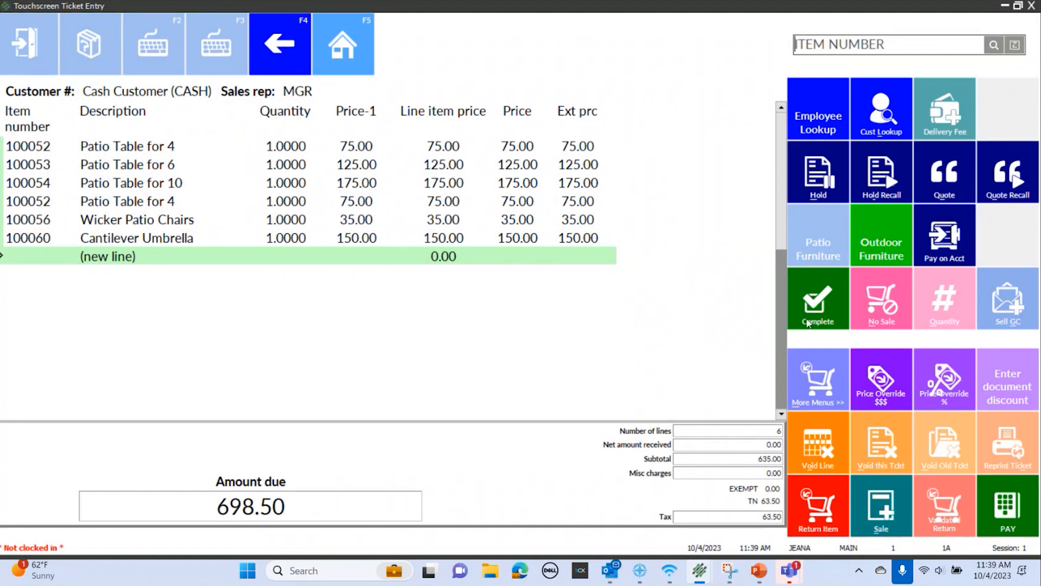
left_click(1031, 6)
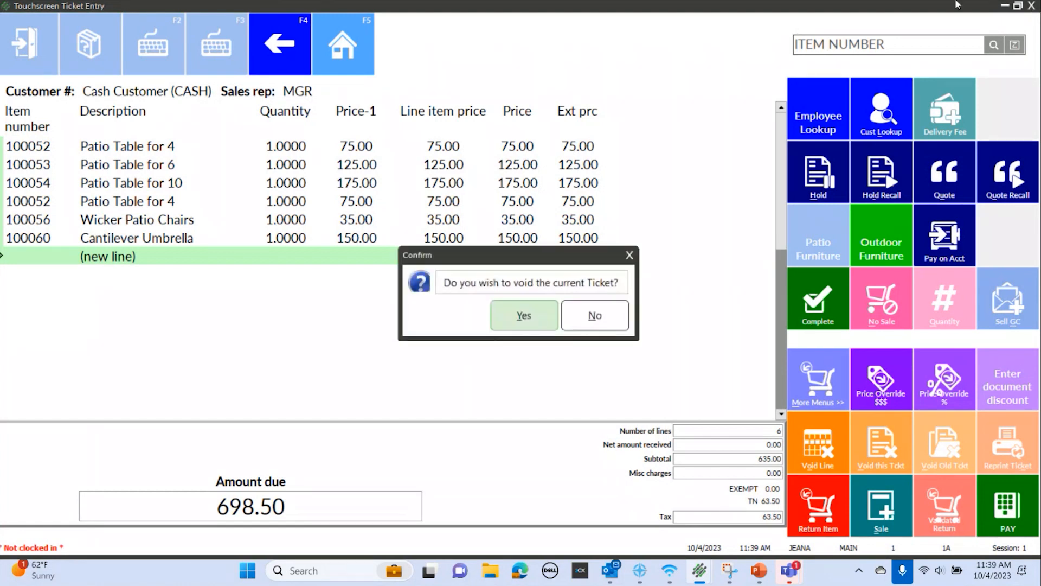
left_click(524, 320)
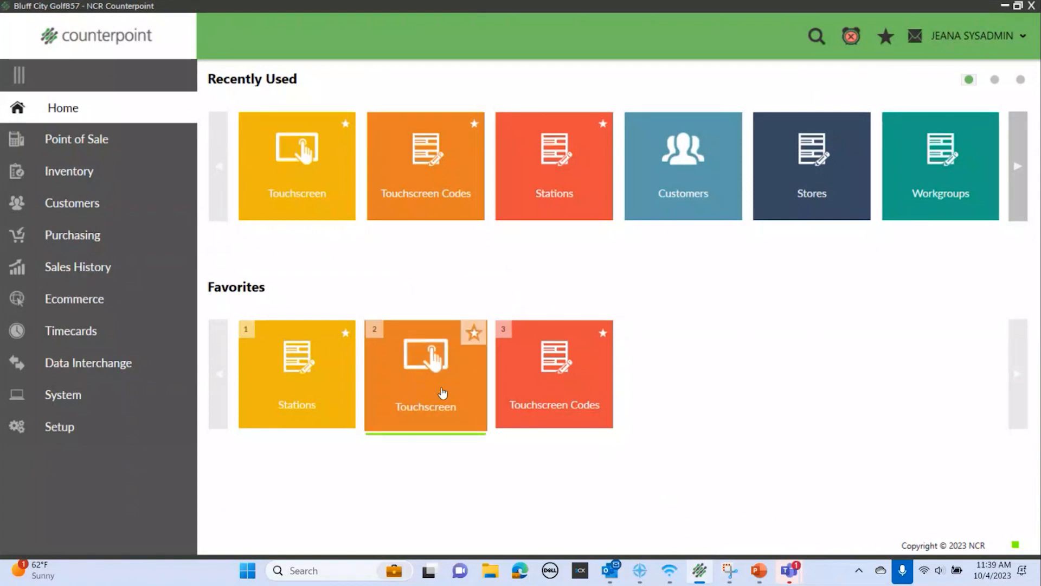
- Open Touchscreen Codes, go to the STANDARD code and open its button editor
left_click(573, 394)
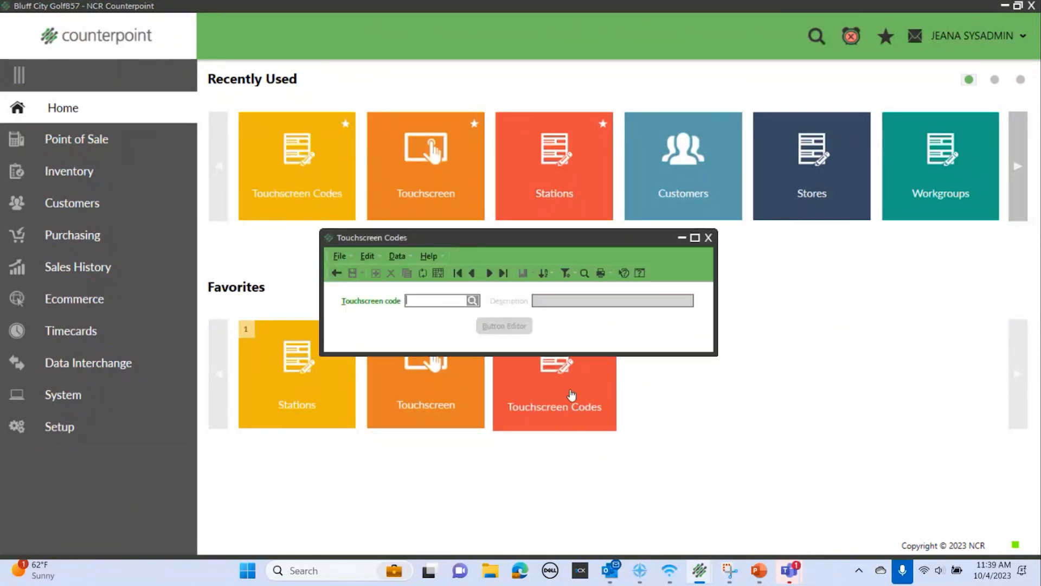
left_click(501, 274)
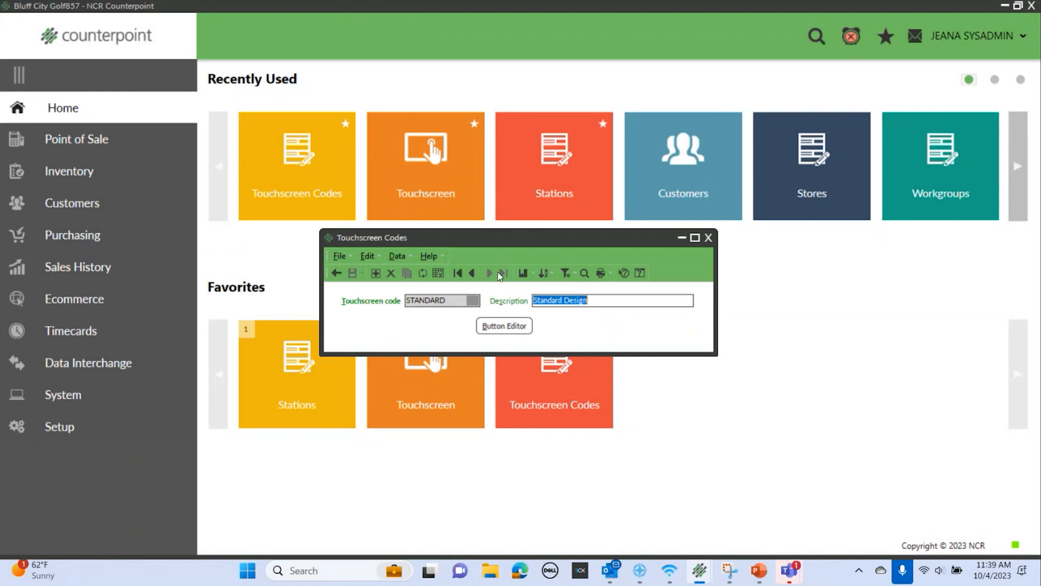
left_click(498, 326)
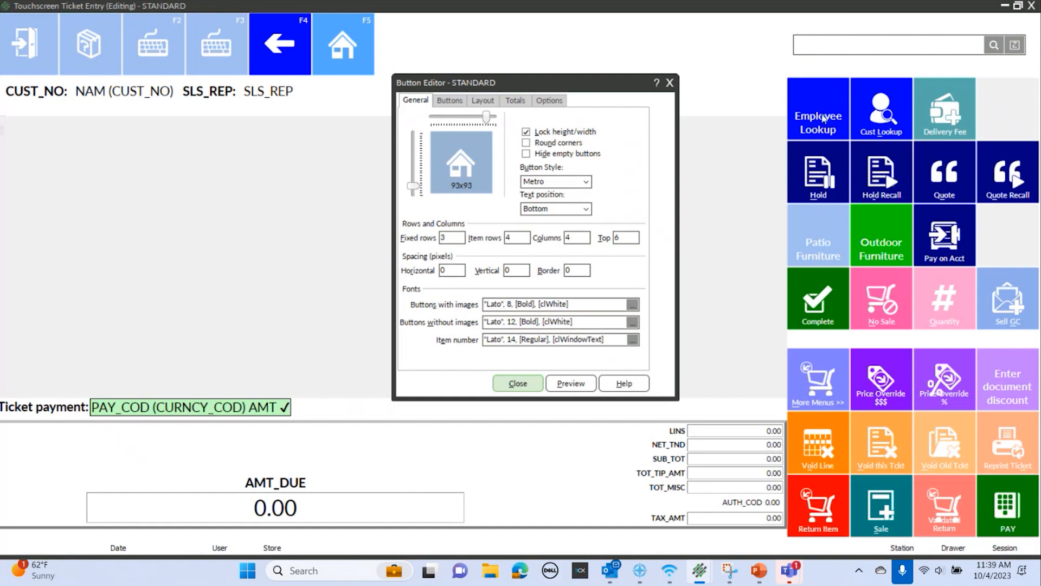
- Examine the Employee Lookup button's customer category filter and the available categories, keeping EMPLOYEE selected
left_click(824, 119)
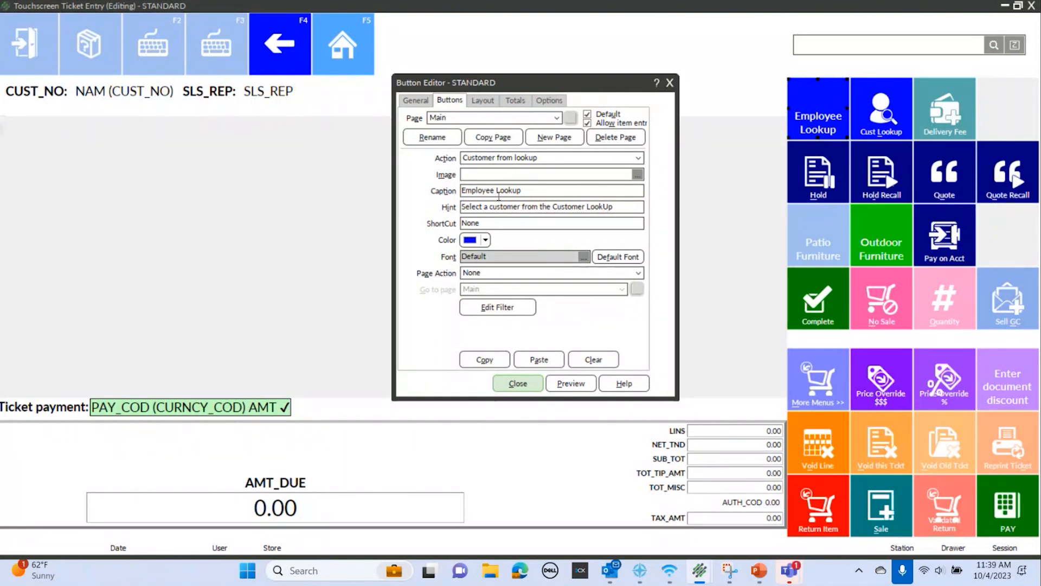
left_click(498, 307)
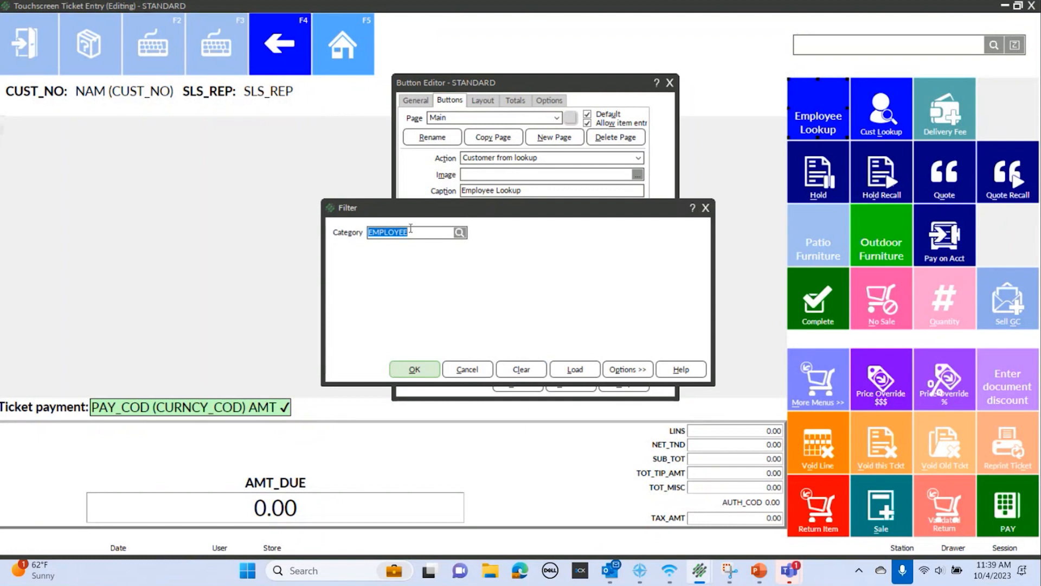
left_click(459, 232)
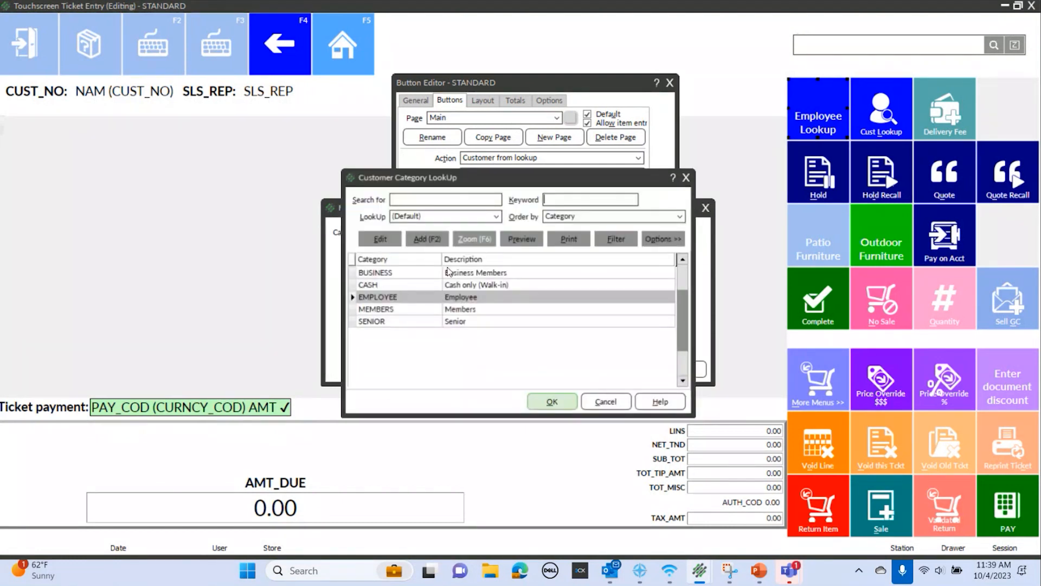
left_click(567, 403)
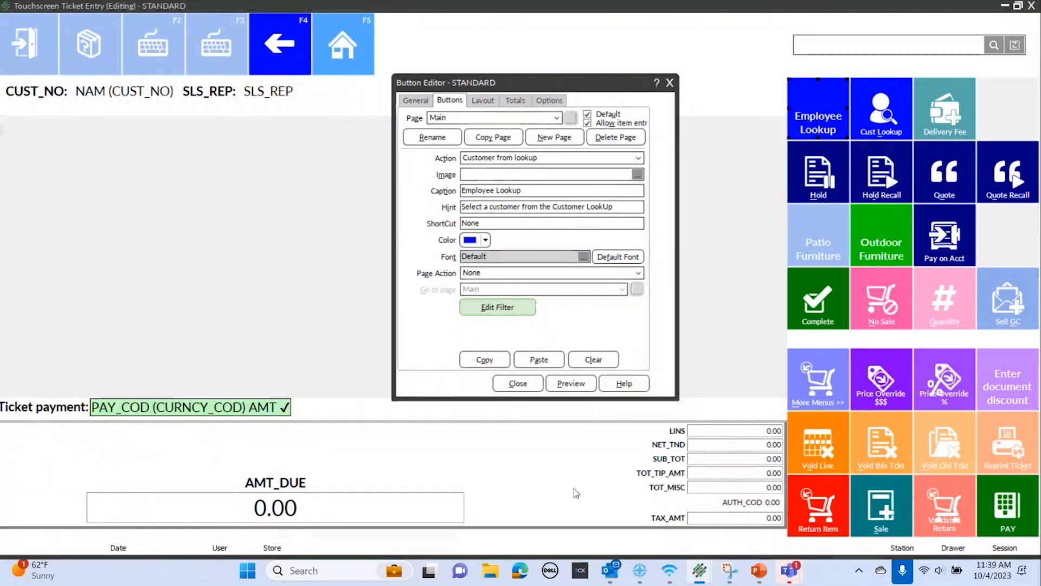
- Configure the empty button beside Delivery Fee with the action Item from lookup and the caption Golf Items
left_click(1009, 125)
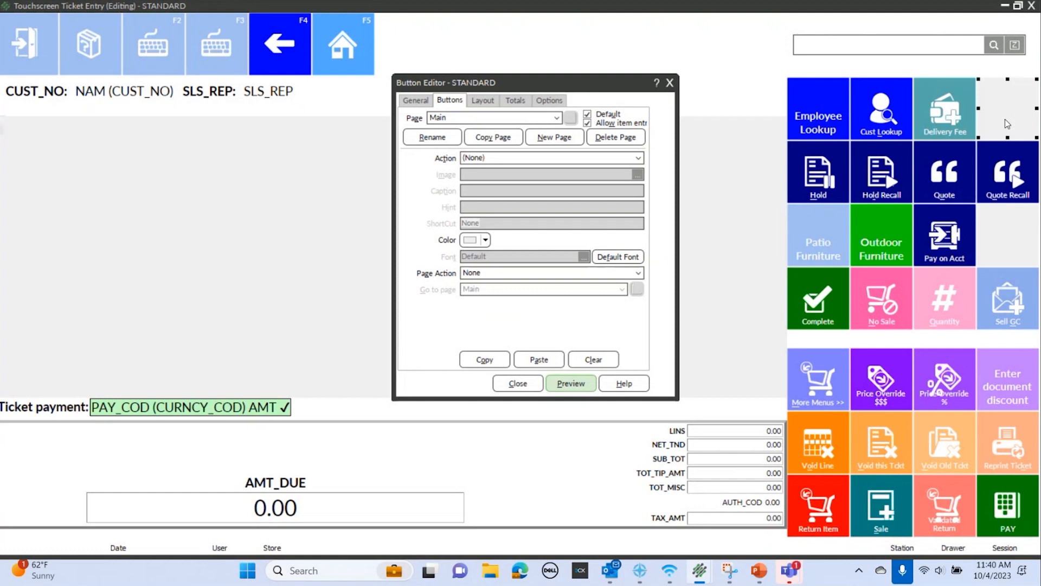
left_click(519, 155)
key("i")
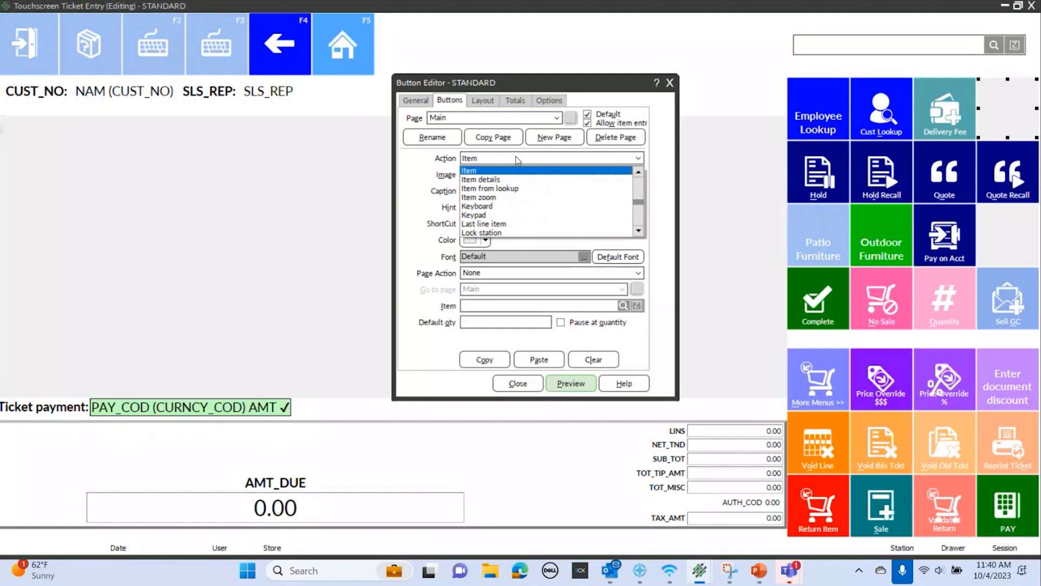
left_click(495, 188)
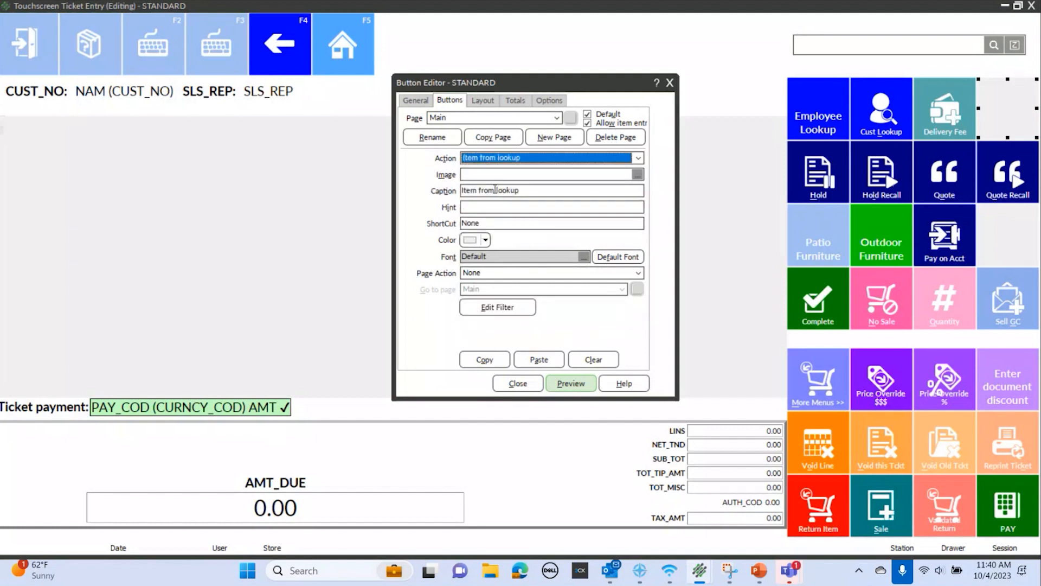
left_click(495, 188)
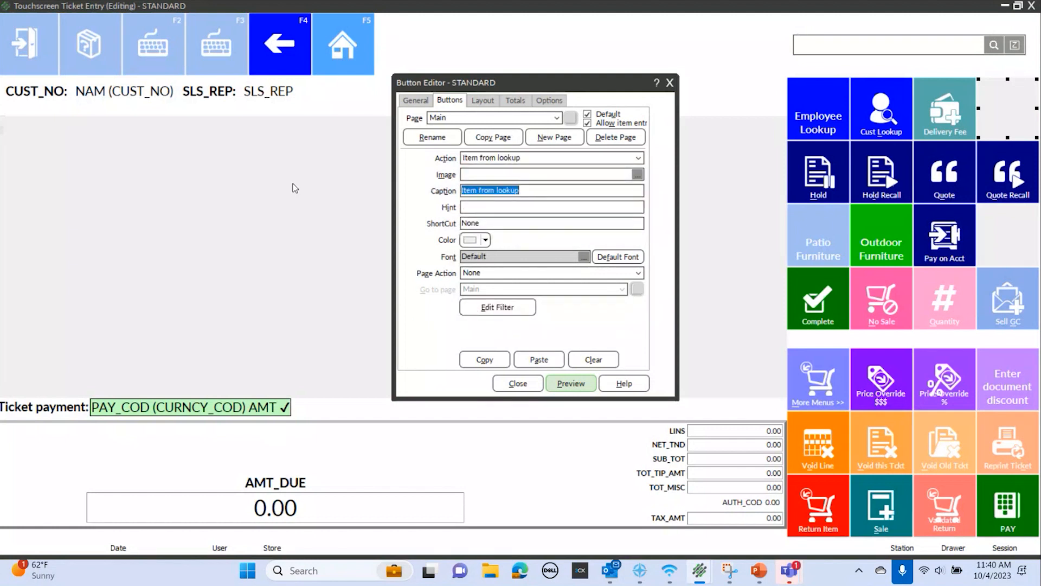
type("Golf Items")
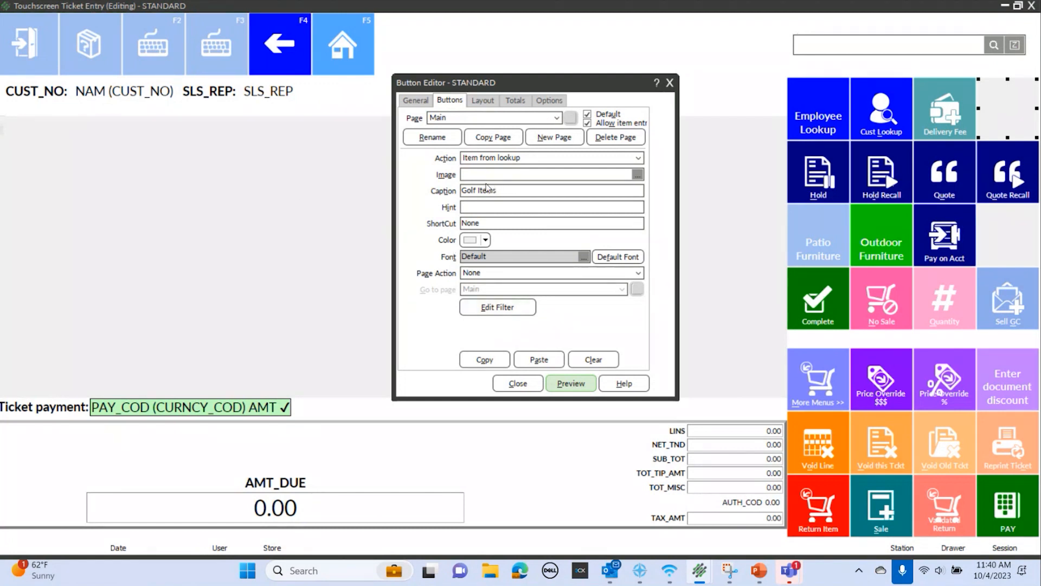
- Filter the Golf Items button's lookup to item category GOLF to GOLF
left_click(511, 309)
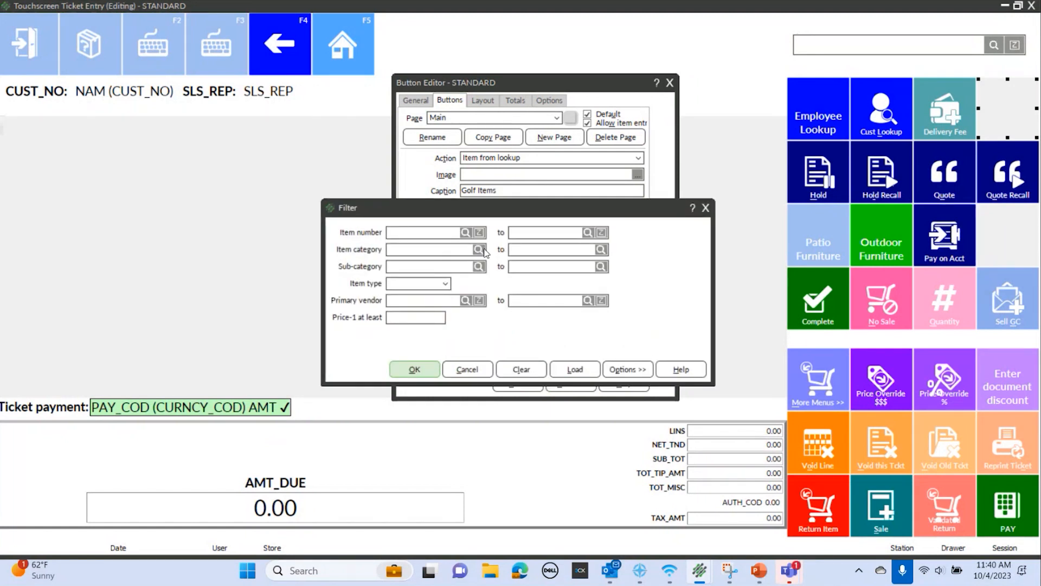
left_click(483, 250)
left_click(554, 402)
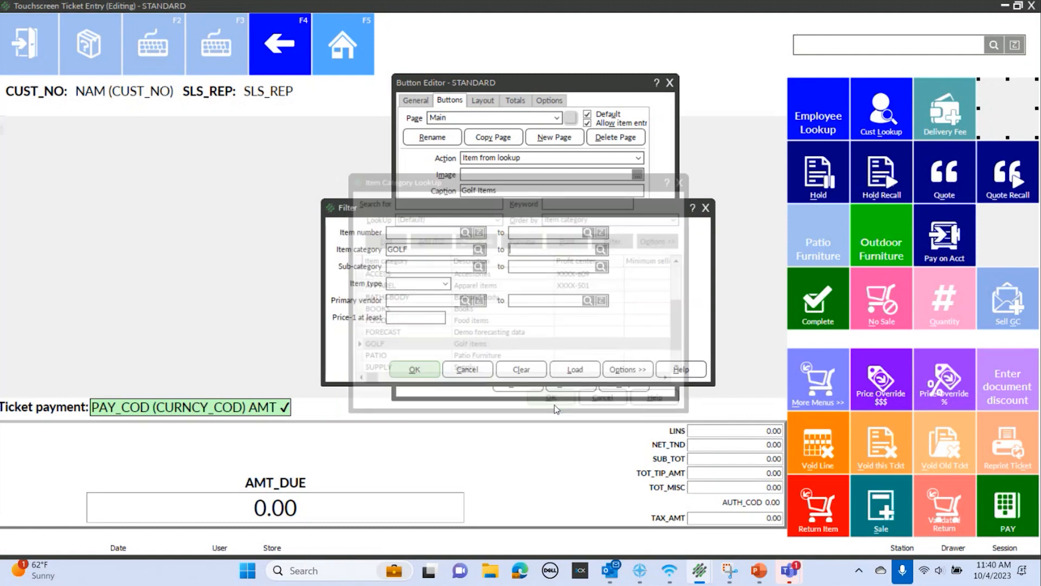
left_click(602, 249)
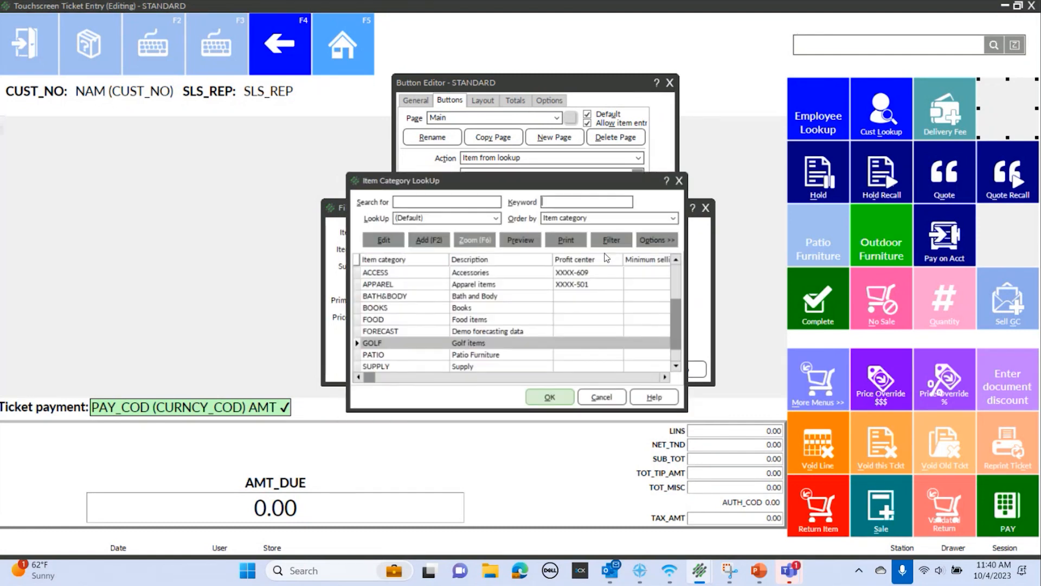
left_click(564, 403)
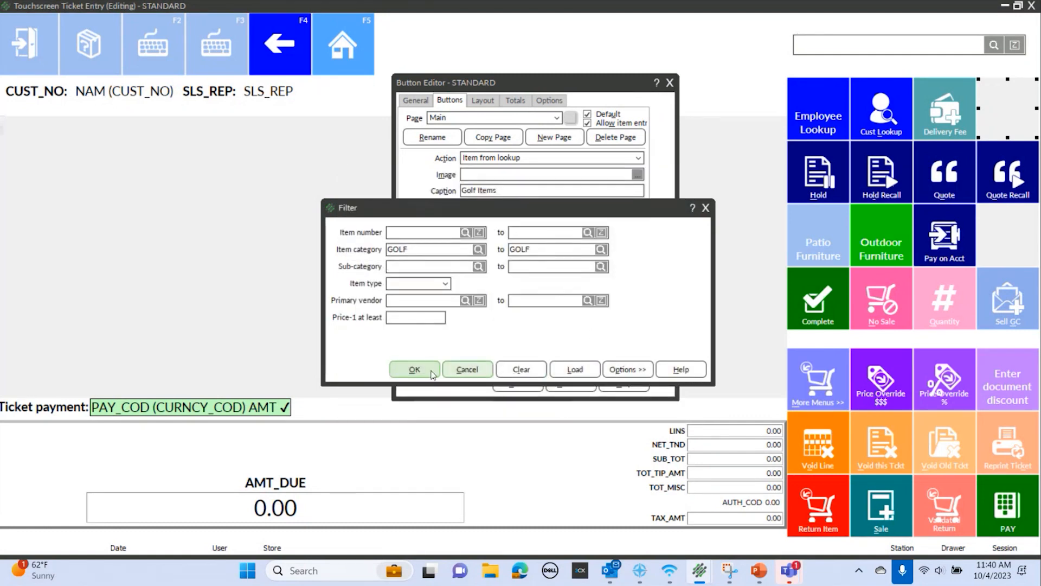
left_click(415, 370)
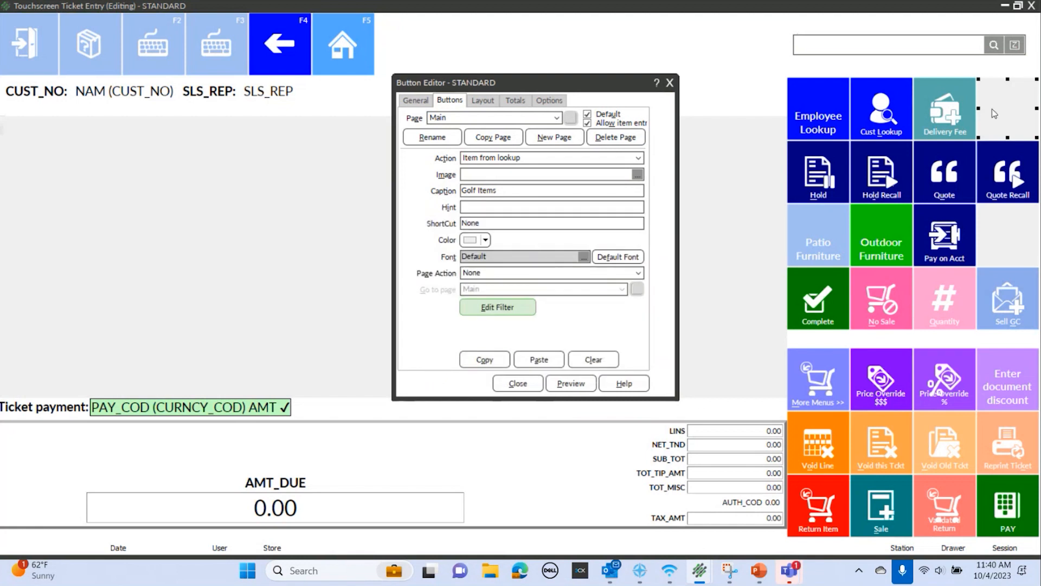
- Color the Golf Items button teal, preview it and close the button editor, saving the touchscreen configuration changes
left_click(574, 379)
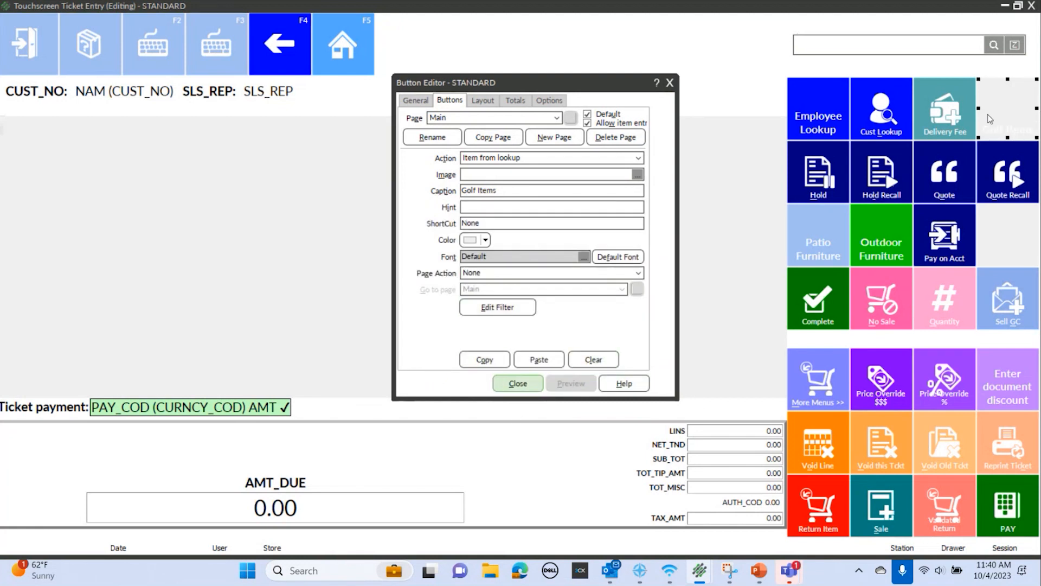
left_click(485, 240)
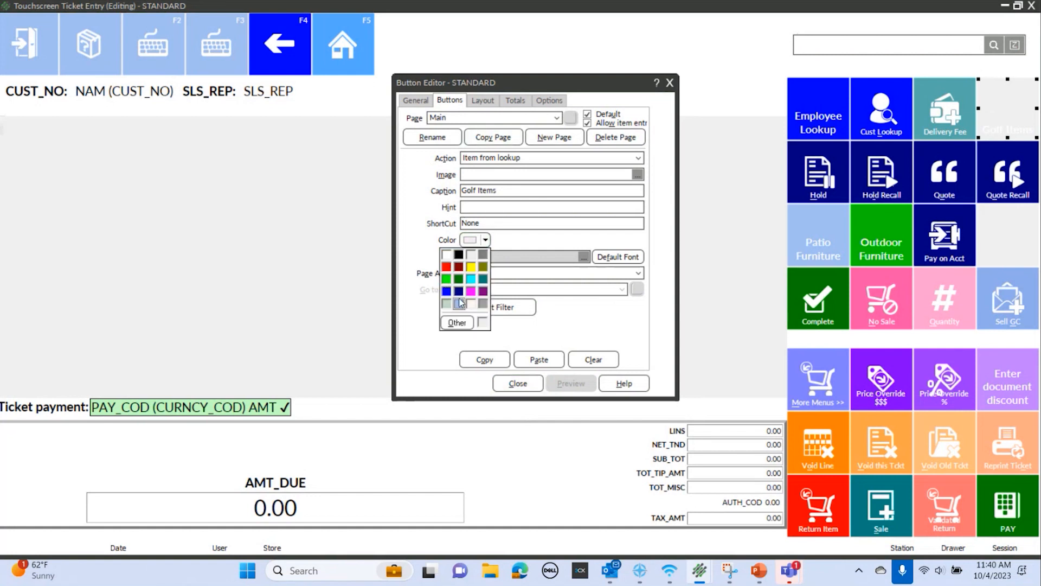
left_click(471, 278)
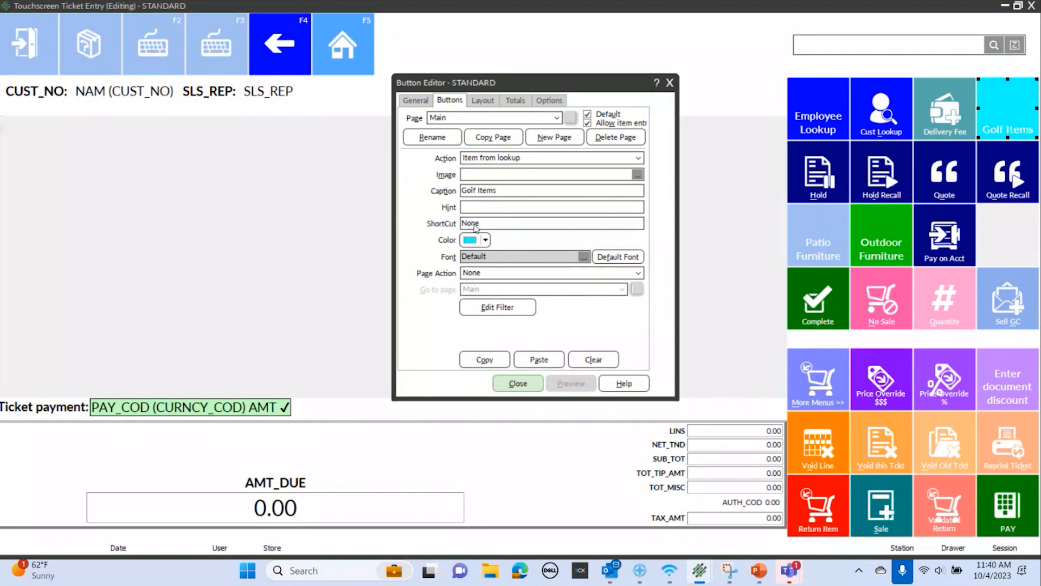
left_click(487, 239)
left_click(484, 279)
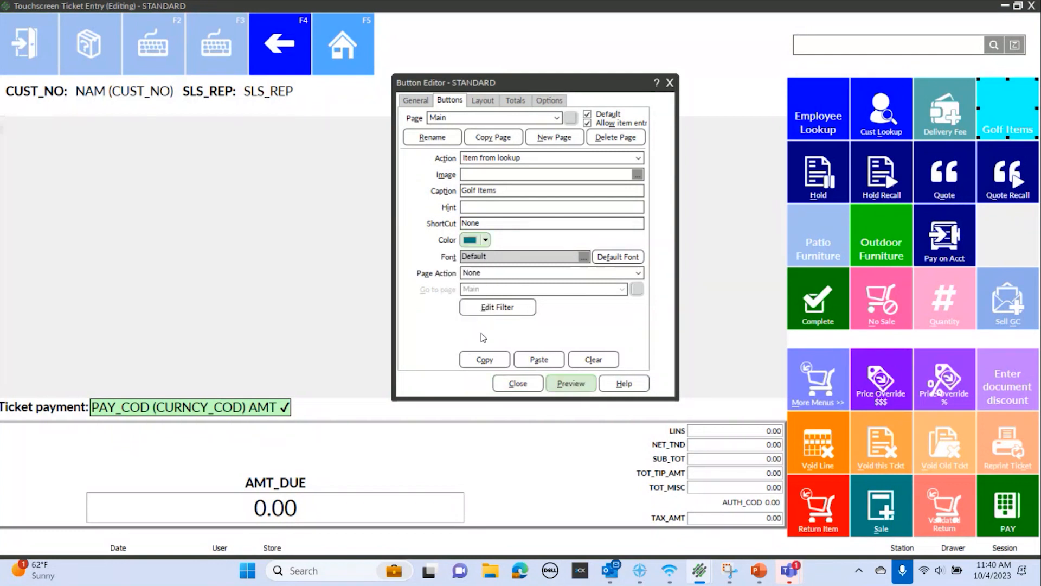
left_click(570, 380)
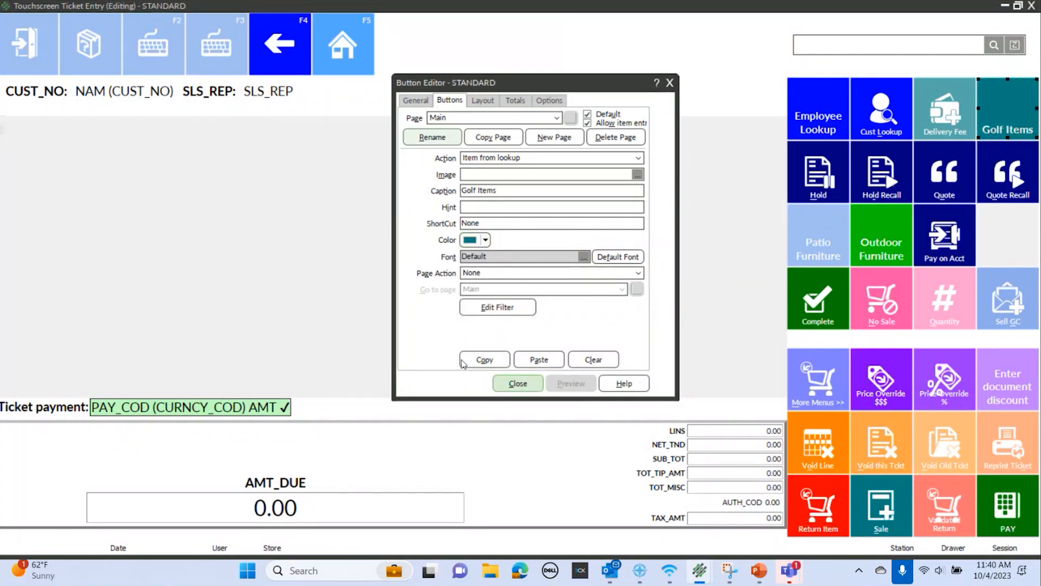
left_click(670, 82)
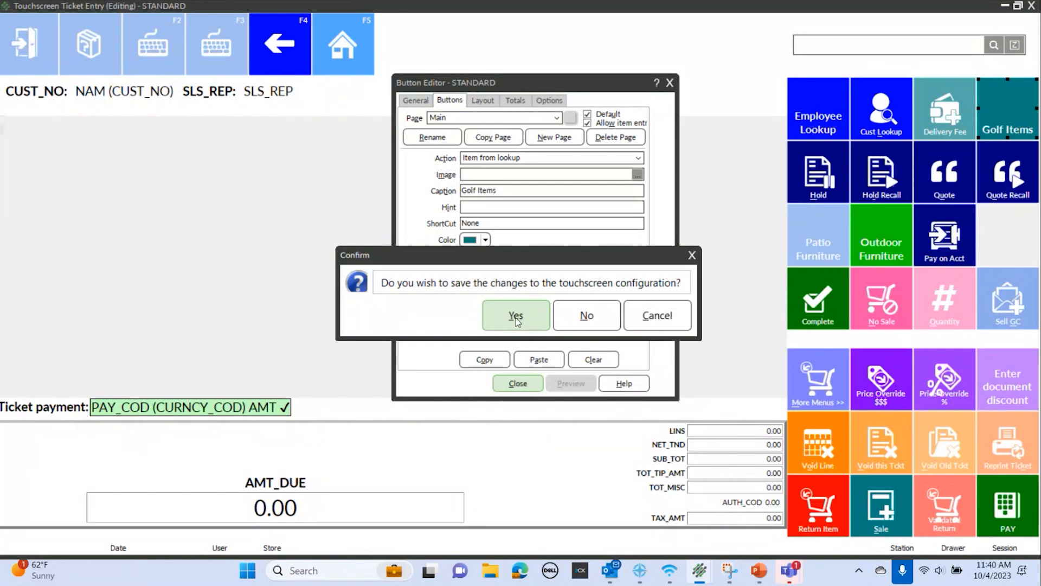
left_click(516, 317)
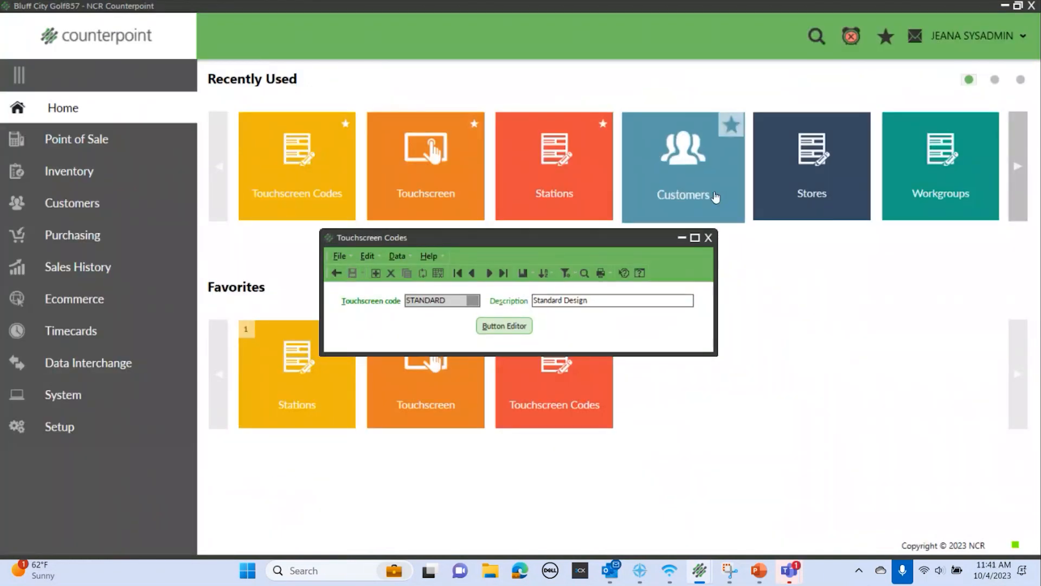
- Close the touchscreen codes form and sign in to touchscreen ticket entry with the account password
left_click(709, 238)
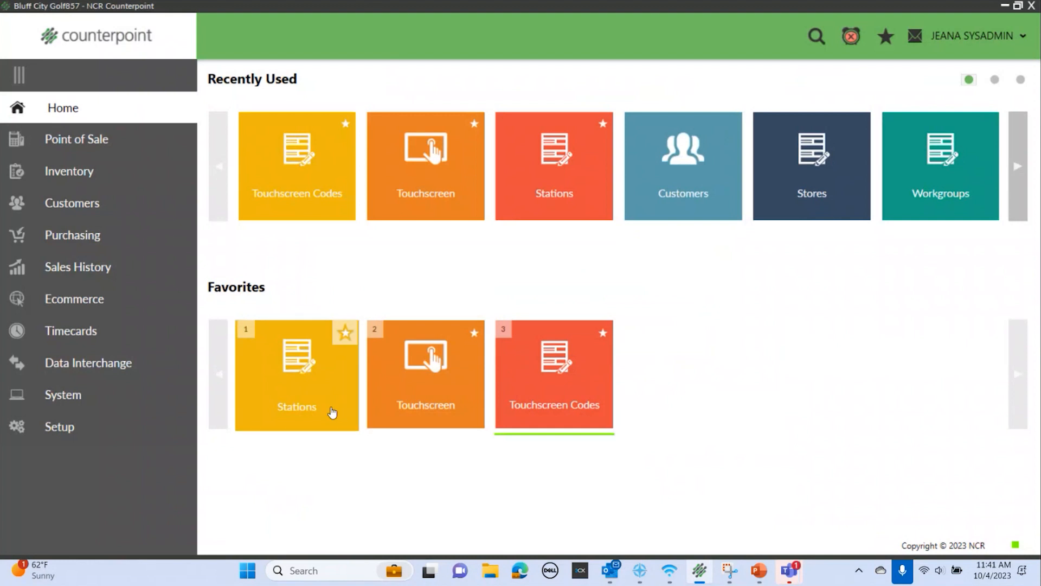
left_click(451, 401)
type("*********")
key("Return")
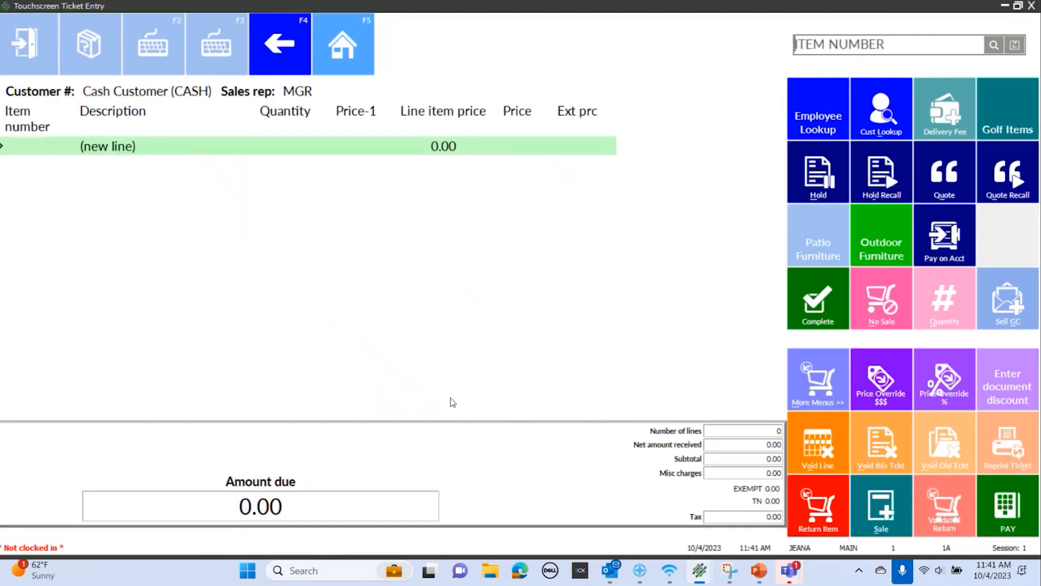
- Test the filtered Employee Lookup and Golf Items buttons, cancelling each lookup without a selection
left_click(818, 100)
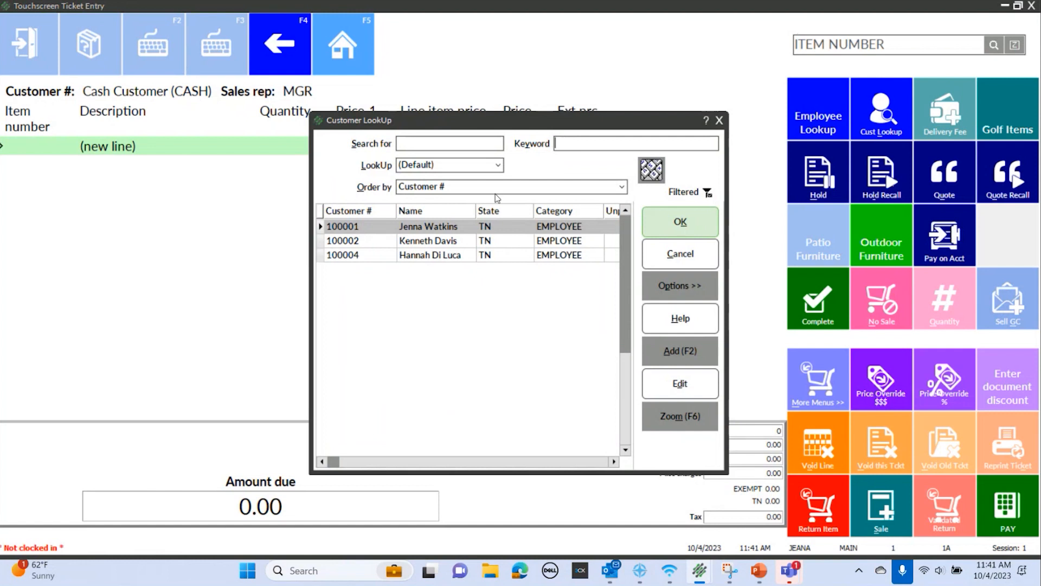
left_click(680, 255)
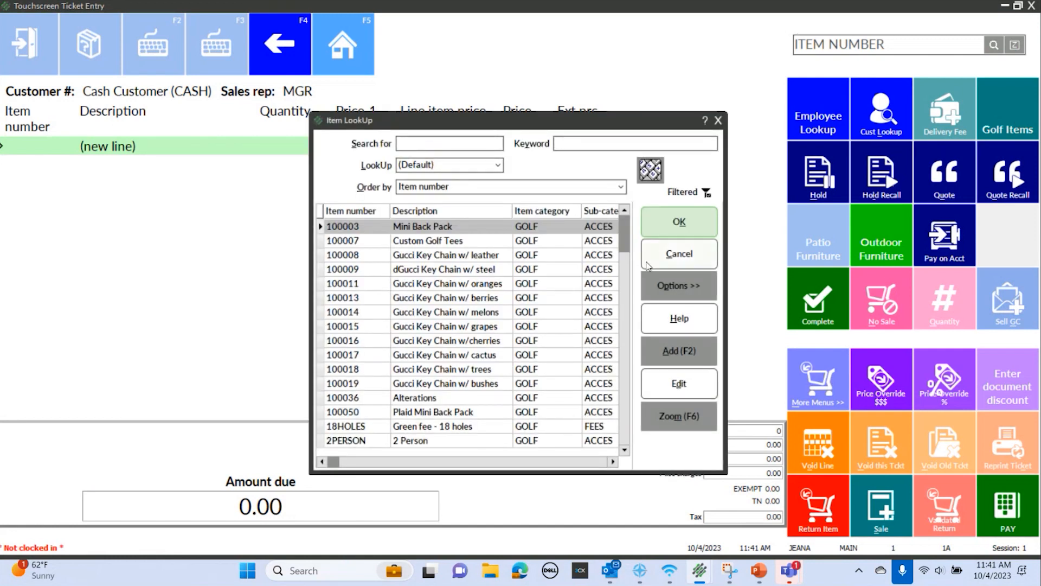
left_click(684, 253)
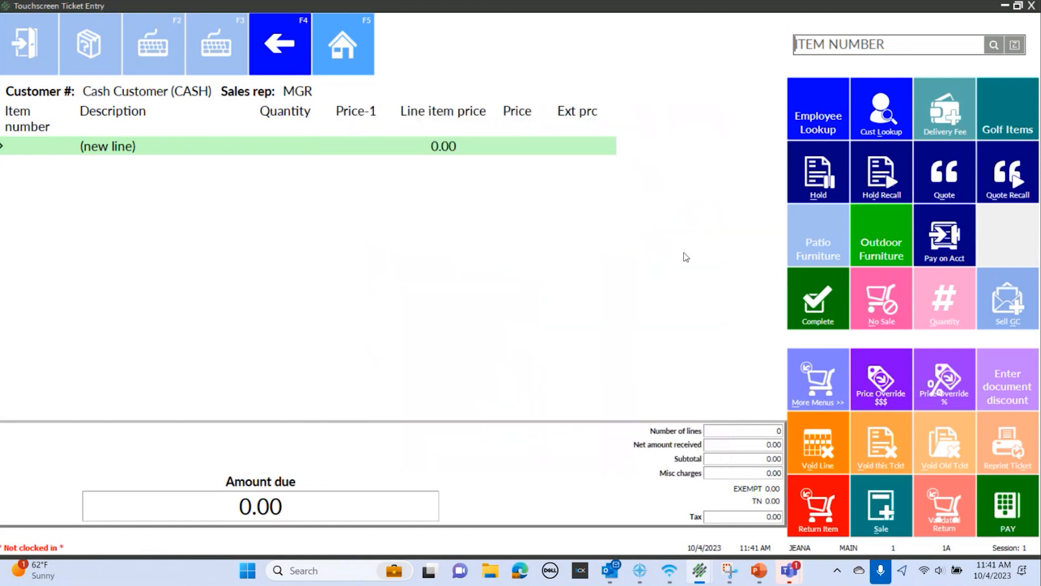
left_click(823, 119)
left_click(716, 123)
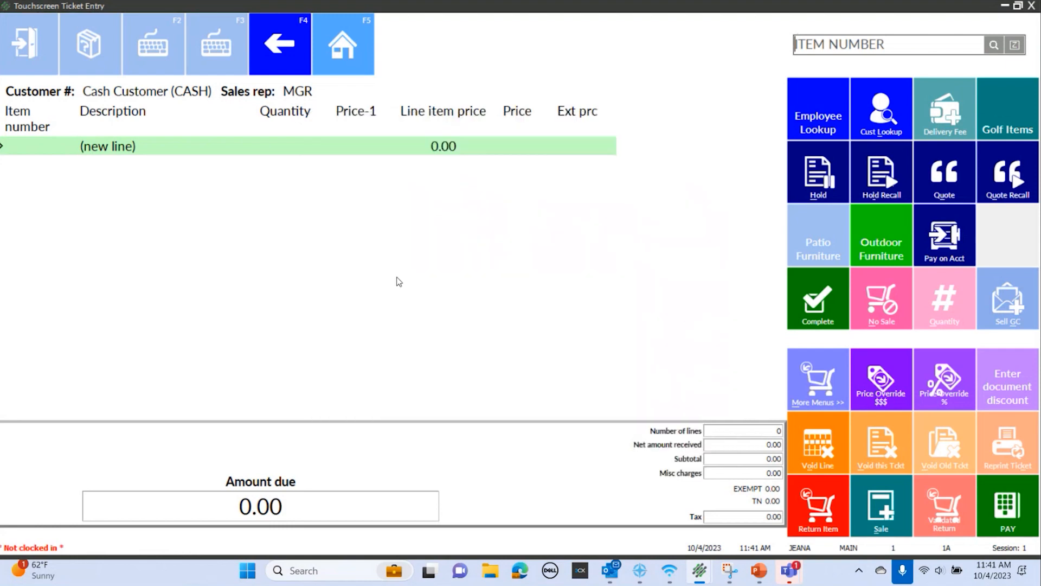
- Examine the general customer lookup and item number lookup for comparison, and exit ticket entry
left_click(877, 121)
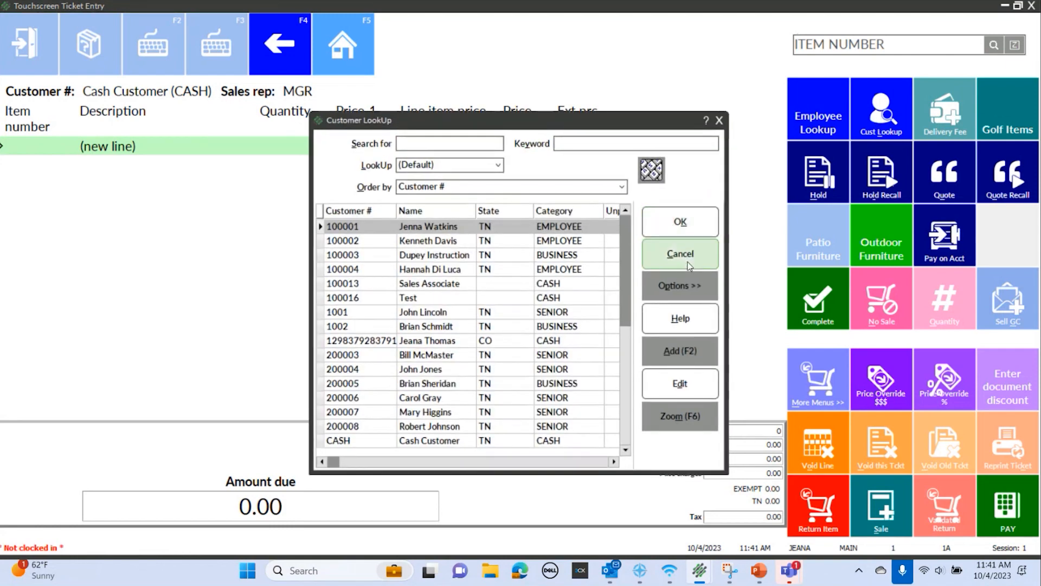
left_click(680, 255)
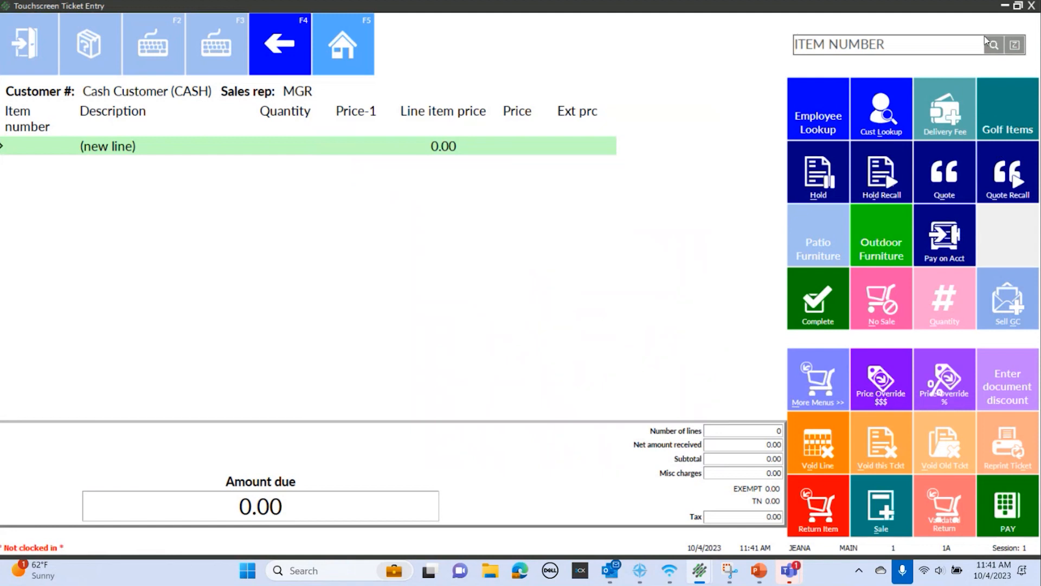
left_click(995, 45)
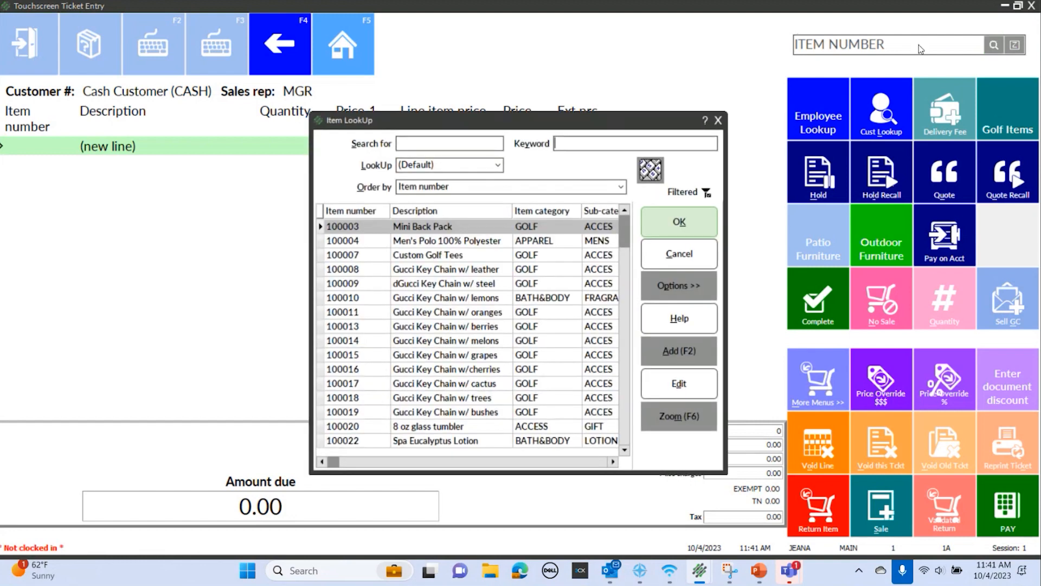
key("Escape")
left_click(1033, 7)
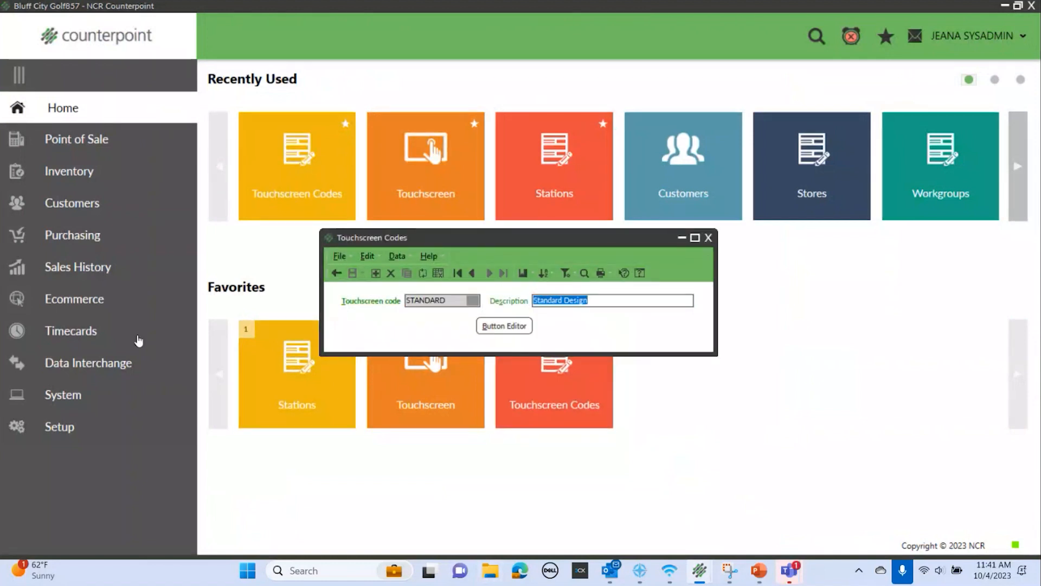
- Turn off the Default setting for the STANDARD code's Main page and save the touchscreen configuration
left_click(501, 327)
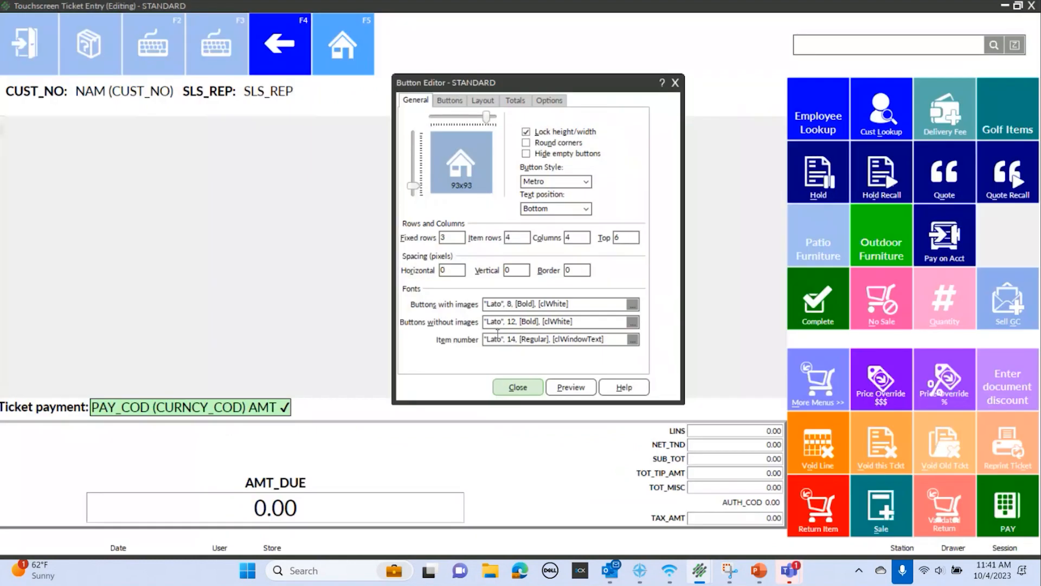
left_click(449, 101)
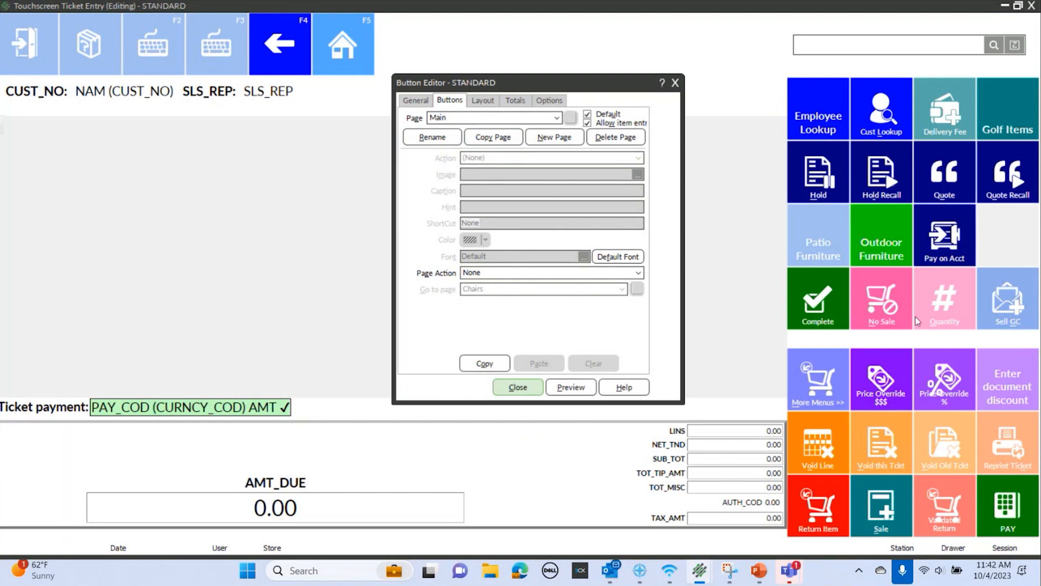
left_click(588, 115)
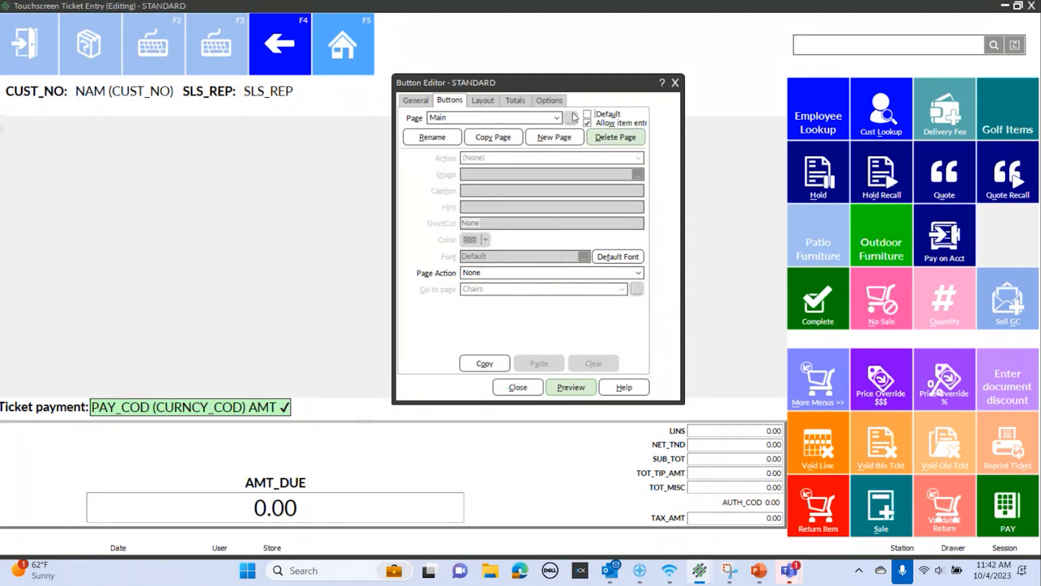
left_click(575, 387)
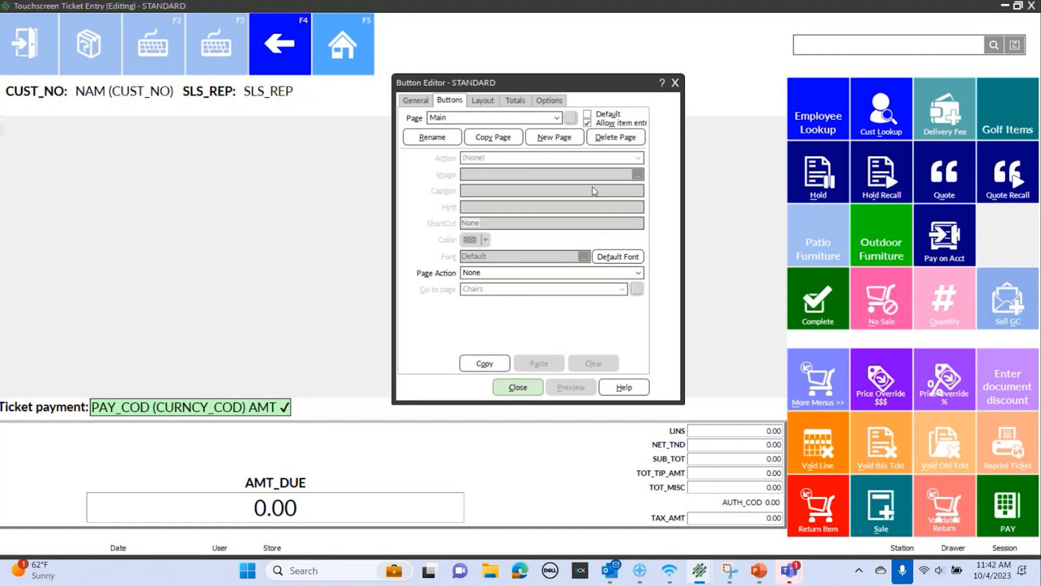
left_click(676, 84)
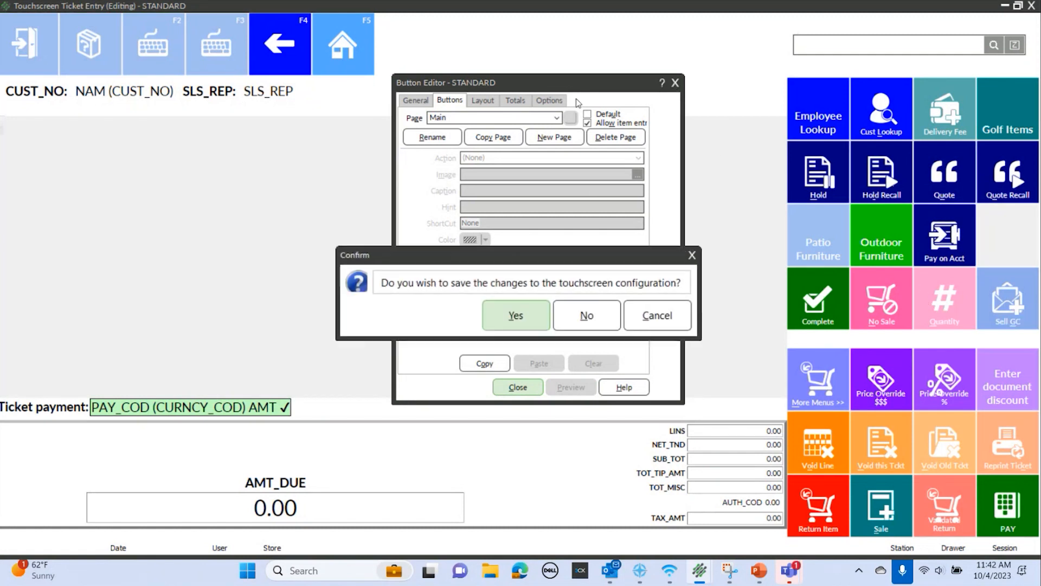
left_click(526, 315)
left_click(708, 239)
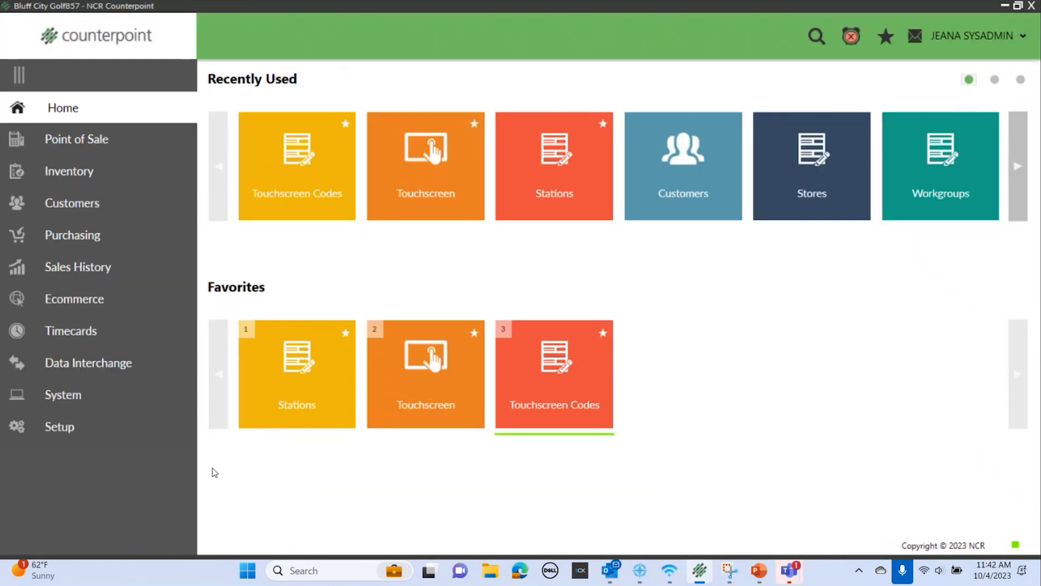
- Sign in to touchscreen ticket entry with the account password and check the More Menus page and home page
left_click(409, 383)
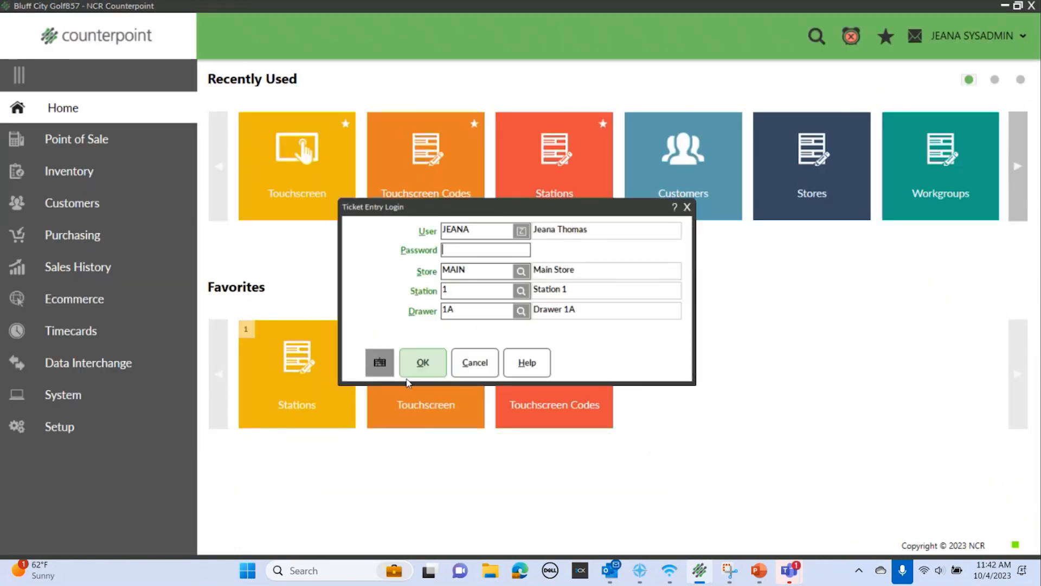
type("••••••••")
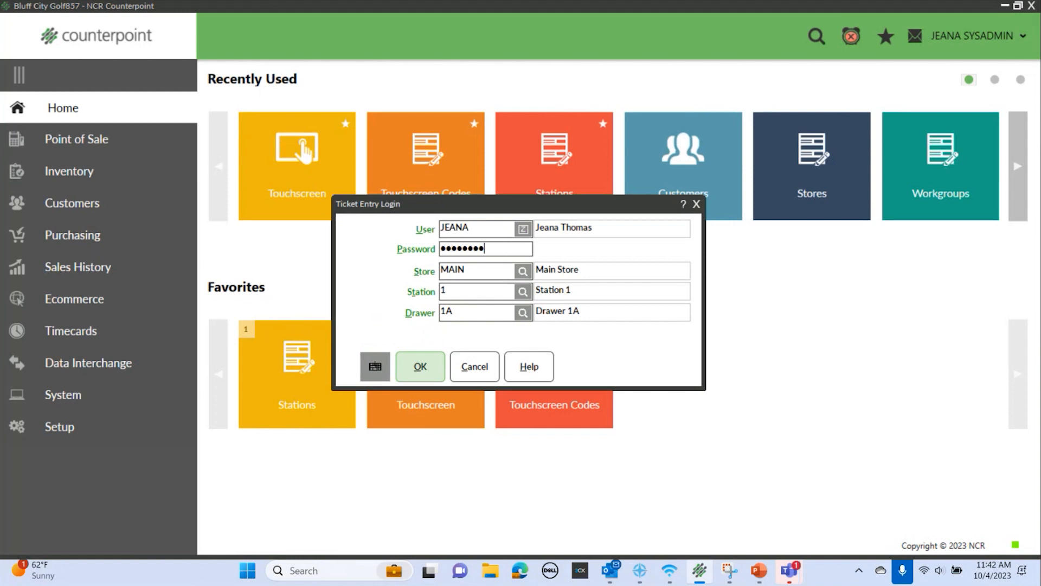
key("Return")
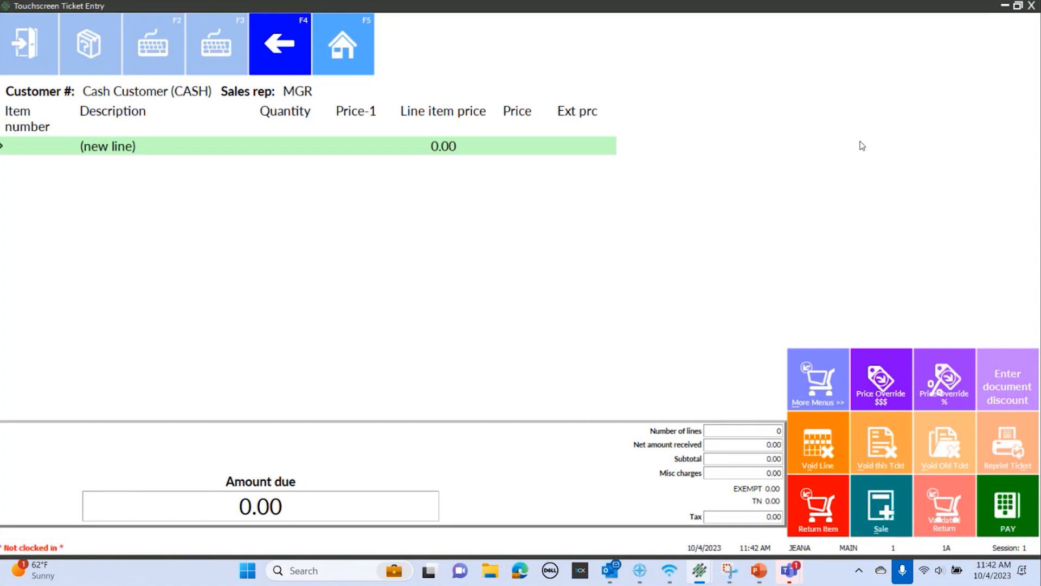
left_click(811, 401)
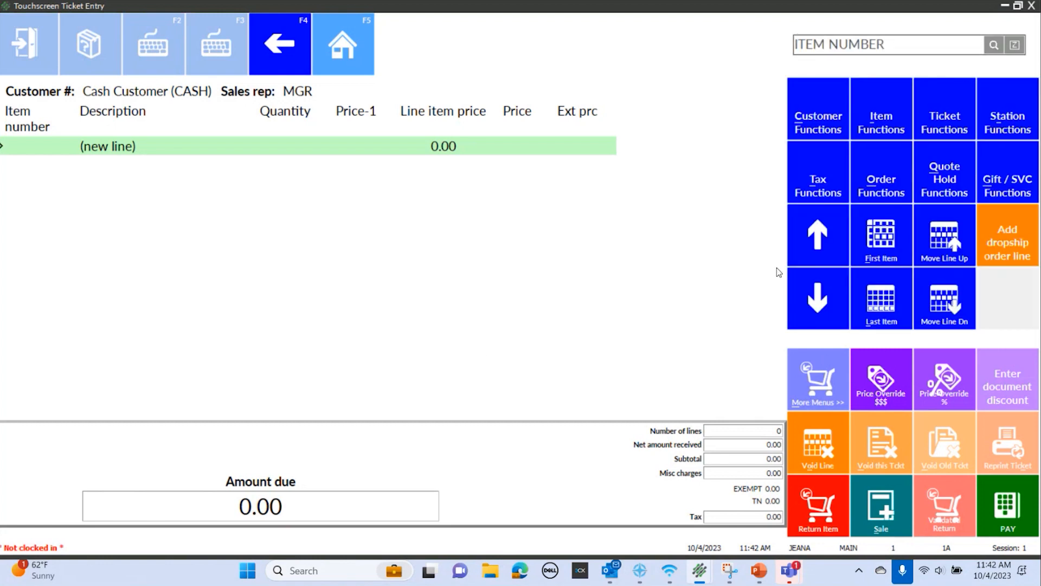
left_click(338, 36)
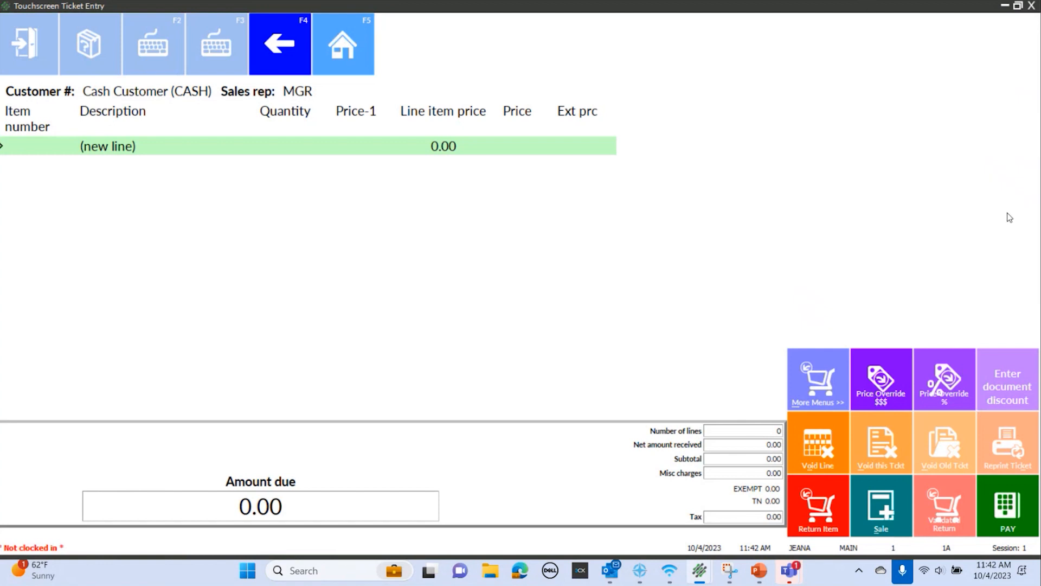
left_click(1031, 7)
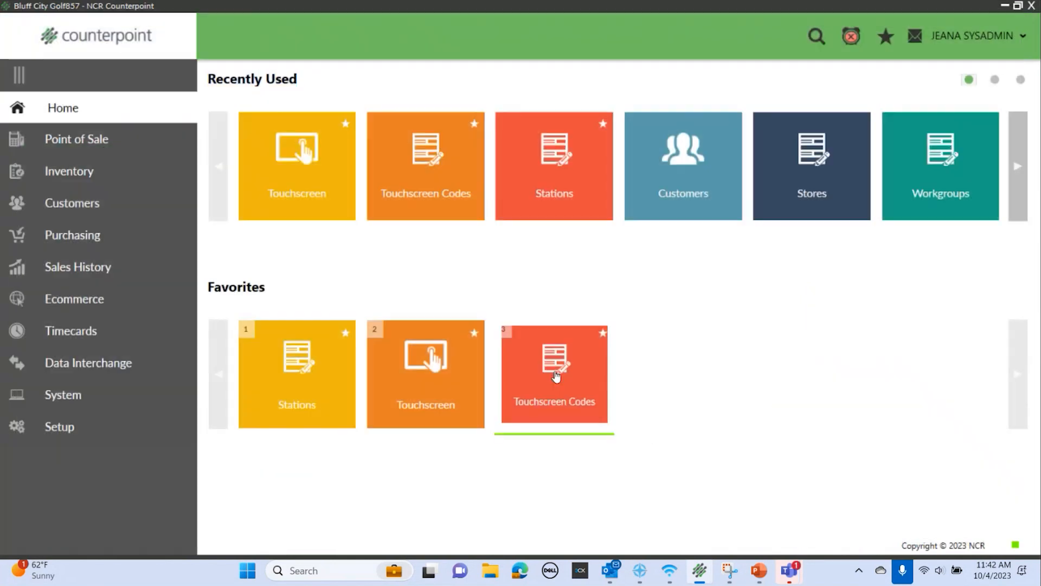
- Reopen the STANDARD code's button editor and set the Main page as the default page again
left_click(554, 369)
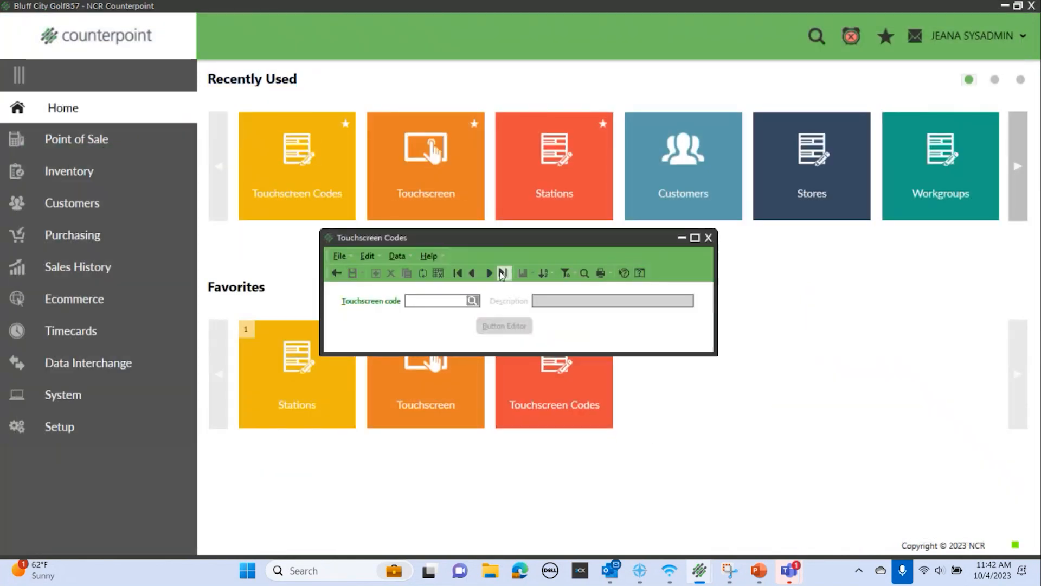
left_click(497, 327)
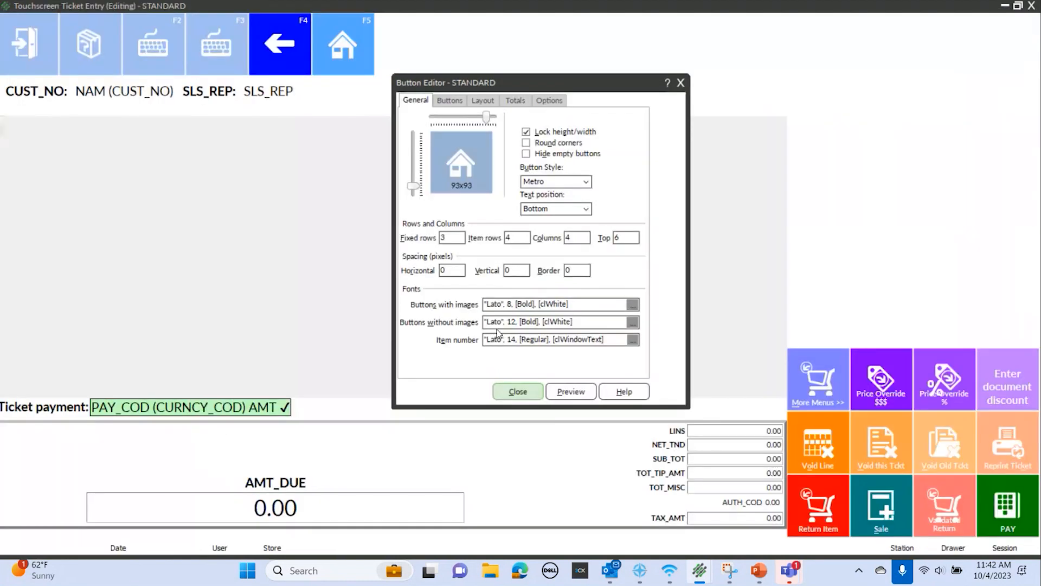
left_click(450, 100)
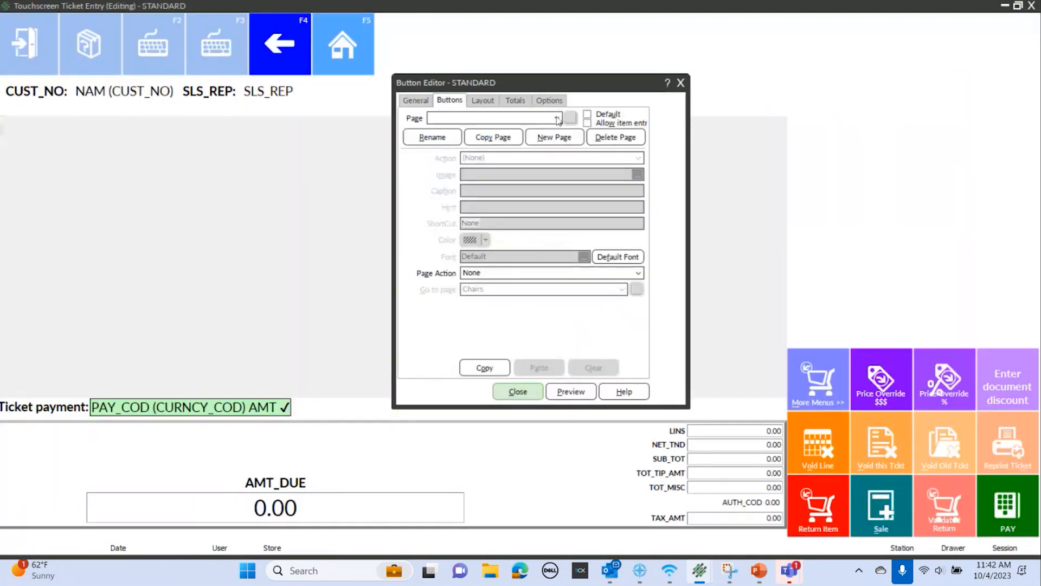
left_click(556, 118)
left_click(461, 130)
left_click(587, 114)
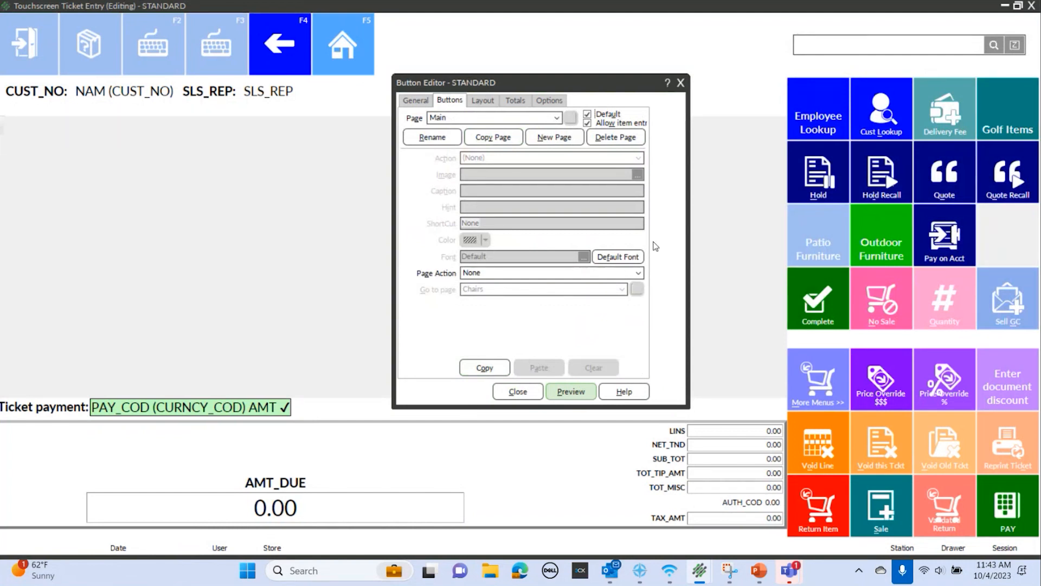
- Turn off Allow item entry for the Main page, preview it and save the touchscreen configuration
left_click(587, 124)
left_click(588, 123)
left_click(572, 394)
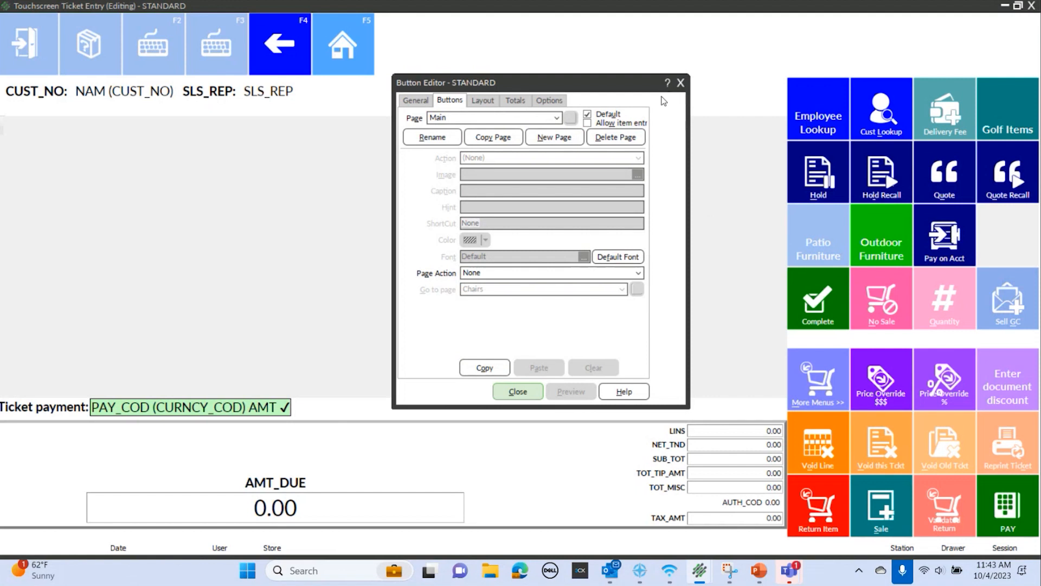
left_click(681, 83)
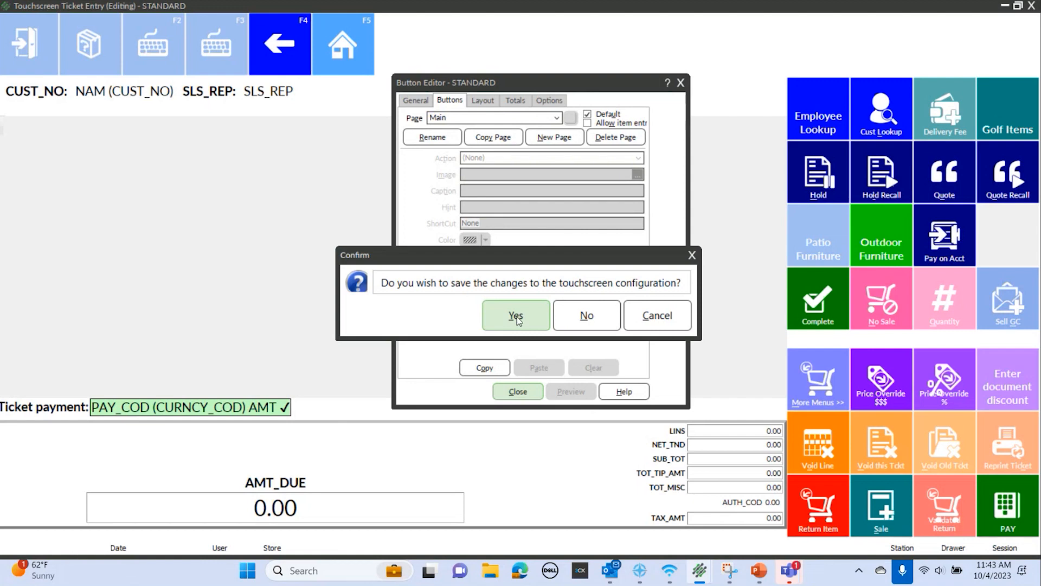
left_click(516, 317)
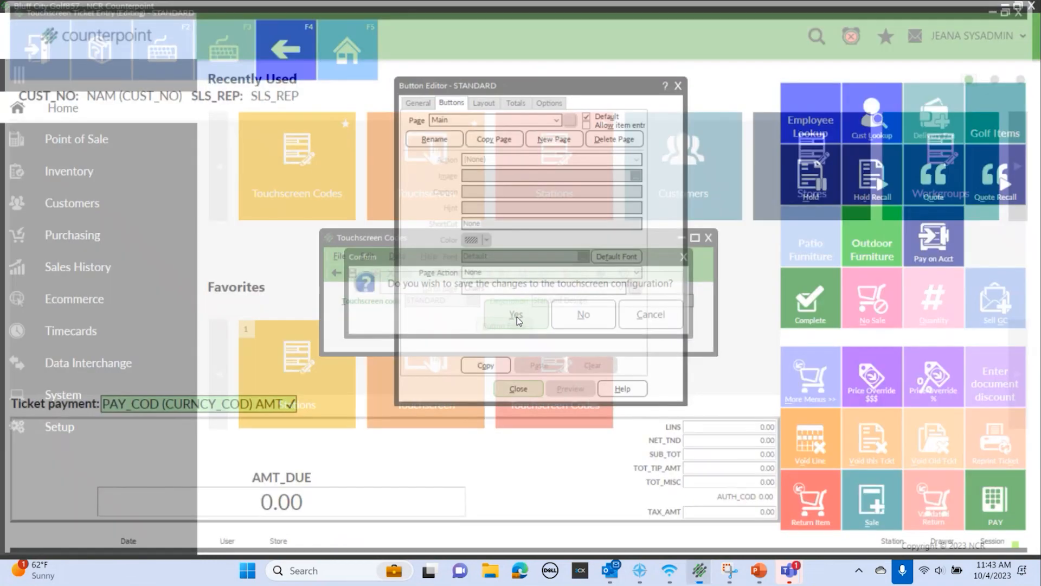
left_click(708, 237)
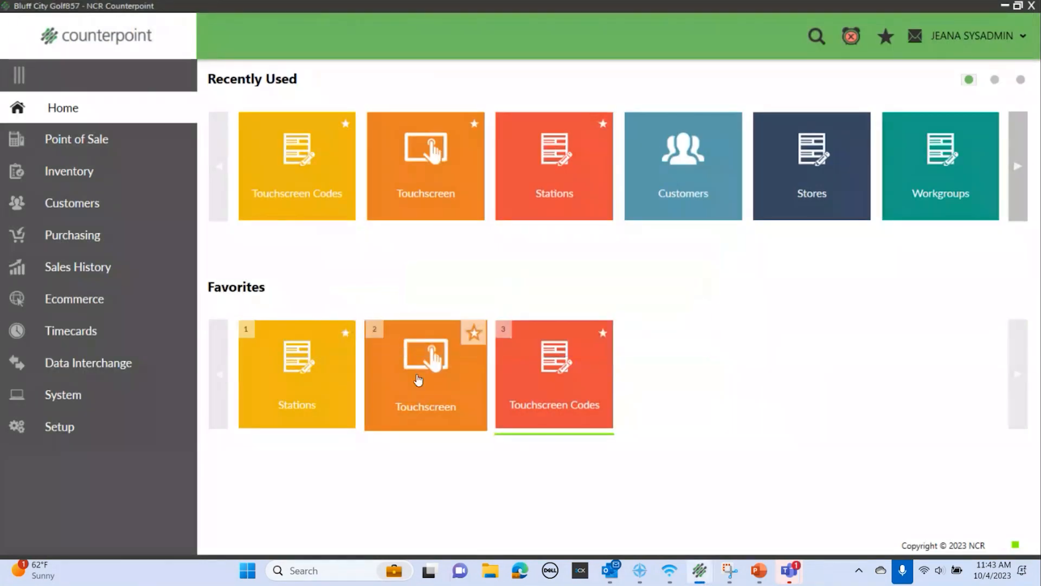
- Sign in to touchscreen ticket entry with the account password and check the Main page's item entry area
left_click(426, 386)
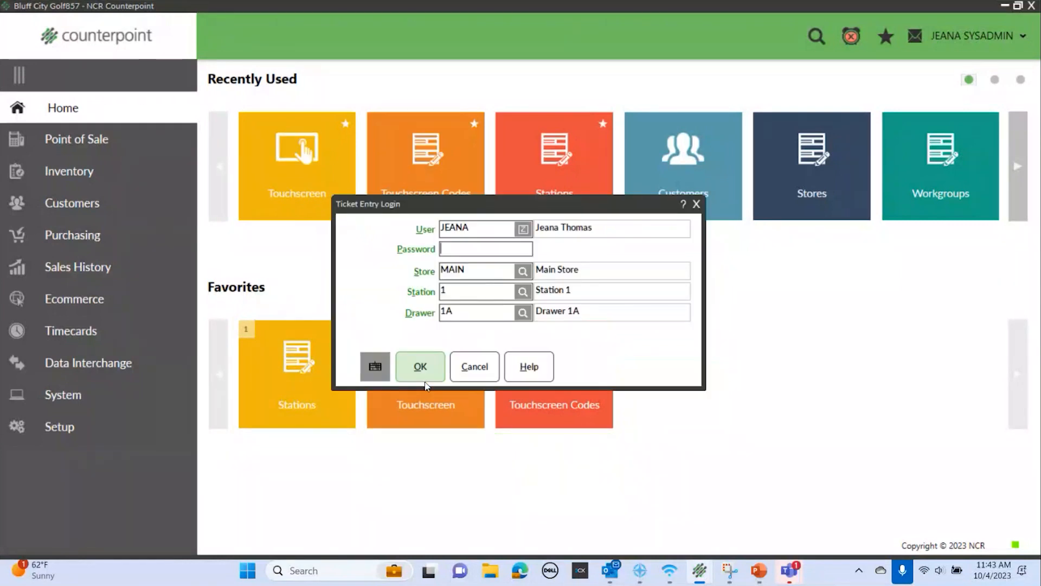
type("********")
key("Return")
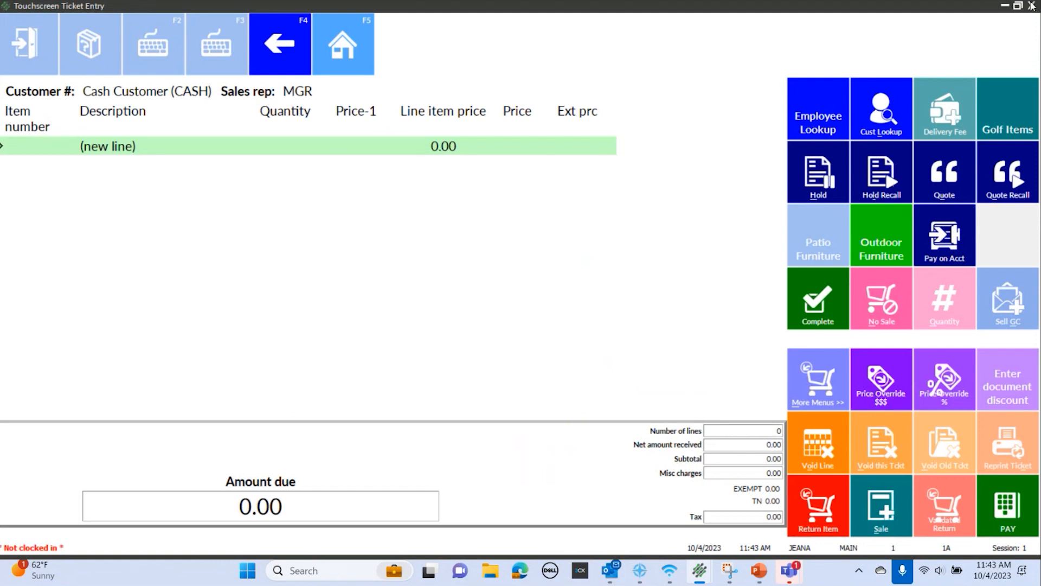
left_click(1032, 6)
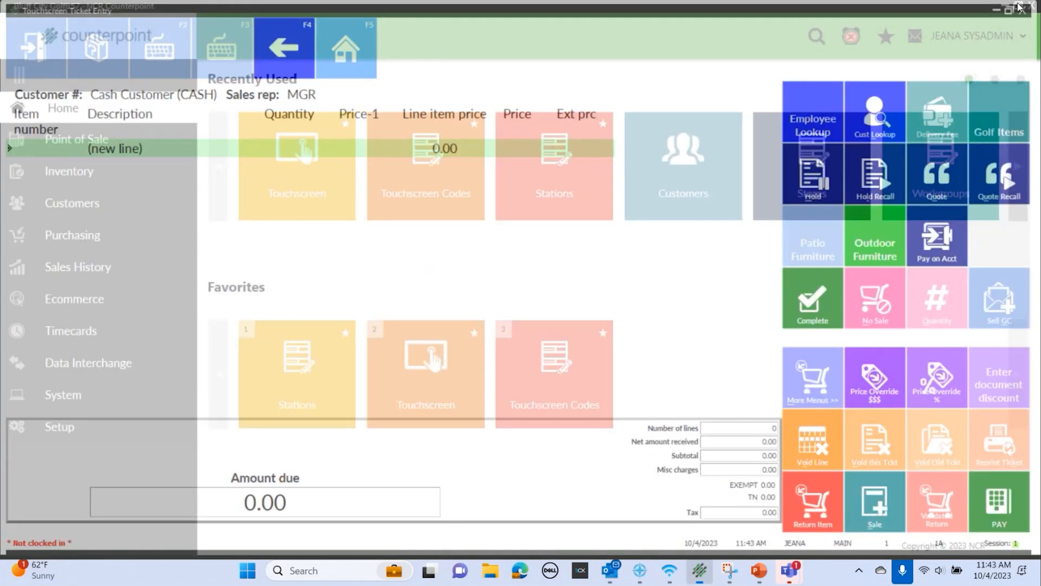
- Turn Allow item entry back on for the STANDARD code's Main page, preview it and save the configuration
left_click(530, 369)
left_click(491, 276)
left_click(513, 327)
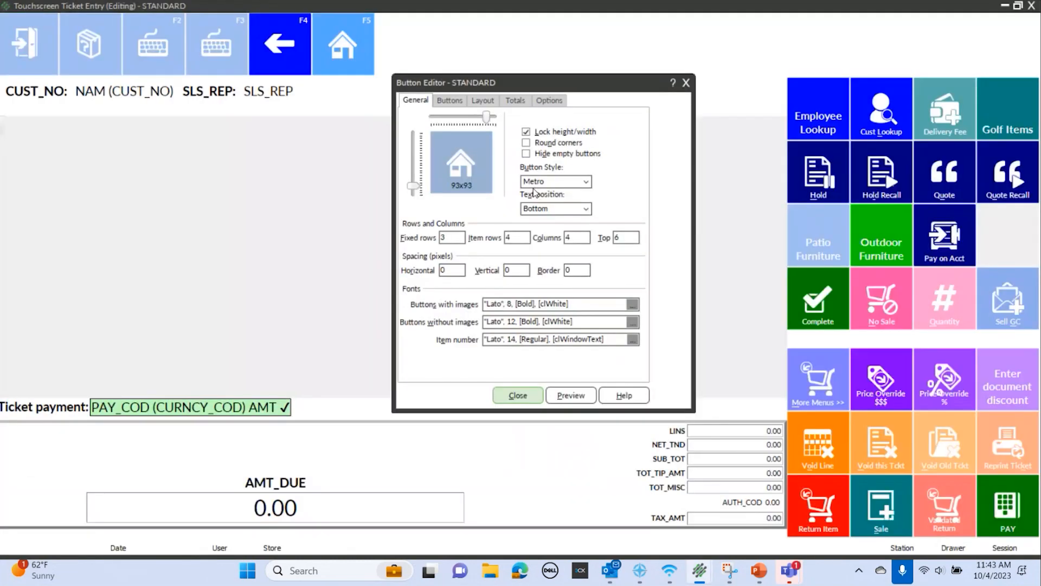
left_click(450, 100)
left_click(570, 399)
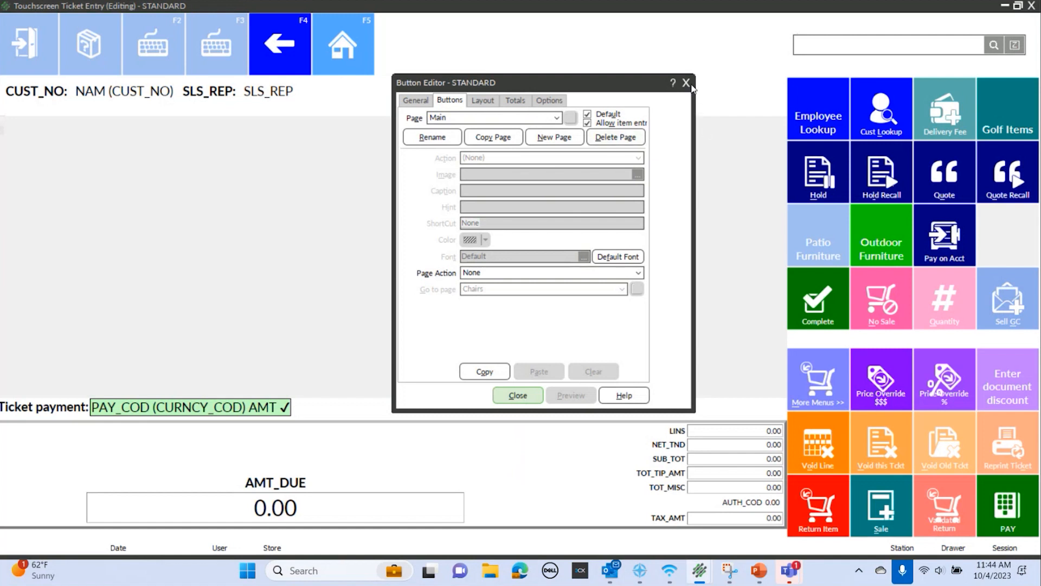
left_click(687, 83)
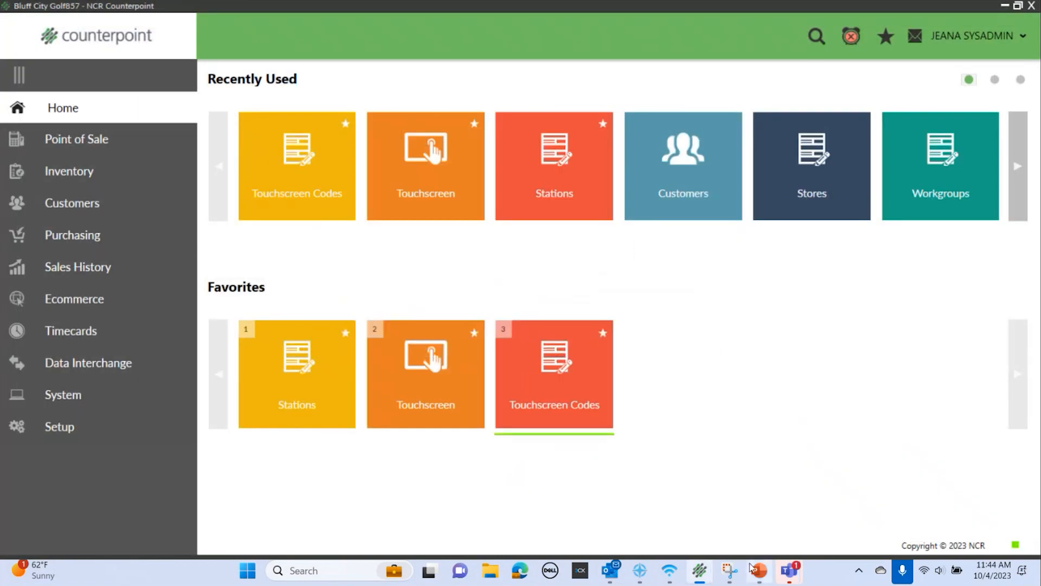
- Switch to PowerPoint, start the slide show at the Key Takeaways slide and advance to the feedback slide
left_click(758, 570)
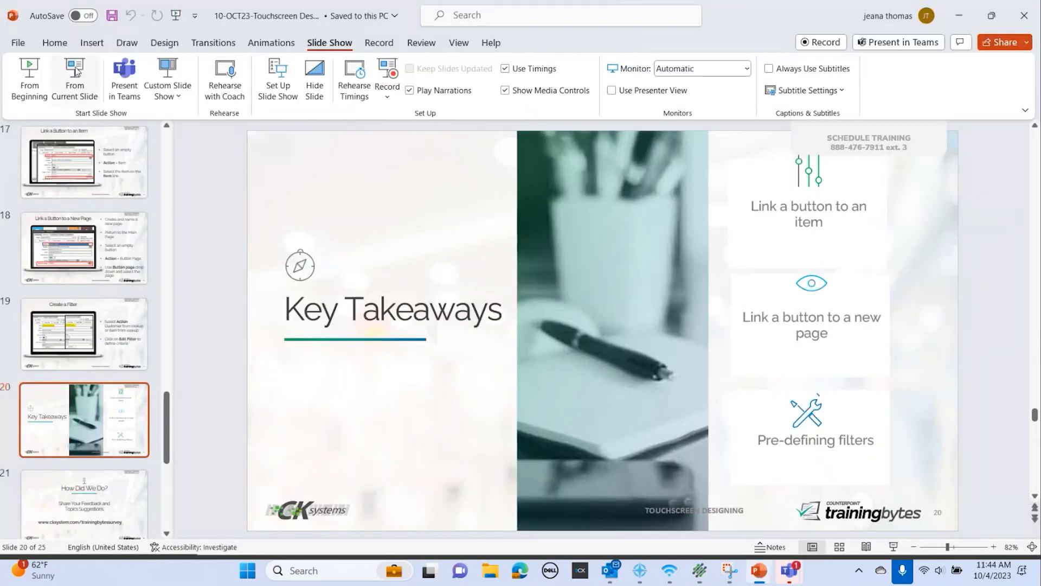
left_click(77, 67)
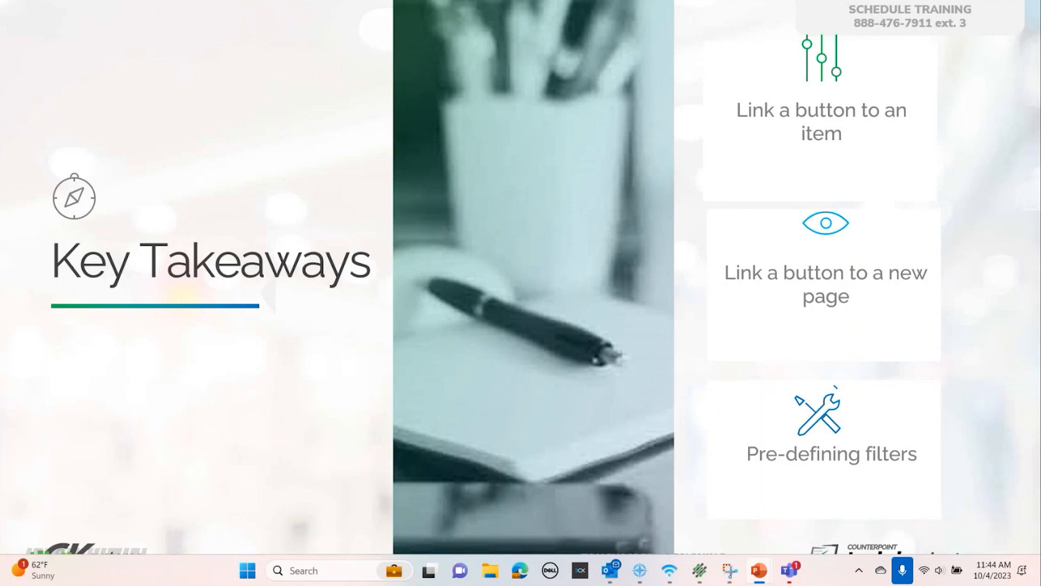
left_click(304, 355)
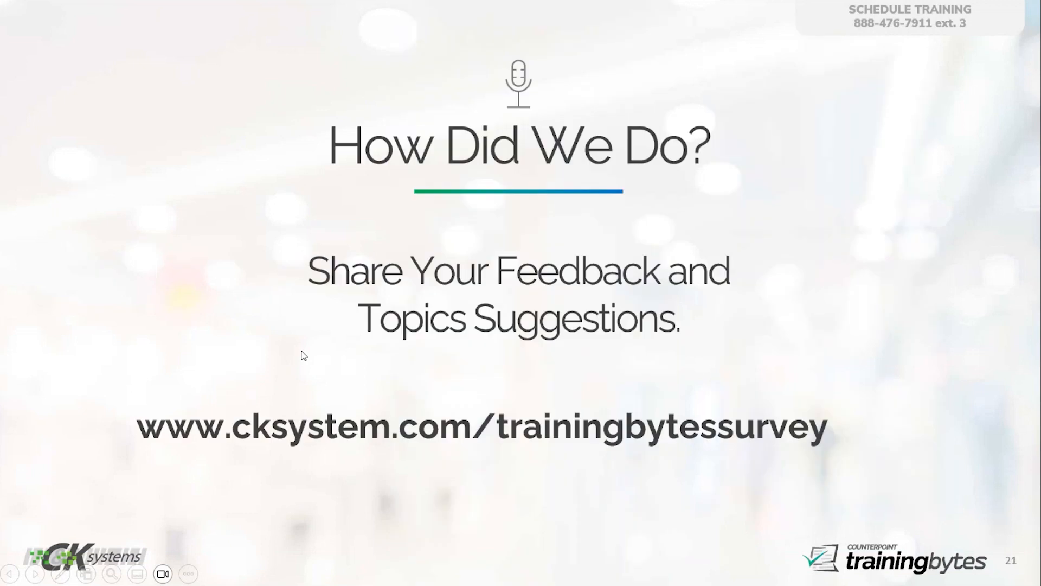